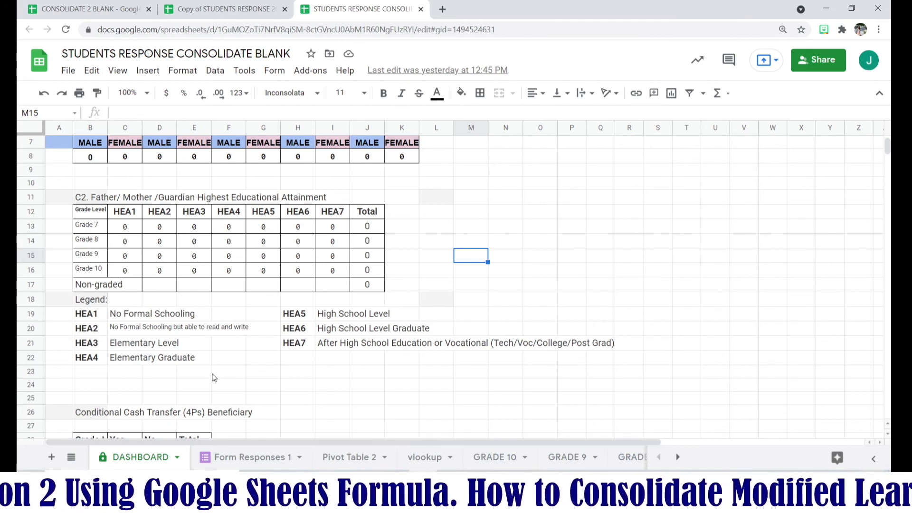
Examine the COUNTIFS formulas in the dashboard's D2 household members table, and view the D3 devices table and the Pivot Table 2 and vlookup sheets
scroll(214, 378, "down", 7)
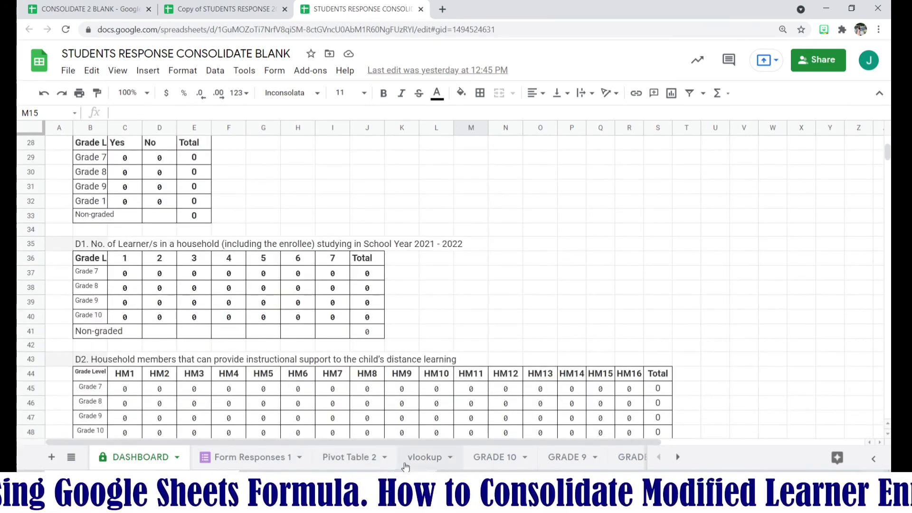
left_click(229, 389)
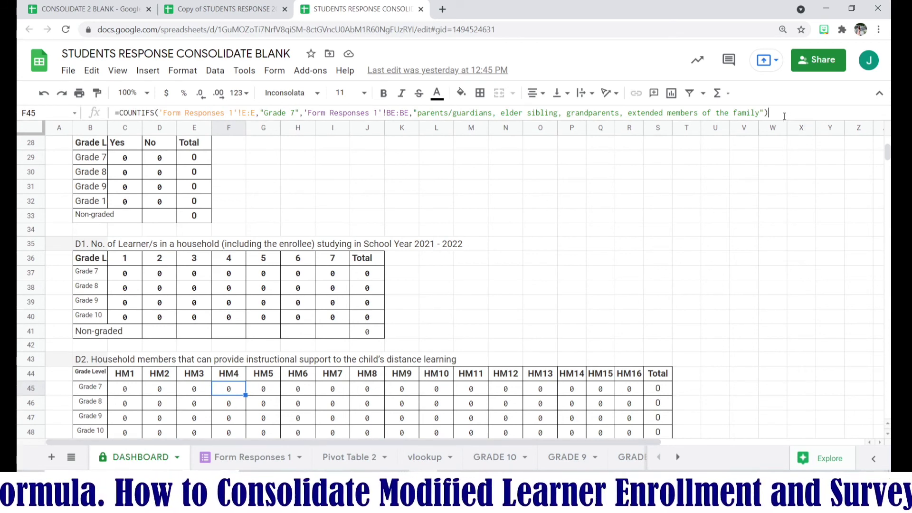
left_click_drag(785, 116, 301, 113)
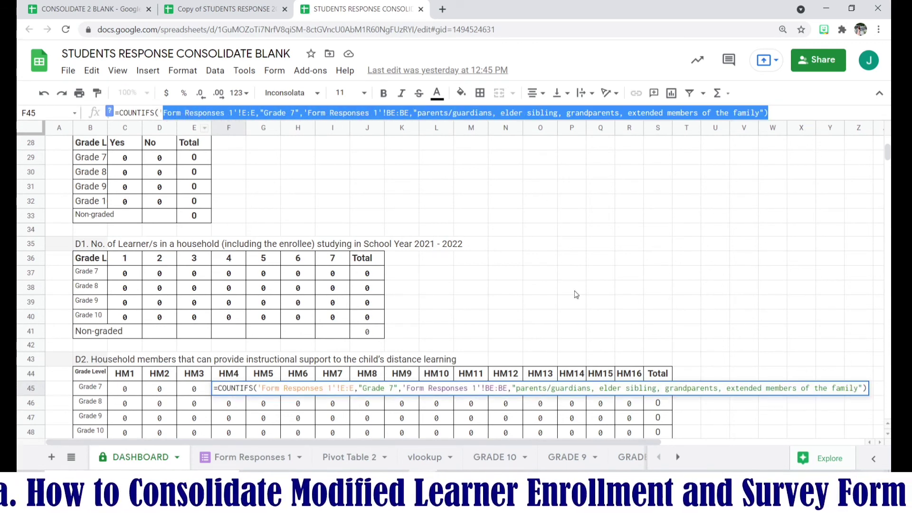
left_click(576, 317)
left_click(265, 419)
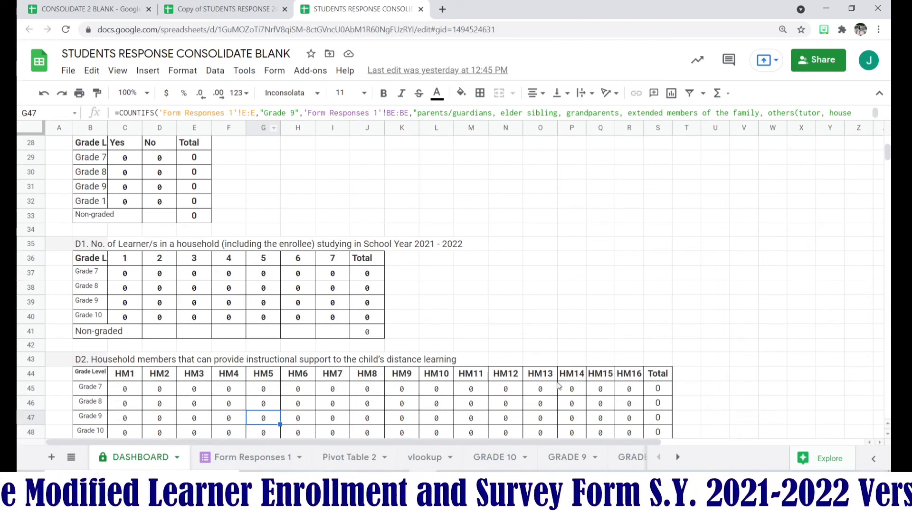
scroll(288, 361, "down", 3)
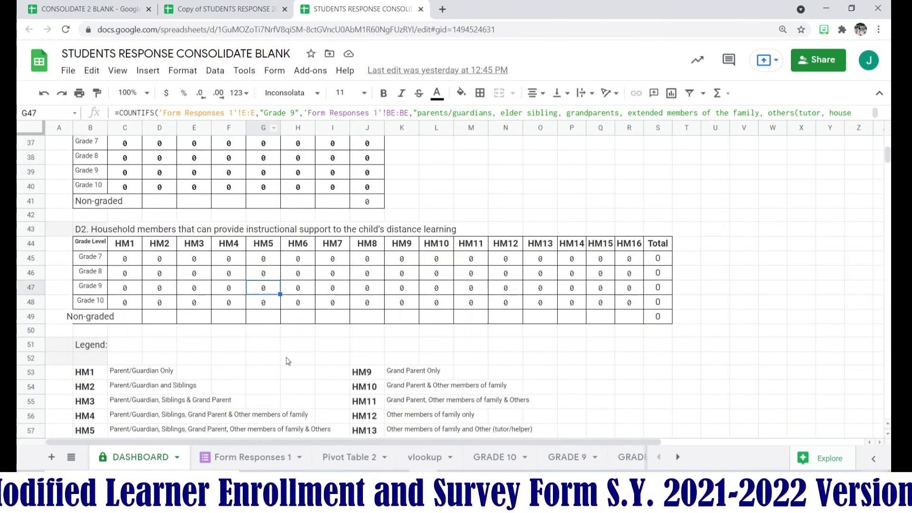
left_click(269, 306)
scroll(413, 327, "down", 8)
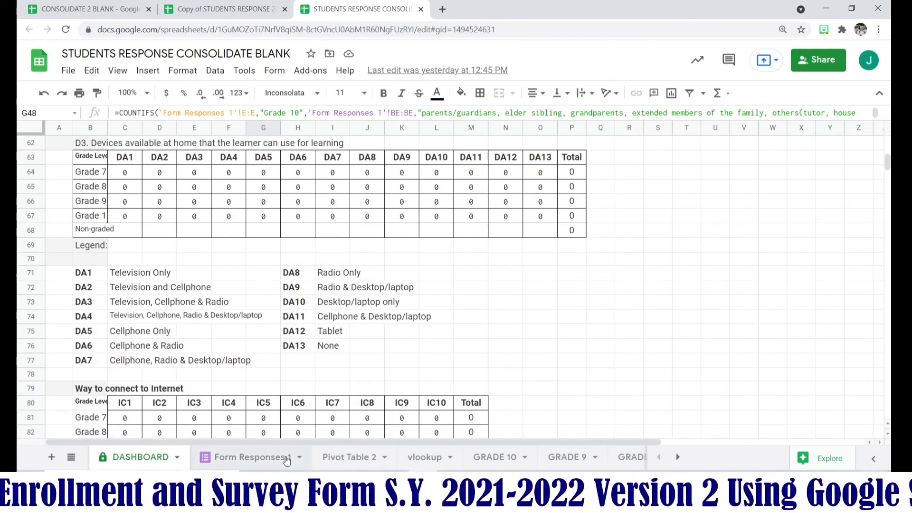
left_click(337, 458)
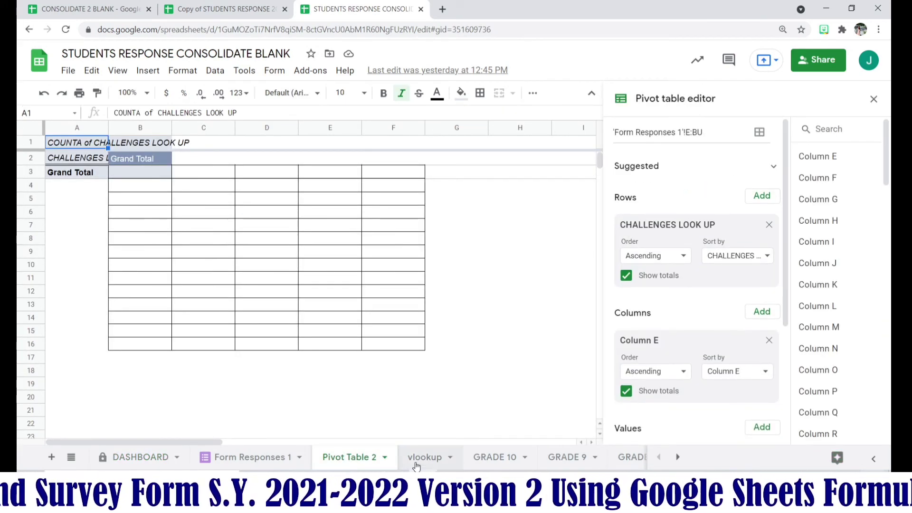
left_click(417, 464)
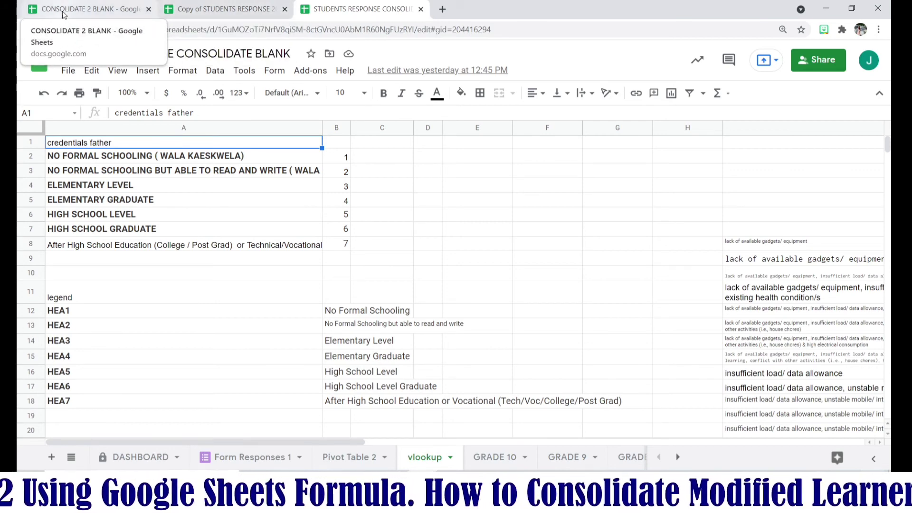
Switch to the CONSOLIDATE 2 BLANK spreadsheet and review the grade level and C2 educational attainment tables on its DASHBOARD sheet
left_click(115, 13)
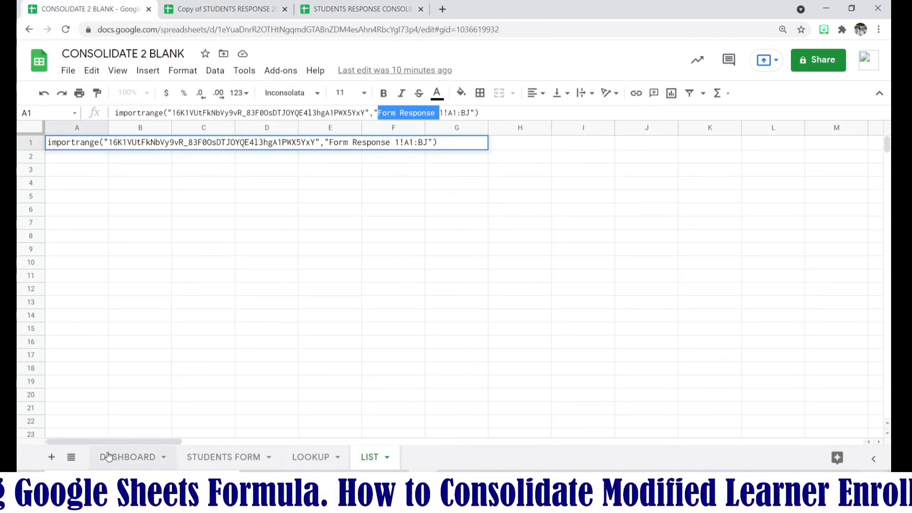
left_click(122, 453)
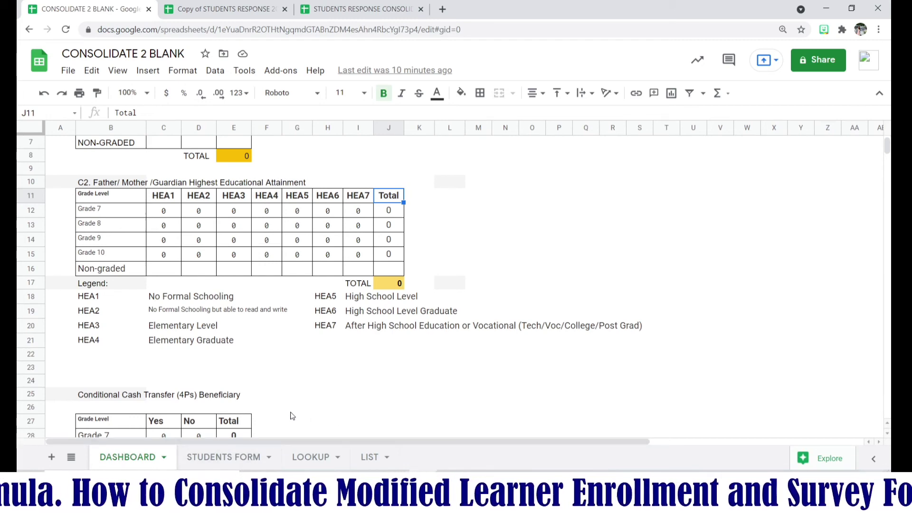
scroll(279, 386, "up", 2)
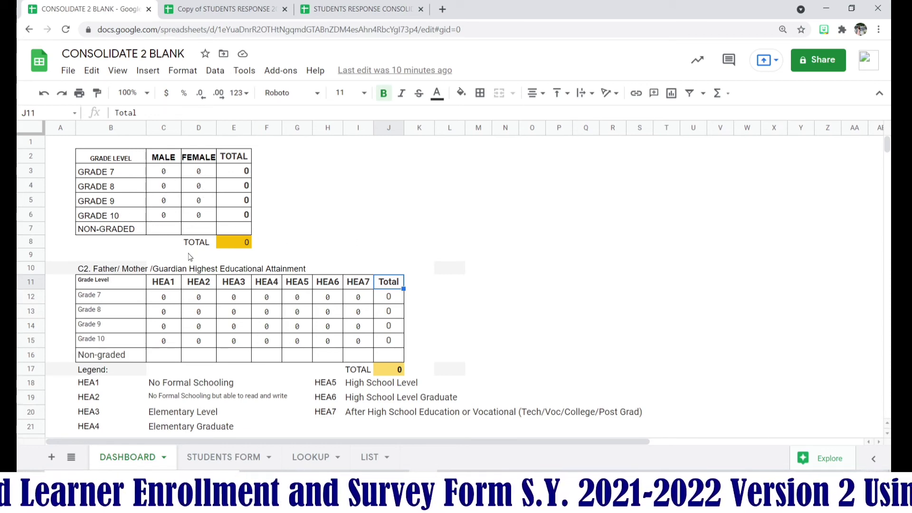
scroll(206, 378, "down", 2)
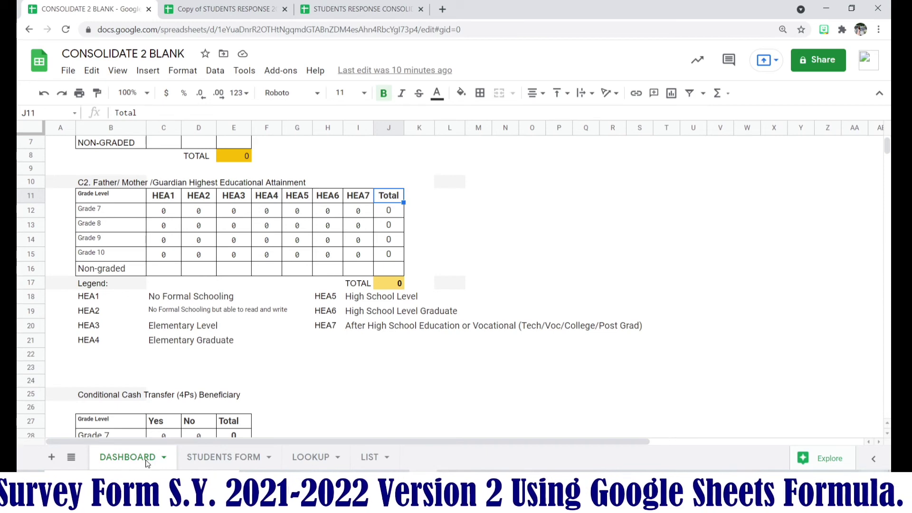
View the STUDENTS FORM, LOOKUP and LIST sheets of the CONSOLIDATE 2 BLANK spreadsheet
left_click(237, 463)
left_click(306, 463)
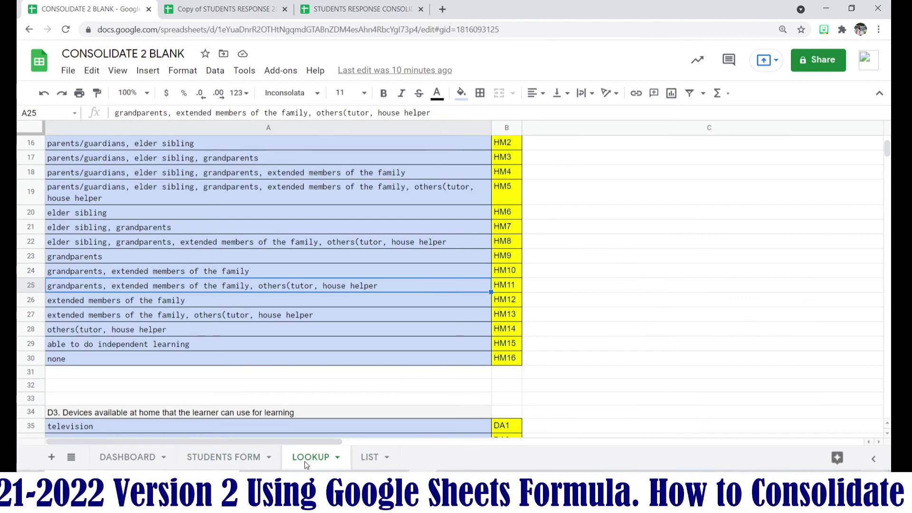
left_click(374, 463)
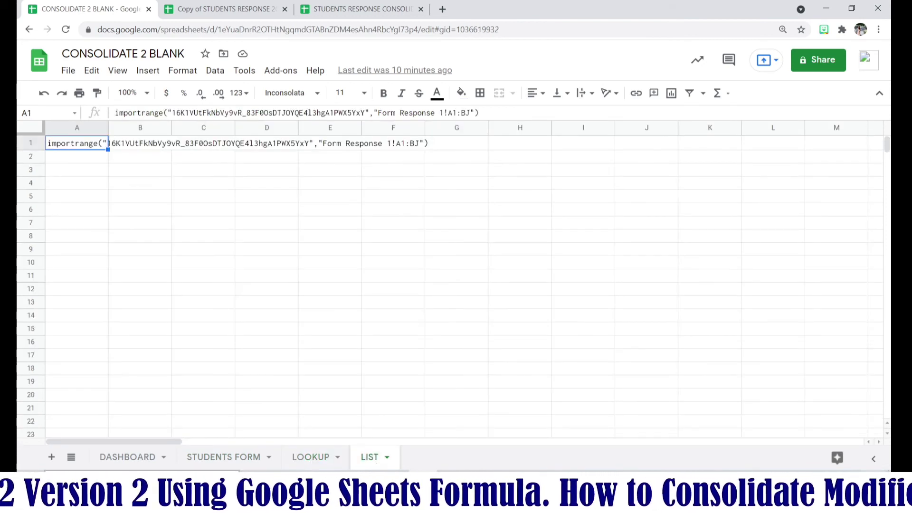
Inspect the SUM formulas in the highlighted total cells E8 and J17 of the DASHBOARD sheet's grade level and C2 tables
left_click(136, 459)
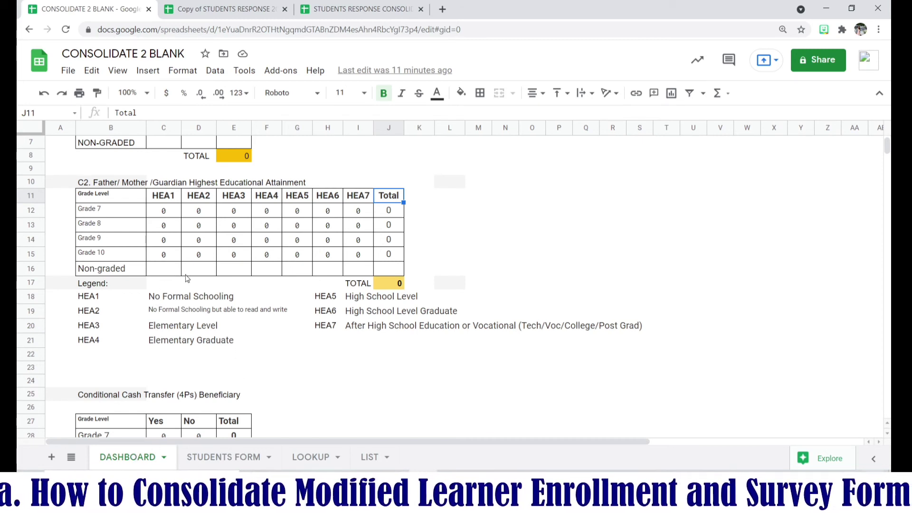
left_click(391, 283)
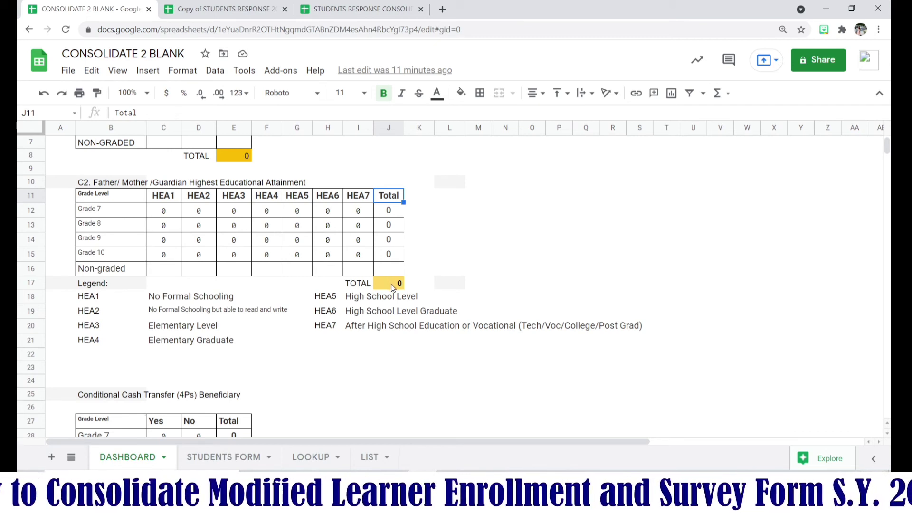
left_click(248, 159)
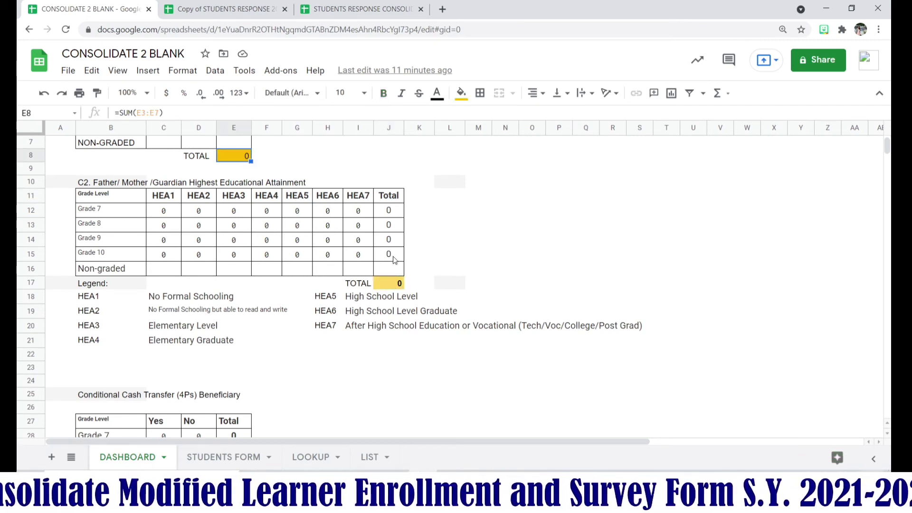
left_click(389, 286)
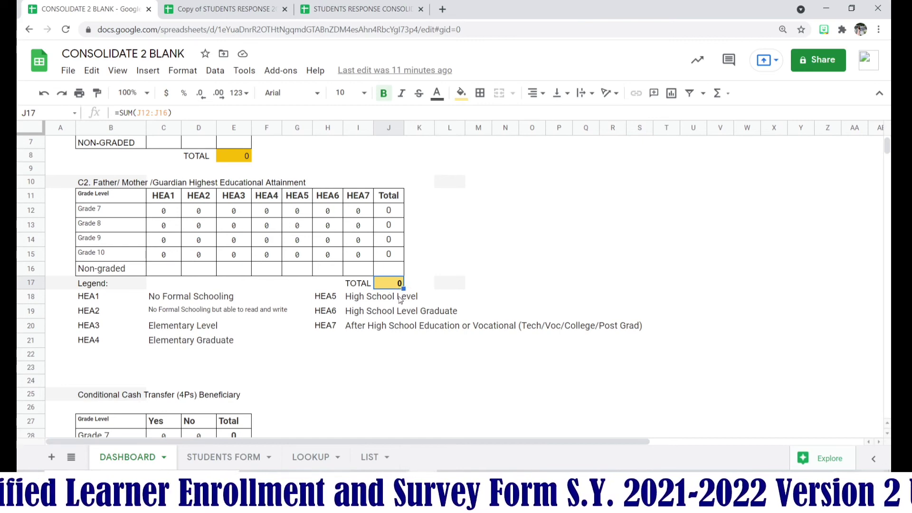
scroll(382, 405, "down", 5)
scroll(358, 412, "up", 5)
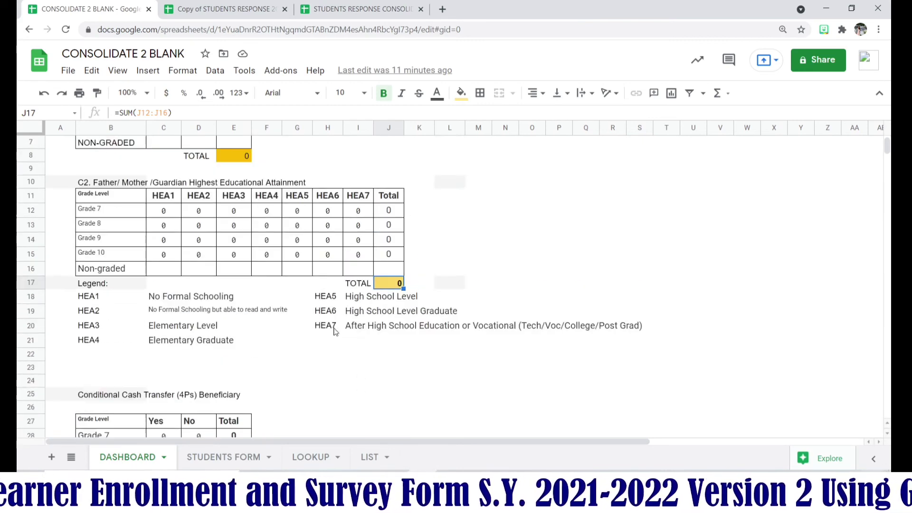
scroll(237, 228, "up", 2)
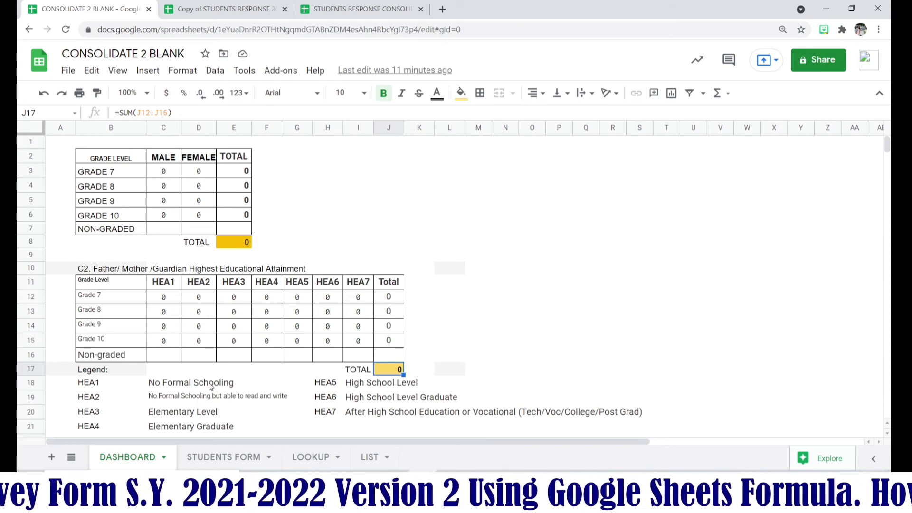
Inspect the ARRAYFORMULA in the first Last Name cell, B4, of the STUDENTS FORM sheet
left_click(206, 459)
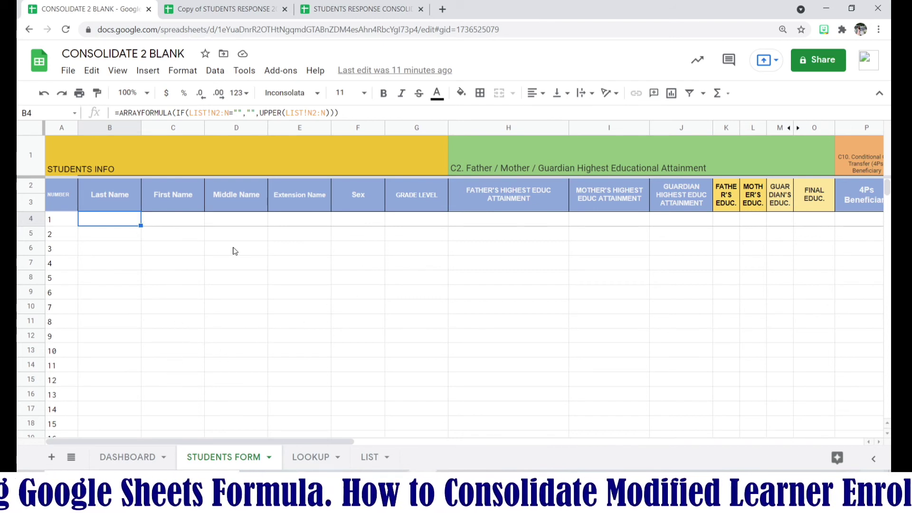
left_click(285, 225)
left_click(102, 221)
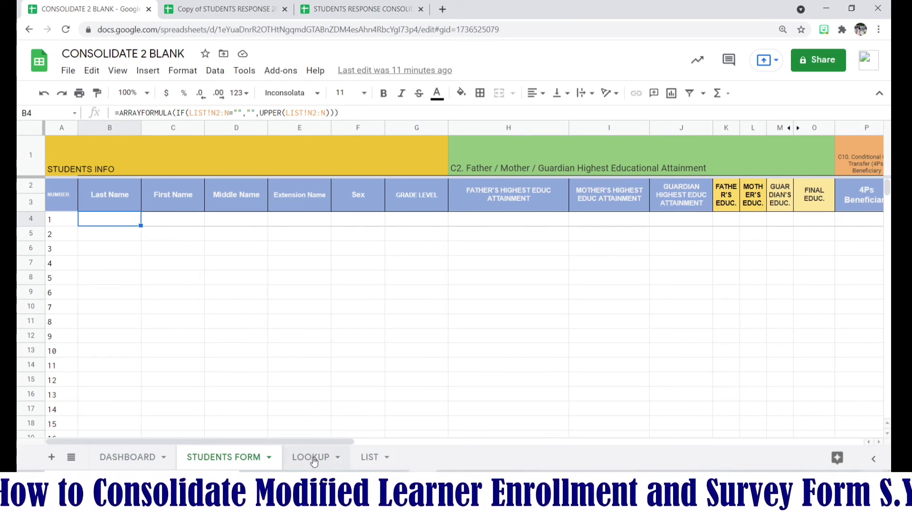
Examine the educational attainment answers in A2:A8 and the D2 household member answers in A15:A29 of the LOOKUP sheet
left_click(314, 459)
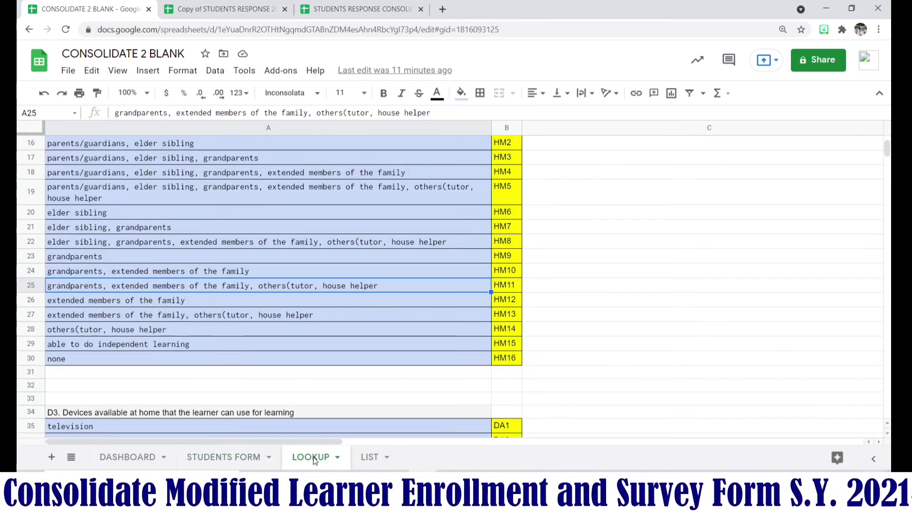
scroll(280, 392, "up", 5)
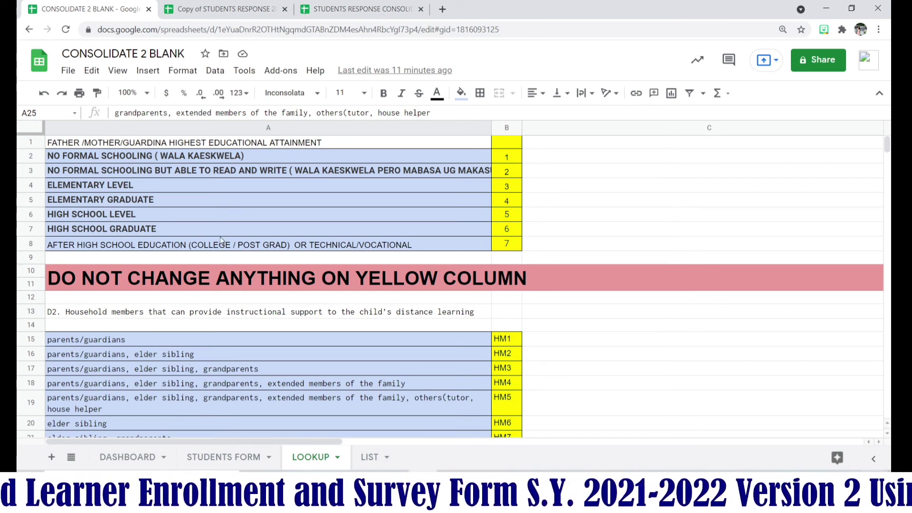
left_click(134, 161)
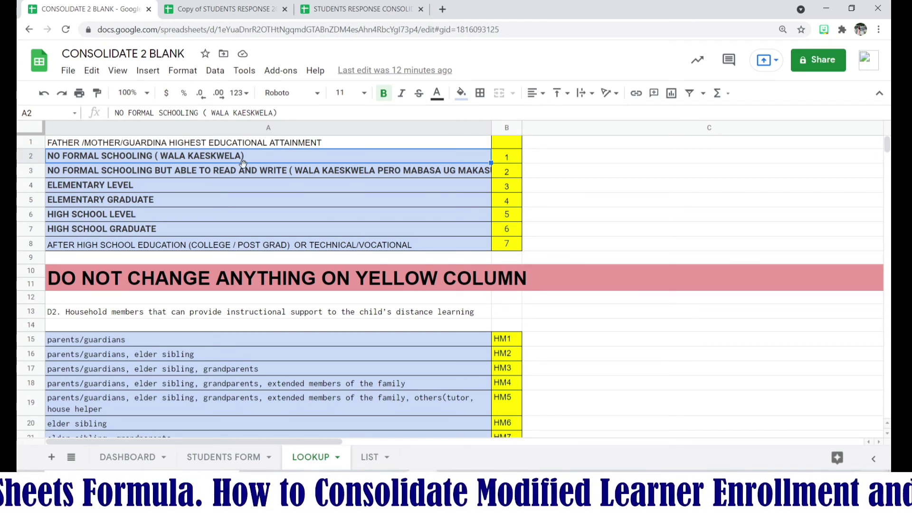
left_click(394, 172)
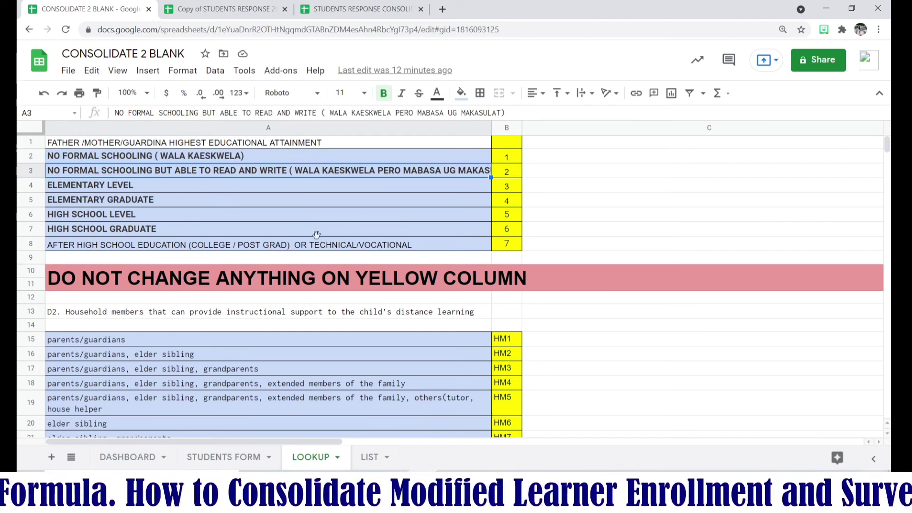
left_click(242, 230)
left_click(226, 242)
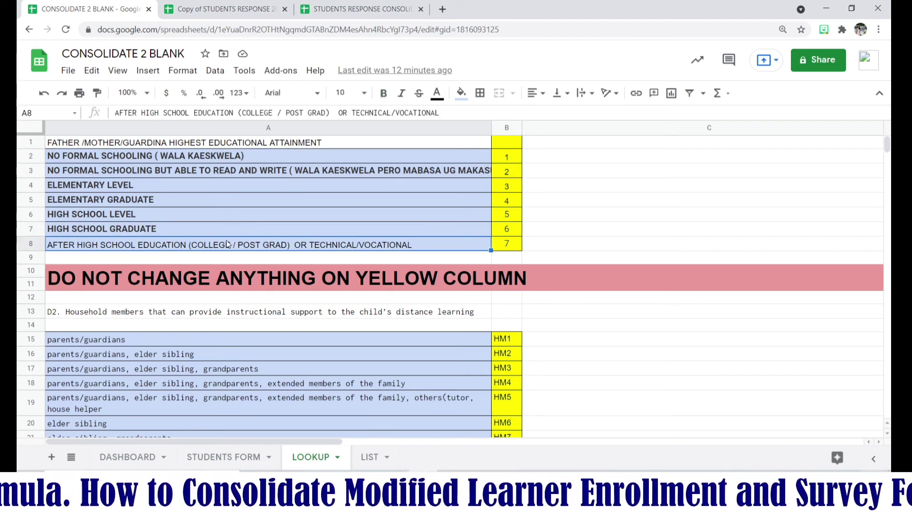
left_click(151, 170)
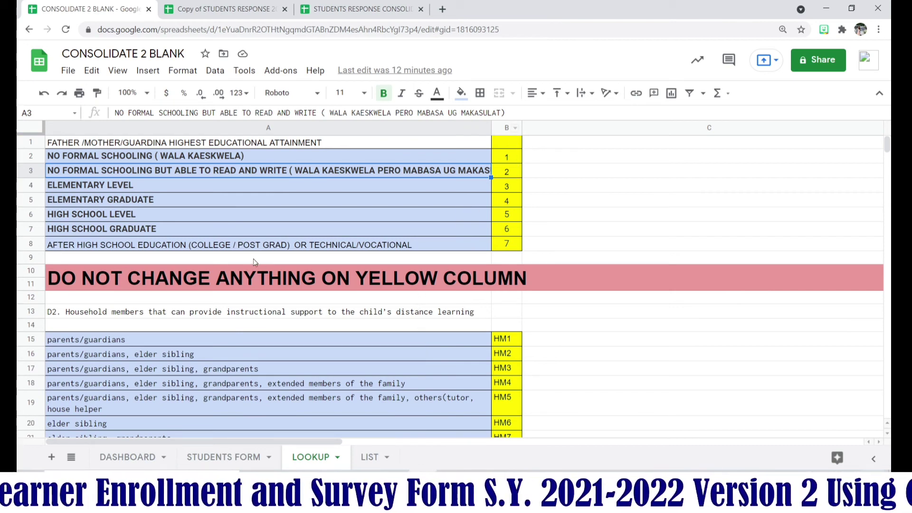
scroll(196, 204, "down", 3)
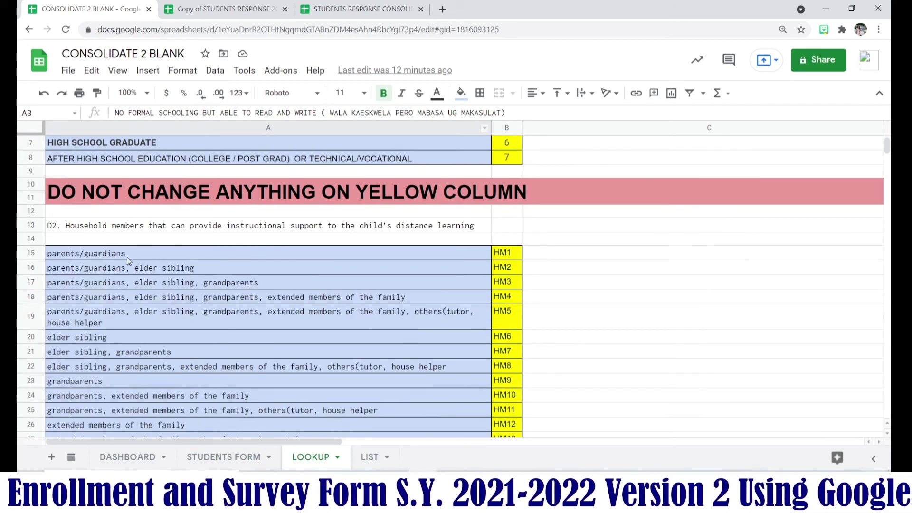
left_click_drag(127, 257, 152, 289)
Correct the misspelled word in the LOOKUP sheet's A1 heading to GUARDIAN
scroll(153, 290, "up", 1)
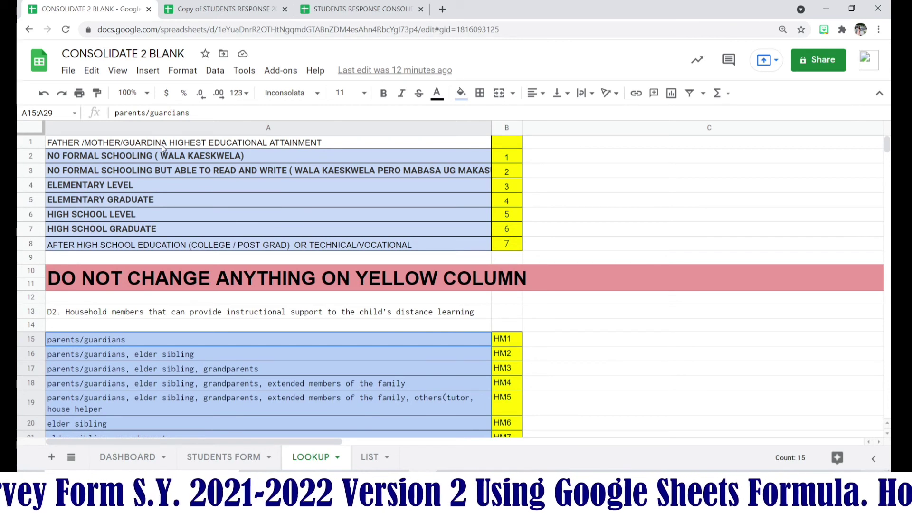
left_click(138, 142)
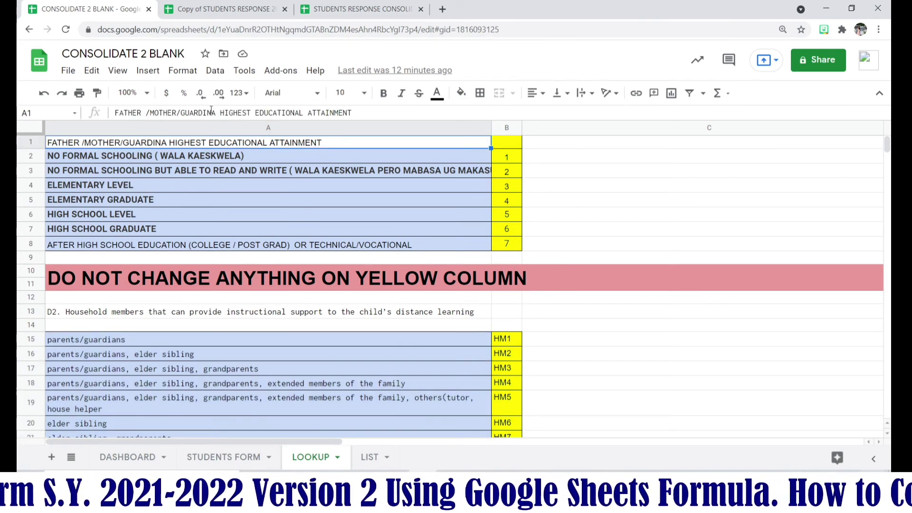
left_click_drag(205, 113, 214, 113)
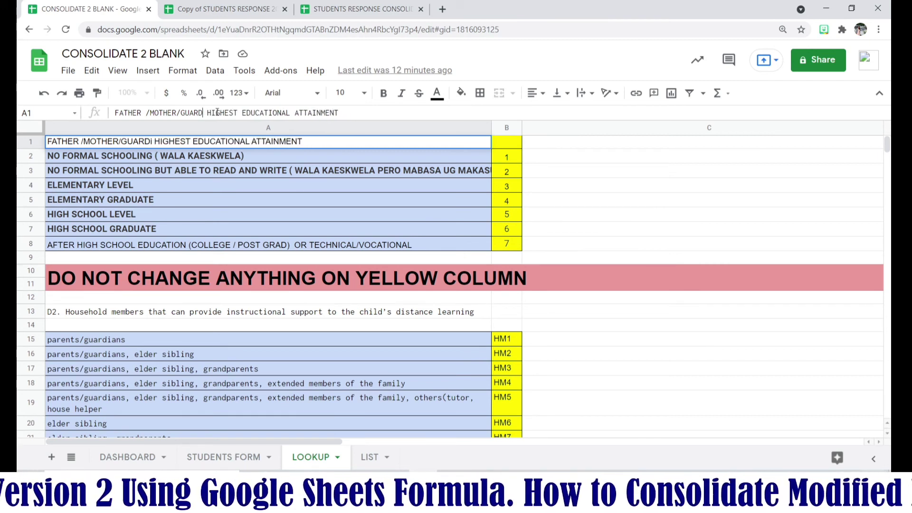
type("IAN")
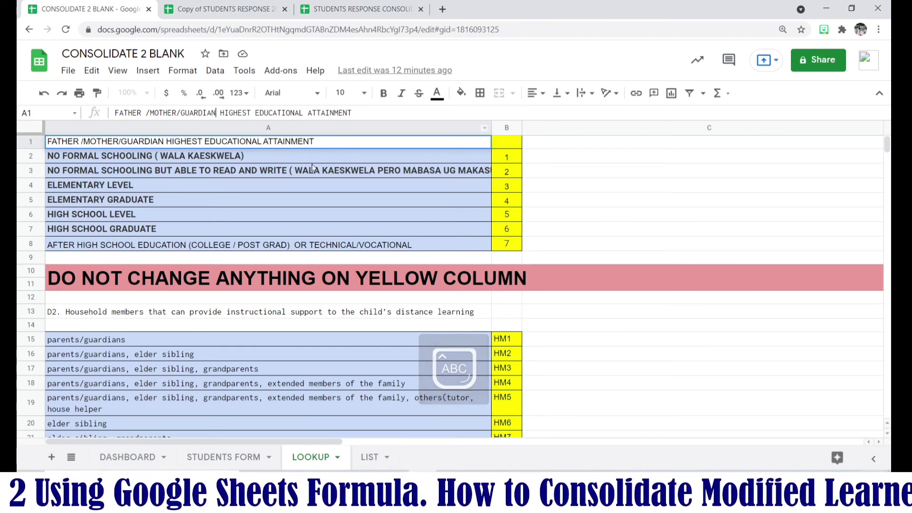
left_click(346, 221)
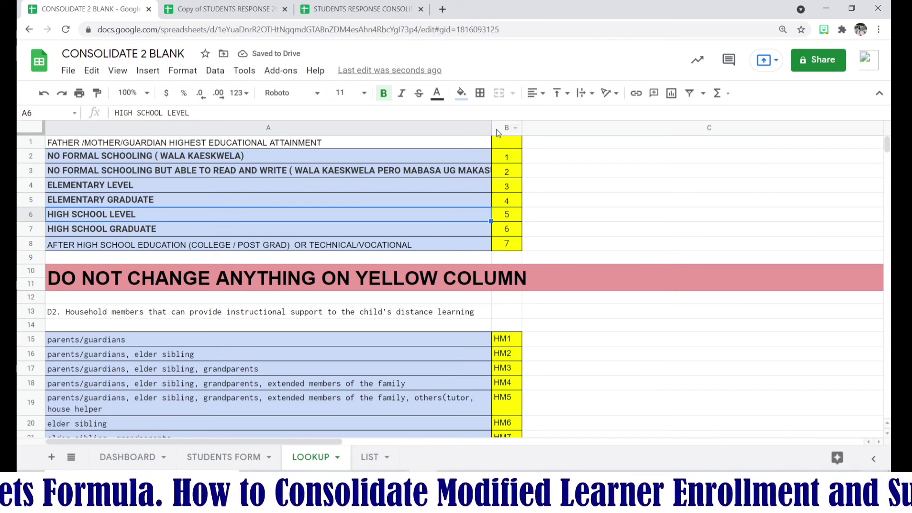
Examine the numeric codes in the yellow column beside the educational attainment answers
left_click(509, 159)
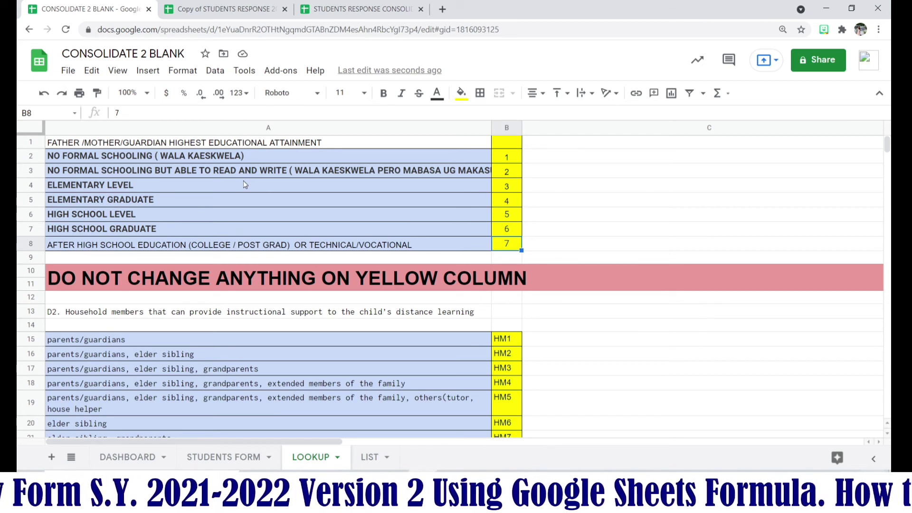
Check the codes in B2:B4 and B8 against their educational attainment answers
left_click(510, 158)
left_click(511, 173)
left_click(511, 186)
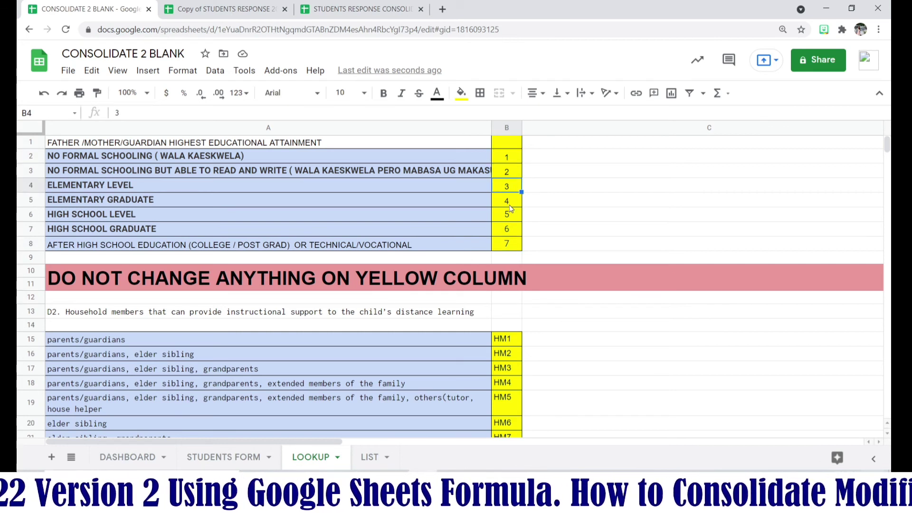
left_click(515, 159)
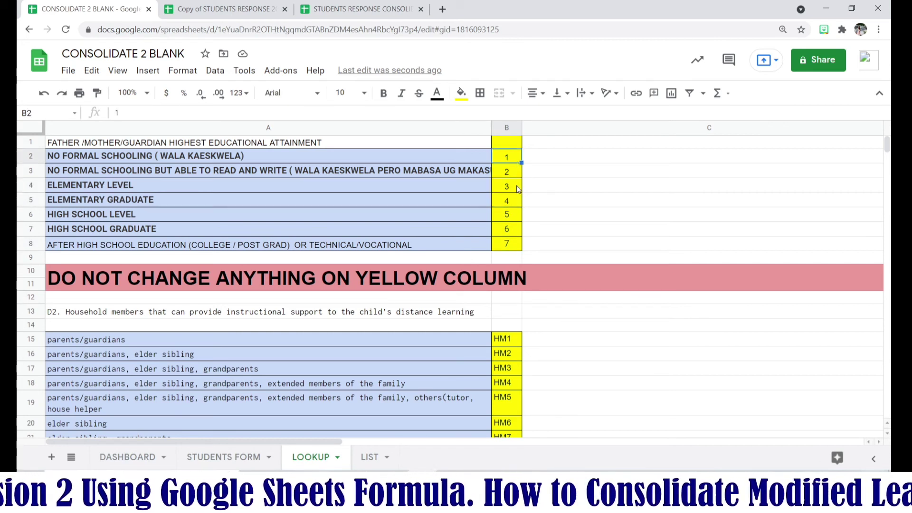
left_click(512, 246)
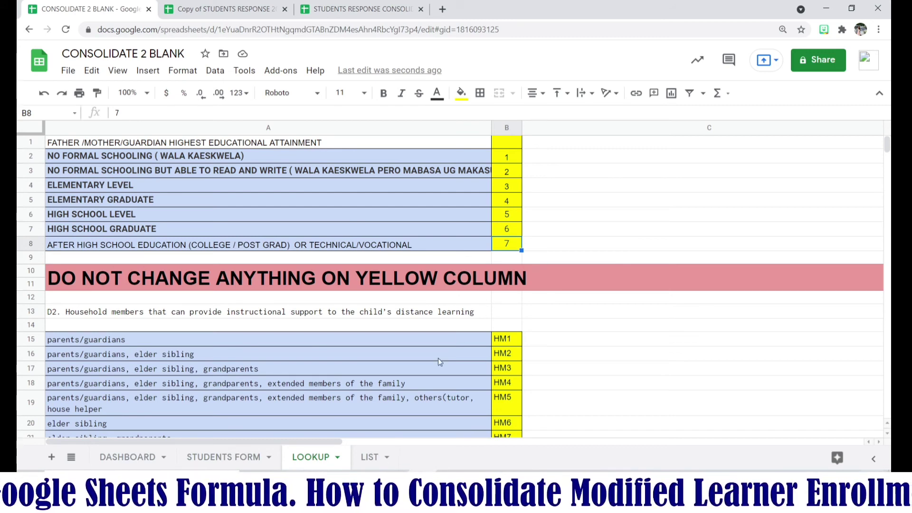
Examine the D2 household member list from A15 to A30 and inspect the single-answer text in A15
scroll(246, 327, "down", 2)
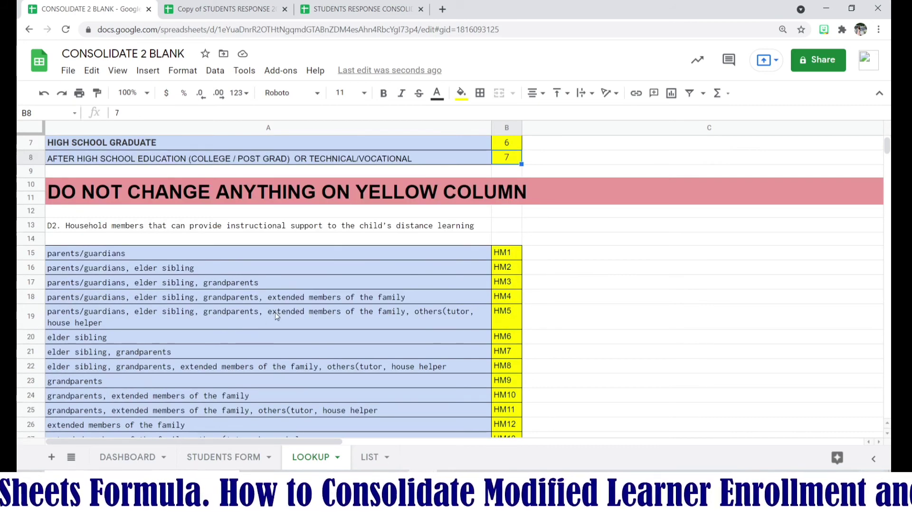
left_click(237, 238)
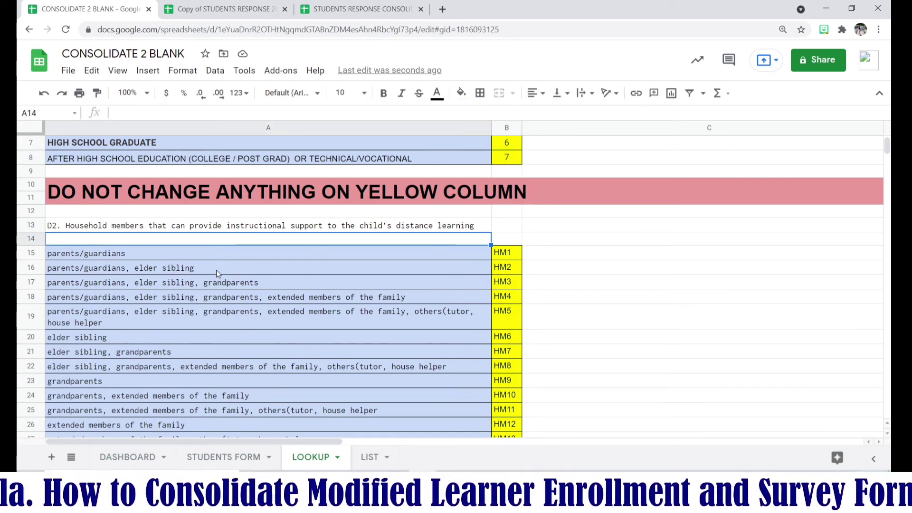
scroll(206, 234, "down", 1)
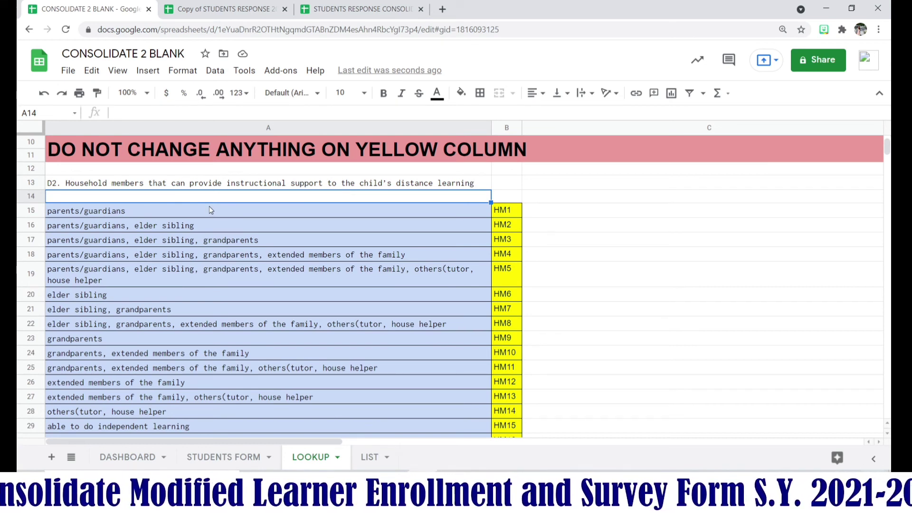
left_click(125, 211)
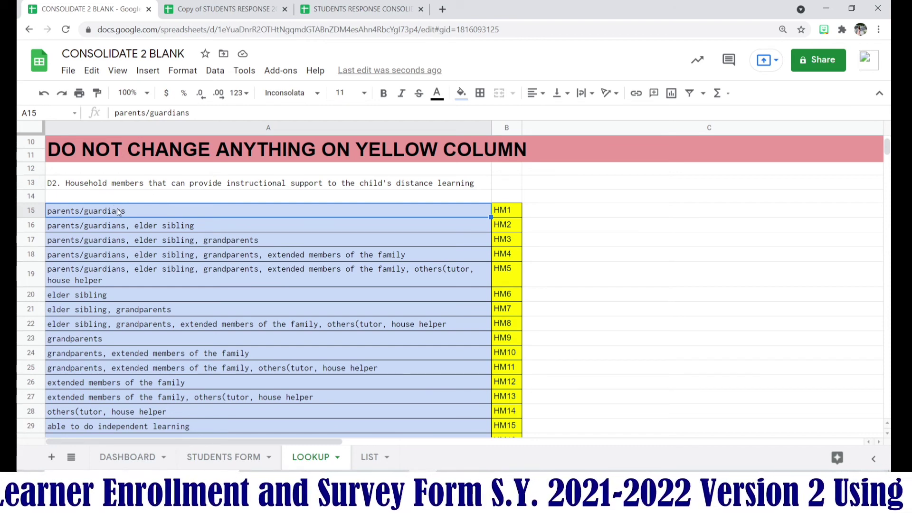
scroll(117, 204, "down", 1)
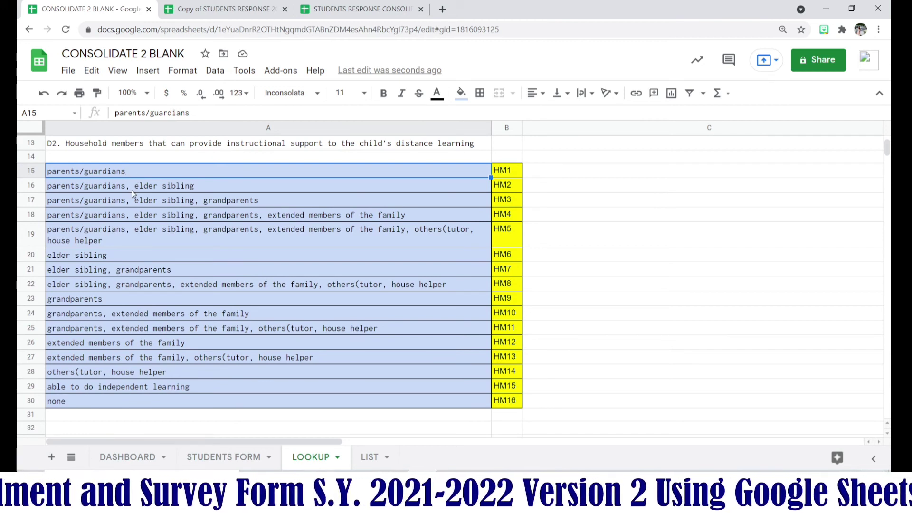
left_click(128, 189)
left_click(116, 172)
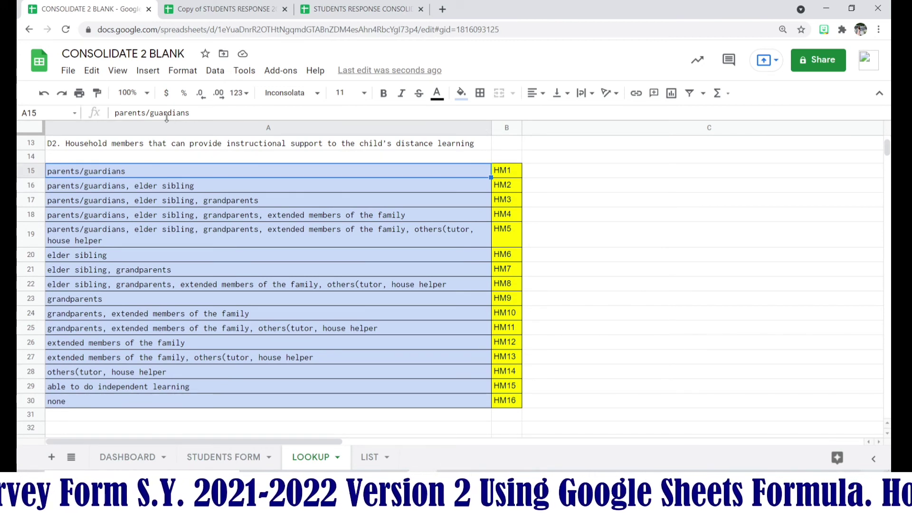
left_click(189, 114)
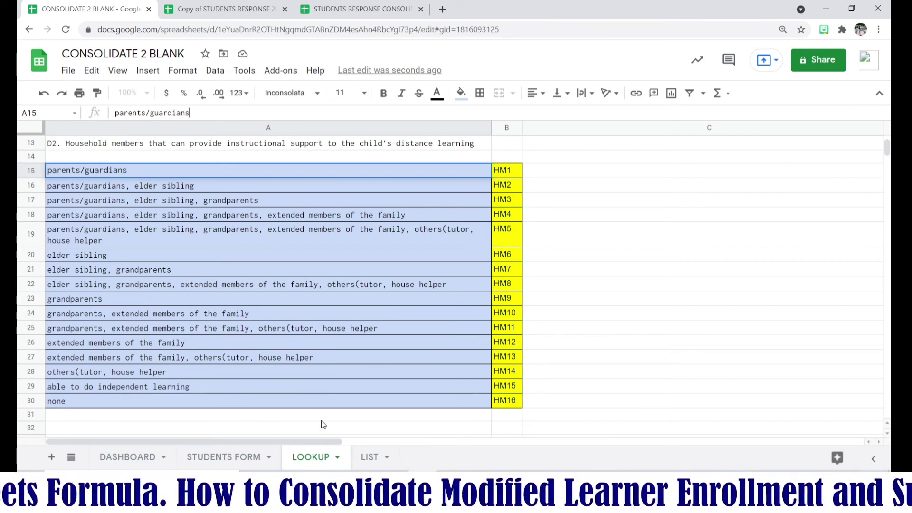
Inspect the comma-separated D2 answer combinations in A16, A17 and A19 and their codes in B15:B30
left_click(135, 191)
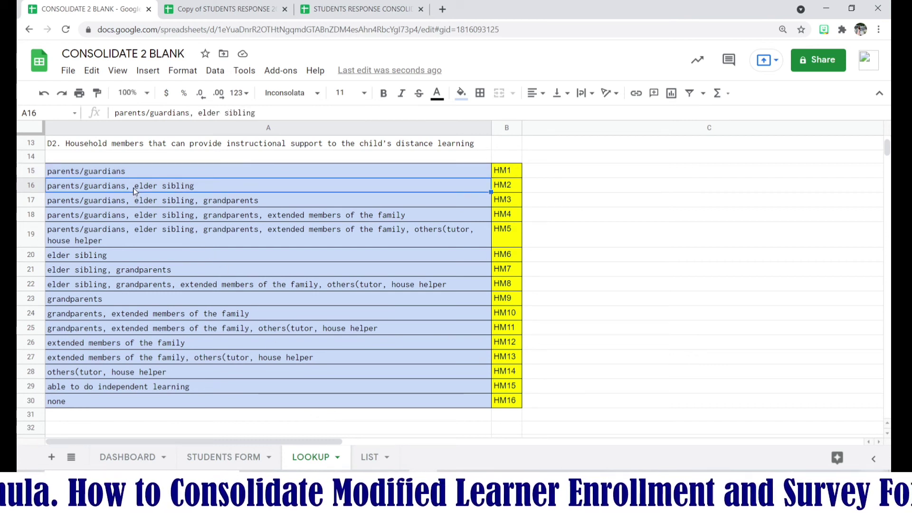
left_click(199, 113)
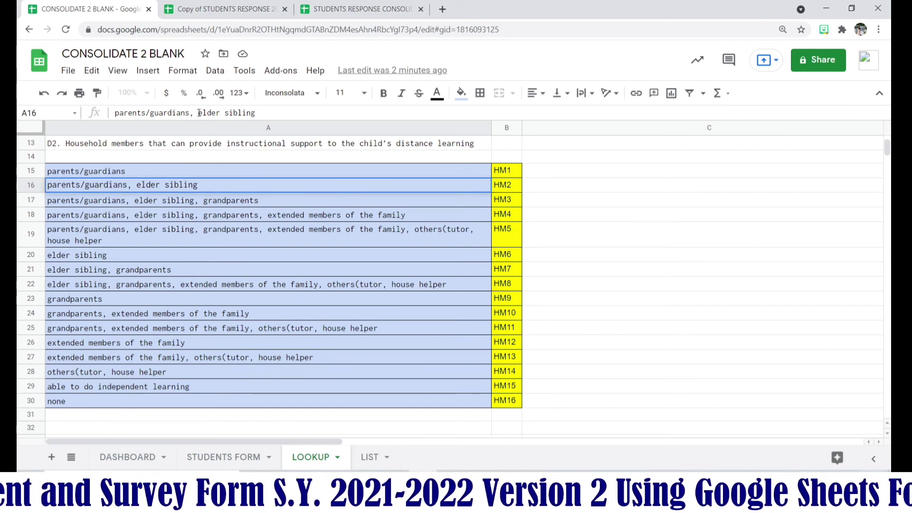
key("BackSpace")
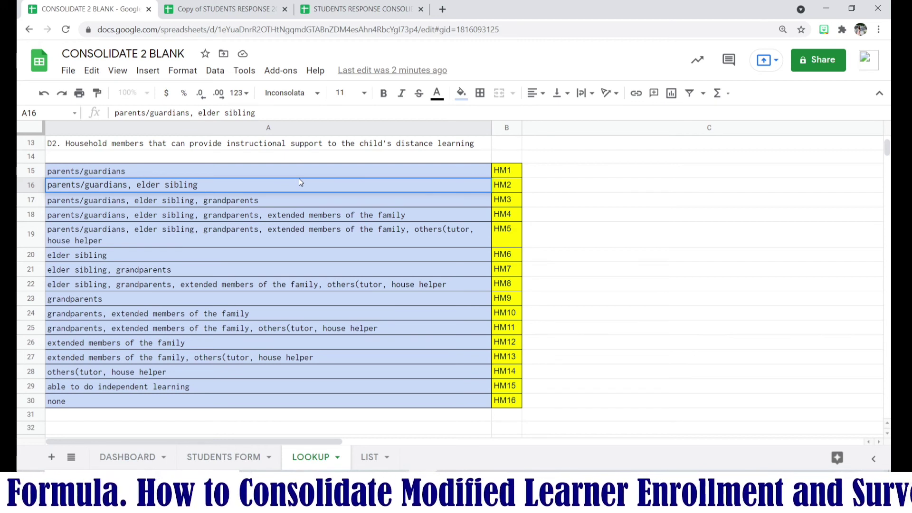
left_click(213, 201)
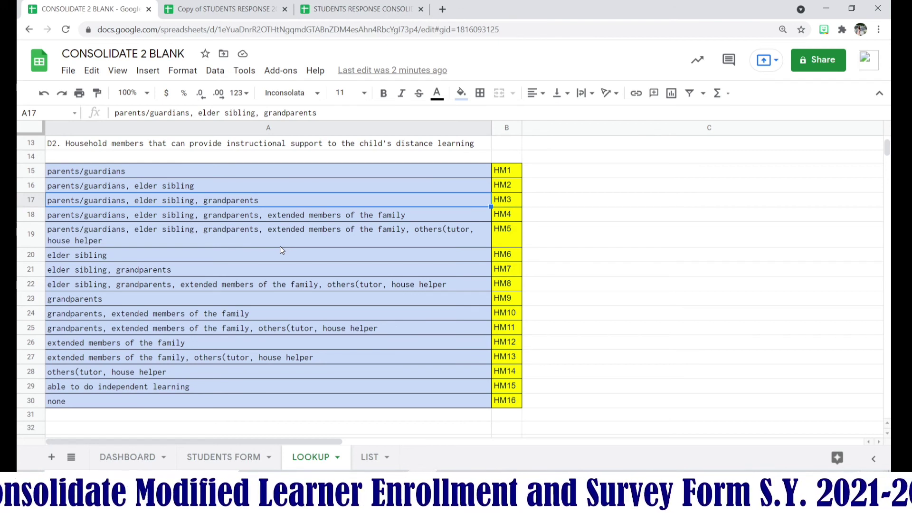
left_click(258, 233)
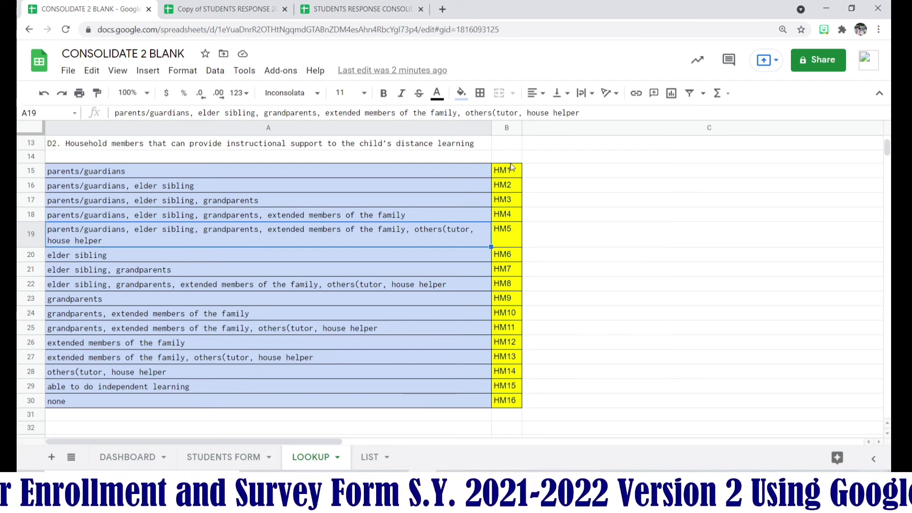
left_click_drag(511, 171, 510, 403)
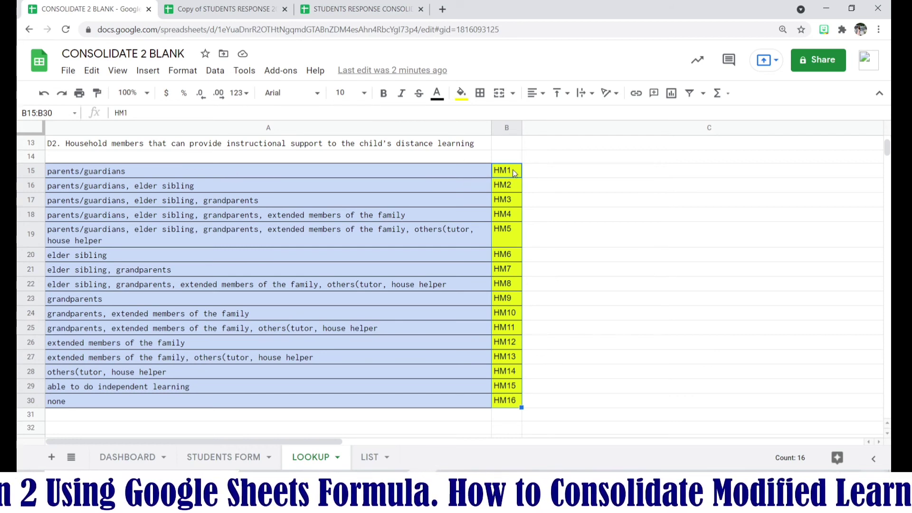
Examine the D3 home device answers in A35:A47, comparing the television entries in A35 and A36
scroll(404, 375, "down", 5)
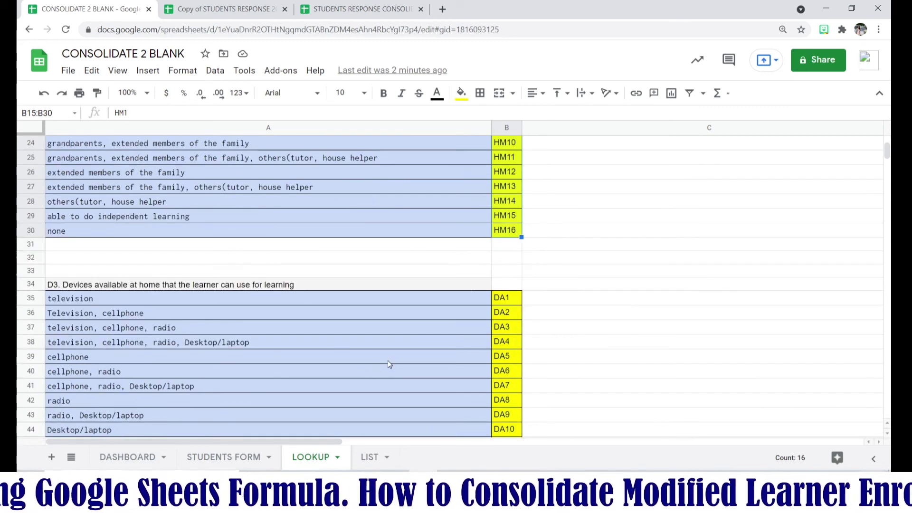
left_click(125, 317)
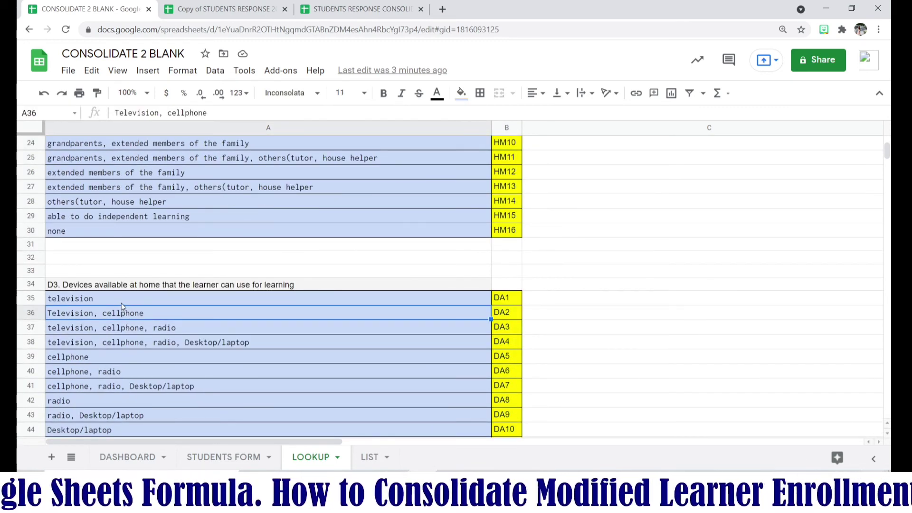
left_click(122, 303)
left_click(129, 318)
scroll(159, 389, "down", 3)
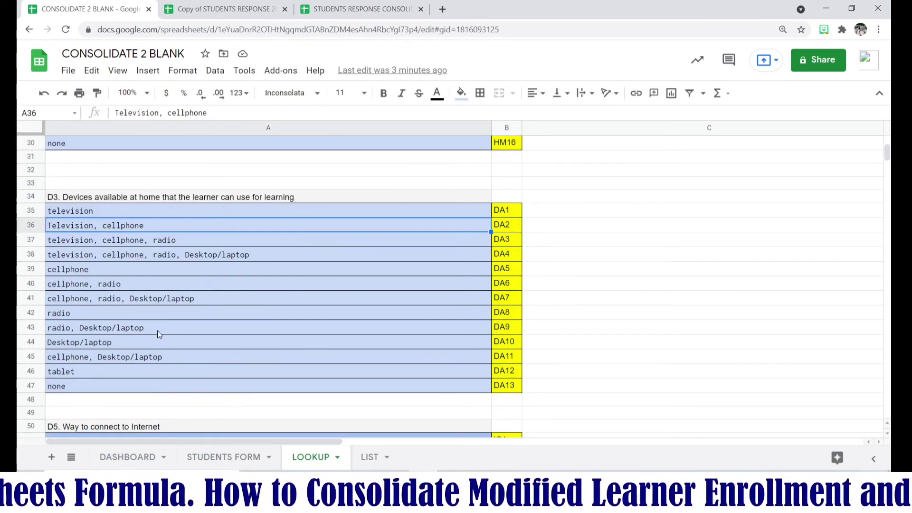
left_click(150, 356)
left_click(139, 212)
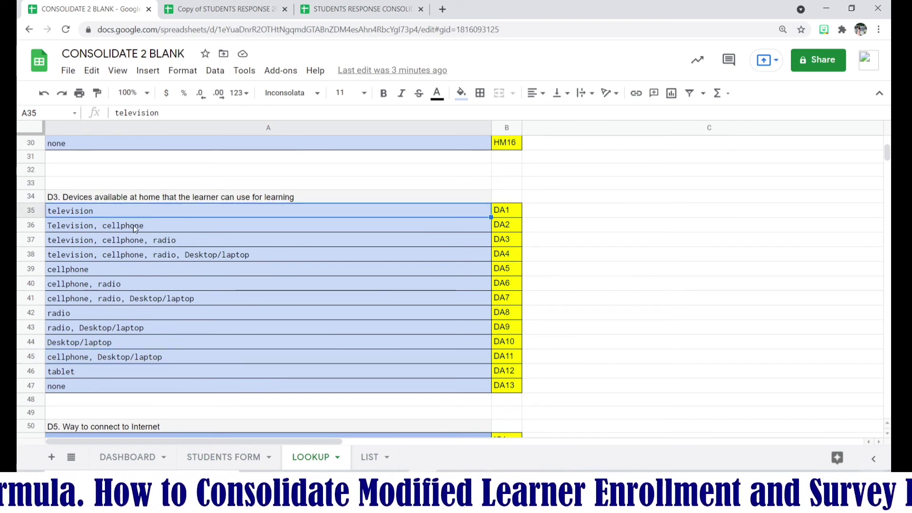
left_click(136, 227)
left_click(144, 209)
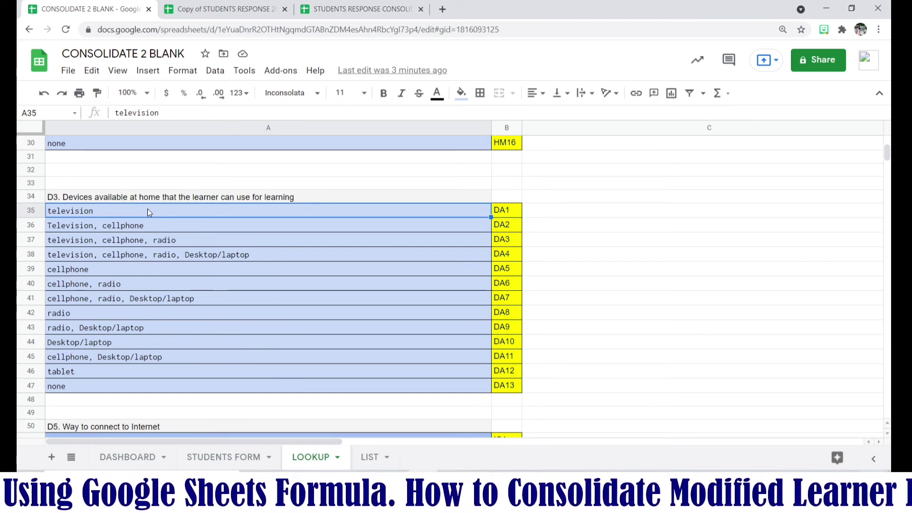
Compare the comma-separated device combinations in A36 and A37, and check the single-device answer in A39
left_click(135, 226)
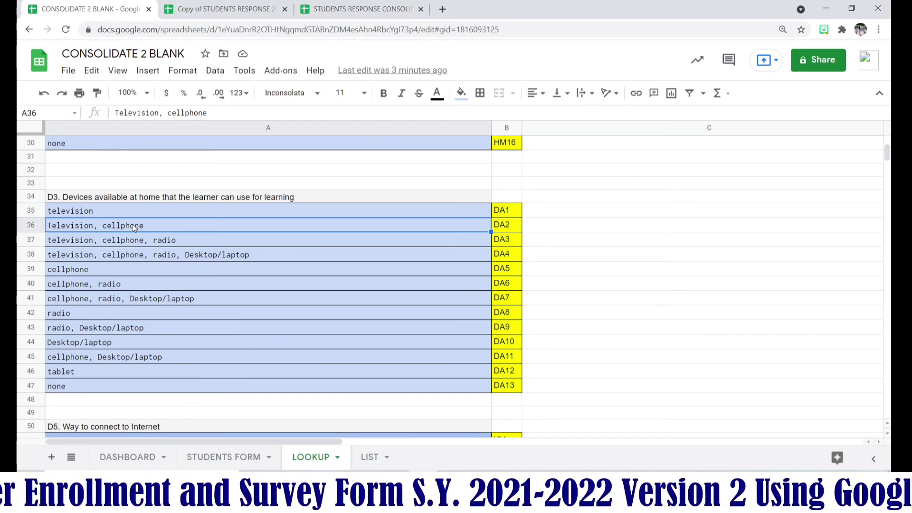
left_click(130, 241)
left_click(135, 227)
left_click(136, 240)
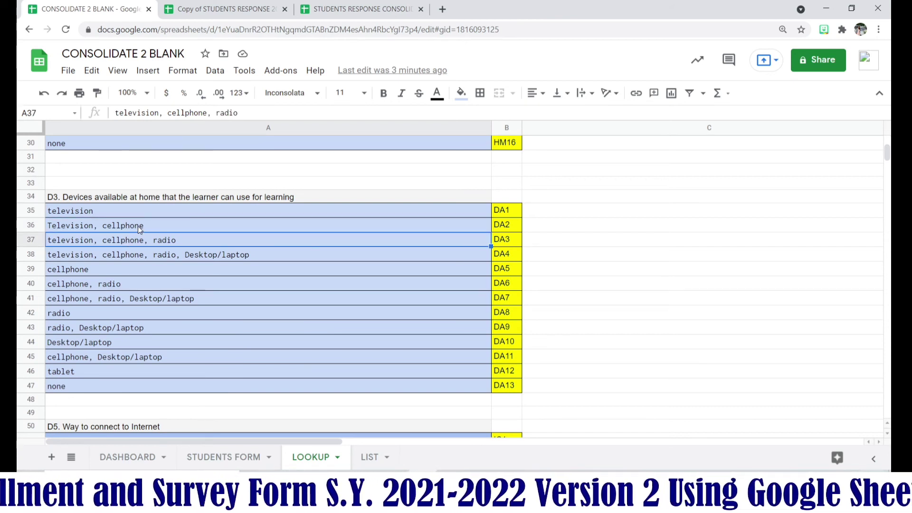
left_click(138, 227)
left_click(138, 241)
left_click(148, 227)
left_click(145, 243)
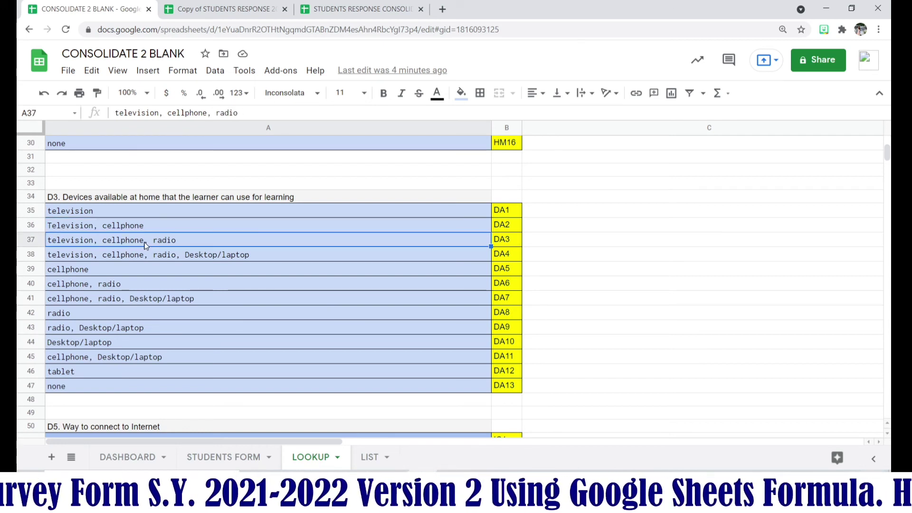
left_click(170, 270)
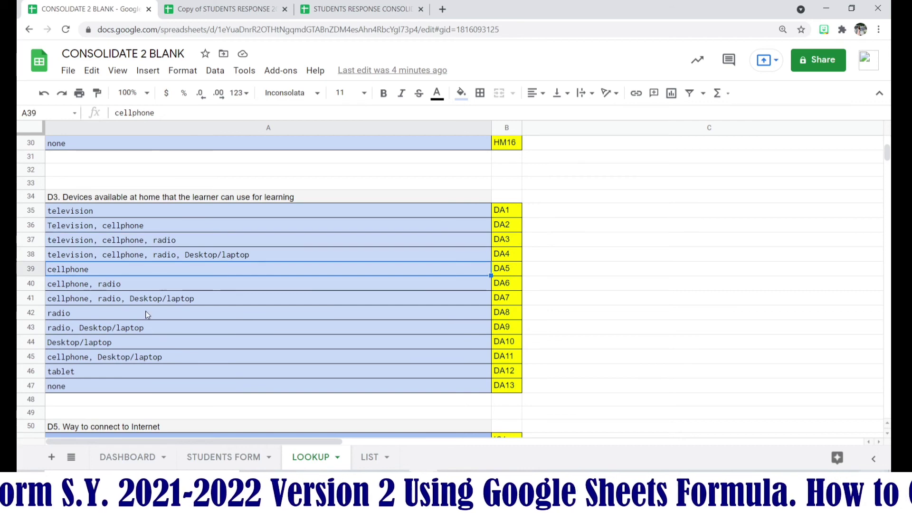
Look through the D5 internet connection, D6 learning modality and challenge answer lists down to section E
scroll(112, 378, "down", 2)
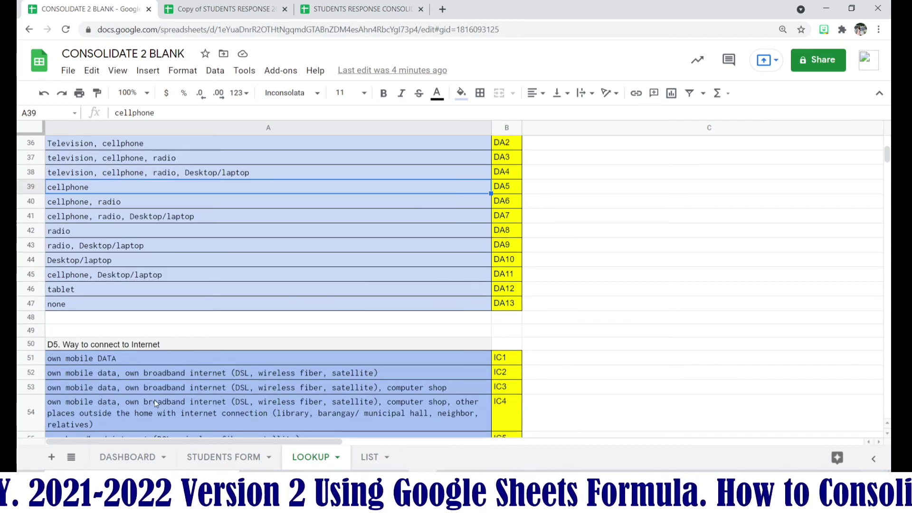
scroll(155, 400, "down", 6)
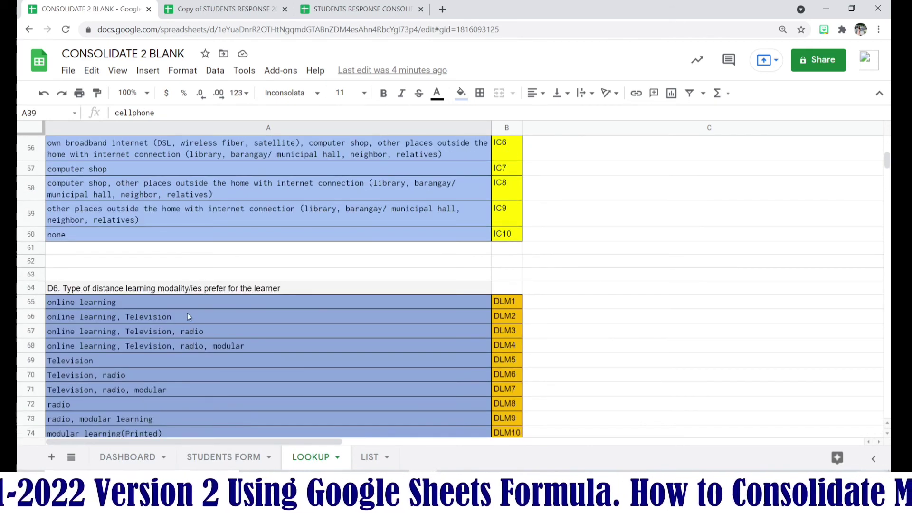
scroll(187, 313, "down", 10)
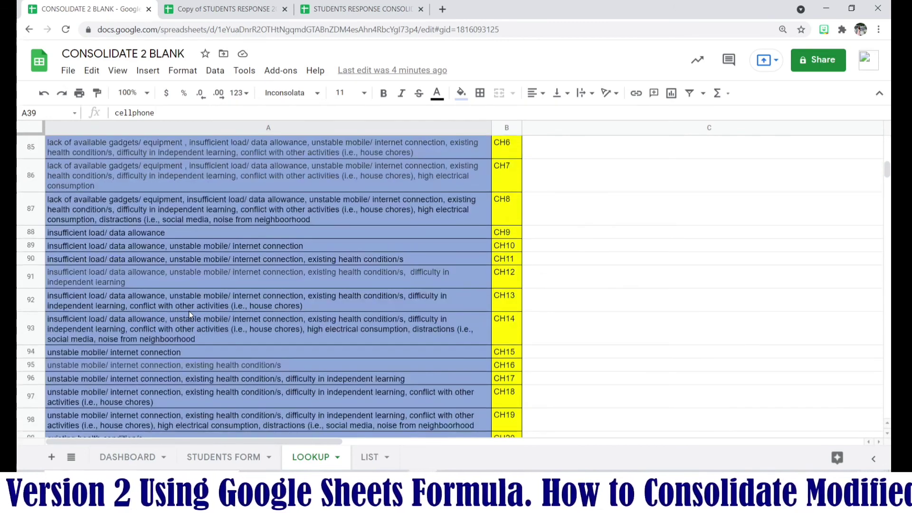
scroll(189, 314, "down", 6)
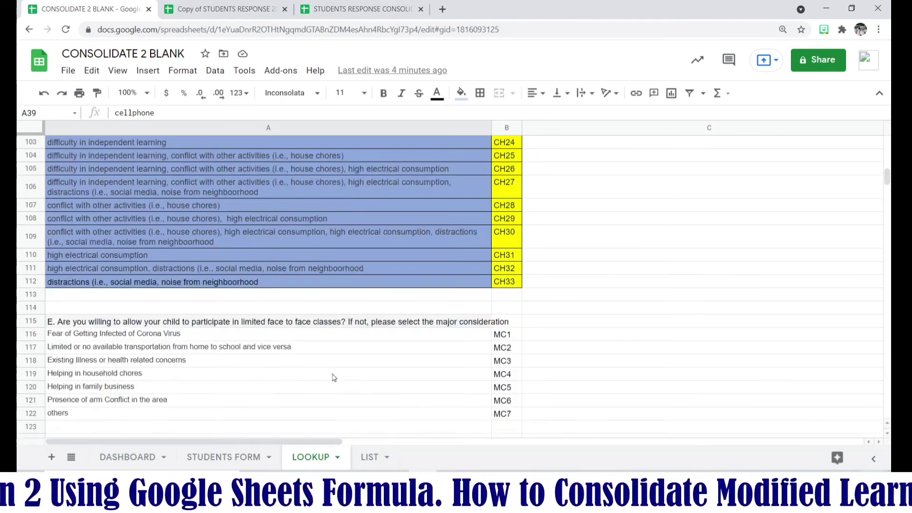
Fill the section E consideration answers in A116:A122 with the standard blue color
scroll(334, 378, "down", 2)
left_click_drag(98, 247, 189, 326)
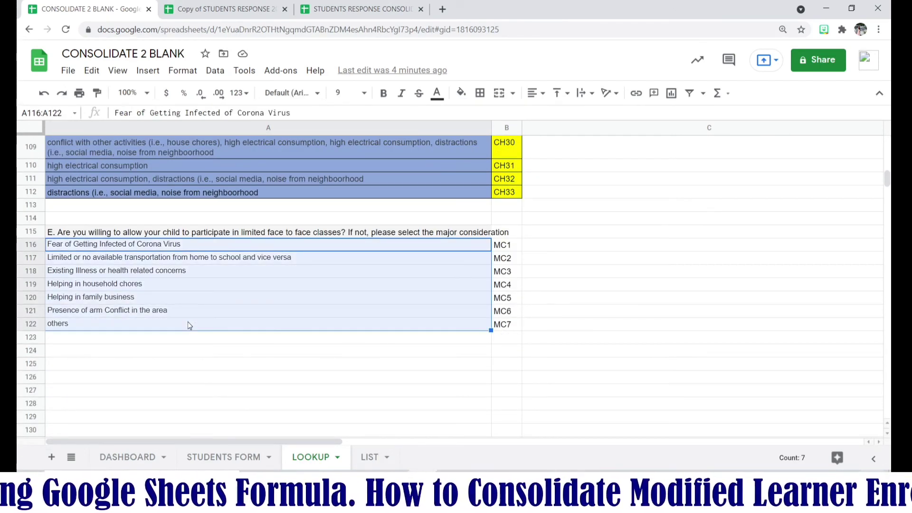
left_click(461, 93)
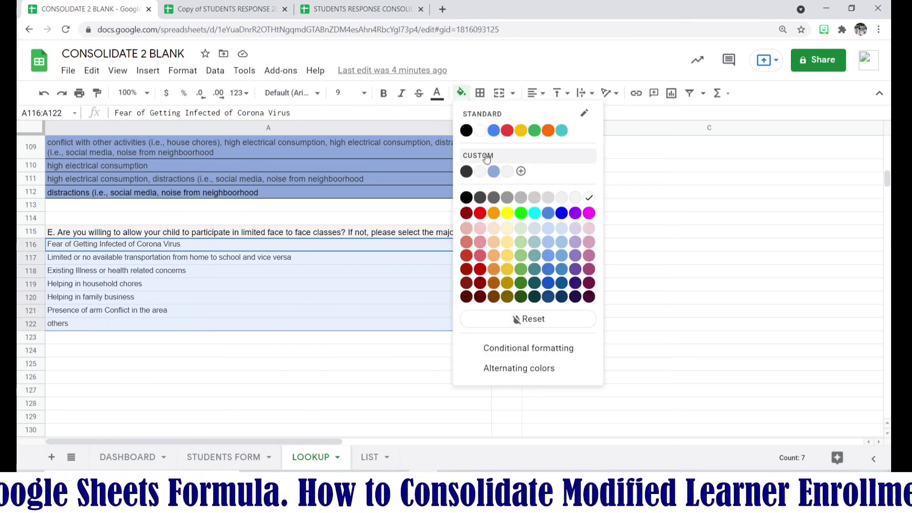
left_click(494, 131)
left_click(398, 293)
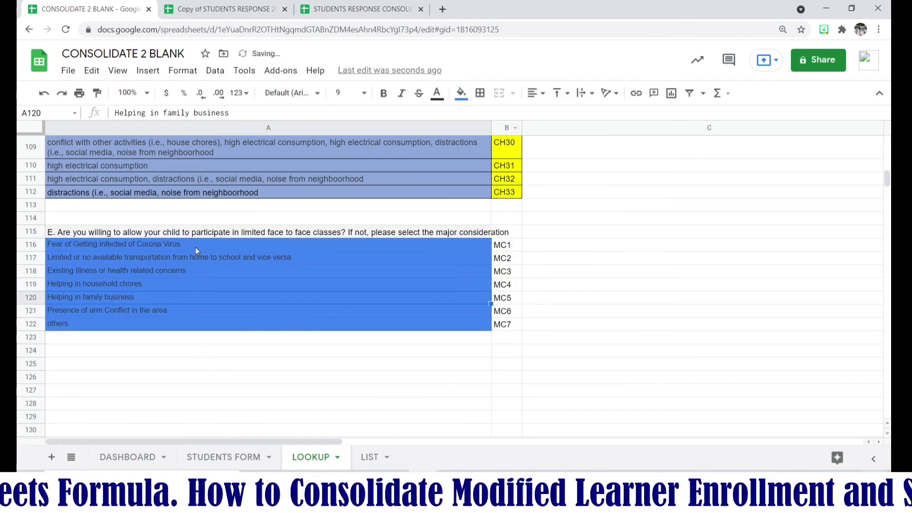
Set the fill of the section E consideration answers in A116:A122 to a light blue shade
left_click_drag(195, 248, 242, 331)
left_click(461, 93)
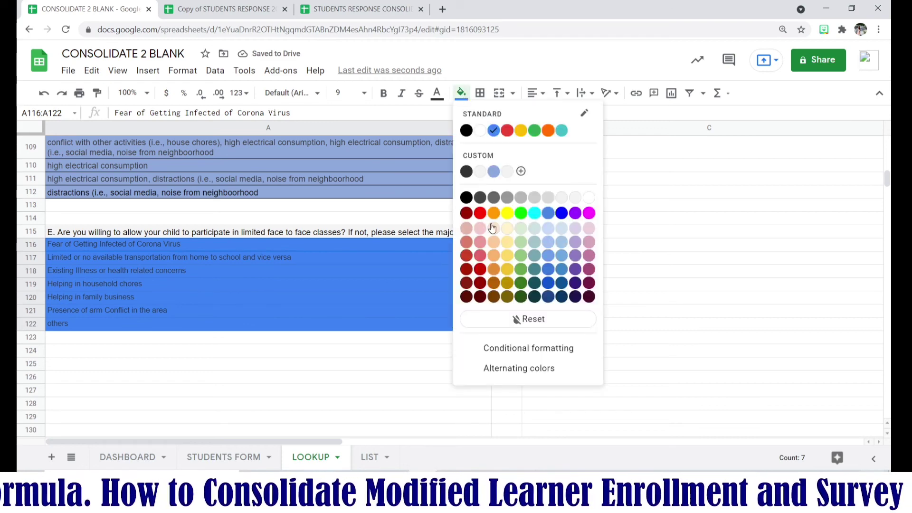
left_click(549, 241)
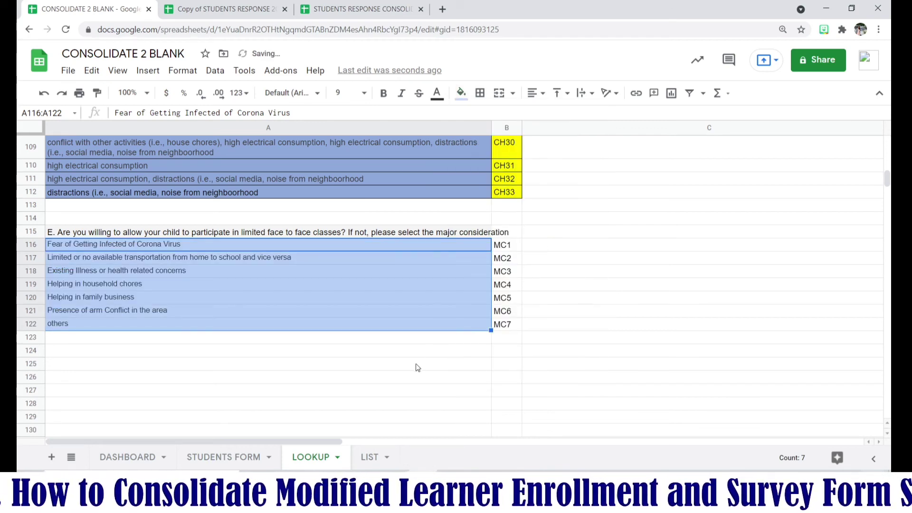
left_click(417, 368)
Fill the section E consideration codes MC1 to MC7 in B116:B122 with yellow
left_click_drag(505, 249, 517, 327)
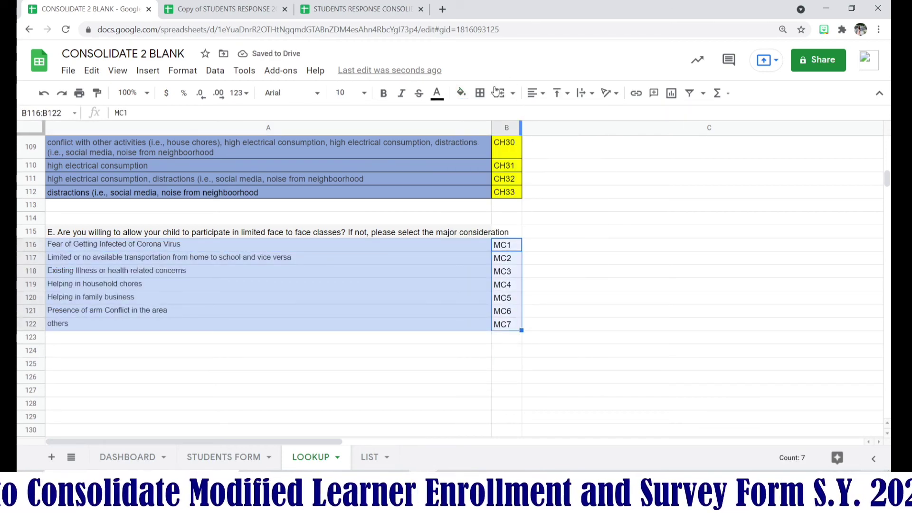
left_click(461, 93)
left_click(503, 213)
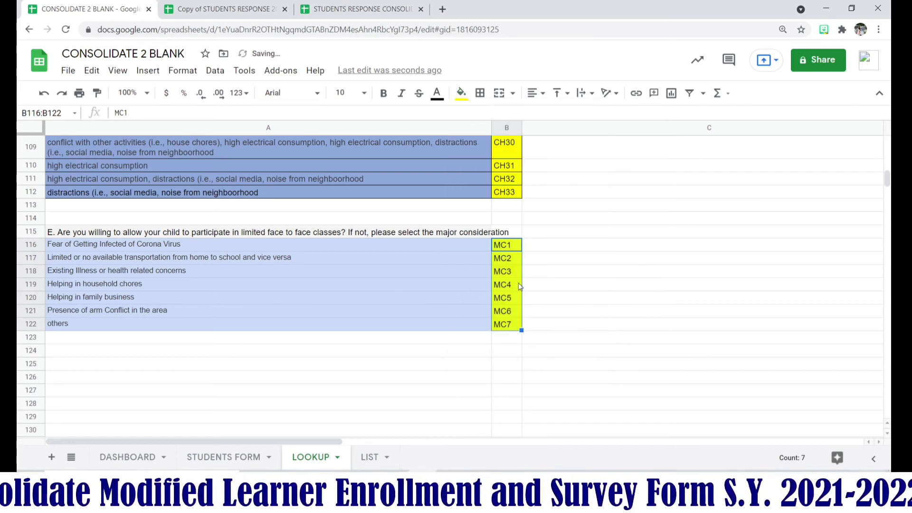
left_click(380, 364)
Apply all borders to the section E answers and codes in A116:B122
left_click(142, 232)
left_click_drag(144, 257, 512, 323)
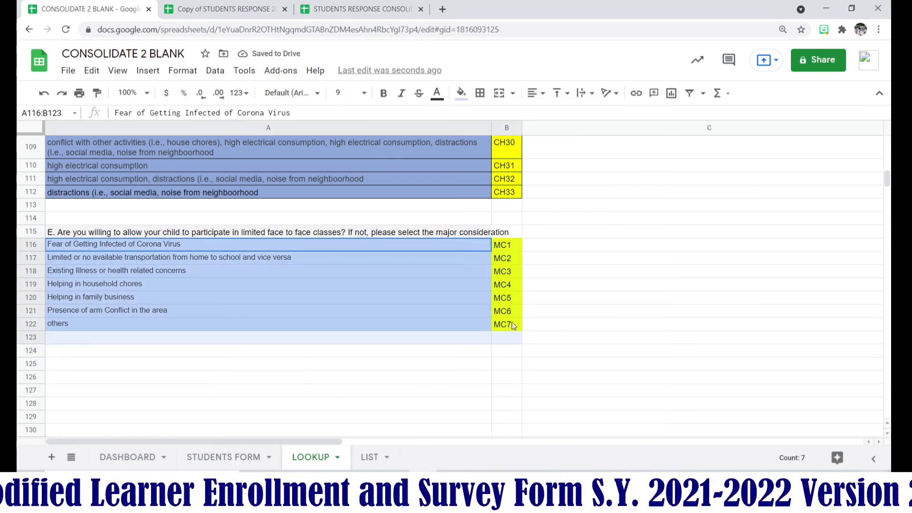
left_click(480, 92)
left_click(485, 114)
left_click(611, 285)
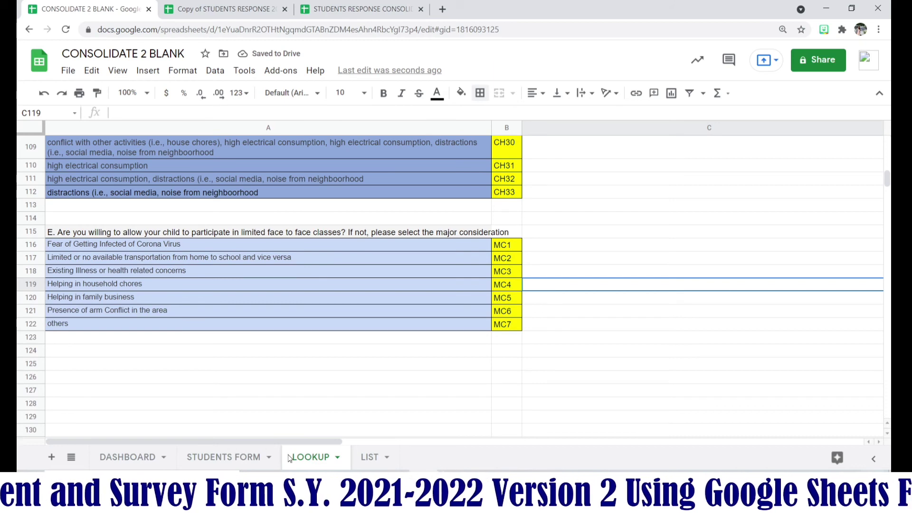
Go back up to the D7 challenges list and examine its CH codes in column B
scroll(329, 403, "up", 8)
scroll(388, 374, "up", 3)
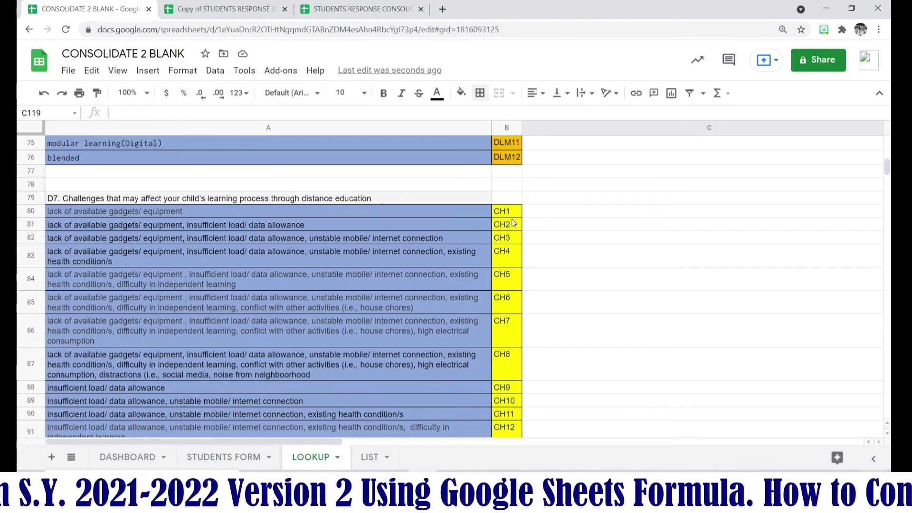
left_click_drag(512, 214, 516, 400)
Open the LIST sheet and examine the parts of the importrange formula text in A1
left_click(369, 458)
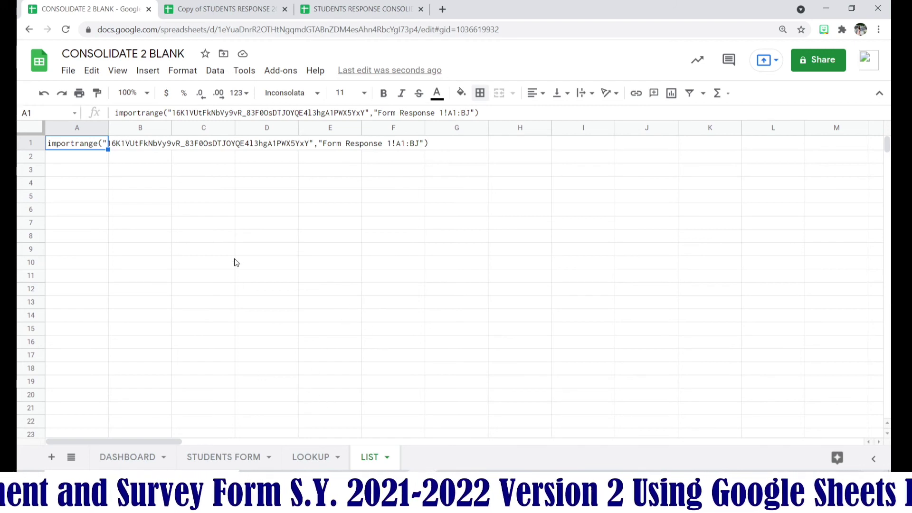
left_click(156, 174)
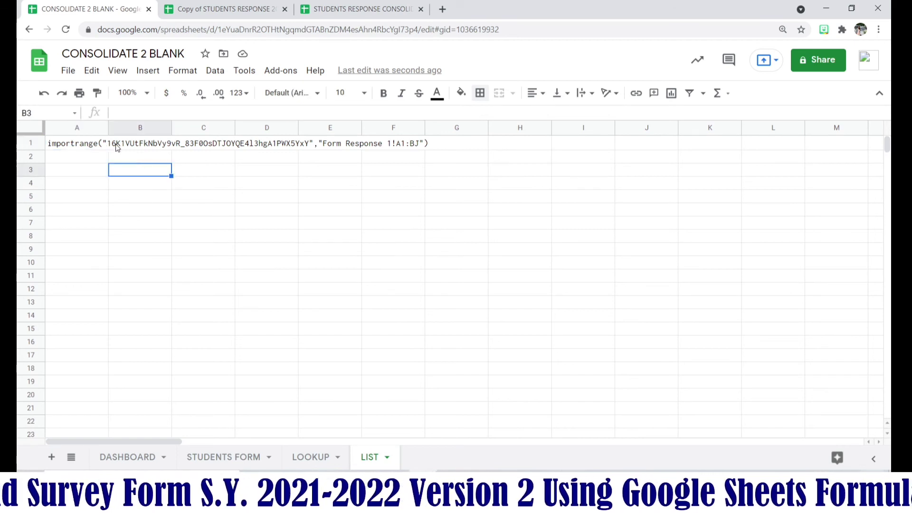
left_click(88, 146)
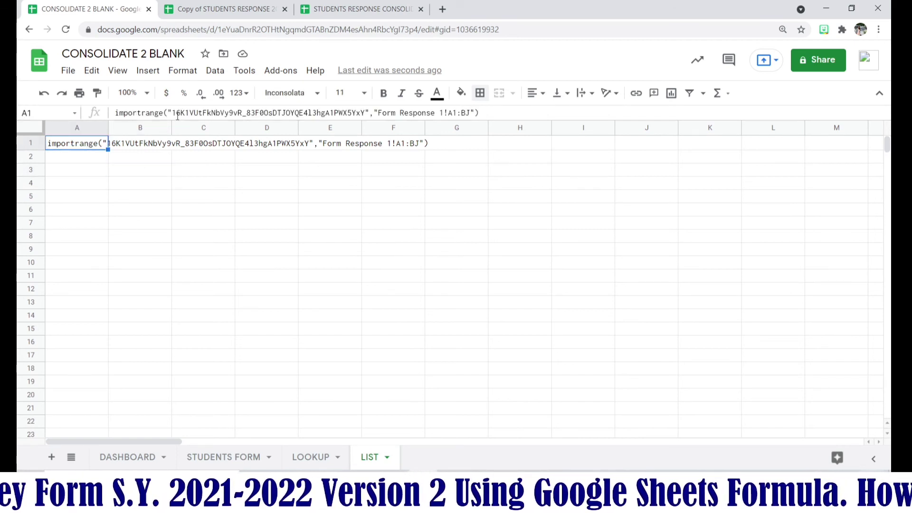
left_click_drag(116, 113, 494, 132)
left_click(471, 237)
left_click(78, 150)
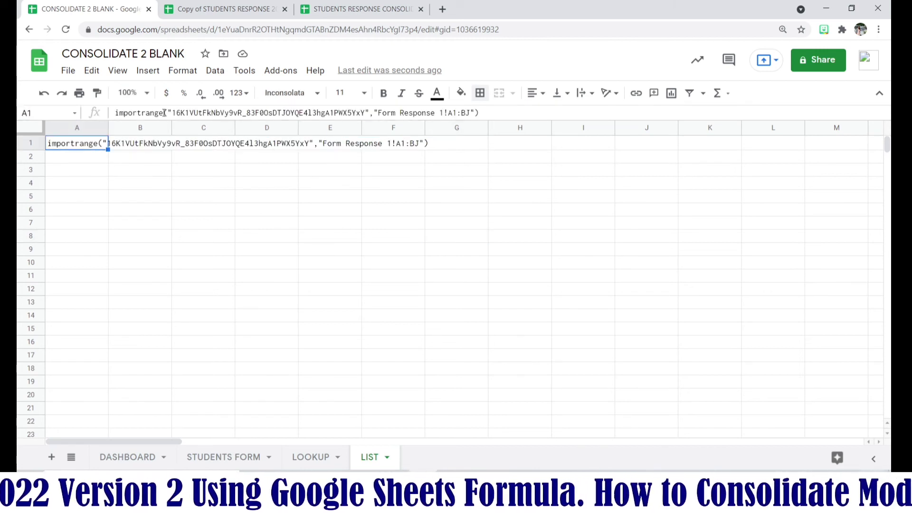
left_click_drag(164, 113, 453, 228)
left_click(436, 264)
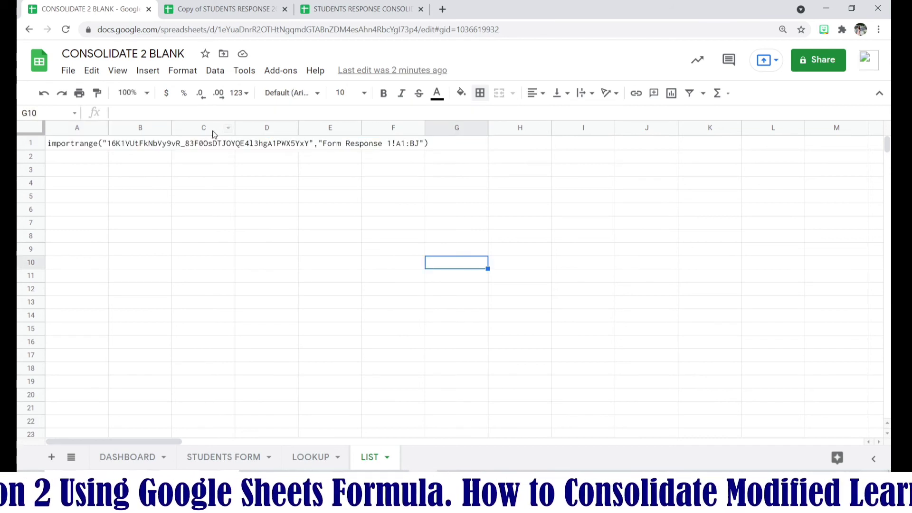
Select the spreadsheet ID in A1's formula and check the Form Responses 1 and DASHBOARD sheets of STUDENTS RESPONSE CONSOLIDATE BLANK
left_click(79, 150)
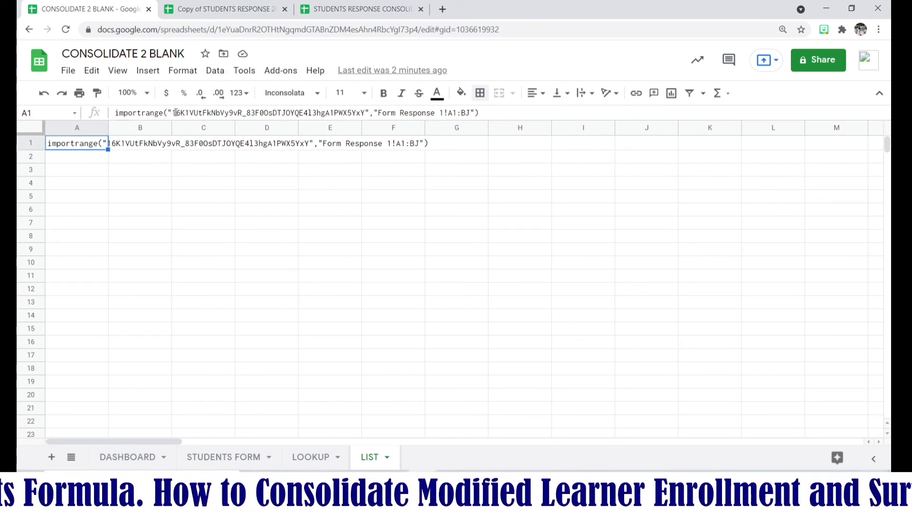
left_click_drag(172, 112, 364, 112)
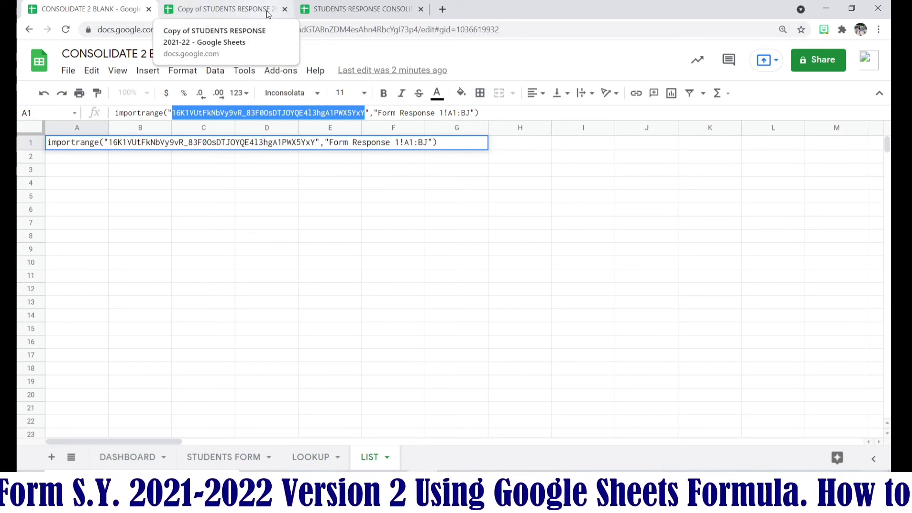
left_click(366, 8)
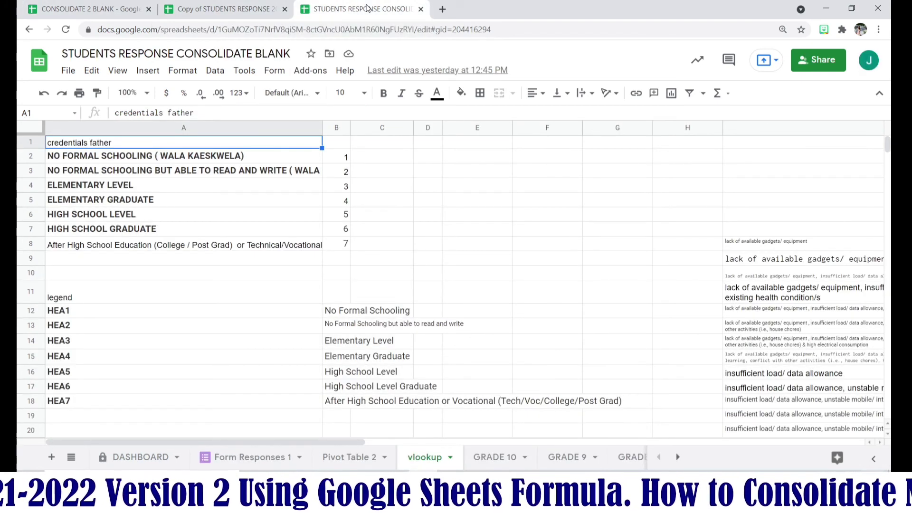
left_click(261, 459)
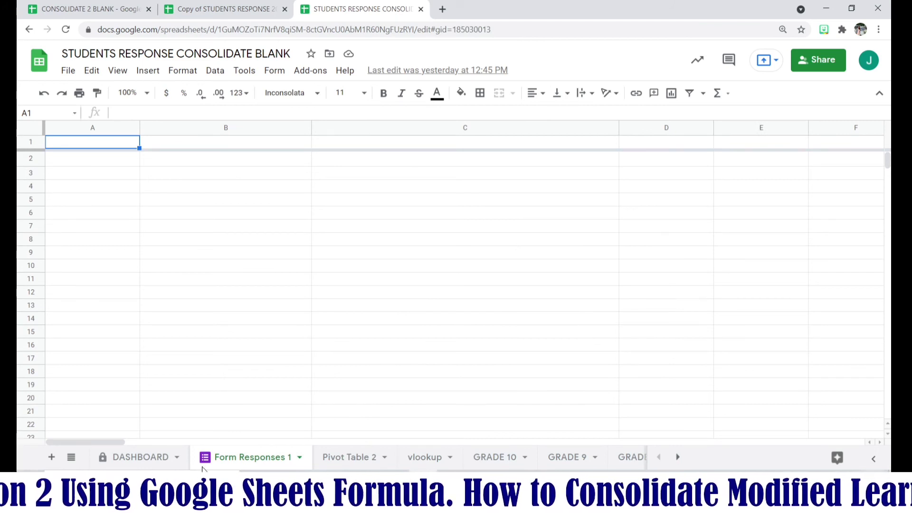
left_click(164, 459)
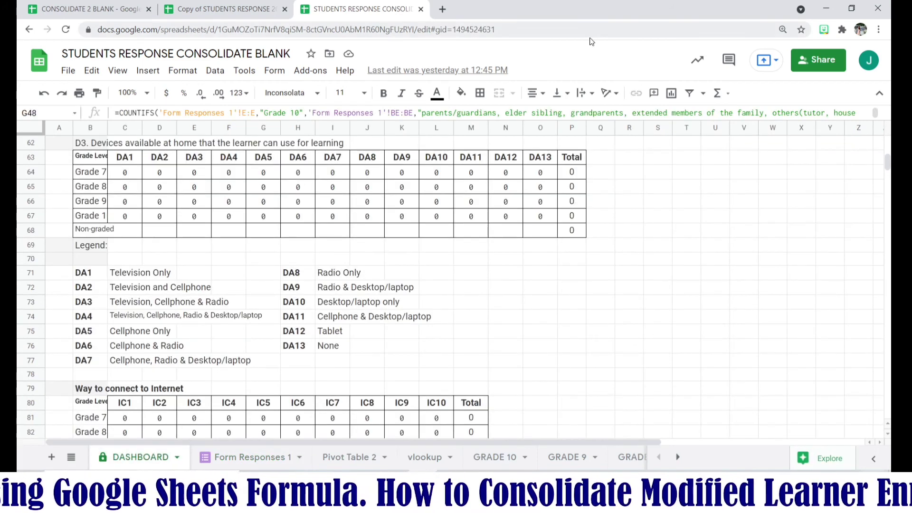
Copy the spreadsheet ID from the web address of Copy of STUDENTS RESPONSE 2021-22 into the importrange formula in LIST cell A1
left_click(259, 18)
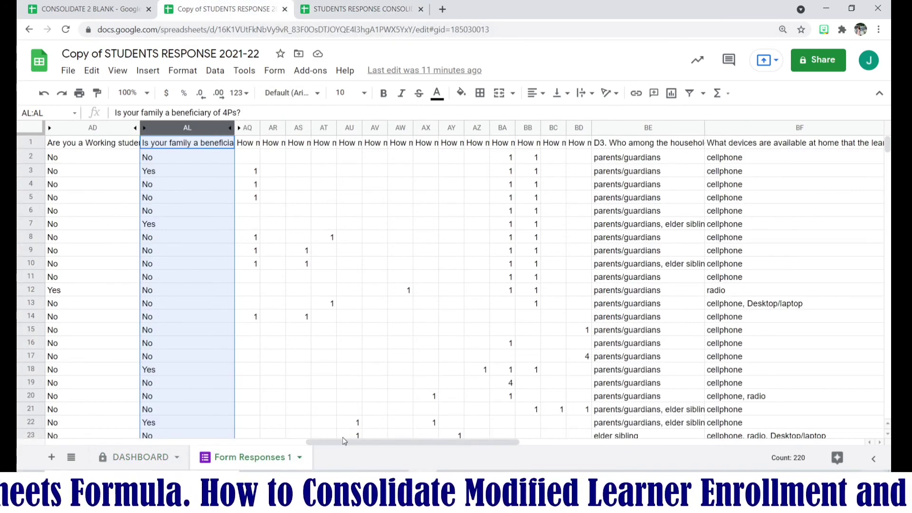
left_click_drag(340, 443, 21, 436)
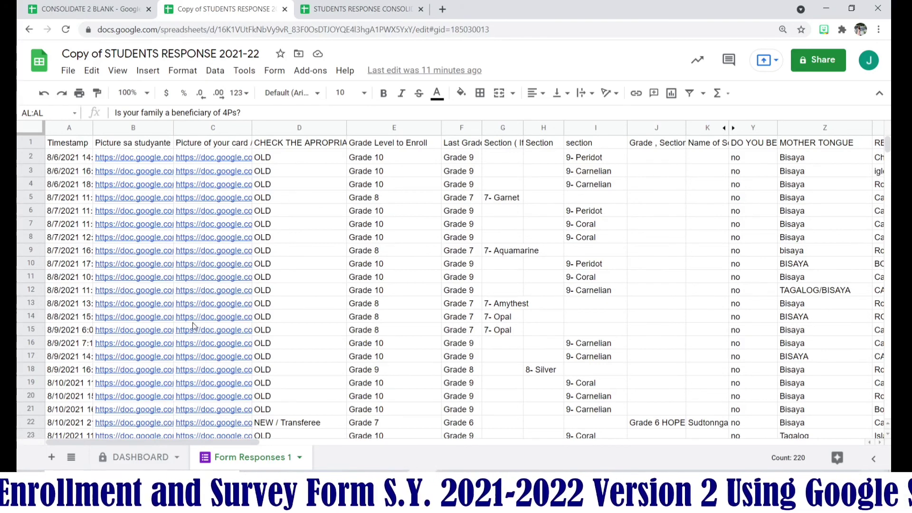
left_click(236, 29)
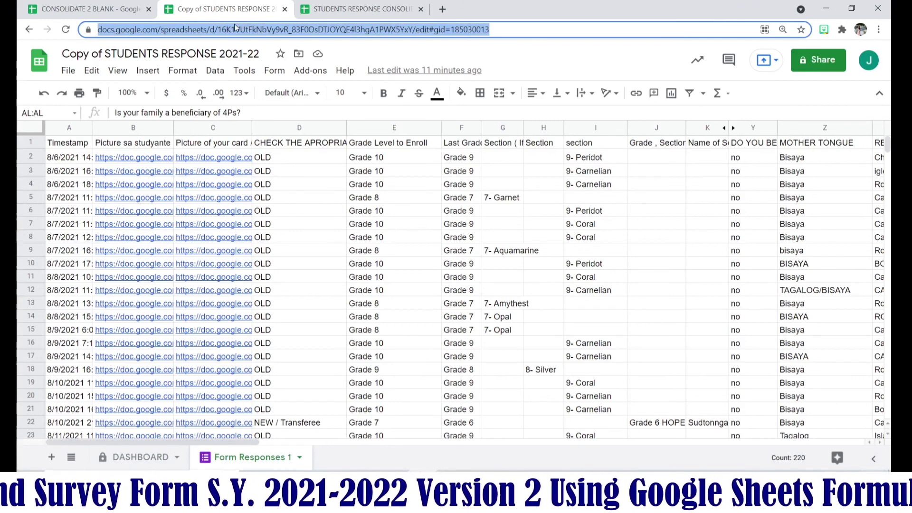
left_click(224, 30)
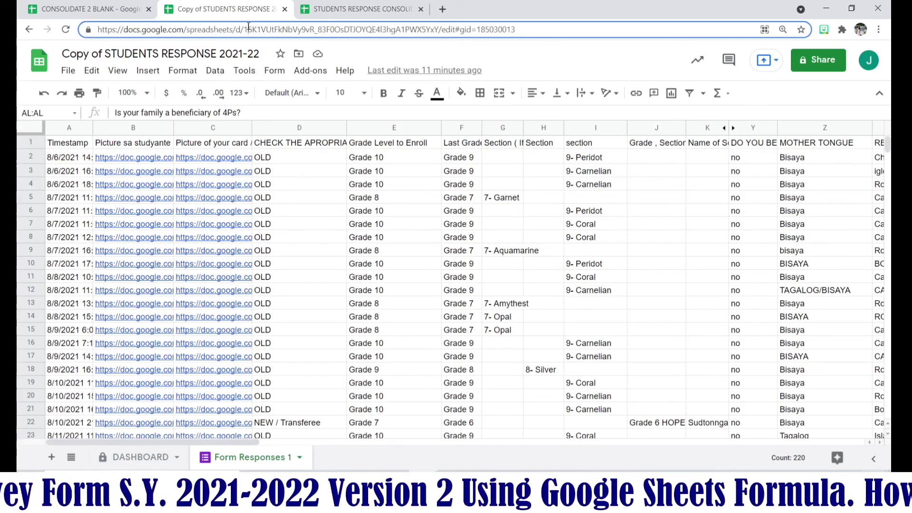
left_click_drag(243, 30, 445, 30)
key("ctrl+c")
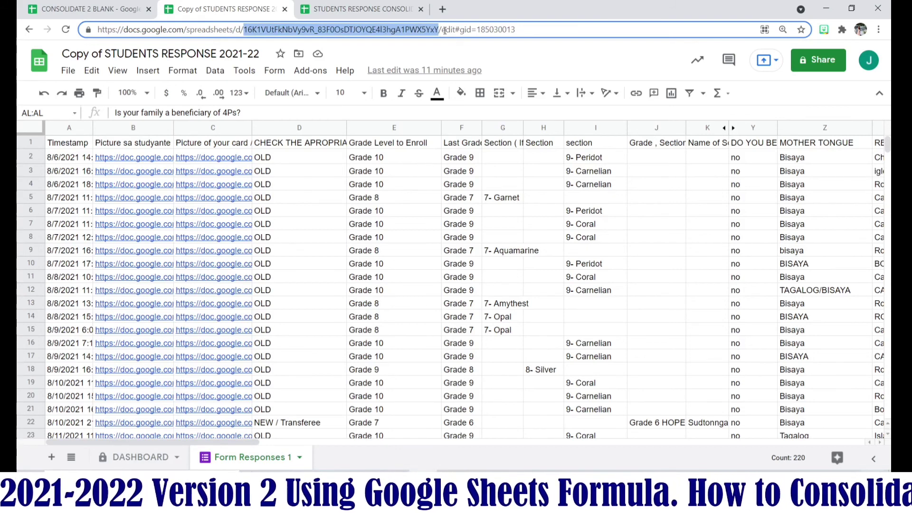
left_click(107, 12)
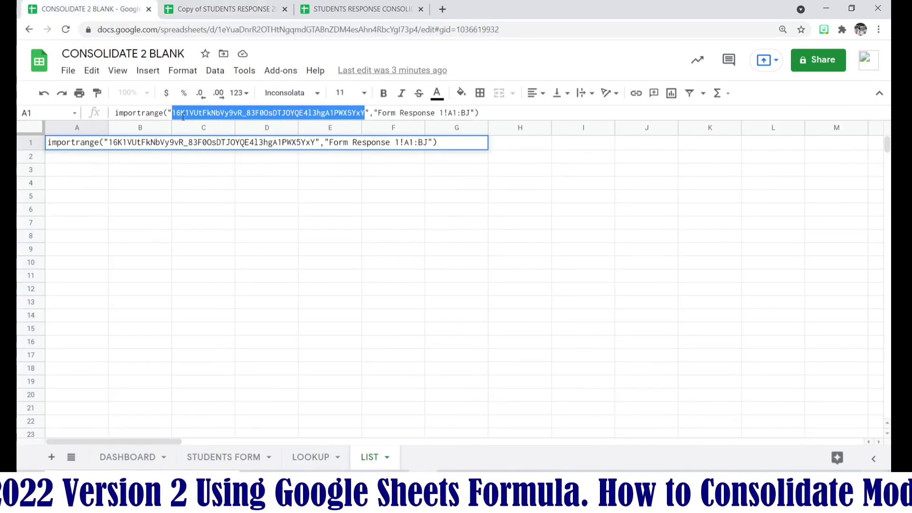
key("ctrl+v")
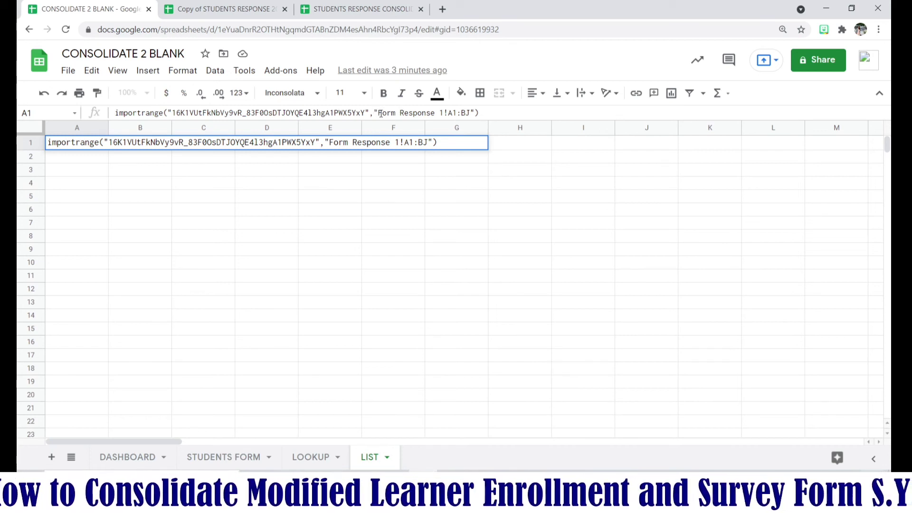
Compare the sheet name in A1's formula with the response spreadsheet and correct it to Form Responses 1
left_click_drag(378, 113, 435, 118)
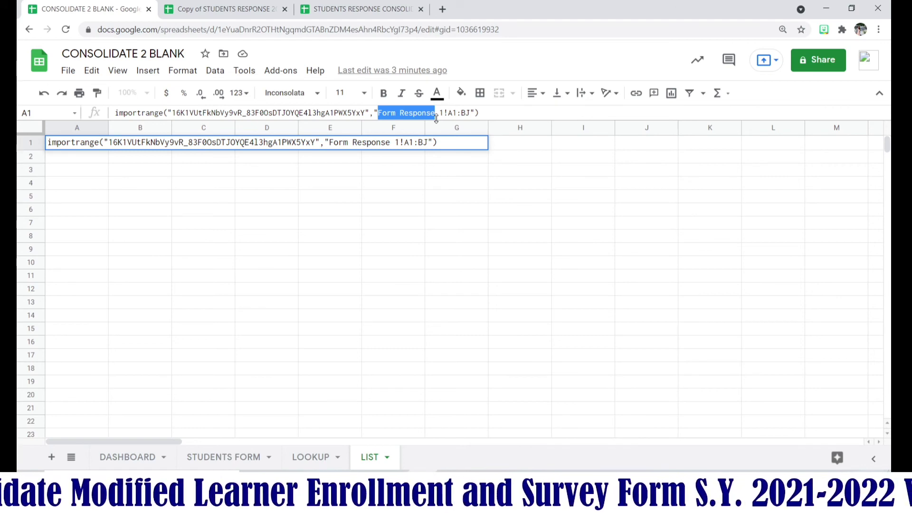
left_click(254, 10)
left_click_drag(222, 458, 248, 463)
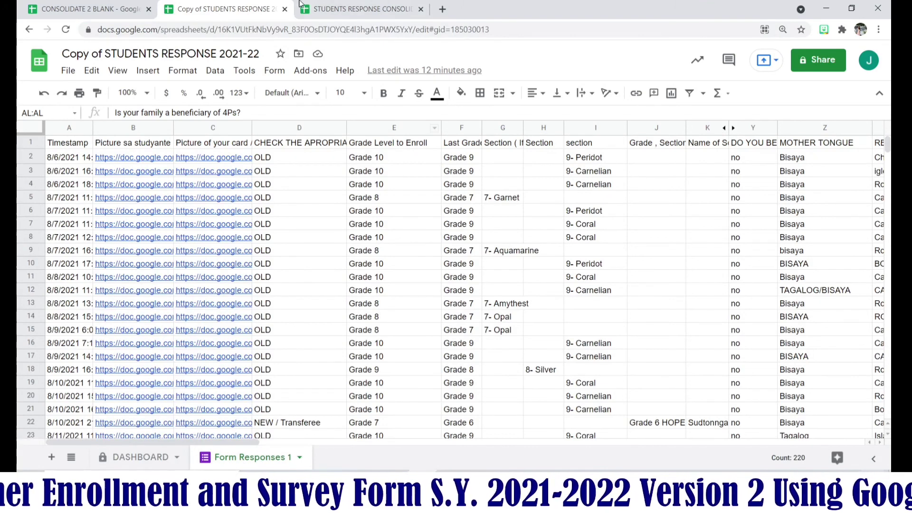
left_click(120, 11)
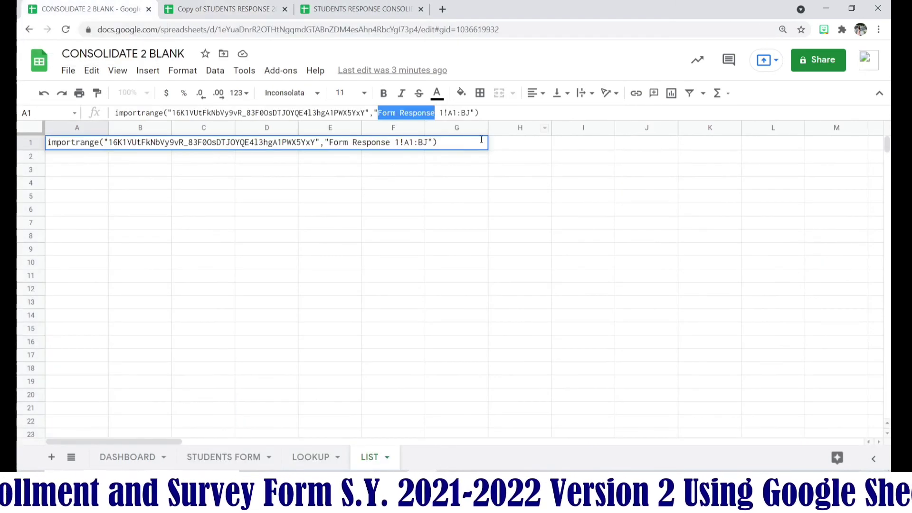
left_click(395, 143)
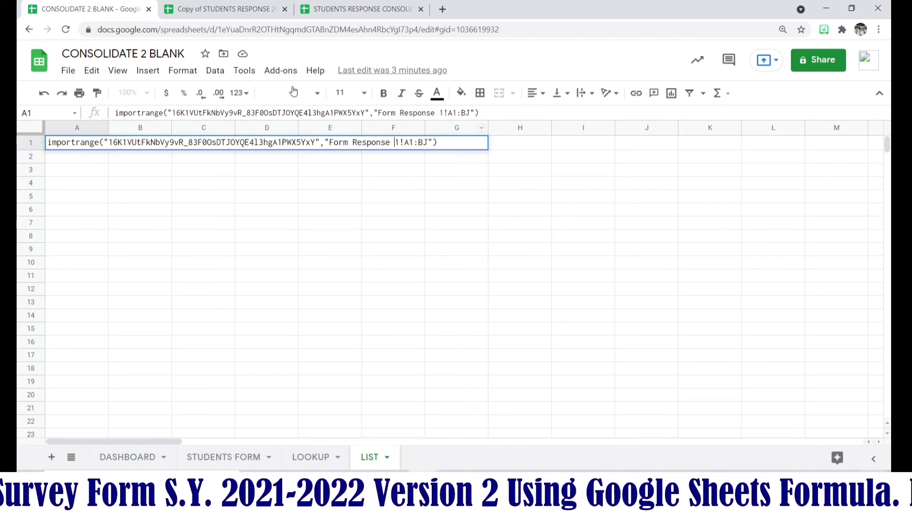
left_click(243, 9)
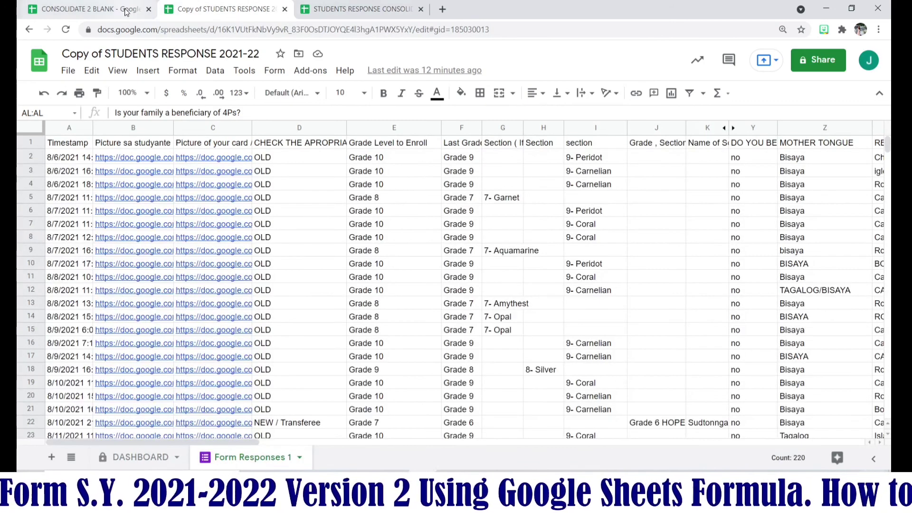
left_click(143, 12)
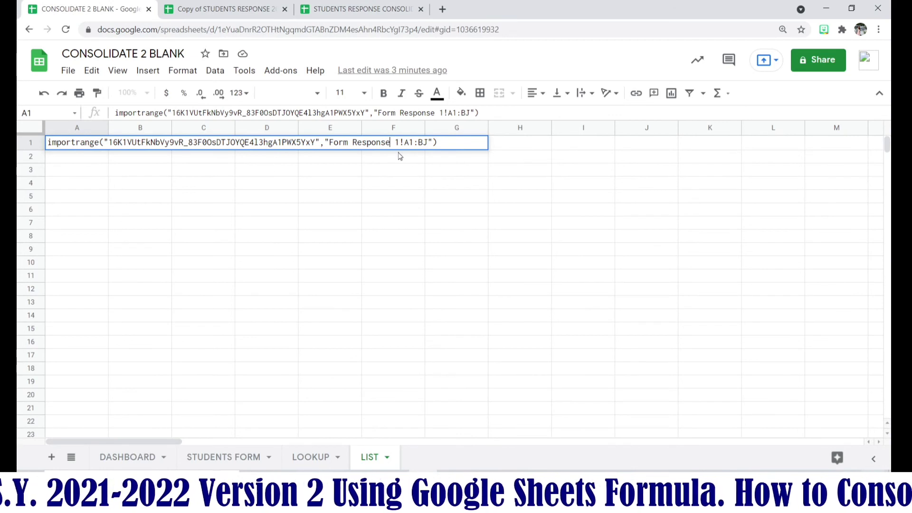
type("S")
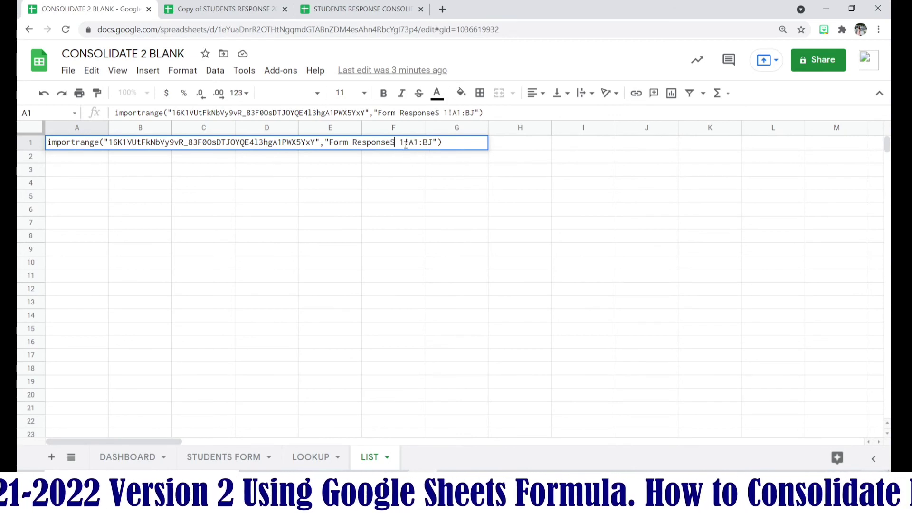
key("BackSpace")
key("Caps_Lock")
type("s")
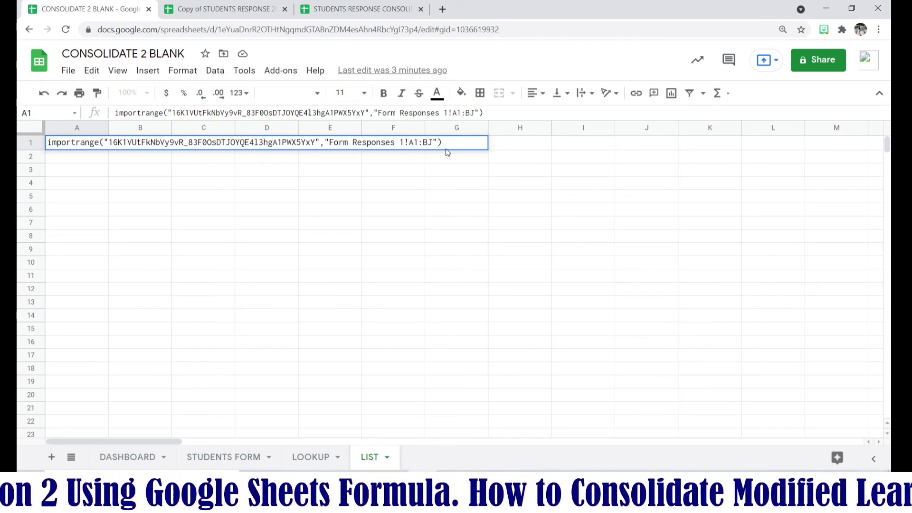
Check the response columns, set the imported range to A1:BM, and enter A1 as a formula with a leading equals sign
left_click(238, 10)
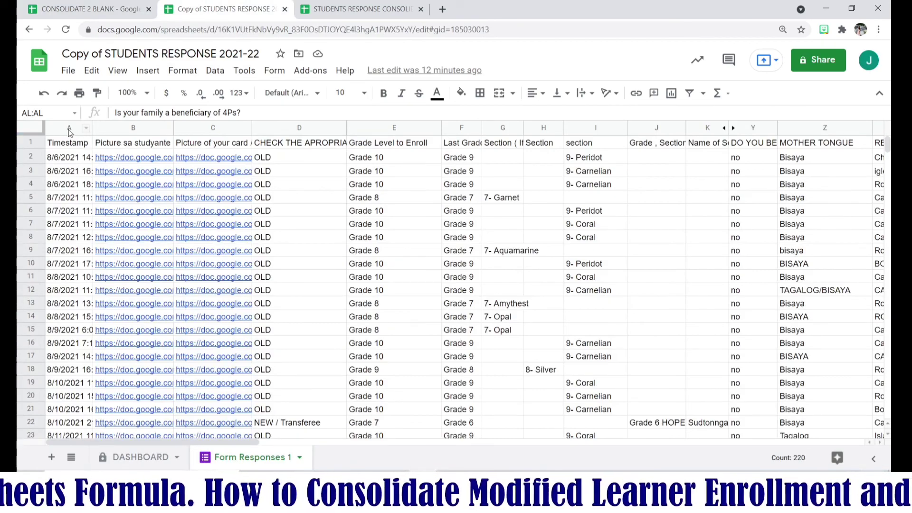
left_click_drag(216, 446, 407, 440)
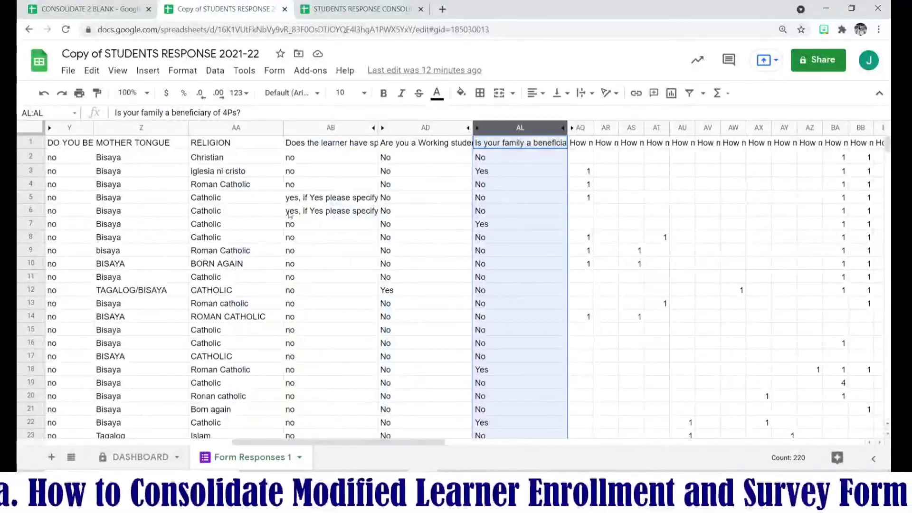
left_click(85, 8)
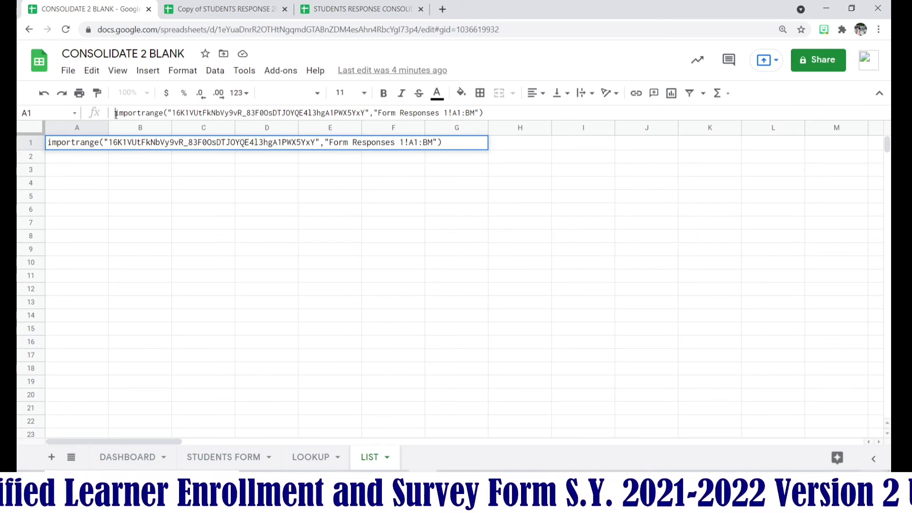
type("=")
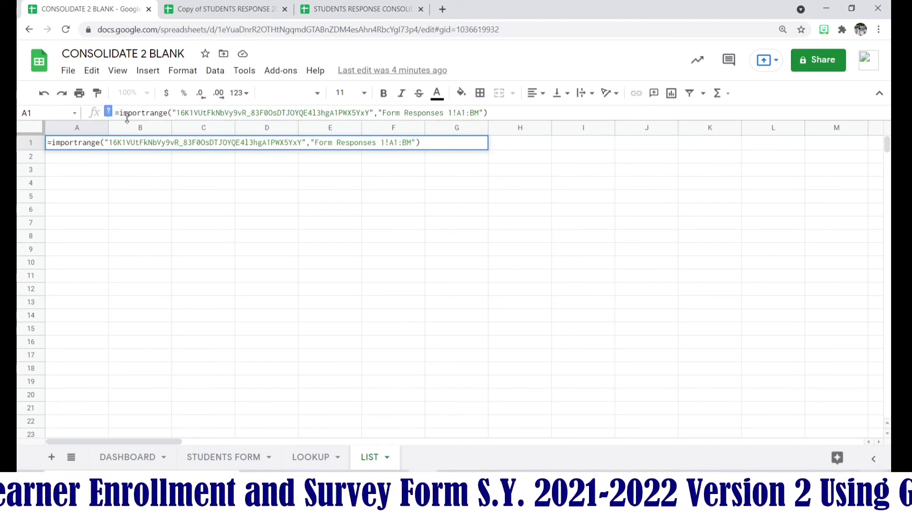
key("Return")
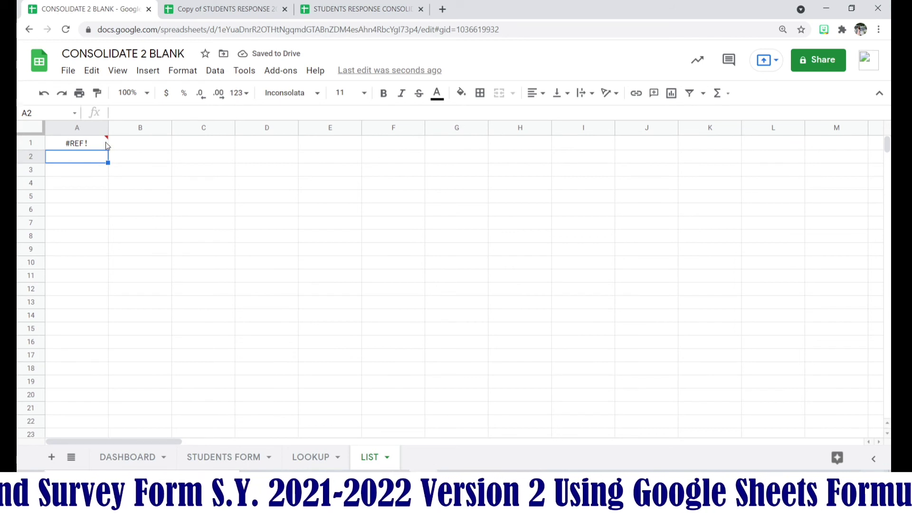
Allow the IMPORTRANGE formula in LIST cell A1 to access the response spreadsheet and load the imported responses
mouse_move(106, 145)
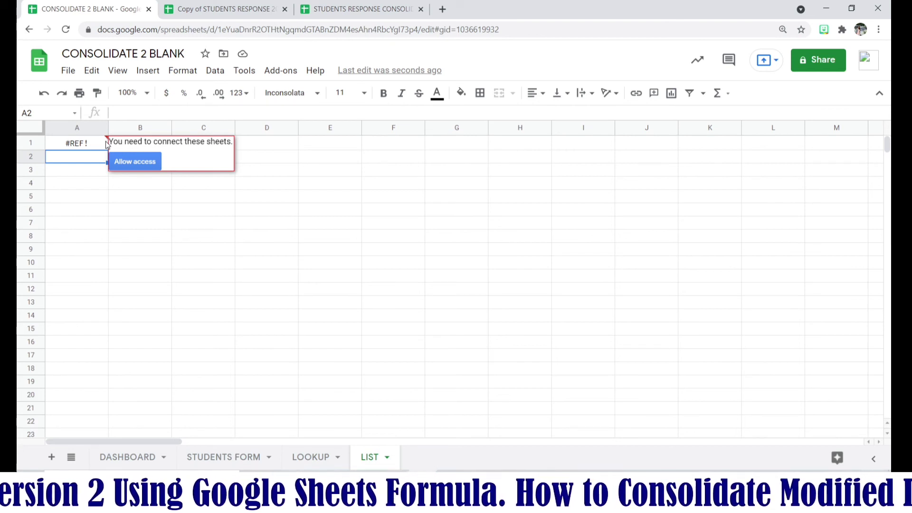
left_click(129, 157)
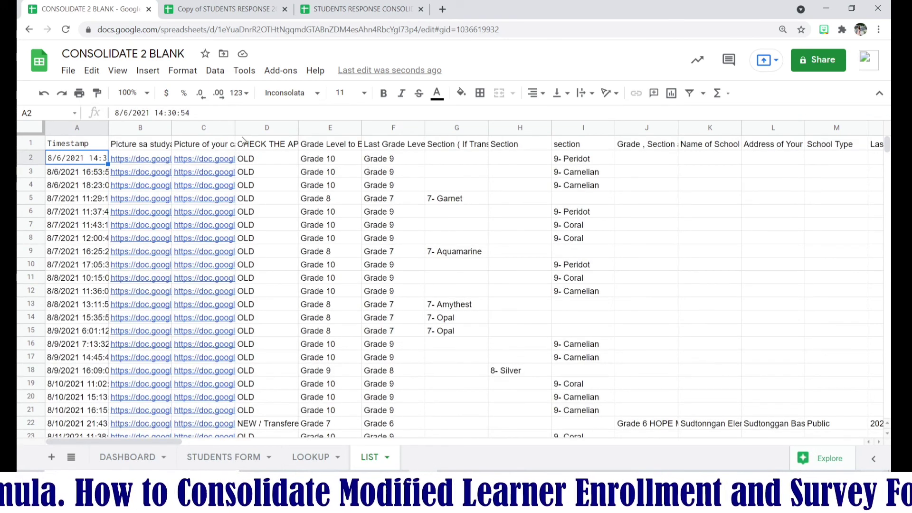
mouse_move(173, 442)
left_mouse_down()
mouse_move(335, 443)
mouse_move(173, 443)
mouse_move(205, 432)
mouse_move(181, 434)
left_mouse_up()
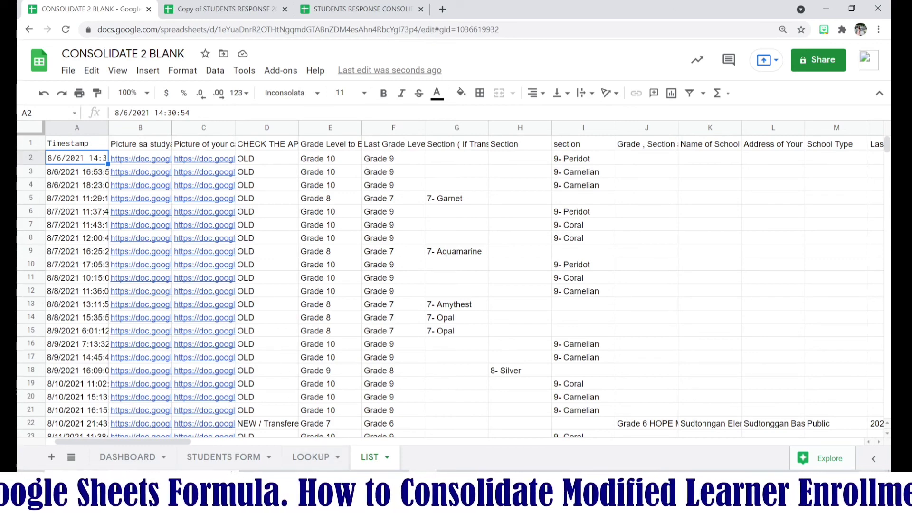
On the STUDENTS FORM sheet, delete the array formulas in F4 under Sex and G4 under Grade Level
left_click(228, 457)
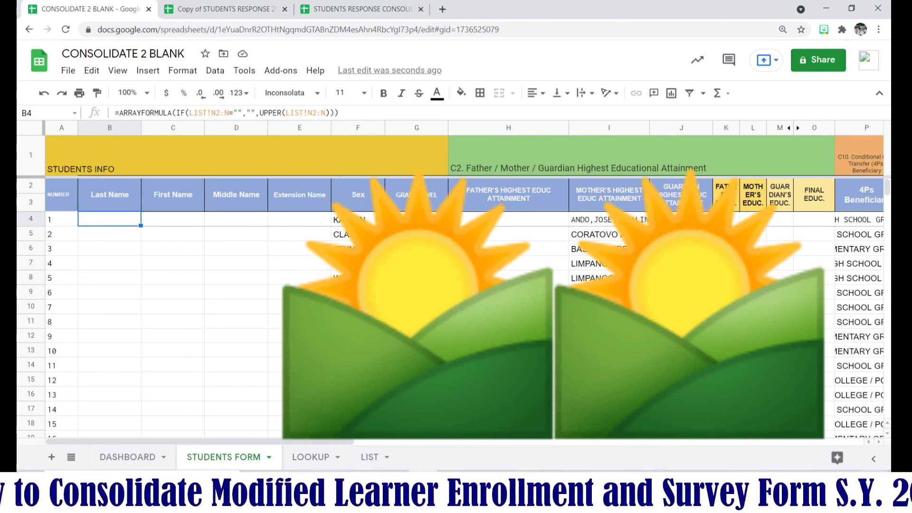
left_click(354, 219)
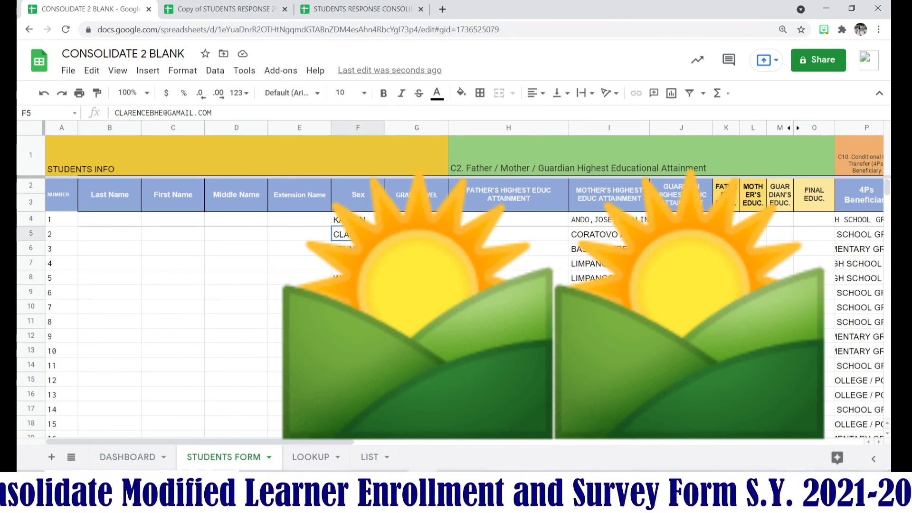
left_click_drag(365, 110, 112, 112)
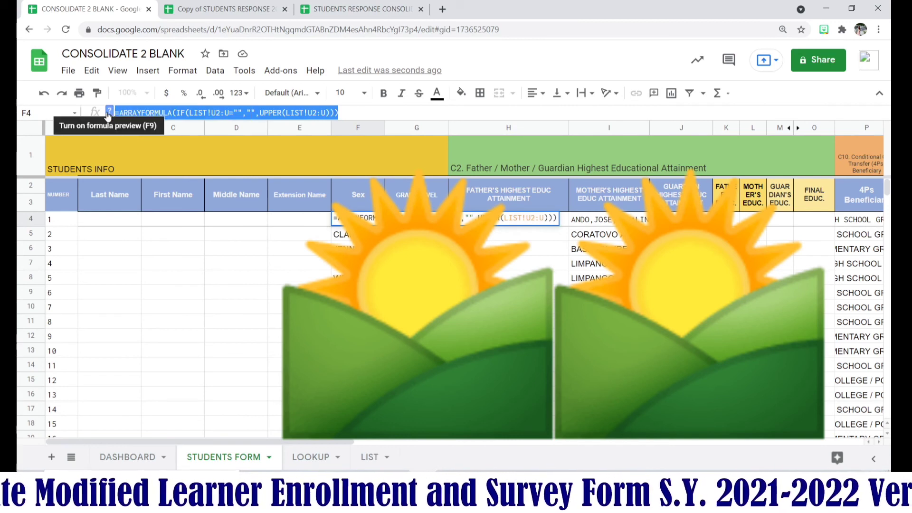
key("BackSpace")
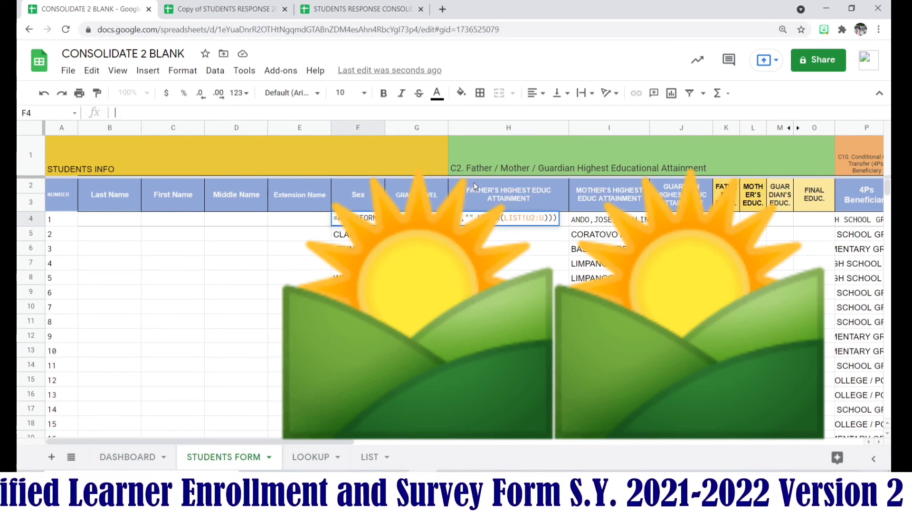
left_click(509, 292)
left_click(417, 220)
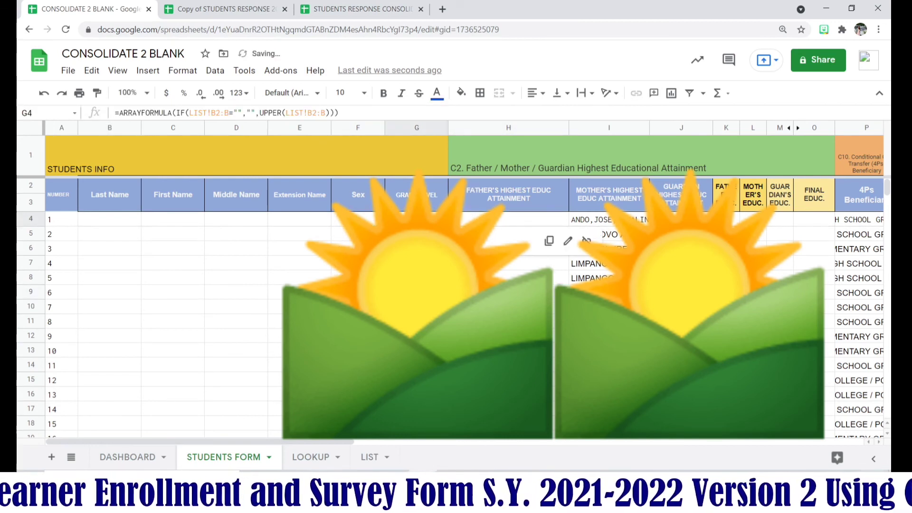
key("Delete")
left_click(508, 293)
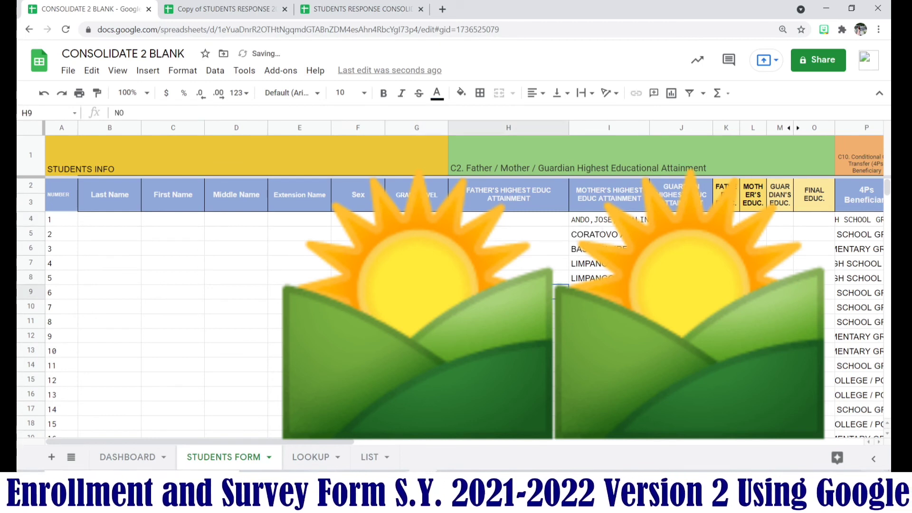
Delete the array formulas in H4, I4 and J4 under parent and guardian education and in P4 under 4Ps Beneficiary
left_click(599, 225)
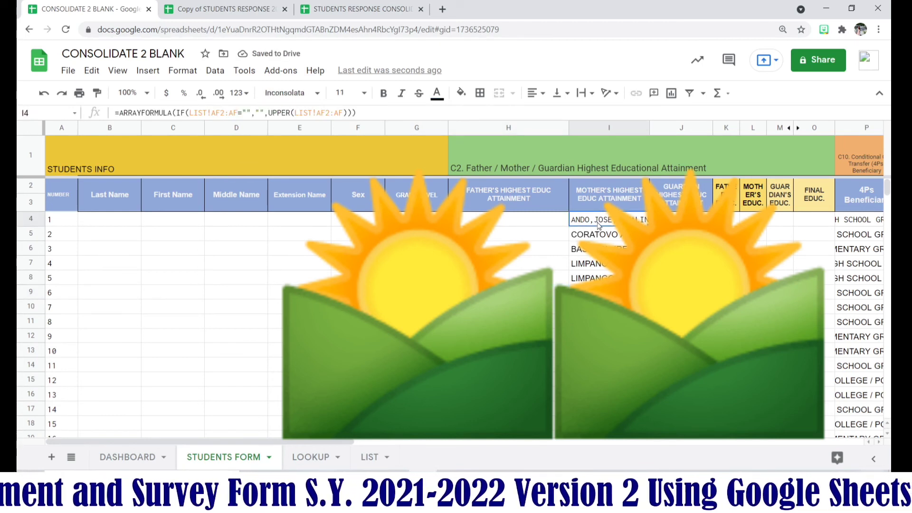
key("Delete")
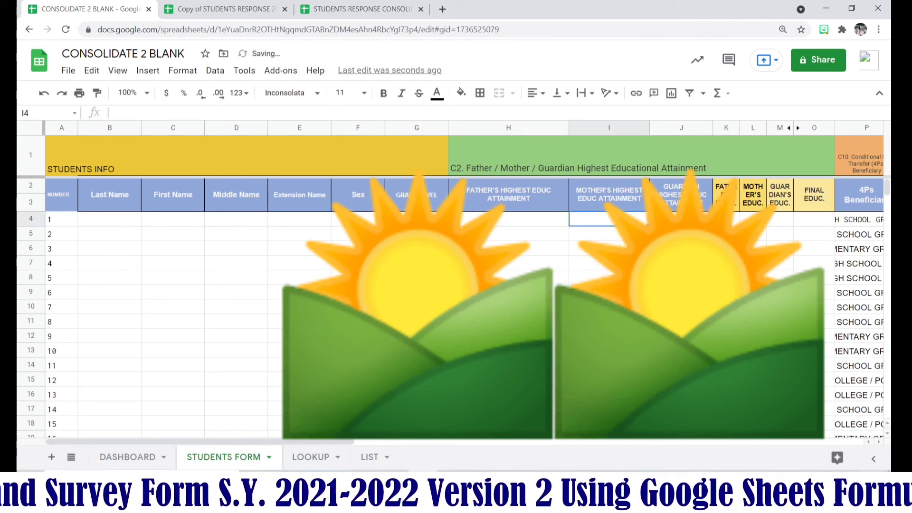
left_click(665, 221)
key("Delete")
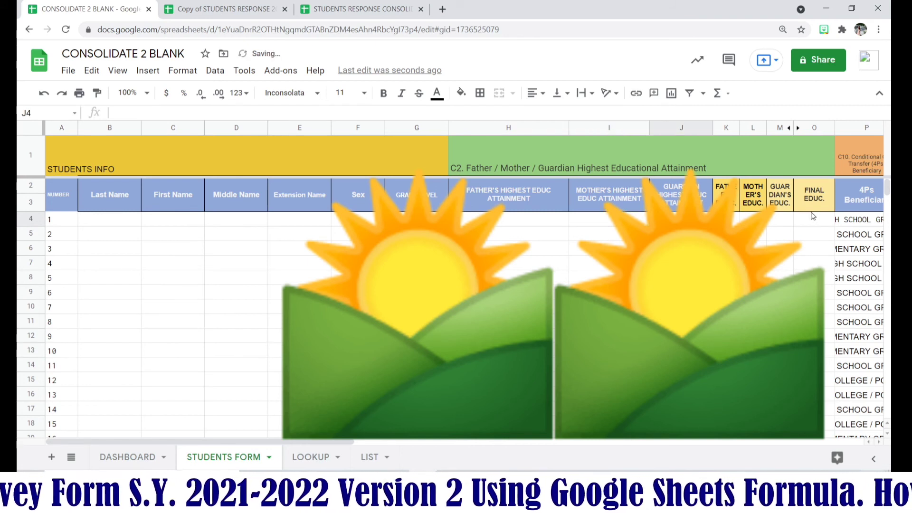
left_click(839, 224)
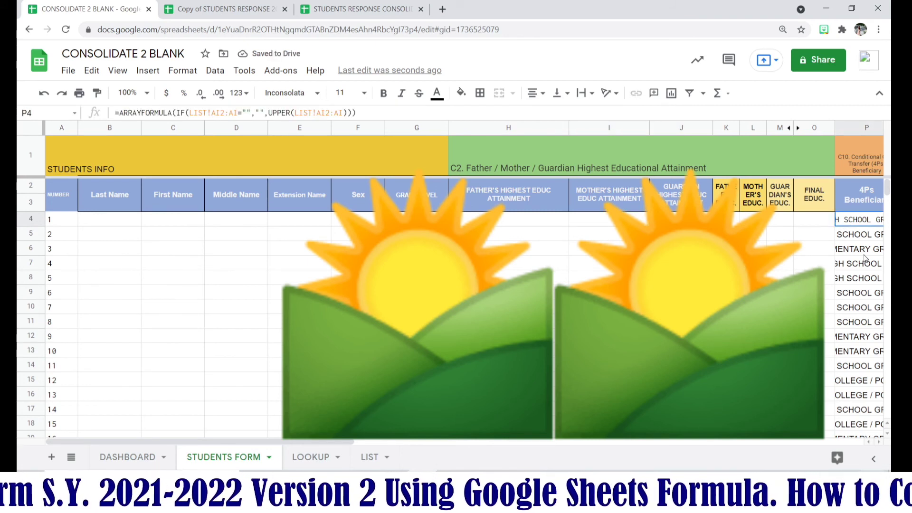
key("Delete")
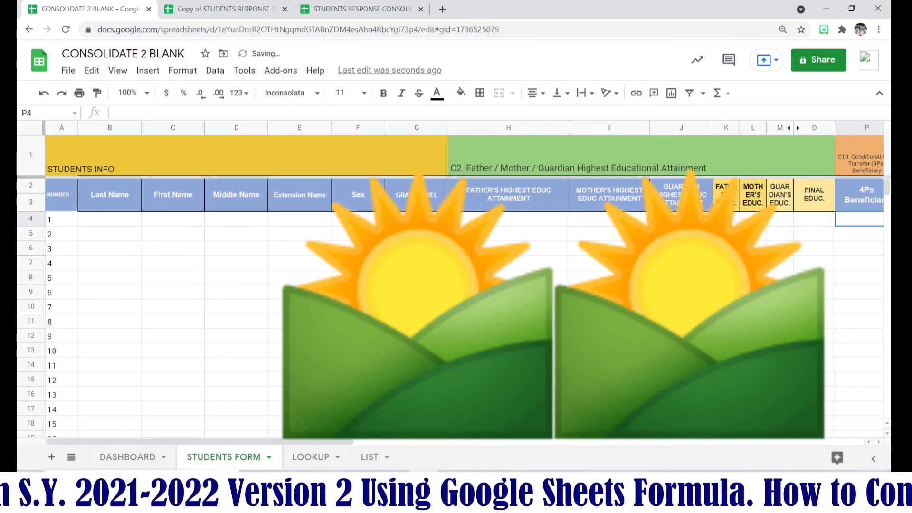
left_click(465, 220)
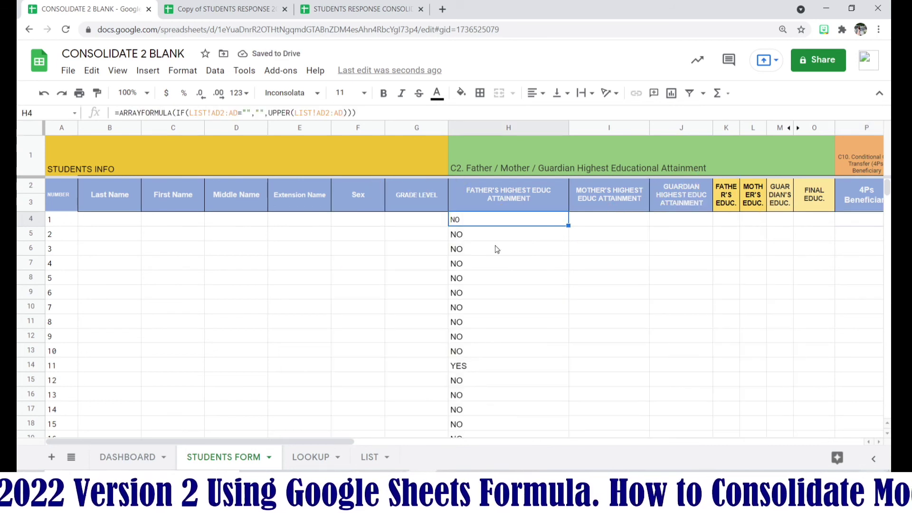
key("Delete")
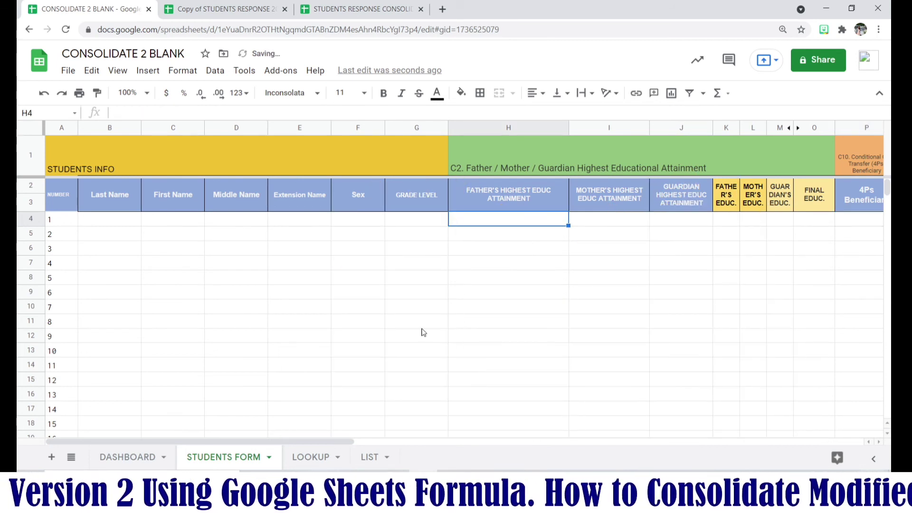
Copy the full ARRAYFORMULA from Last Name cell B4 into H4 under Father's Highest Educ Attainment
left_click(127, 219)
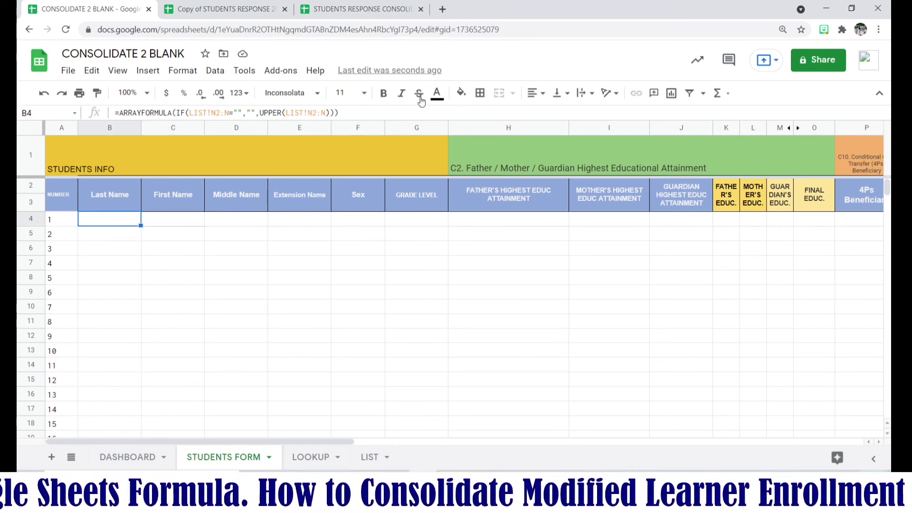
left_click_drag(349, 113, 113, 117)
key("ctrl+c")
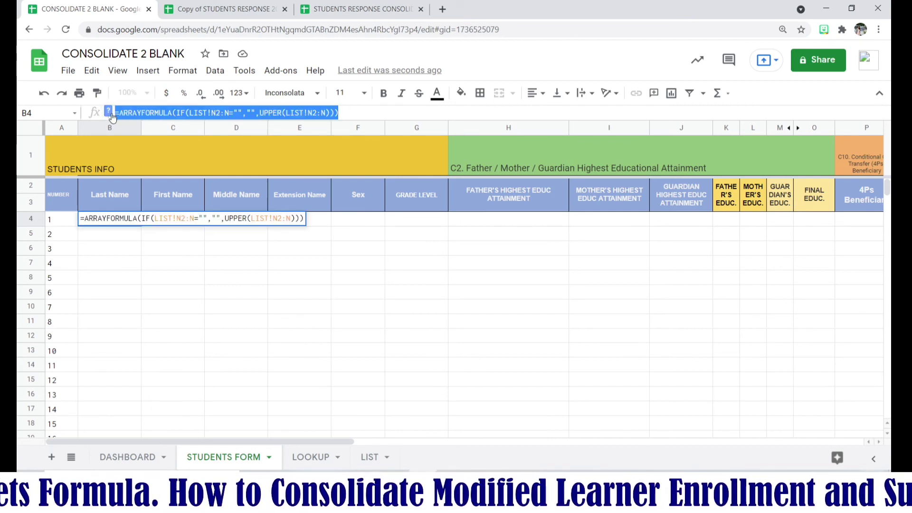
left_click(455, 309)
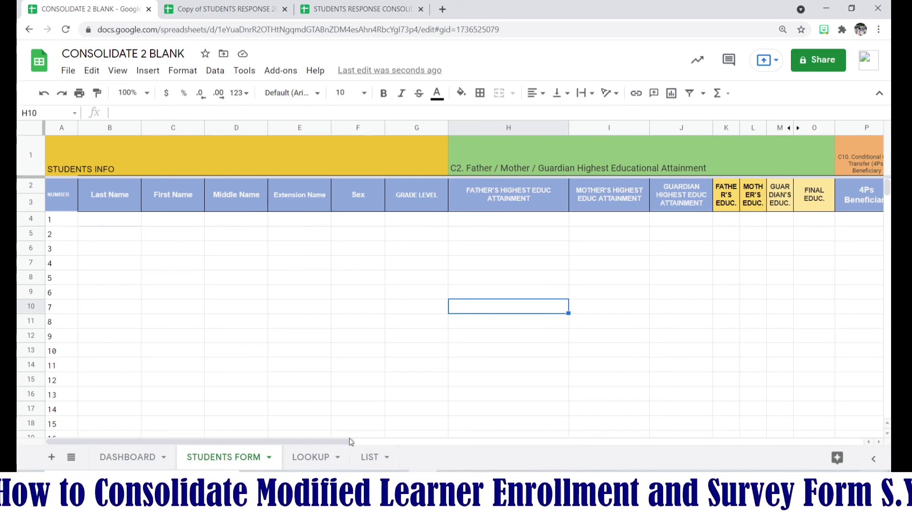
left_click_drag(351, 442, 427, 473)
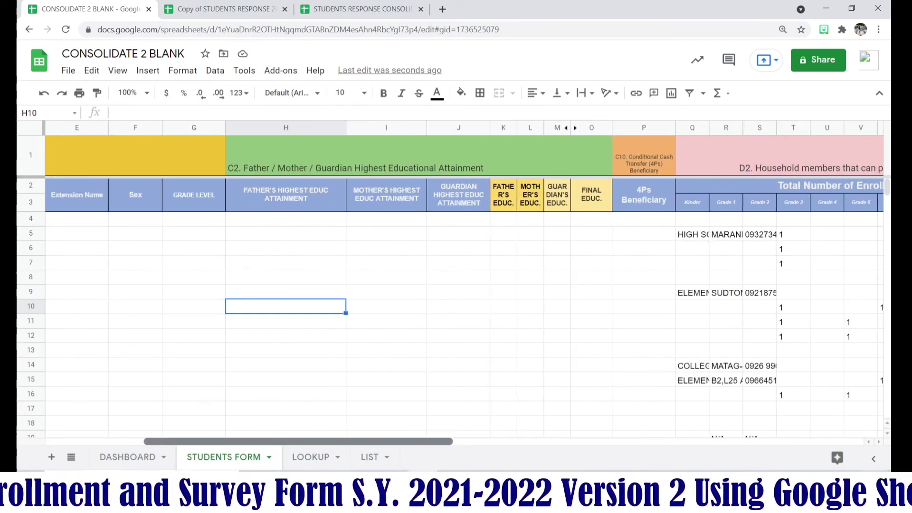
left_click(307, 219)
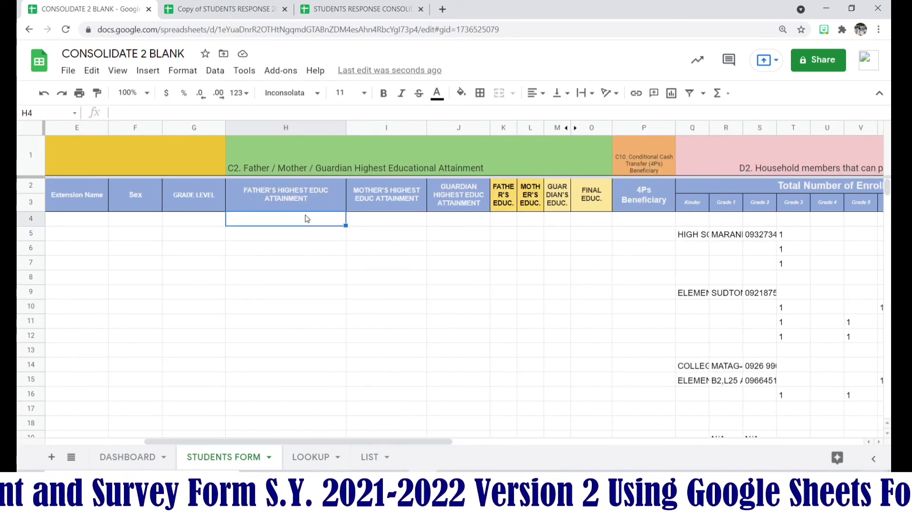
key("ctrl+v")
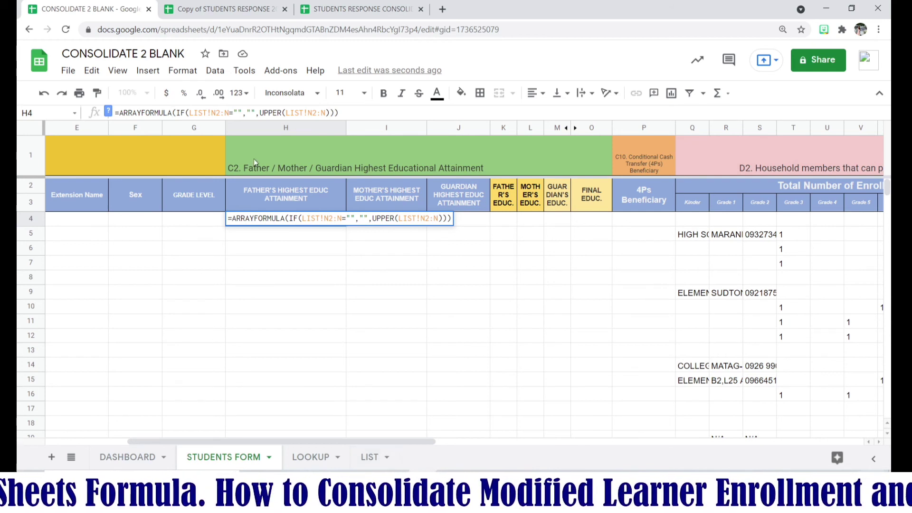
Hide the average grade and LRN columns O and P on the LIST sheet, and select the learner name columns Q and R
left_click_drag(192, 114, 228, 114)
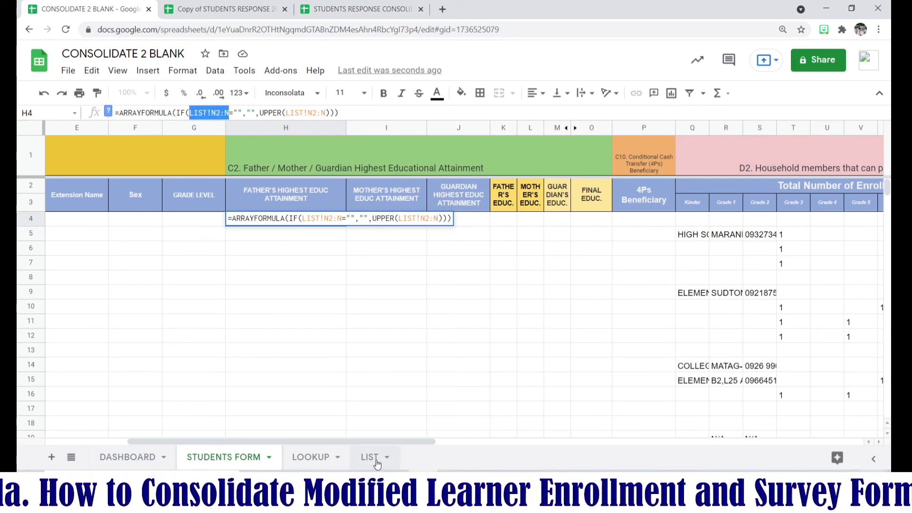
left_click(370, 457)
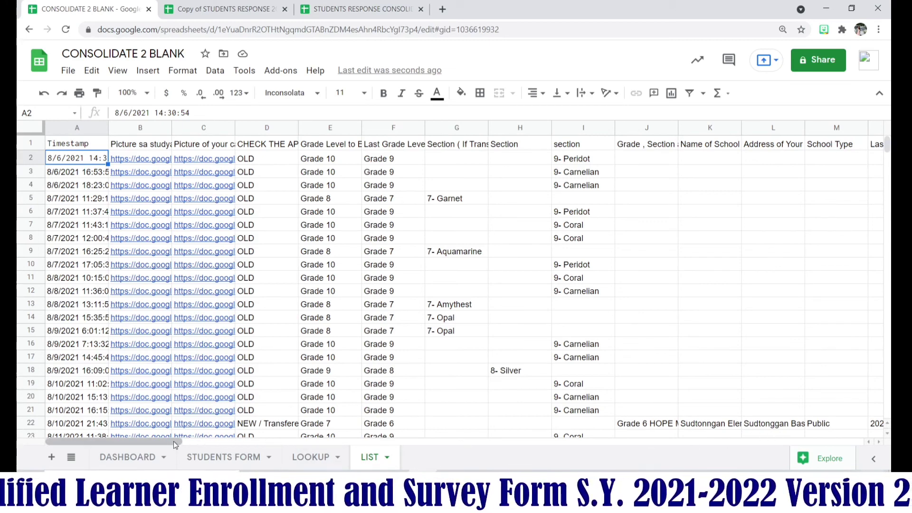
left_click_drag(174, 443, 207, 450)
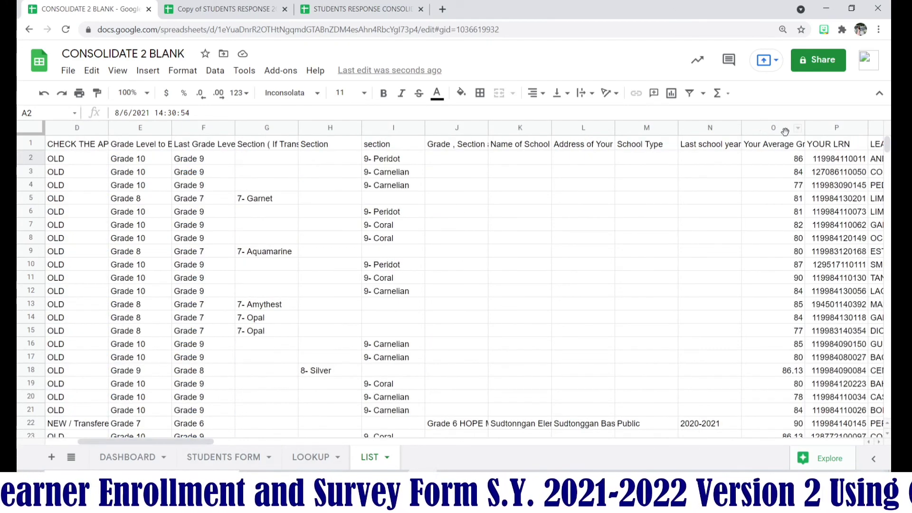
left_click_drag(785, 129, 839, 130)
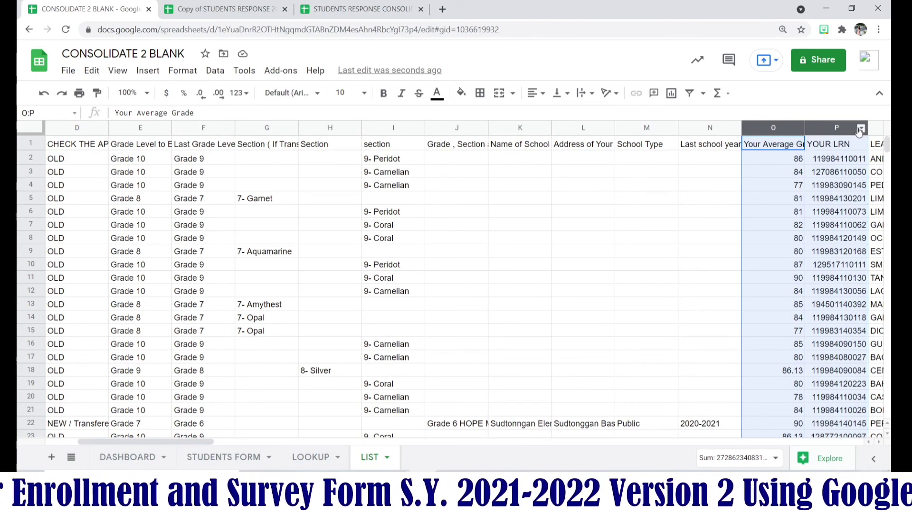
right_click(840, 125)
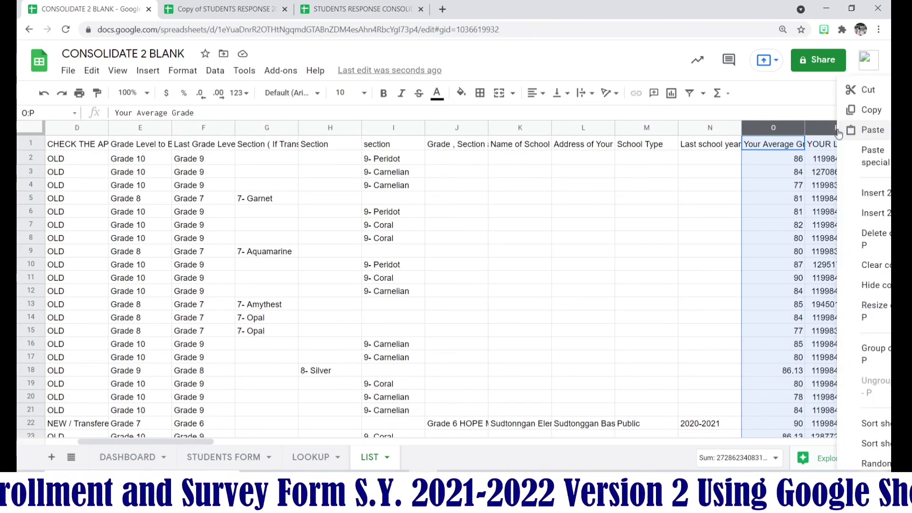
left_click(868, 286)
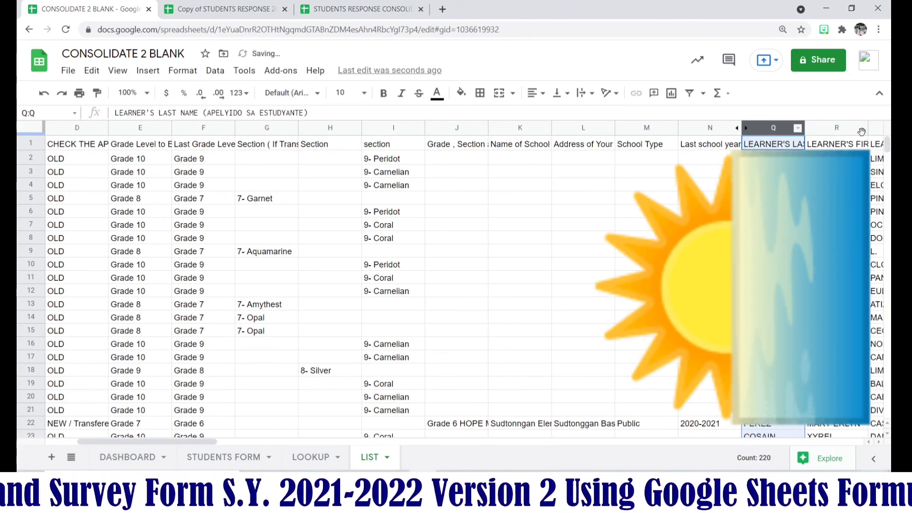
left_click(834, 130, "shift")
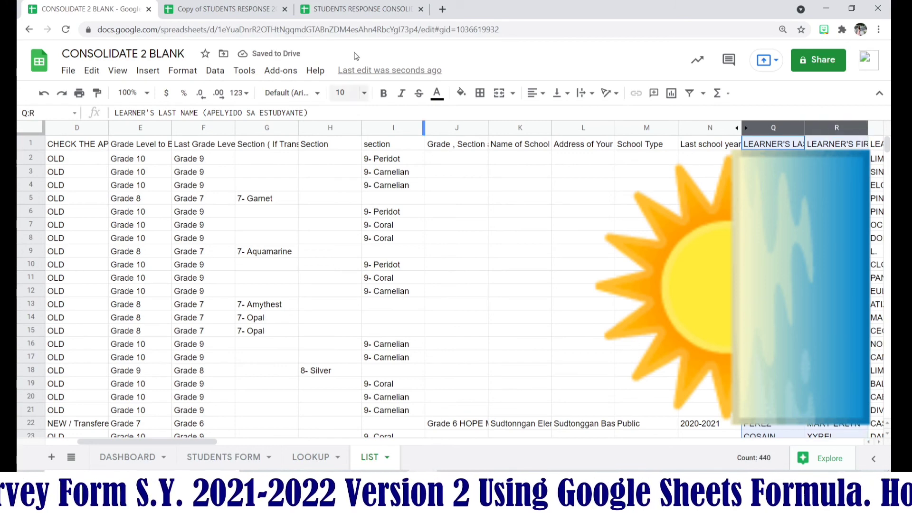
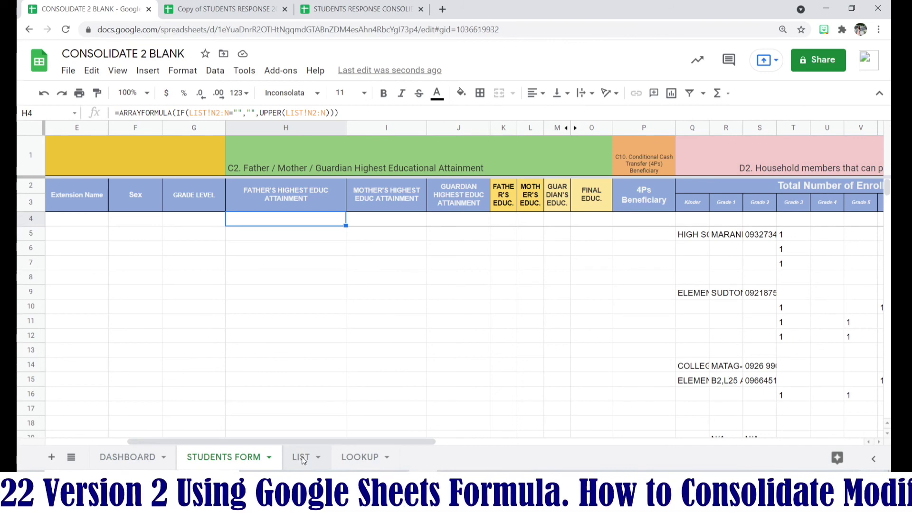
Hide the mother's name column AH on the LIST sheet
left_click(302, 458)
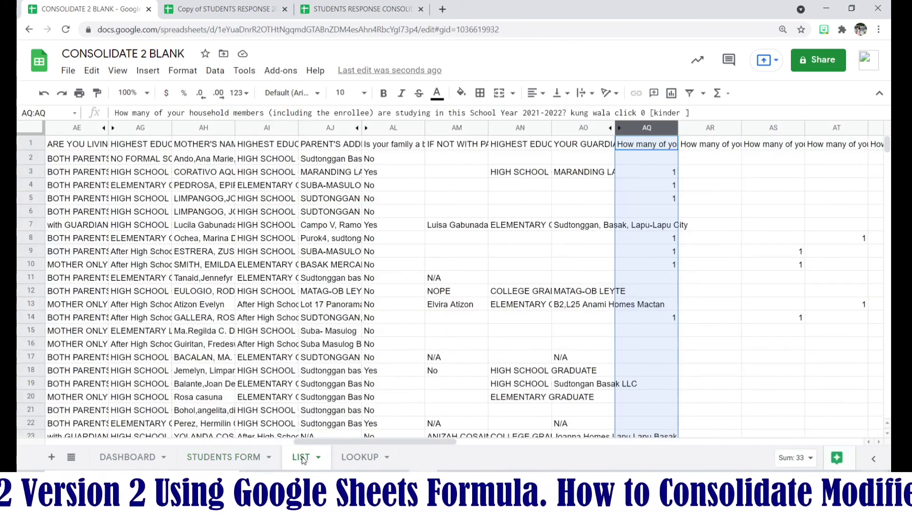
left_click(195, 128)
right_click(194, 130)
left_click(243, 261)
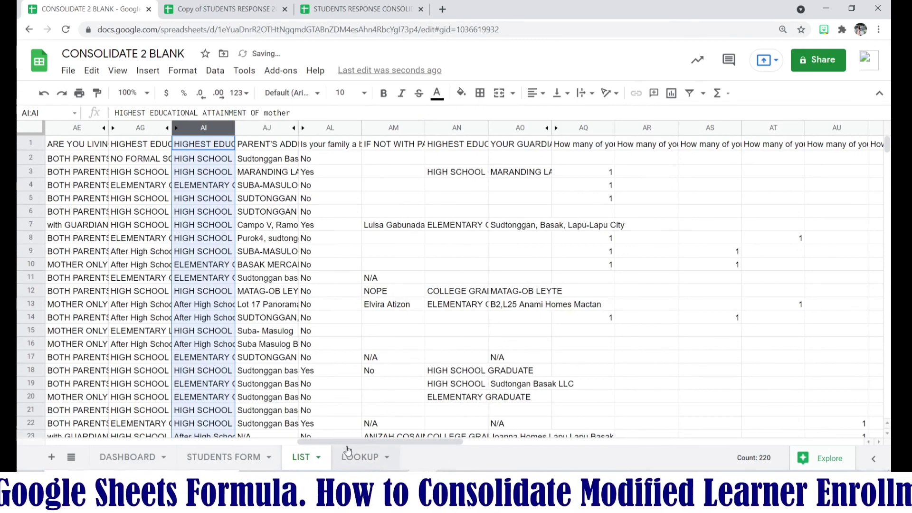
In STUDENTS FORM cell H4, change the range inside the formula's UPPER function to LIST!AG:AG
left_click_drag(350, 443, 326, 454)
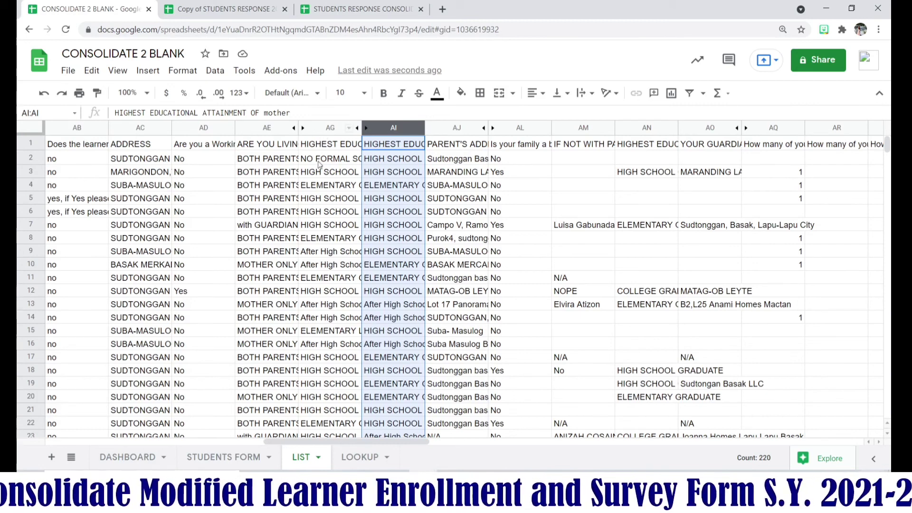
left_click(224, 458)
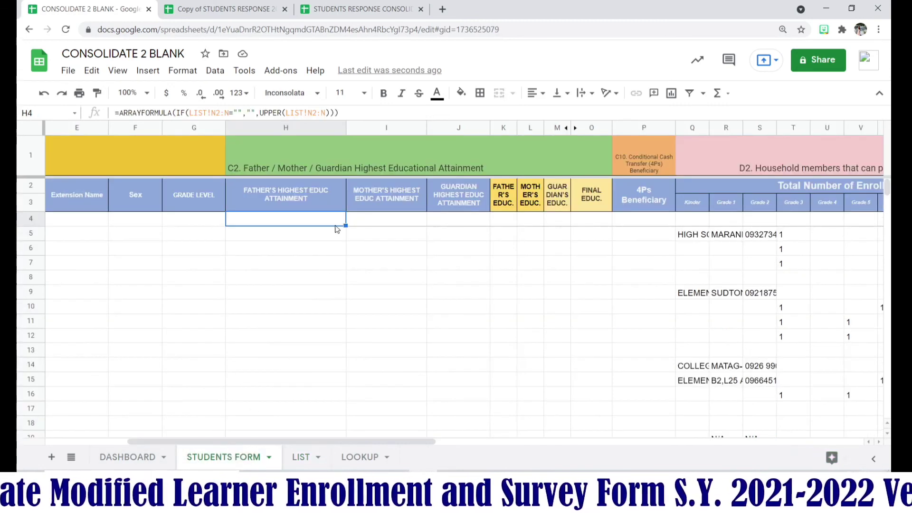
double_click(308, 114)
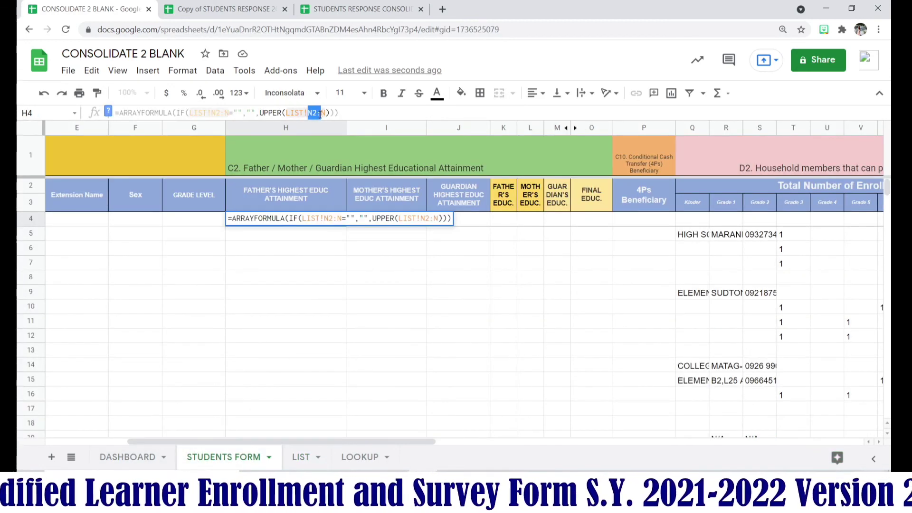
type("ag")
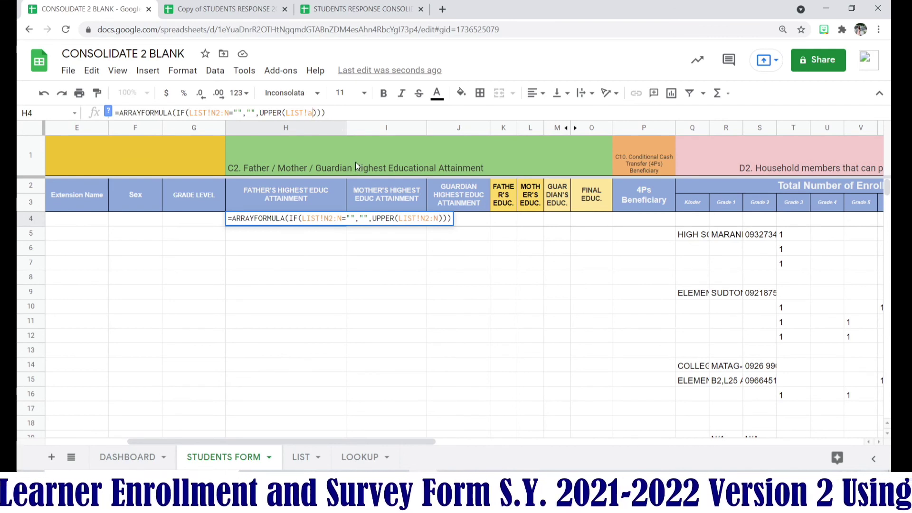
key("BackSpace")
key("BackSpace")
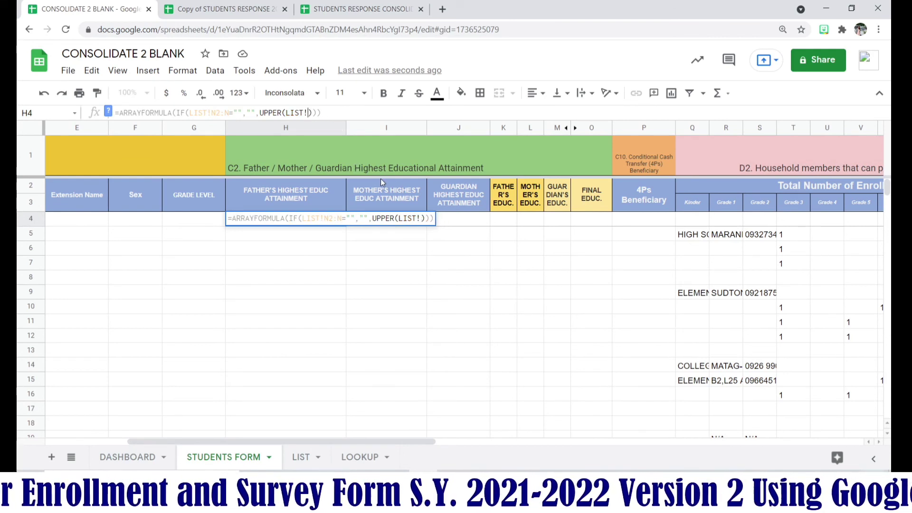
key("Caps_Lock")
type("AG:G")
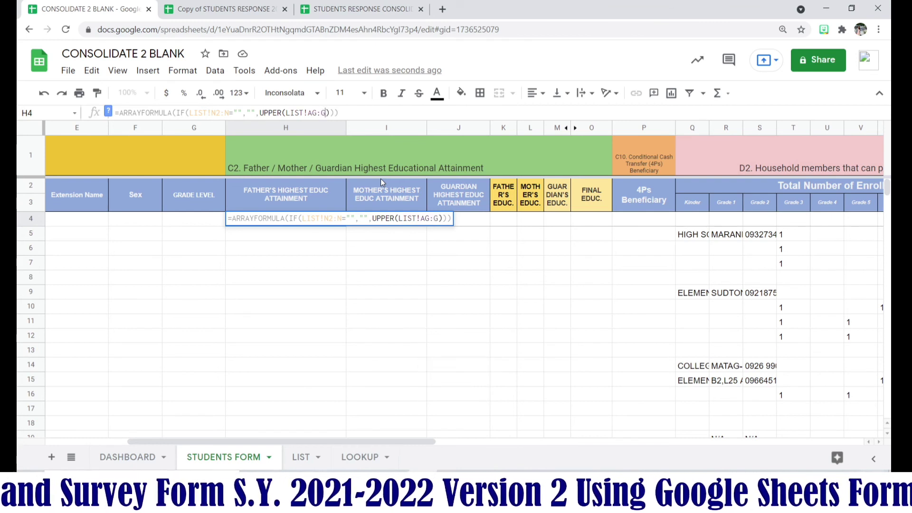
key("BackSpace")
type("AG")
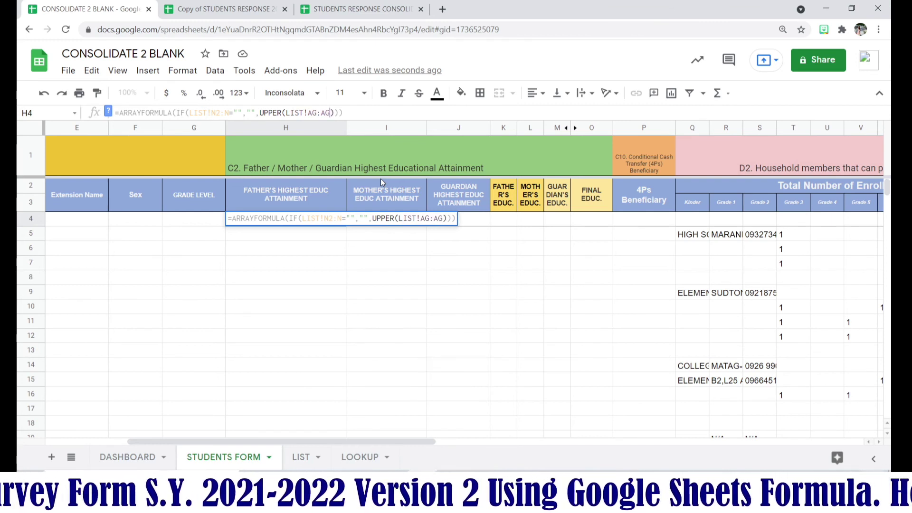
key("Return")
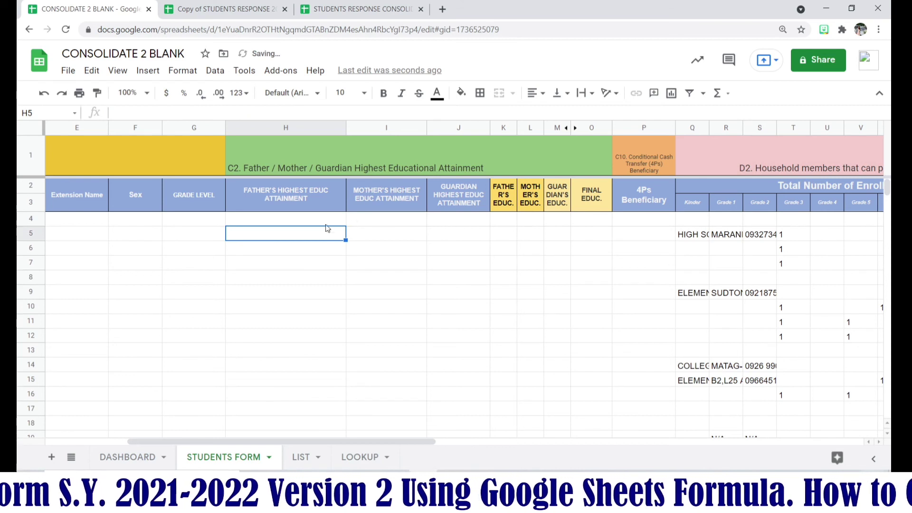
Change the range tested by the IF condition in H4's formula to LIST!AG2:AG
left_click(308, 224)
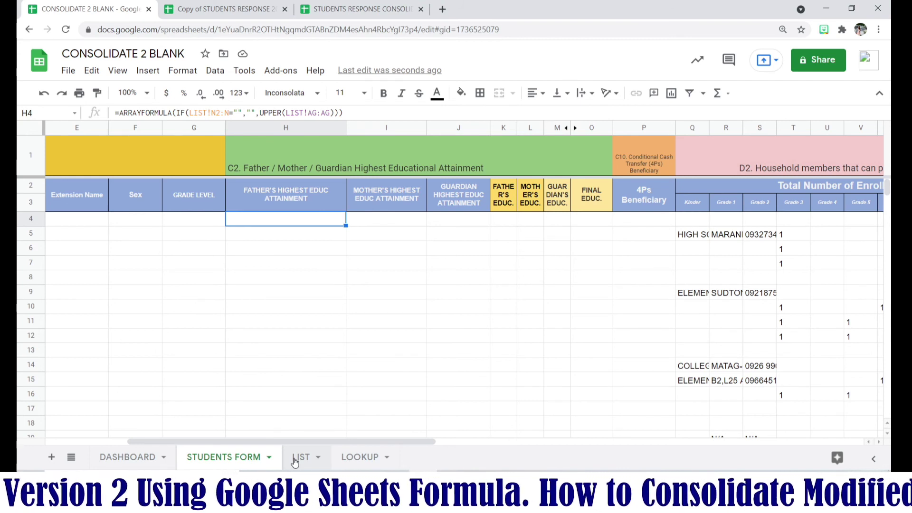
double_click(214, 113)
type("GA")
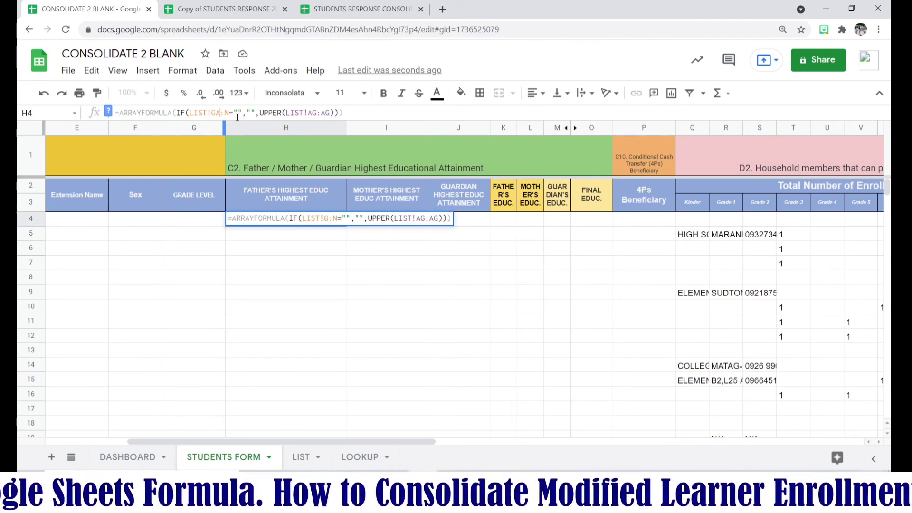
key("BackSpace")
key("BackSpace")
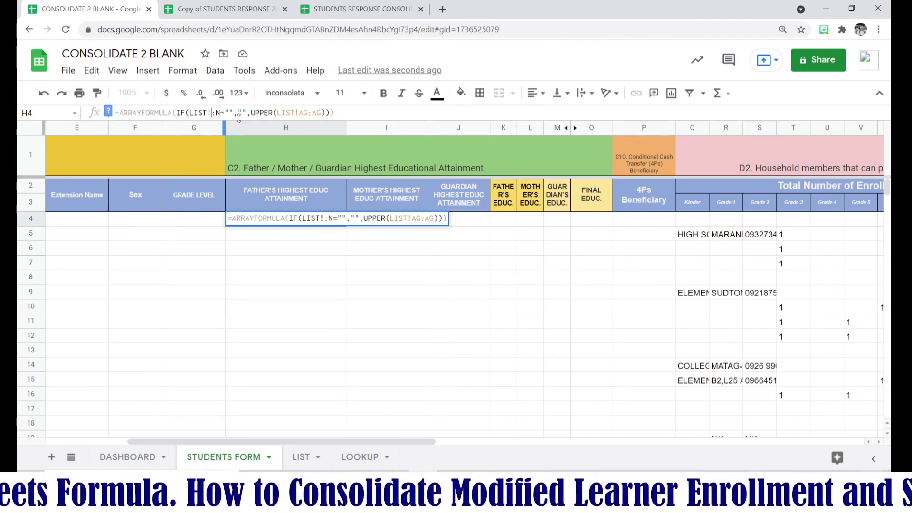
type("AG2")
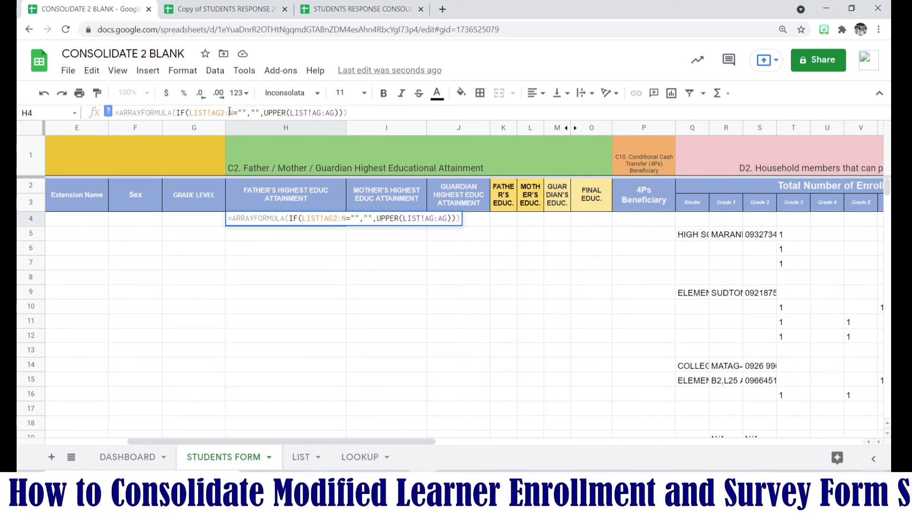
left_click_drag(229, 112, 234, 113)
type("AG")
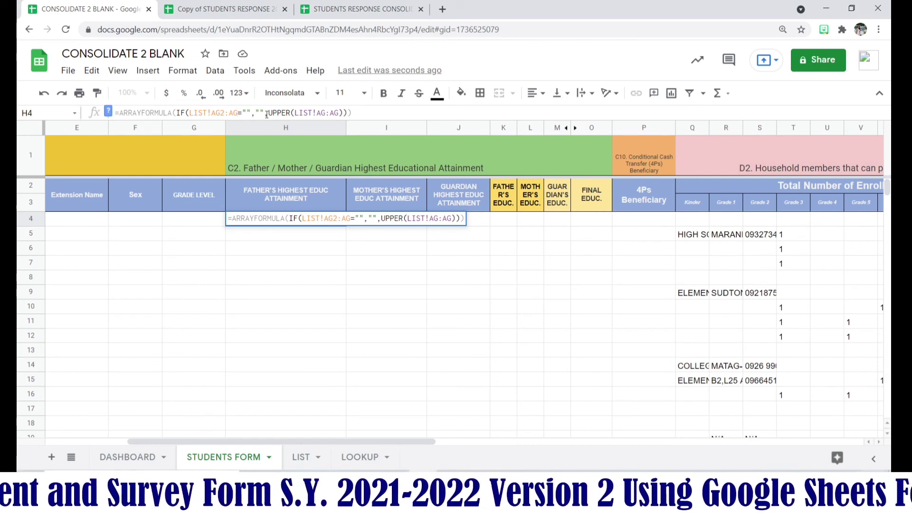
Make the UPPER range in H4 start at row 2 as LIST!AG2:AG and commit the father's education formula
left_click_drag(256, 114, 264, 115)
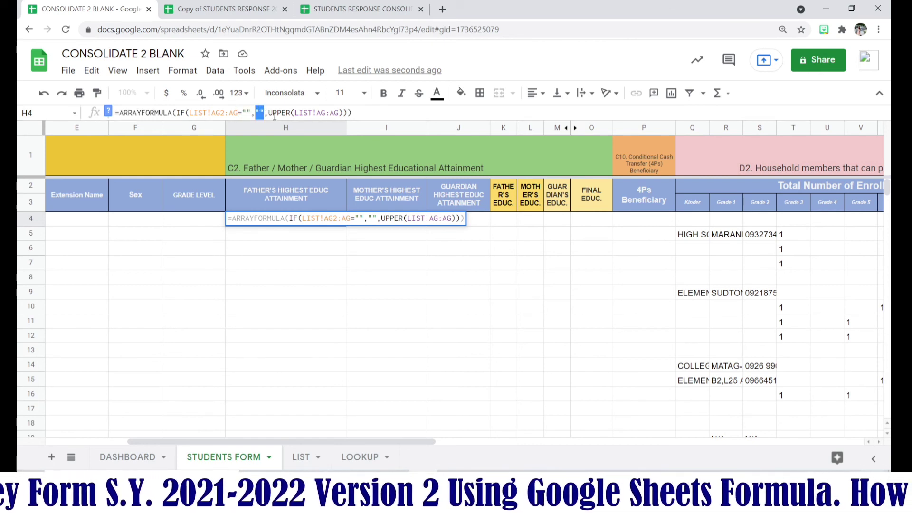
left_click(269, 114)
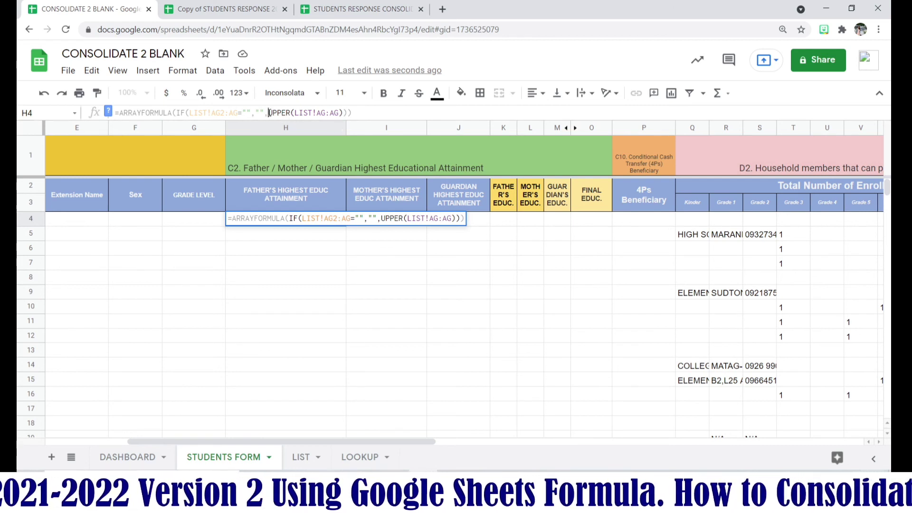
left_click_drag(269, 114, 292, 111)
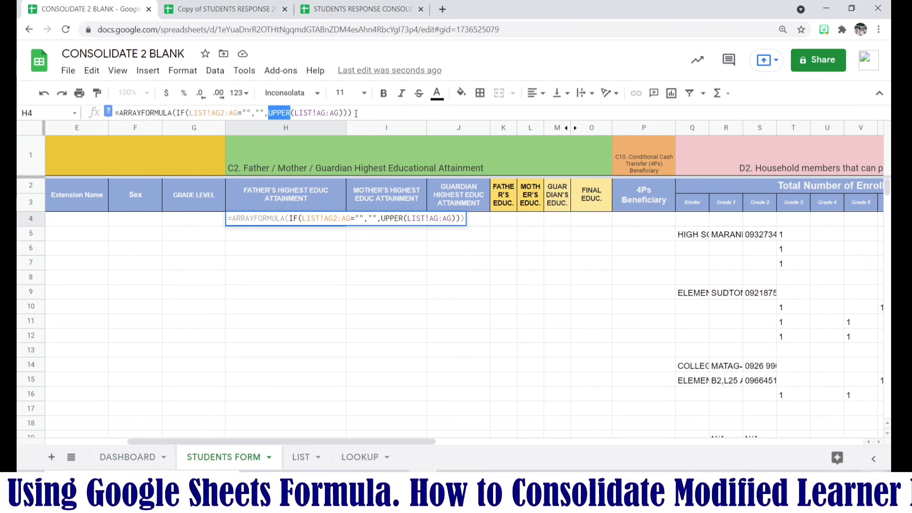
left_click(295, 115)
left_click(325, 112)
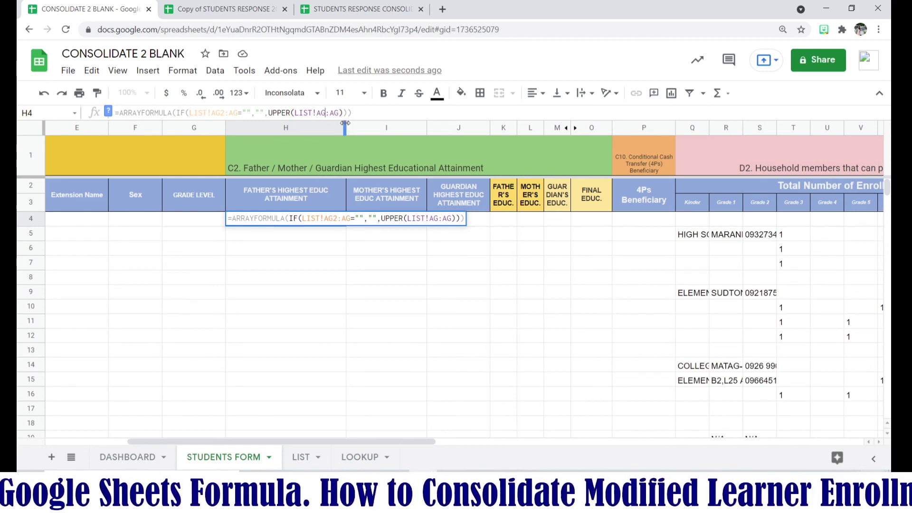
type("2")
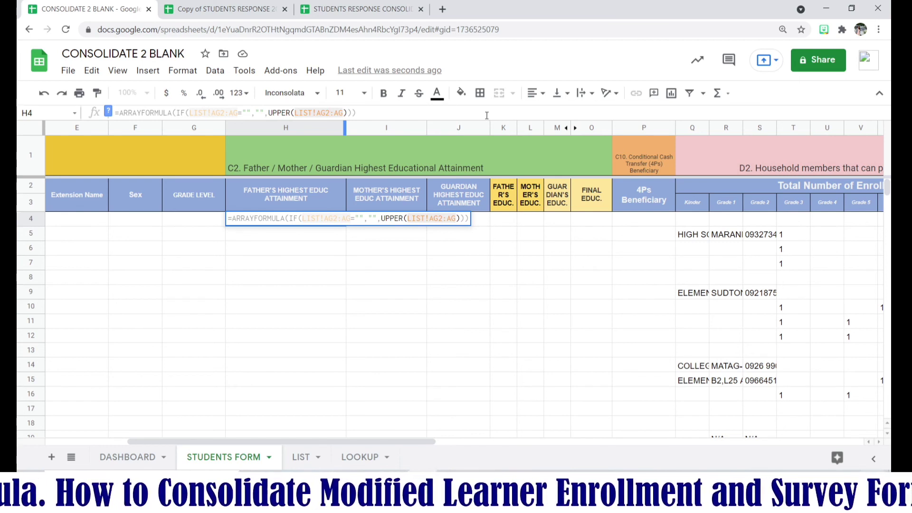
key("Return")
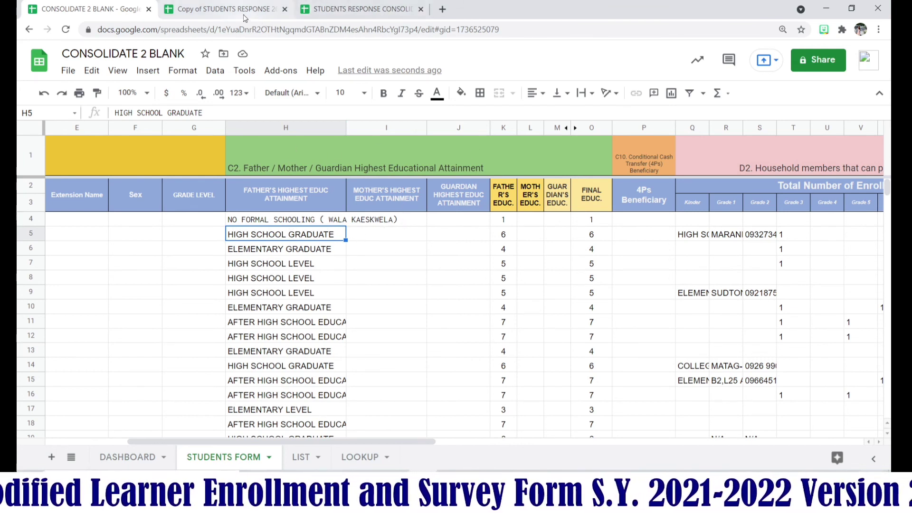
Delete the array formulas in Q4, R4 and S4 under Kinder, Grade 1 and Grade 2 on STUDENTS FORM
left_click(303, 457)
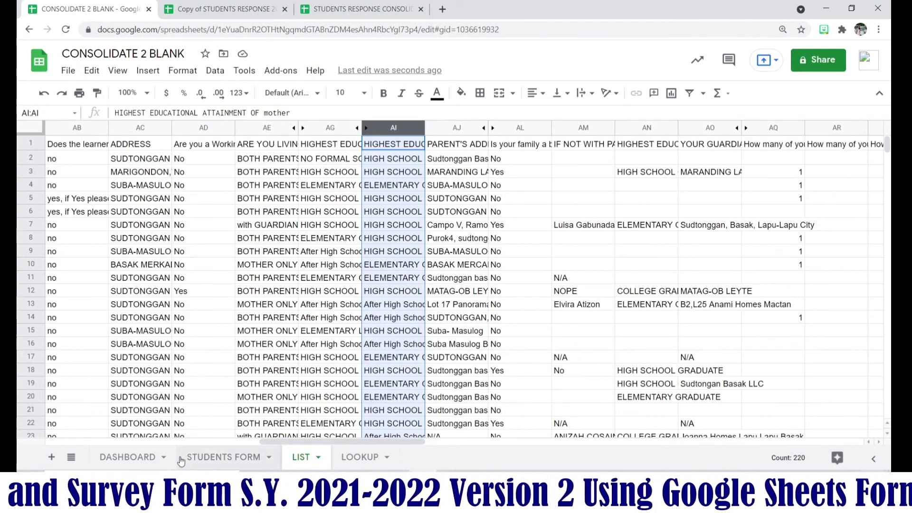
left_click(213, 457)
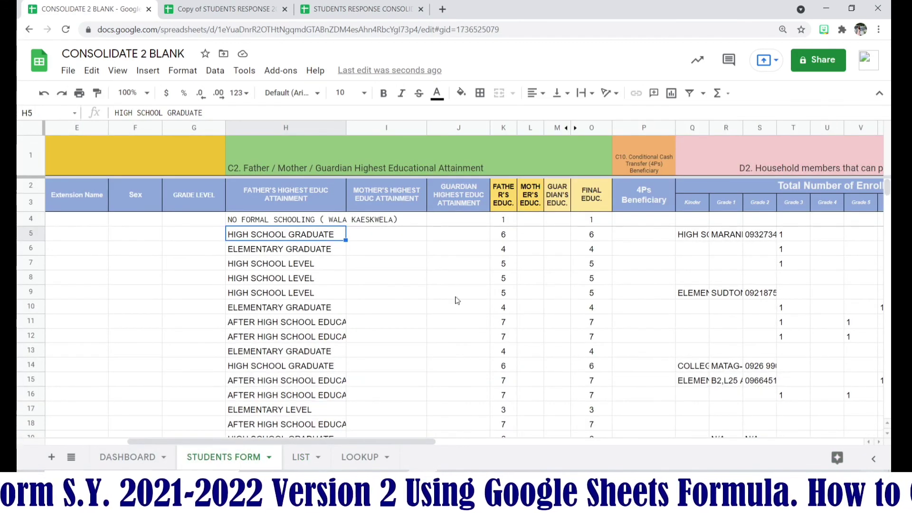
left_click_drag(692, 236, 800, 395)
scroll(791, 391, "up", 5)
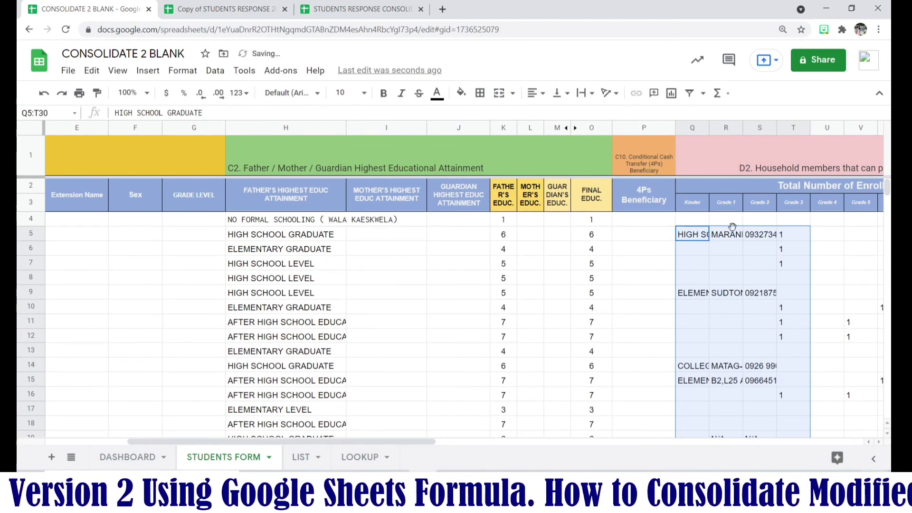
left_click(693, 220)
left_click(728, 223)
key("Delete")
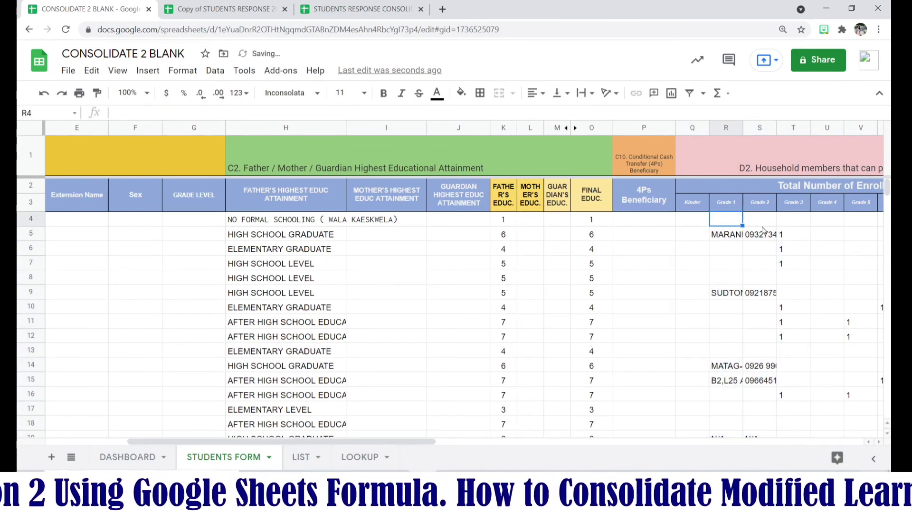
left_click(762, 223)
key("Delete")
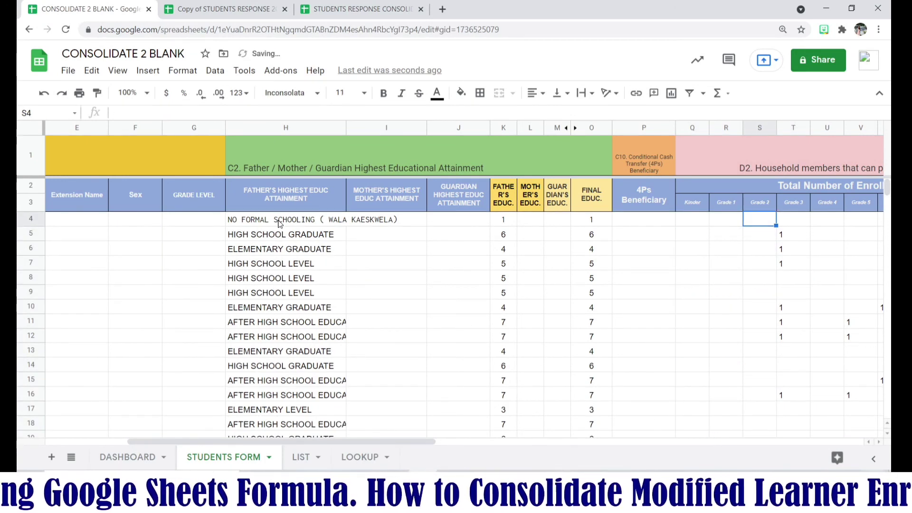
Copy the full ARRAYFORMULA from H4 into I4 under Mother's Highest Educ Attainment
left_click(361, 217)
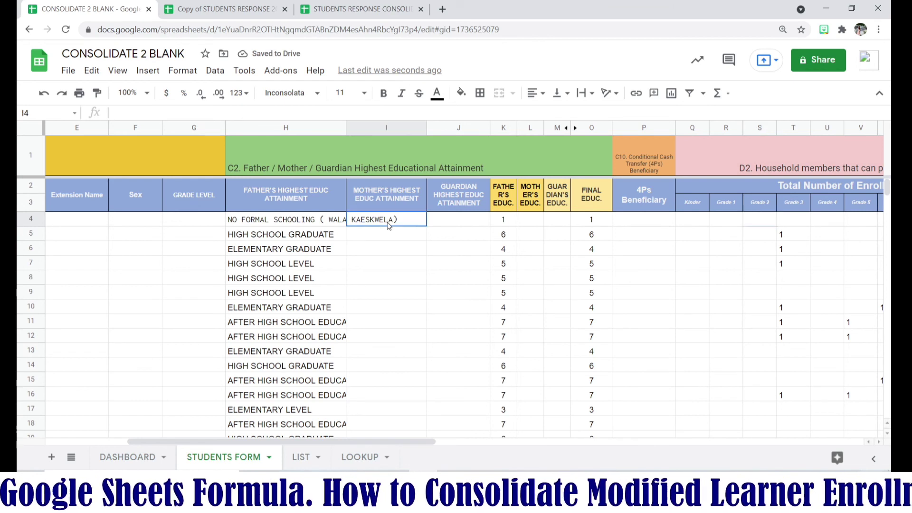
left_click(306, 223)
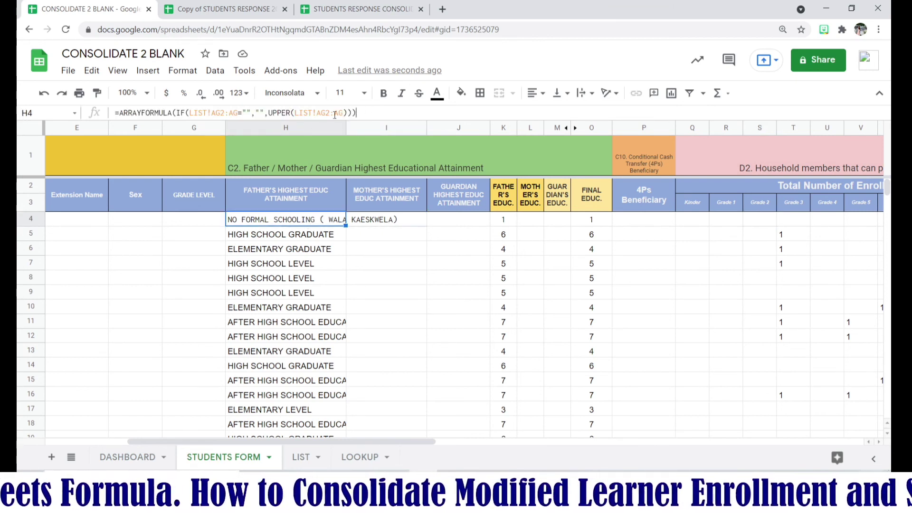
left_click_drag(335, 114, 116, 113)
key("ctrl+c")
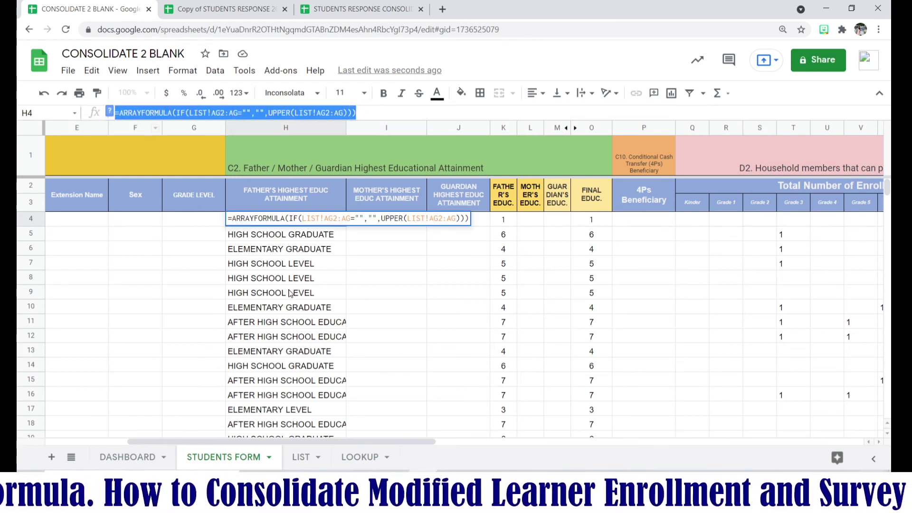
left_click(359, 254)
left_click(378, 221)
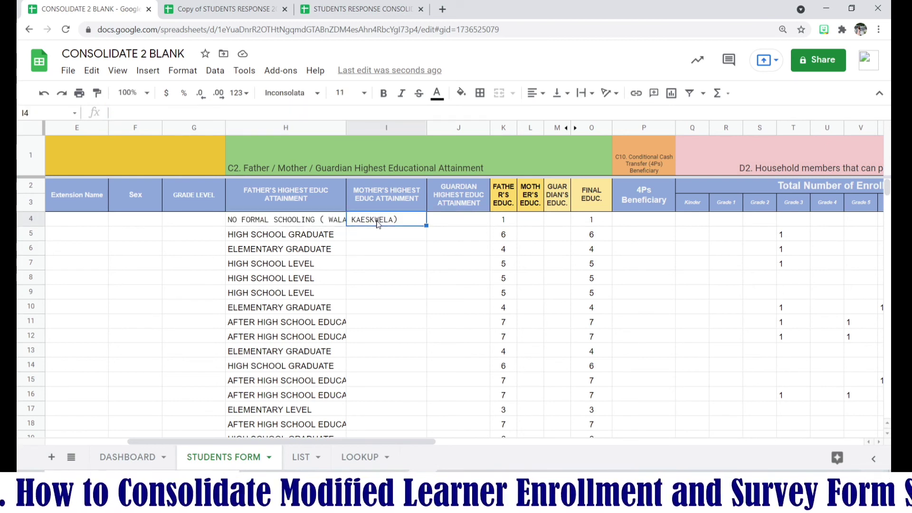
key("ctrl+v")
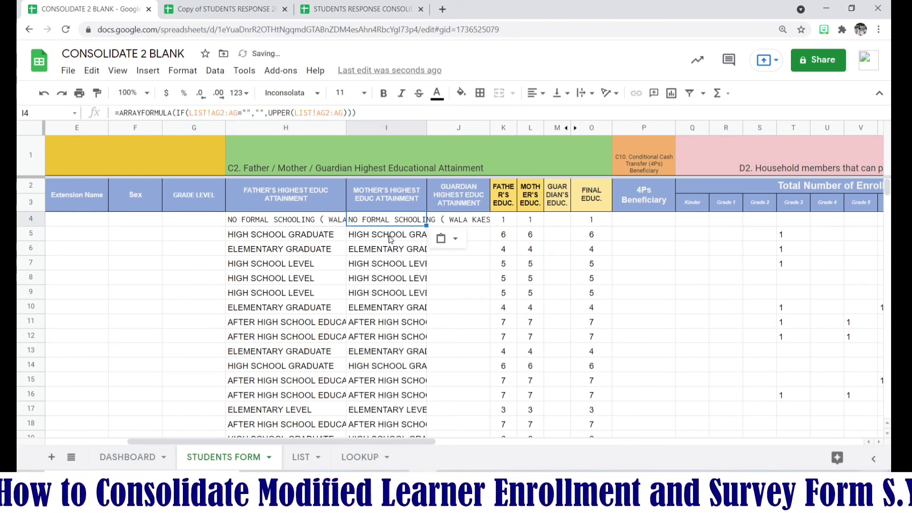
Change both ranges in I4's formula to LIST!AI2:AI, giving =ARRAYFORMULA(IF(LIST!AI2:AI="","",UPPER(LIST!AI2:AI)))
left_click(223, 108)
key("BackSpace")
type("I")
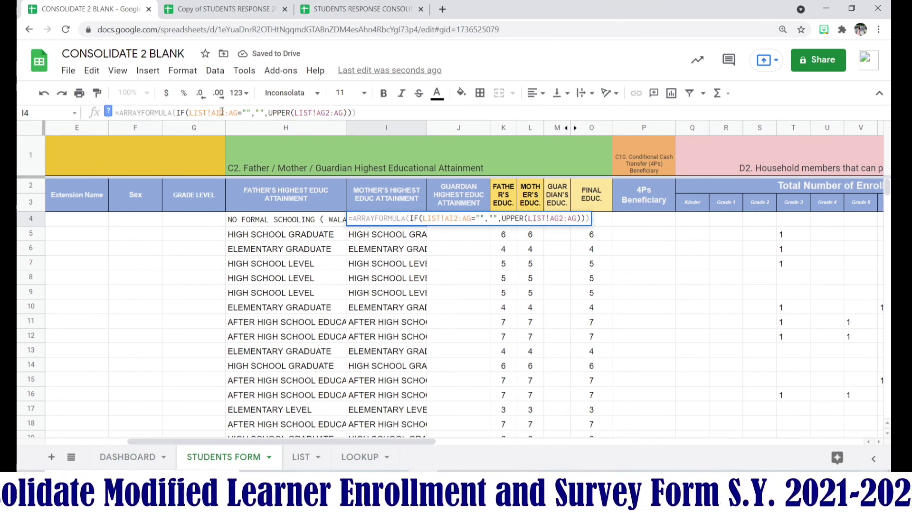
left_click(233, 112)
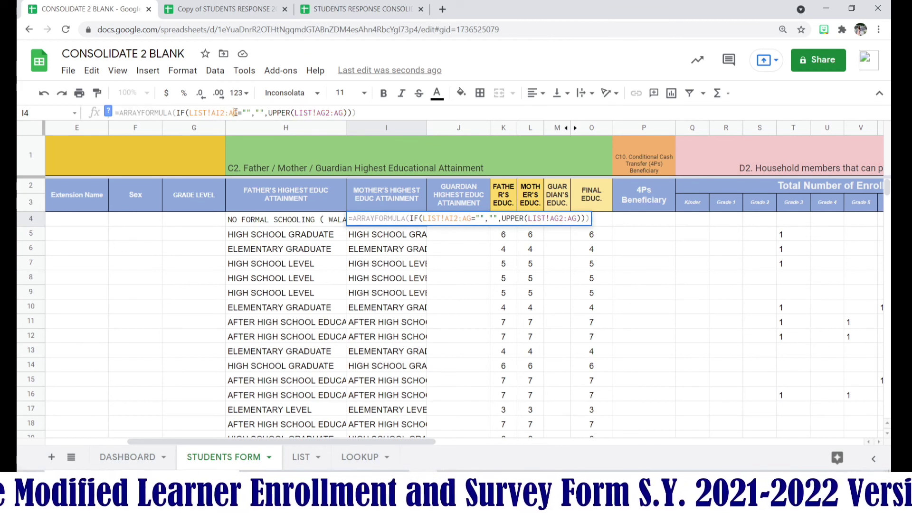
left_click_drag(236, 112, 239, 112)
type("I")
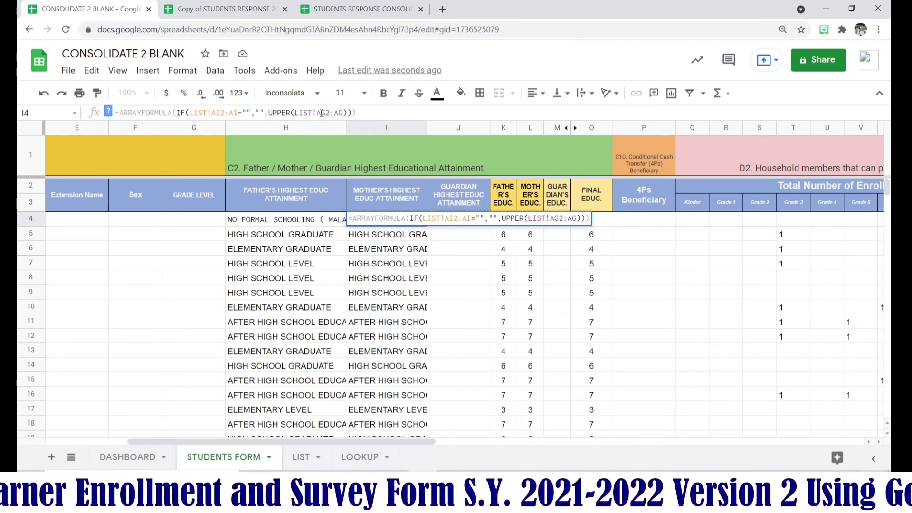
left_click_drag(323, 112, 343, 113)
type("IF(L")
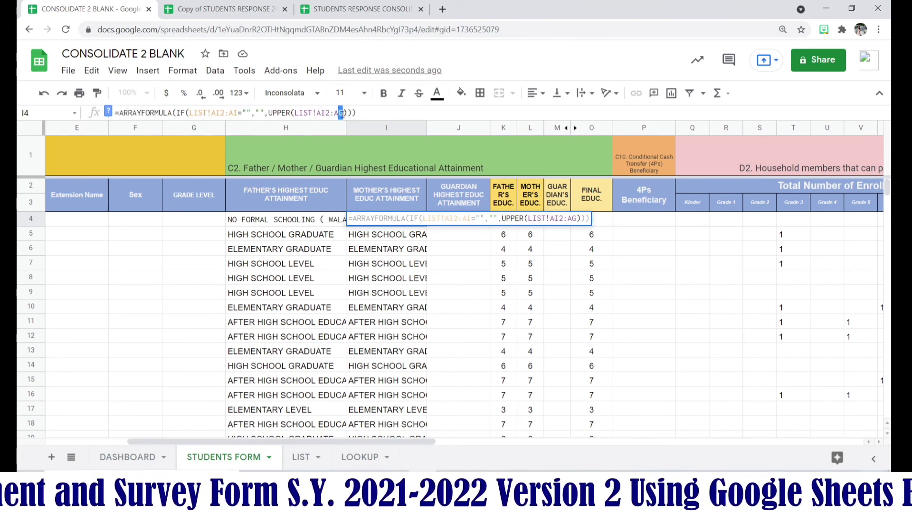
type("I")
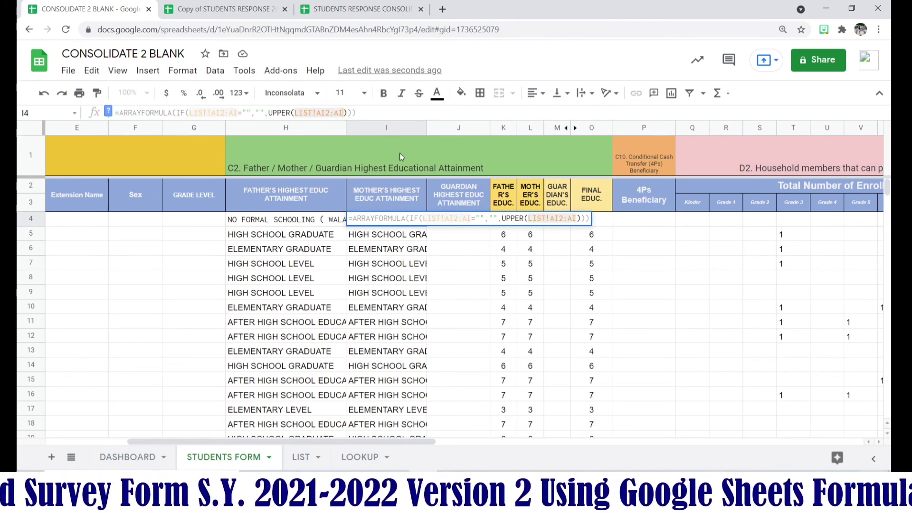
key("Return")
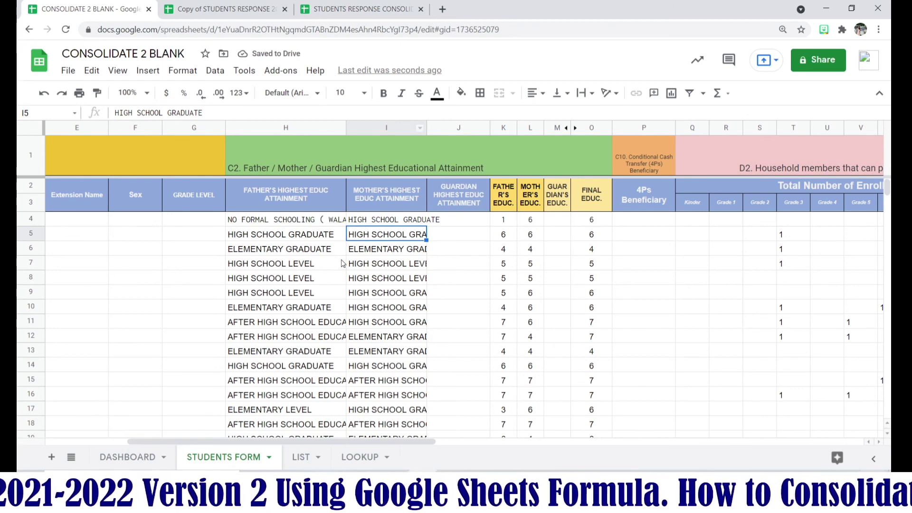
Examine the VLOOKUP array formulas in row 4 under Father's, Mother's and Guardian's Educ. on STUDENTS FORM
left_click(301, 458)
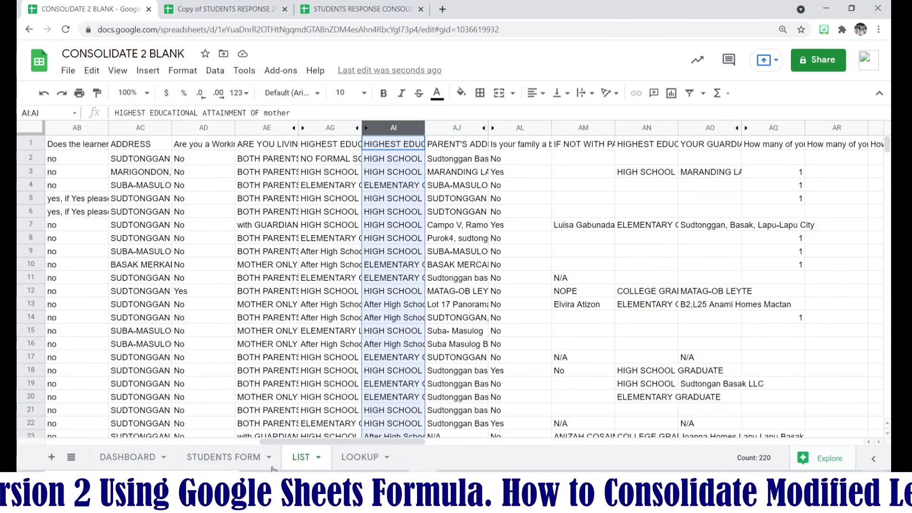
left_click(232, 457)
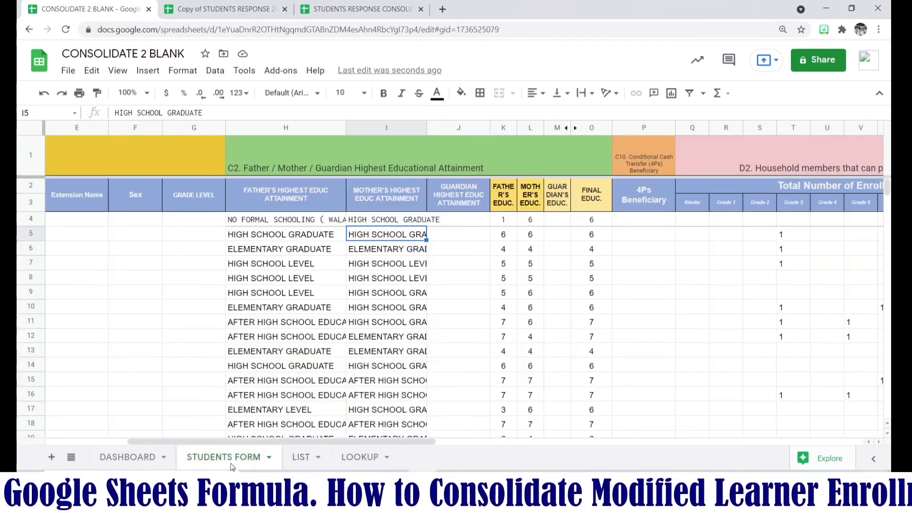
left_click(461, 222)
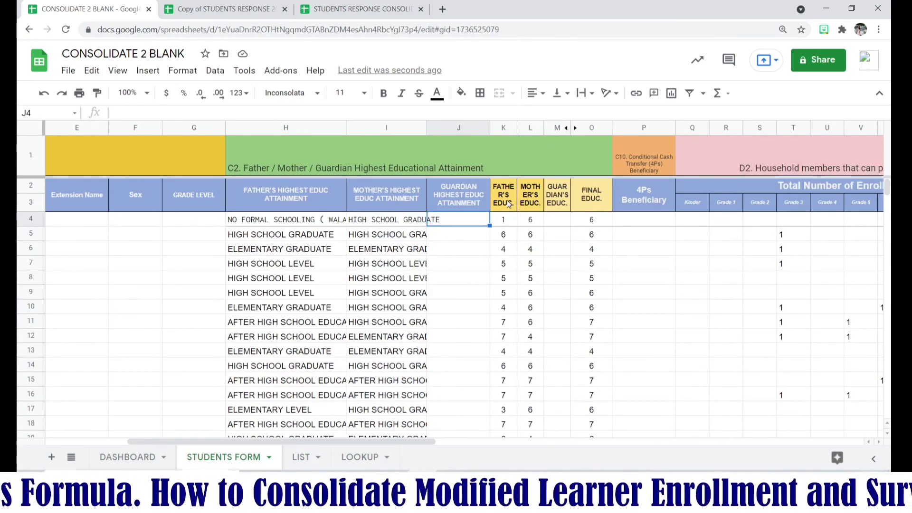
left_click_drag(507, 203, 589, 207)
left_click(557, 220)
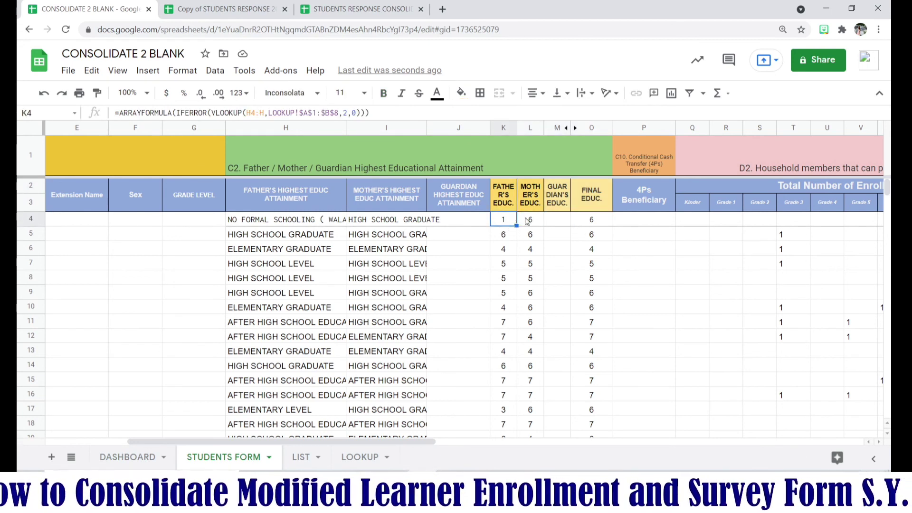
key("Left")
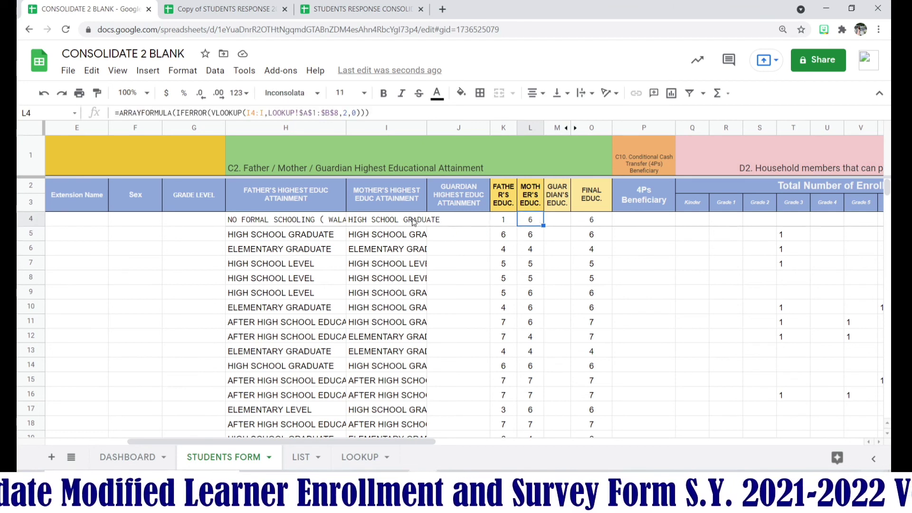
key("Left")
key("Left")
key("Left")
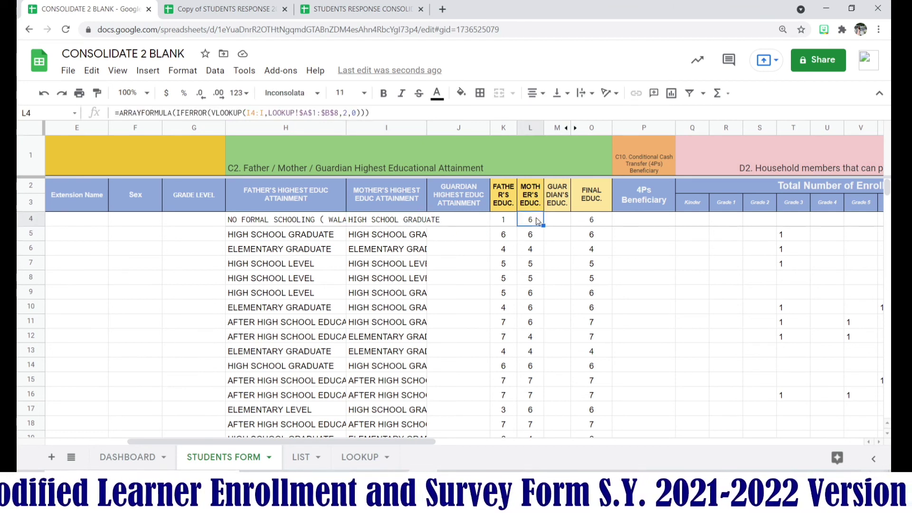
key("Right")
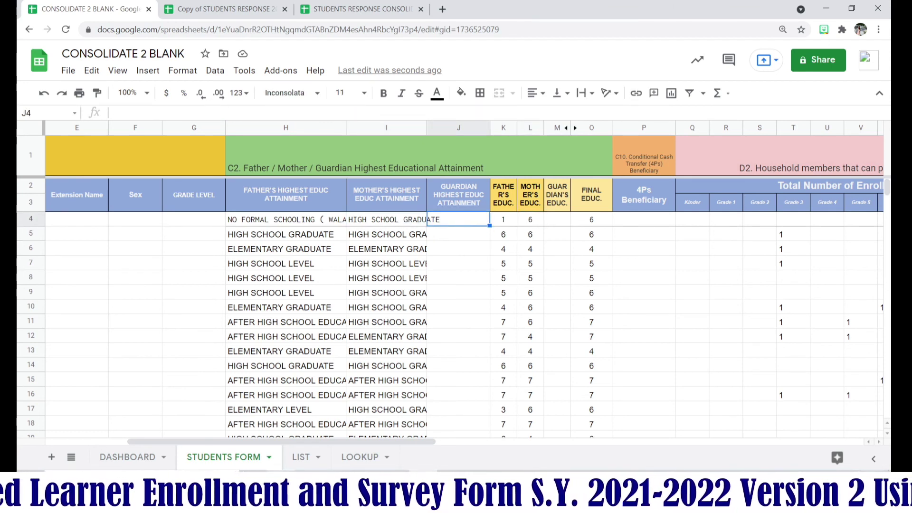
Locate the guardian's education column in LIST and copy I4's full ARRAYFORMULA into J4 under Guardian Highest Educ Attainment on STUDENTS FORM
left_click(302, 457)
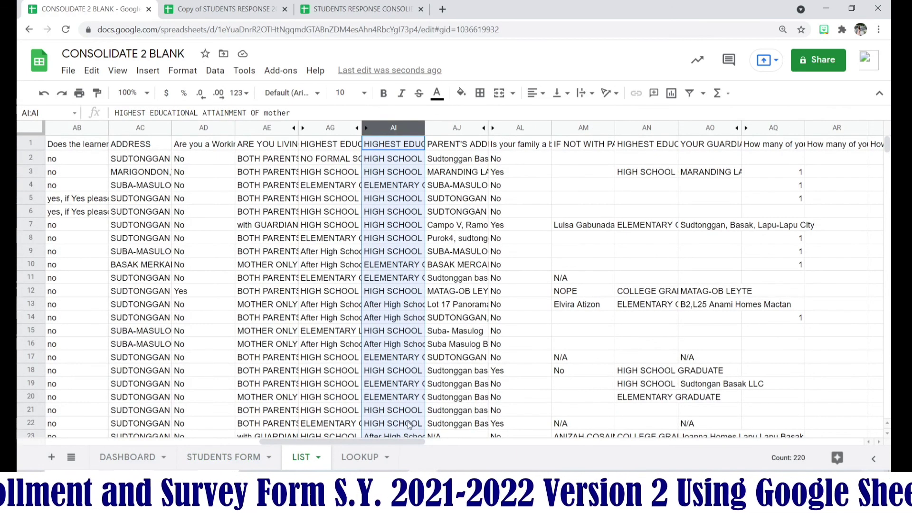
left_click_drag(417, 440, 464, 442)
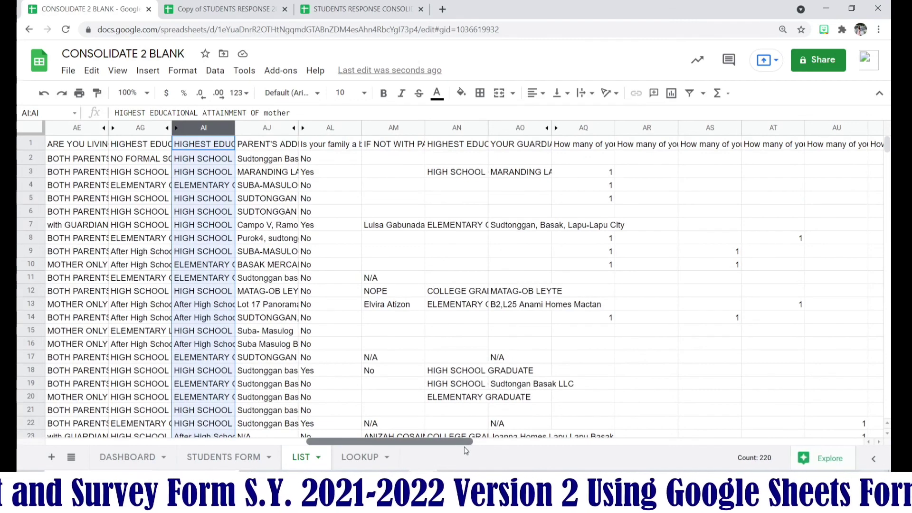
left_click(213, 460)
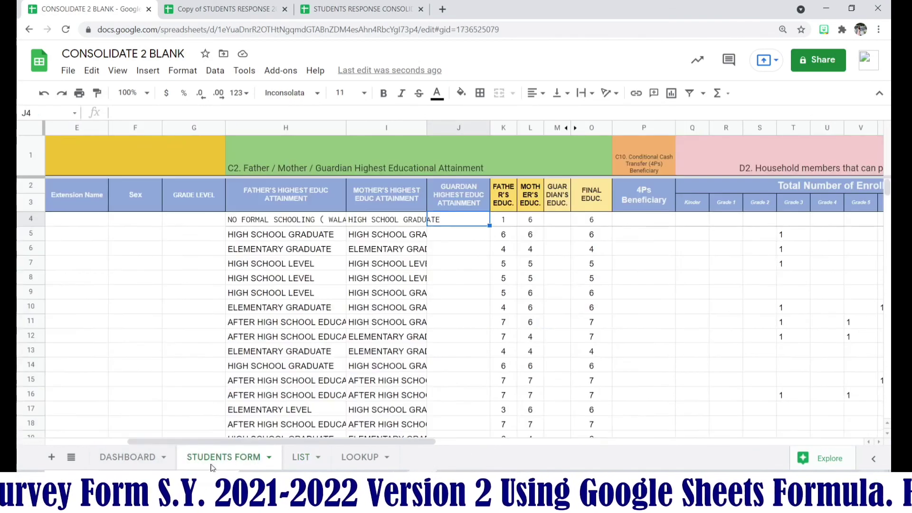
left_click(411, 221)
left_click_drag(356, 113, 92, 111)
key("ctrl+c")
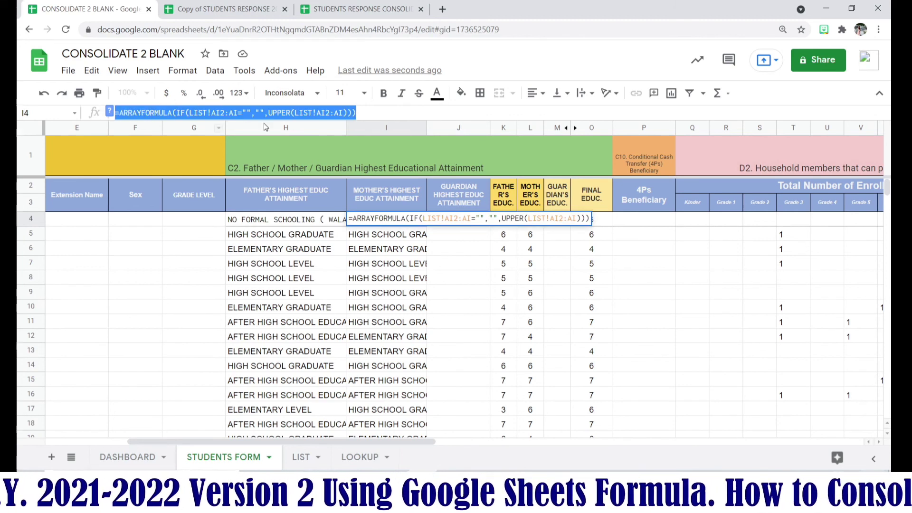
left_click(468, 277)
left_click(464, 218)
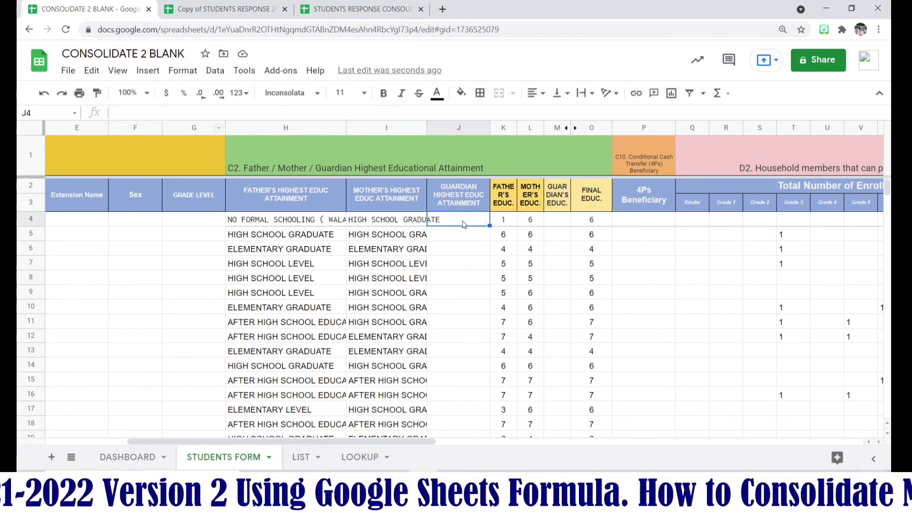
key("ctrl+v")
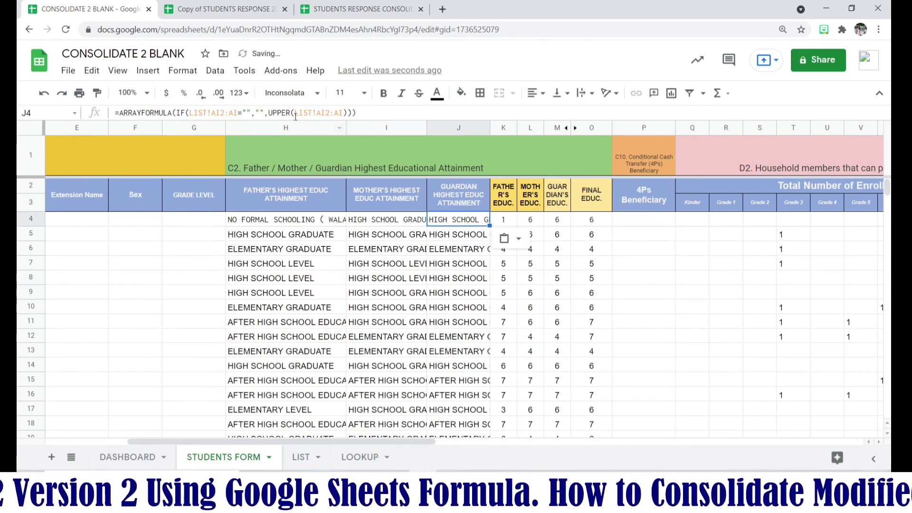
Change both ranges in J4's formula to LIST!AN2:AN, giving =ARRAYFORMULA(IF(LIST!AN2:AN="","",UPPER(LIST!AN2:AN)))
left_click(302, 457)
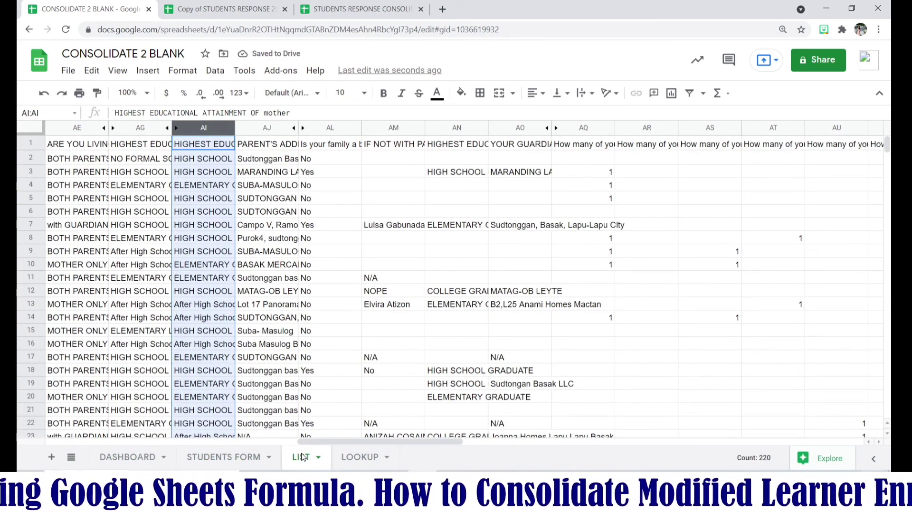
left_click(229, 457)
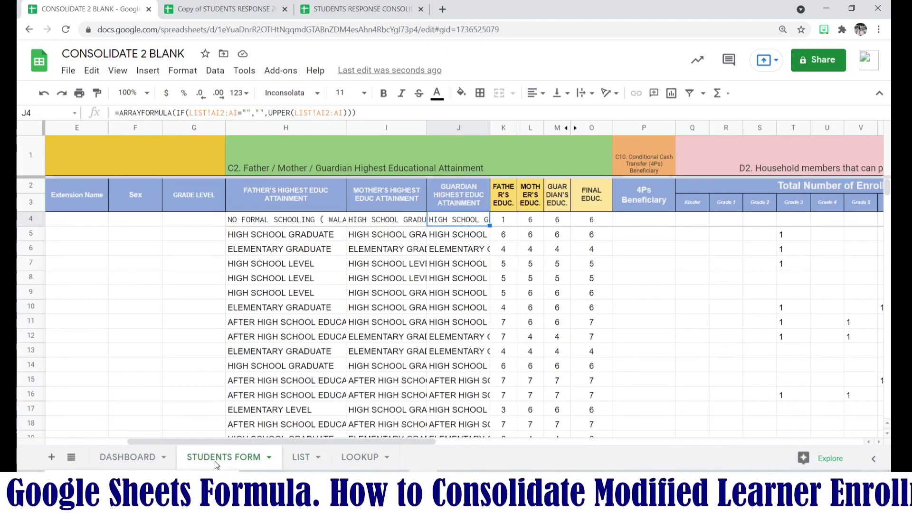
left_click(217, 112)
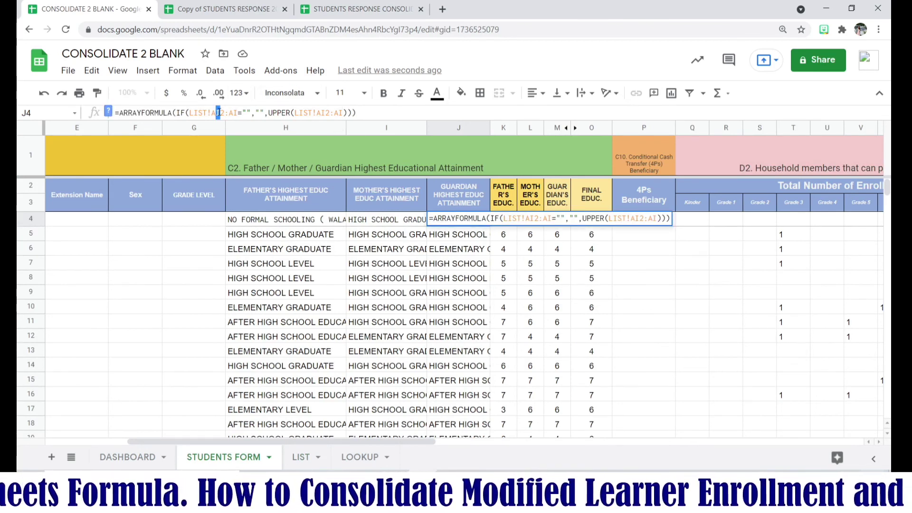
type("N")
left_click_drag(234, 113, 238, 114)
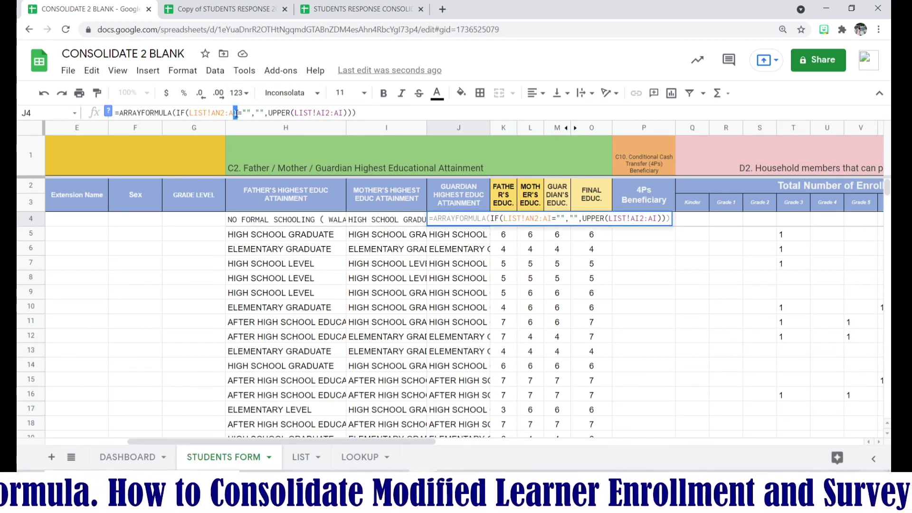
type("N")
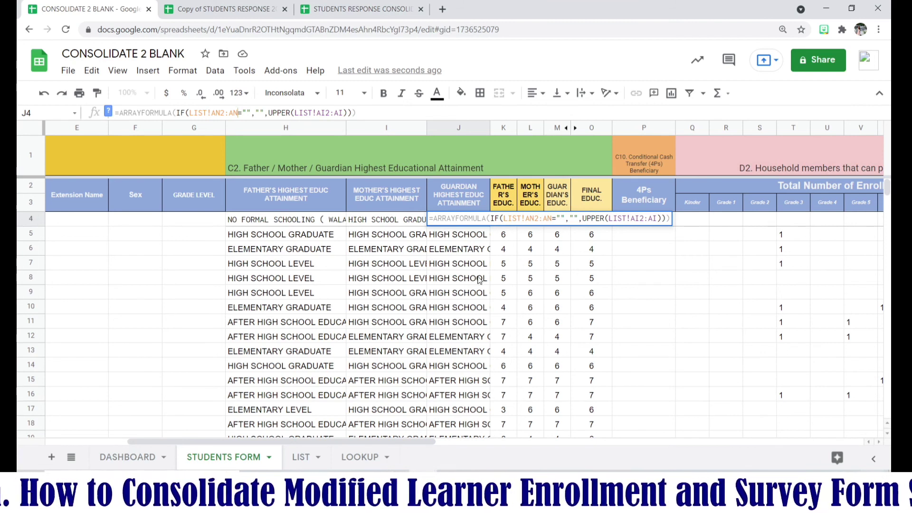
left_click_drag(322, 113, 327, 114)
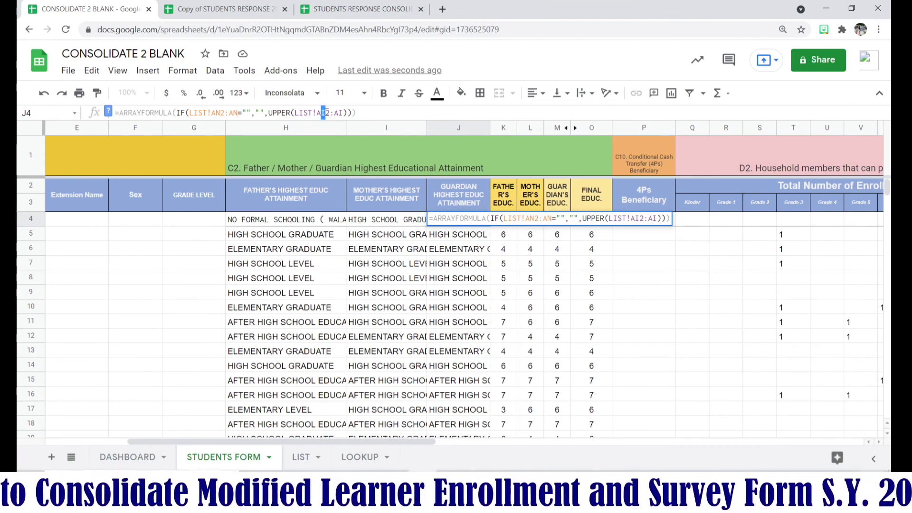
type("N2:A")
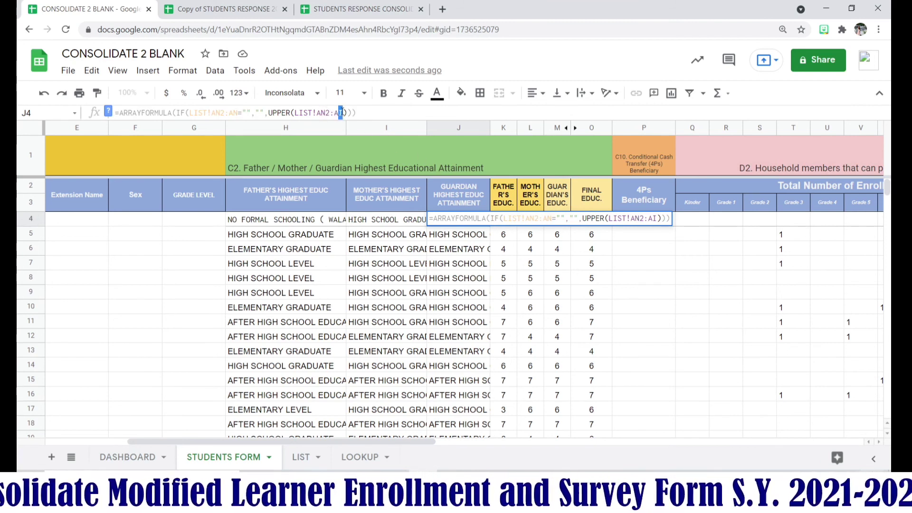
type("N")
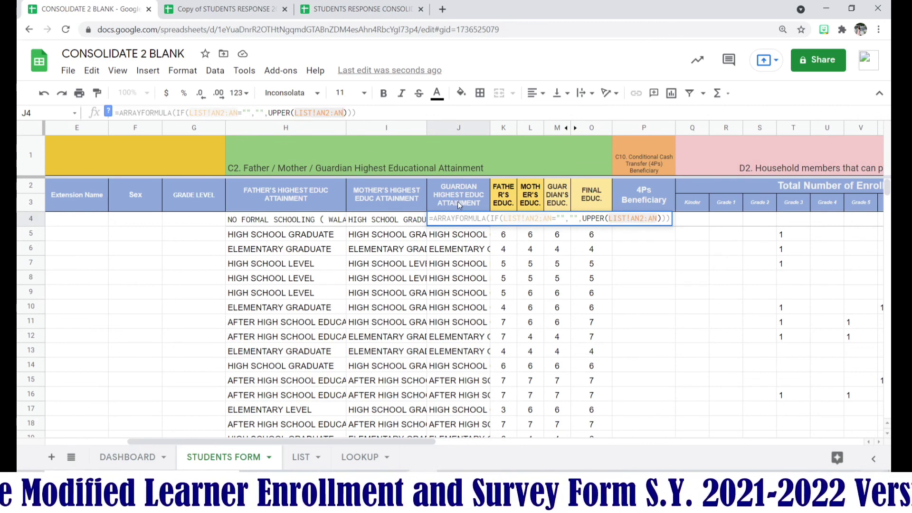
key("Return")
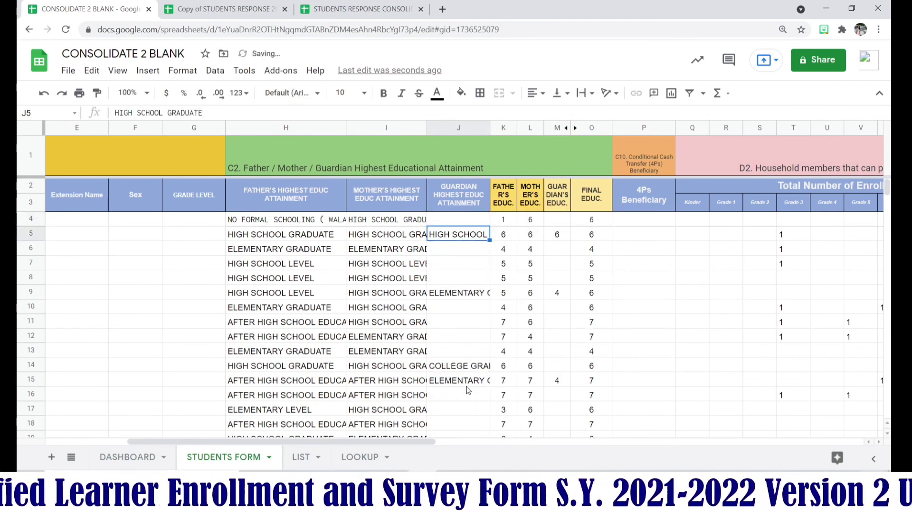
Examine the row 4 formulas from Father's Educ. in K4 through the IFS formula under Final Educ. in O4
left_click(500, 225)
key("Right")
key("Right")
key("Right")
key("Right")
key("Right")
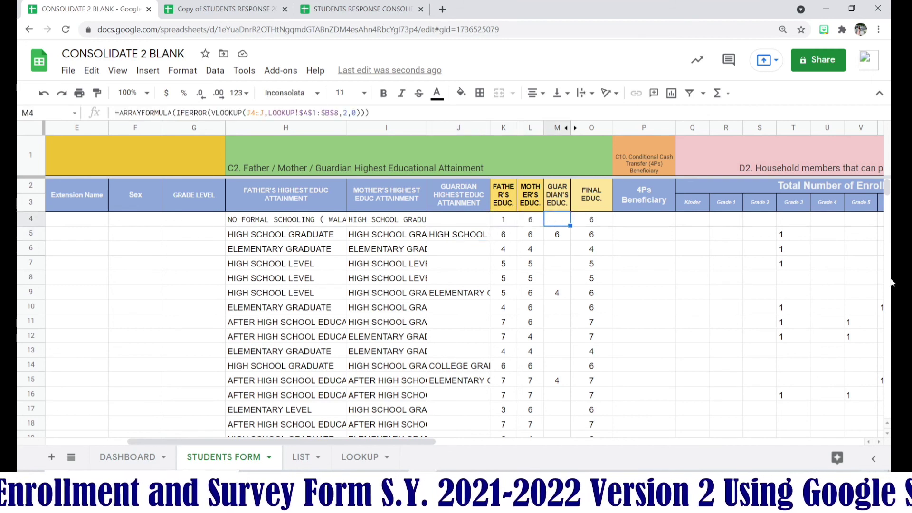
key("Left")
key("Left")
key("Left")
key("Left")
key("Left")
key("Left")
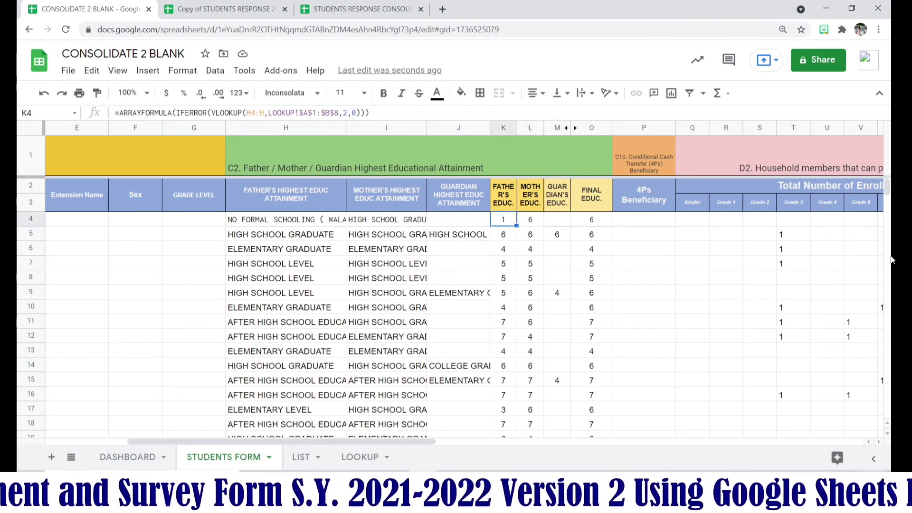
key("Right")
key("Right")
key("Right")
key("Right")
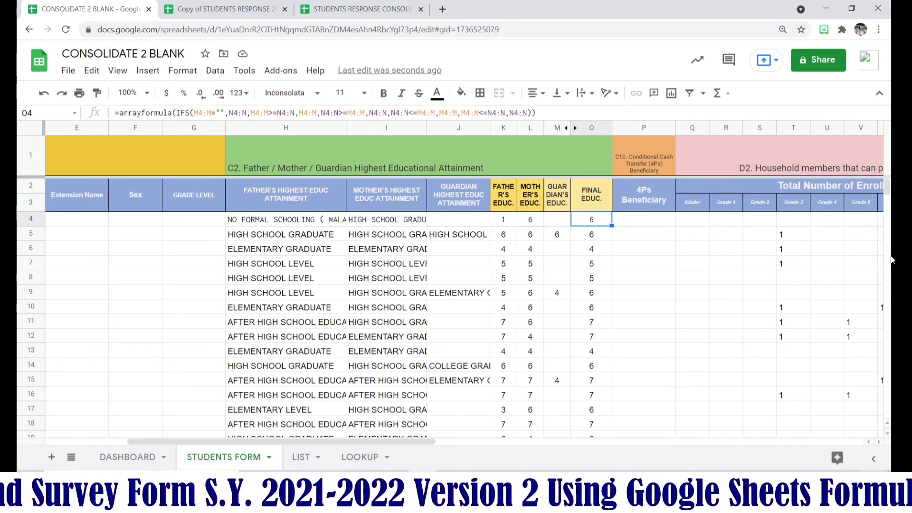
key("Down")
key("Up")
key("Up")
key("Down")
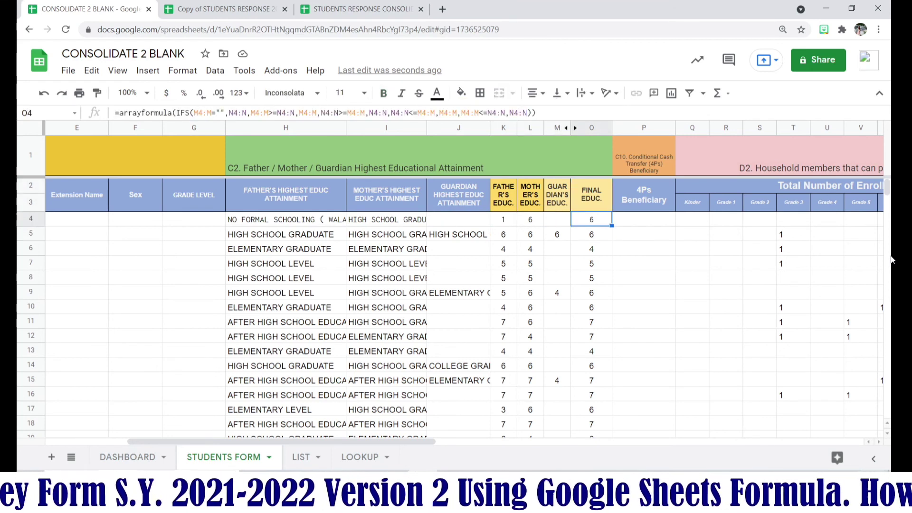
key("Up")
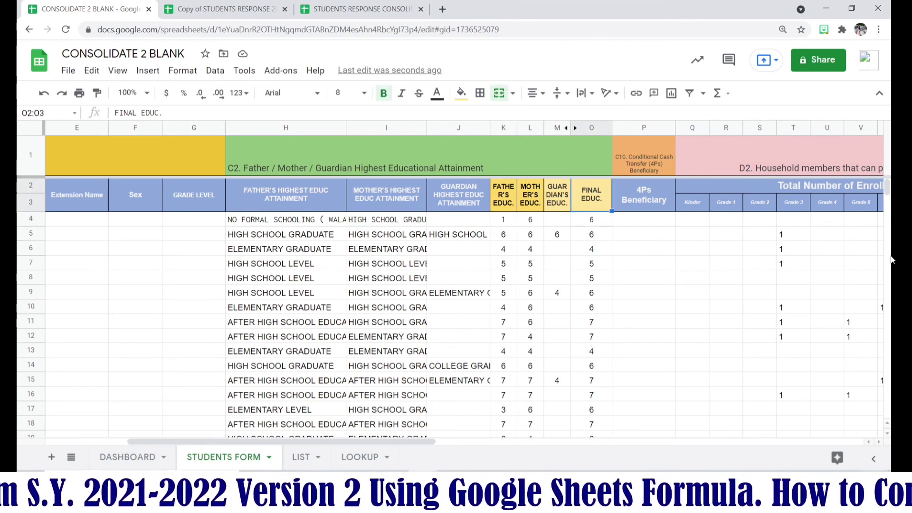
key("Down")
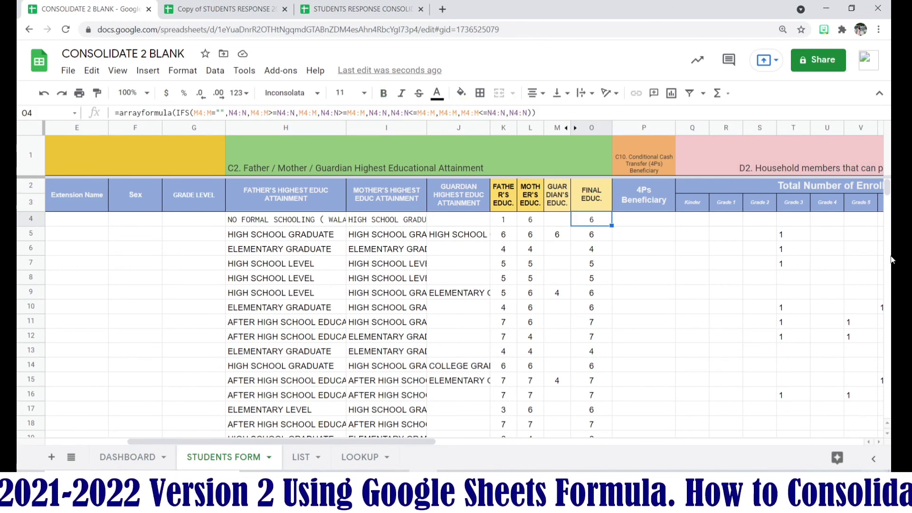
Compare the Final Educ. value in row 11 with the parents' and guardian's education codes beside it
key("Down")
key("Down")
key("Down")
key("Down")
key("Down")
key("Down")
key("Down")
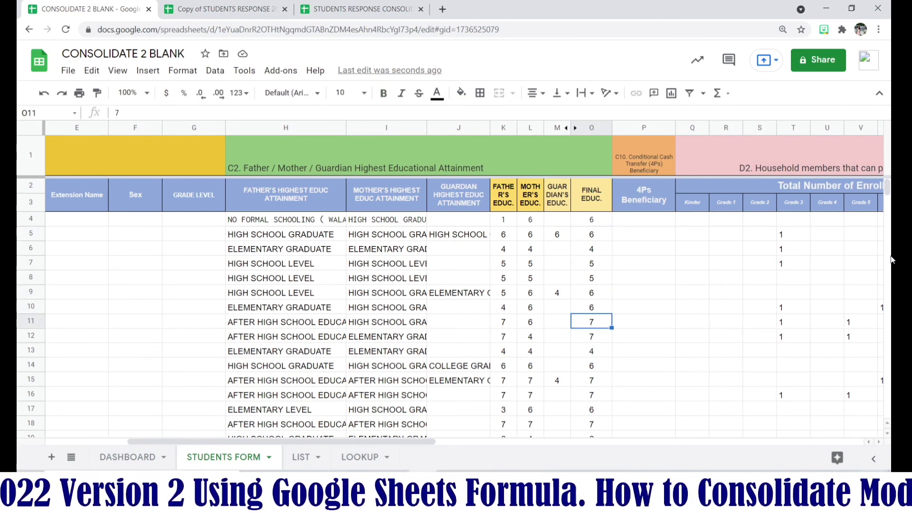
key("Left")
key("Left")
key("Left")
key("Right")
key("Right")
key("Right")
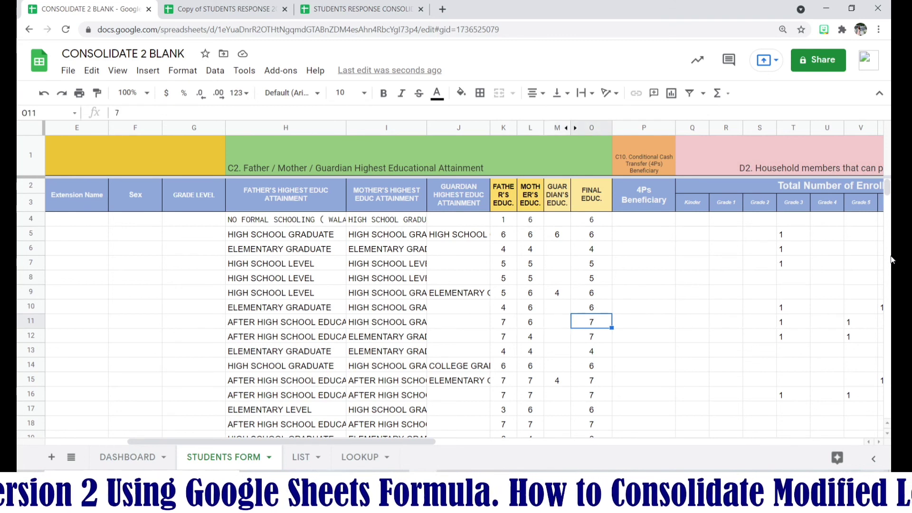
key("Left")
key("Right")
key("Left")
key("Left")
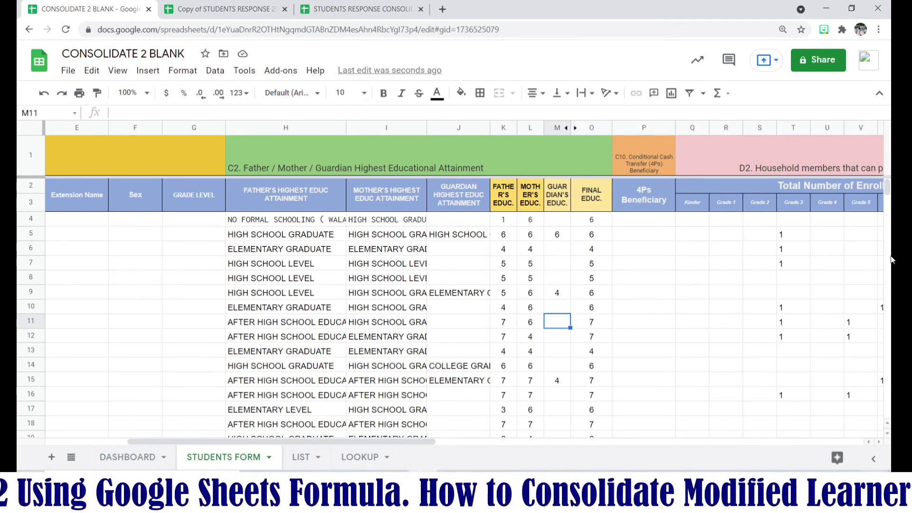
key("Right")
key("Right")
key("Right")
key("Left")
key("Left")
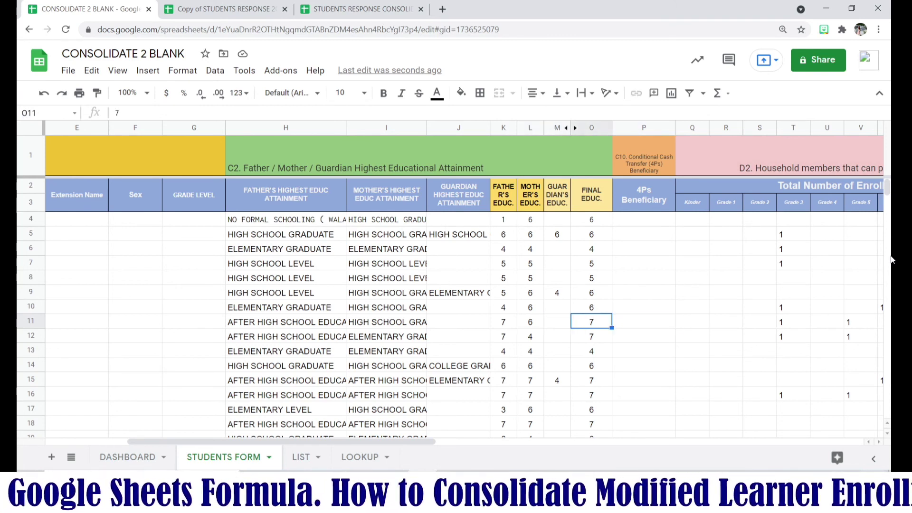
key("Right")
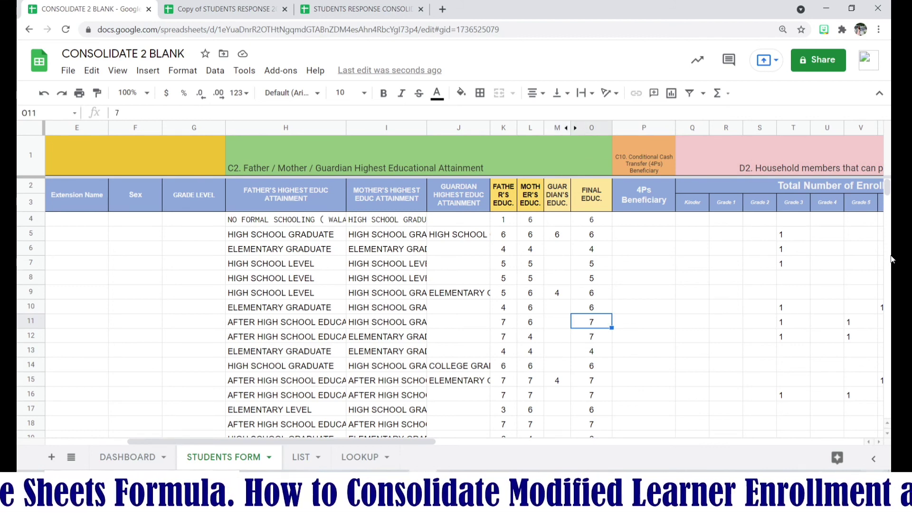
Check the C2 Highest Educational Attainment table on the DASHBOARD sheet and return to the LIST sheet
left_click(127, 457)
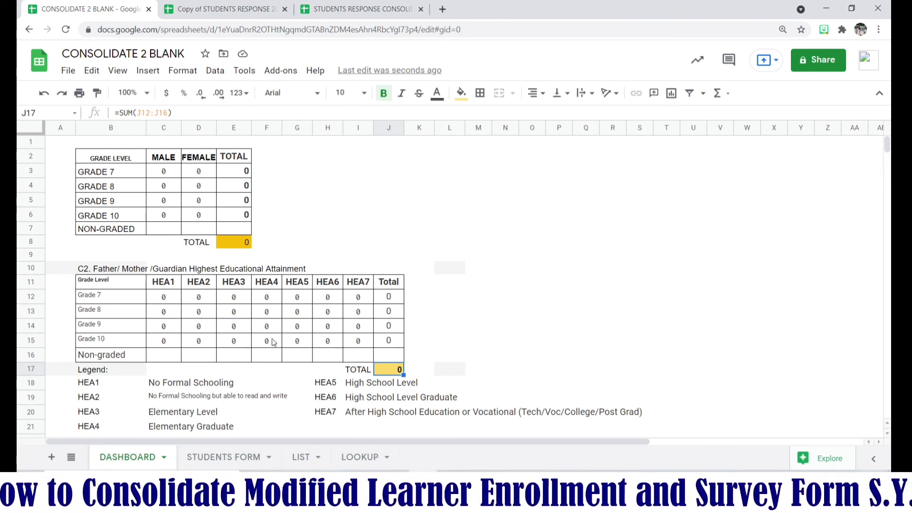
left_click(301, 457)
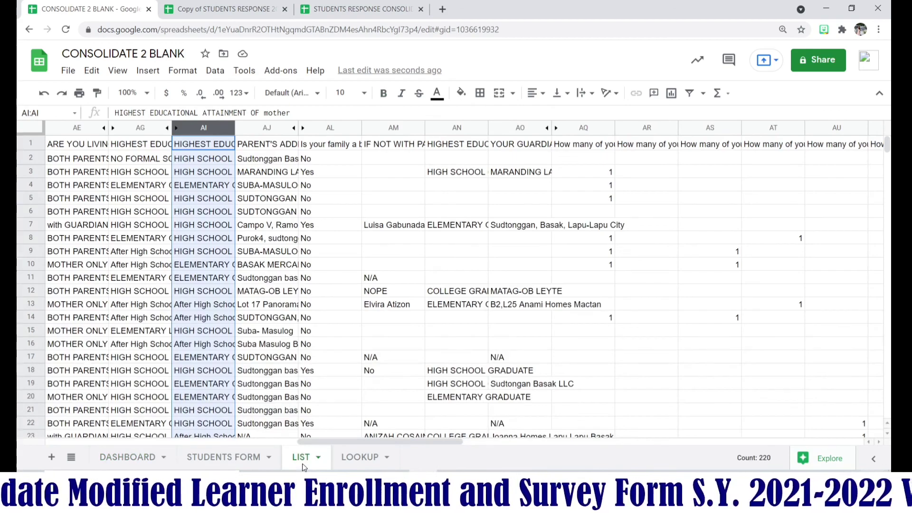
Copy the ARRAYFORMULA from H4 on the STUDENTS FORM sheet into G4 under GRADE LEVEL
left_click_drag(325, 447, 90, 413)
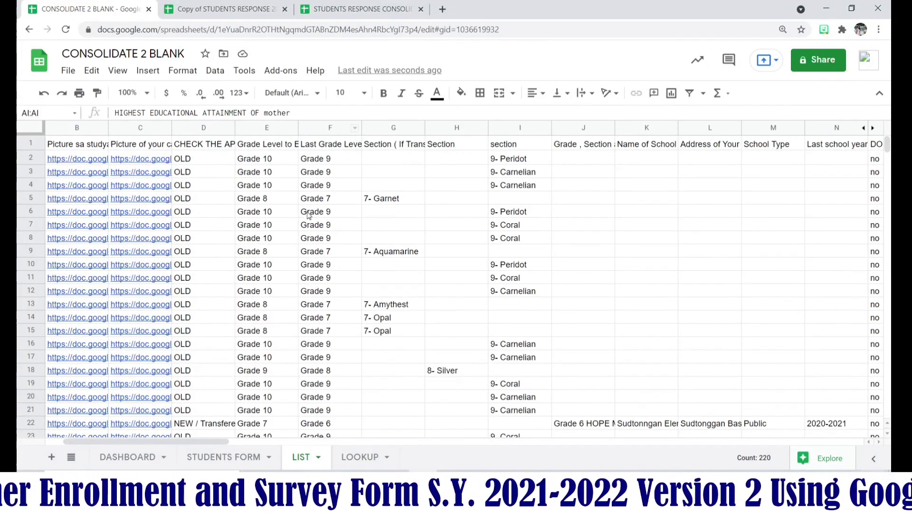
left_click(225, 459)
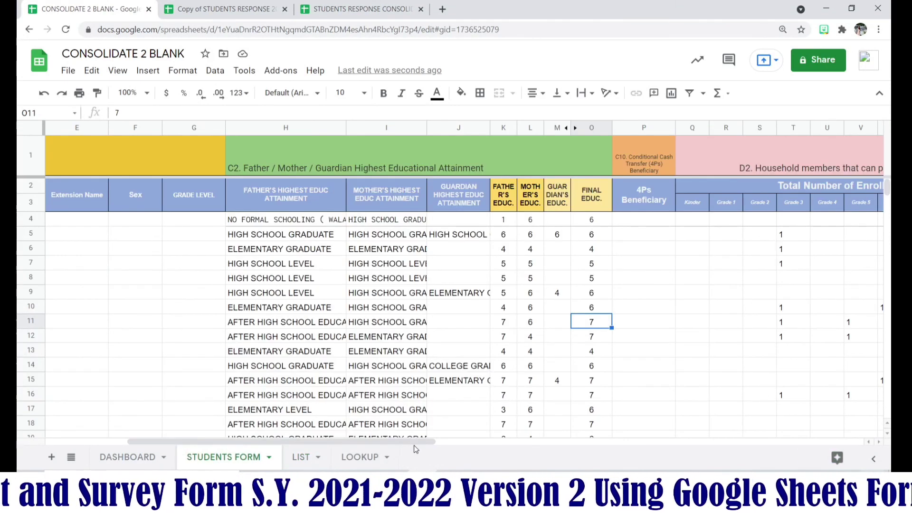
left_click_drag(415, 442, 205, 462)
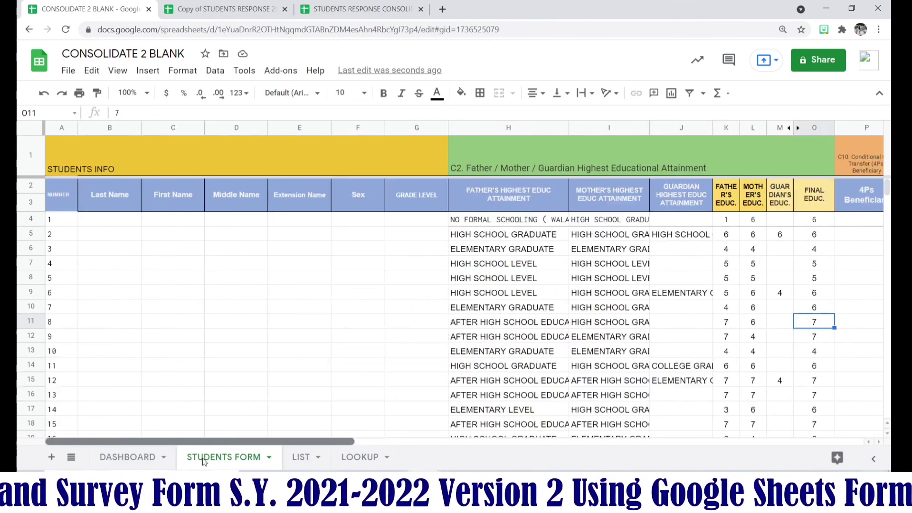
left_click(426, 225)
left_click(513, 227)
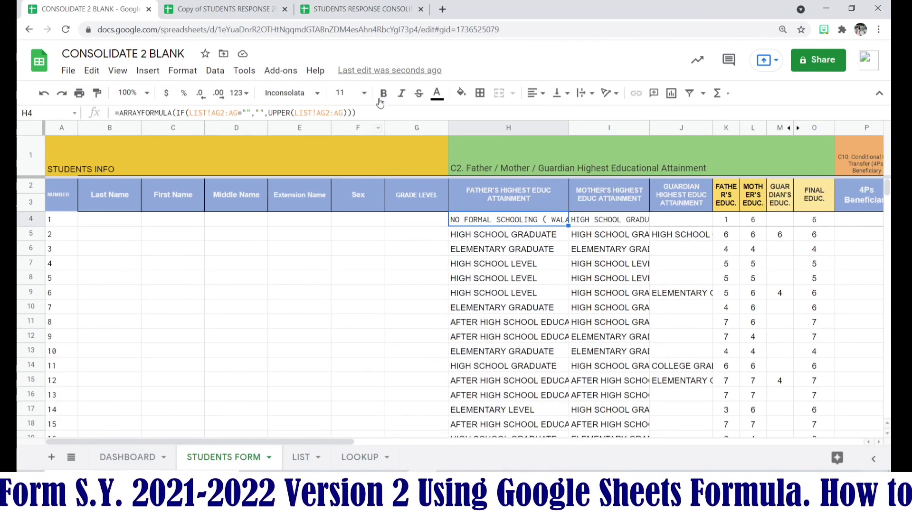
left_click_drag(358, 112, 94, 119)
key("ctrl+c")
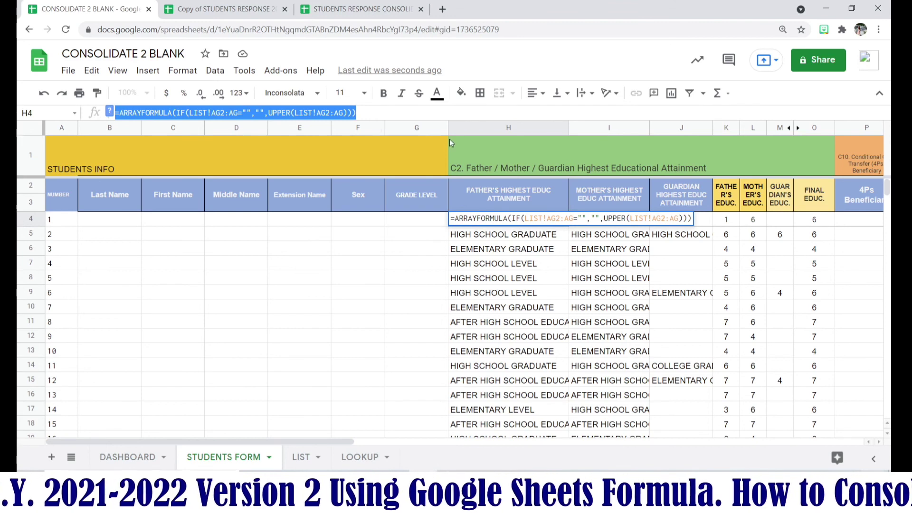
left_click(430, 224)
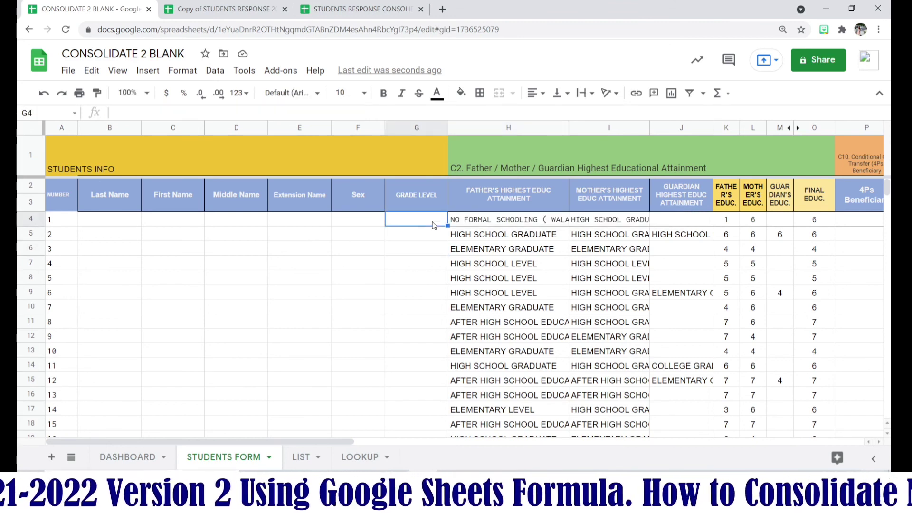
key("ctrl+v")
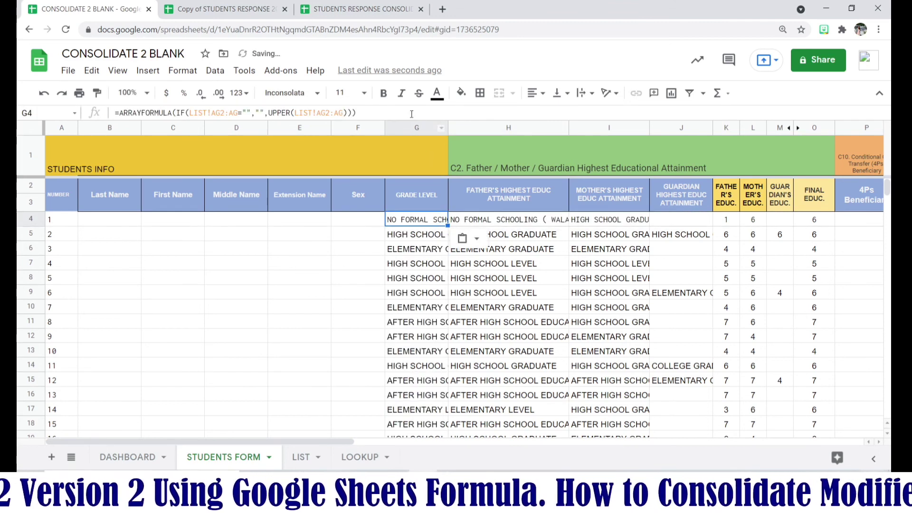
Look up the grade level column on LIST and change the first range in G4's formula to LIST!E2:E
left_click(300, 457)
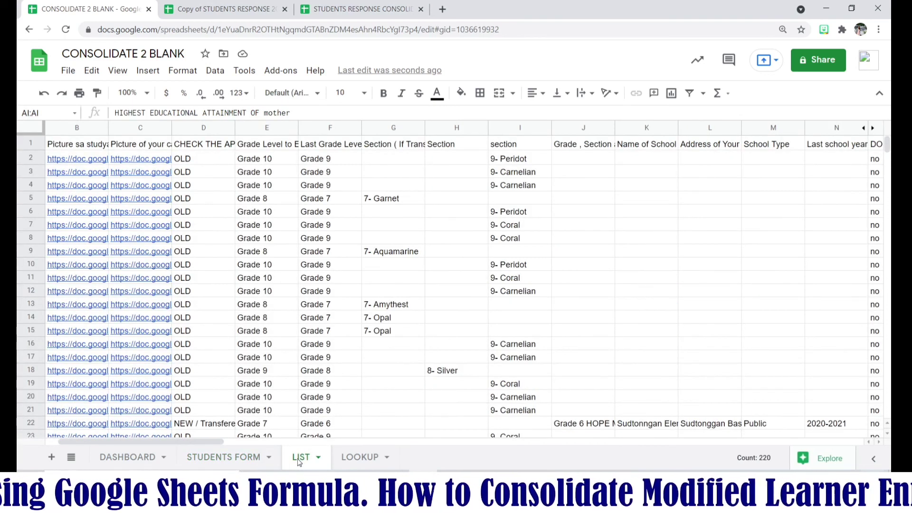
left_click(212, 459)
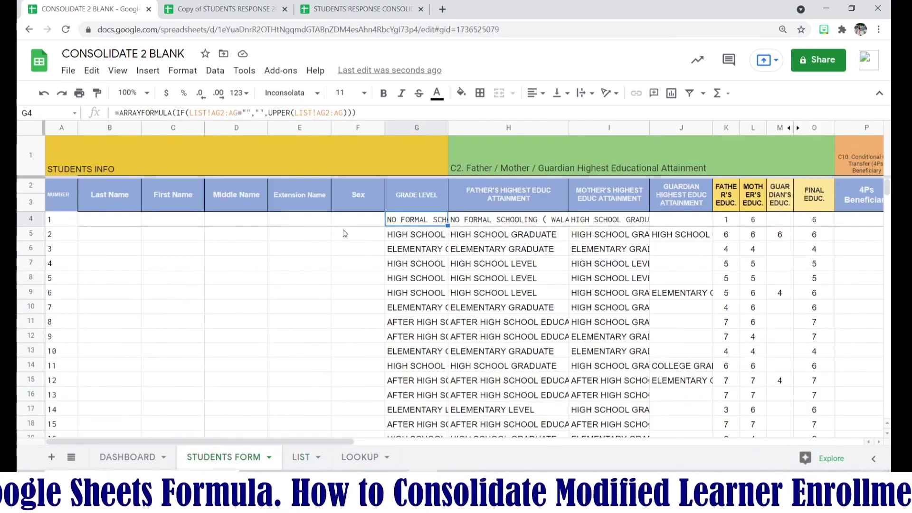
left_click(217, 112)
type("E")
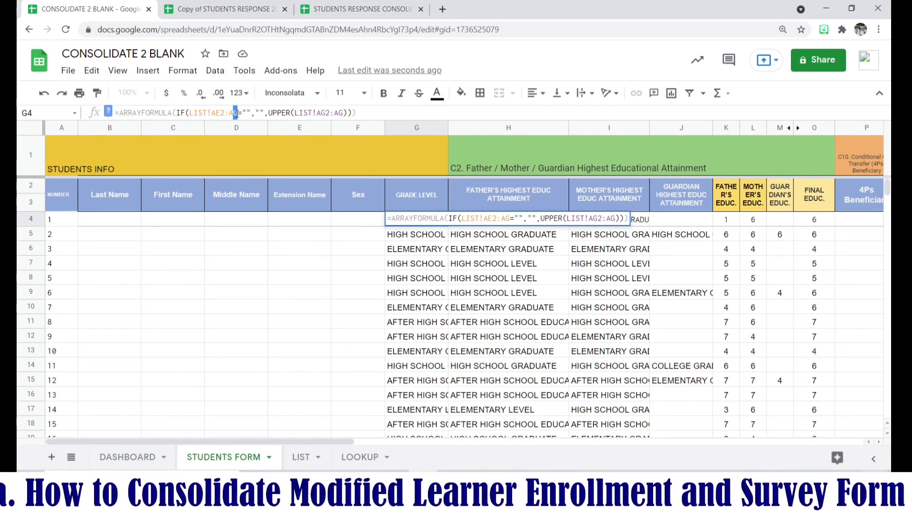
left_click(215, 112)
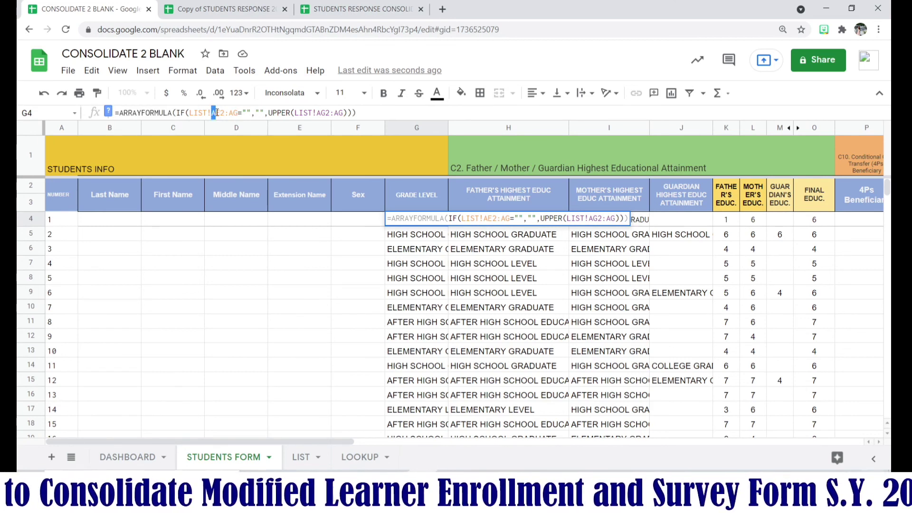
key("BackSpace")
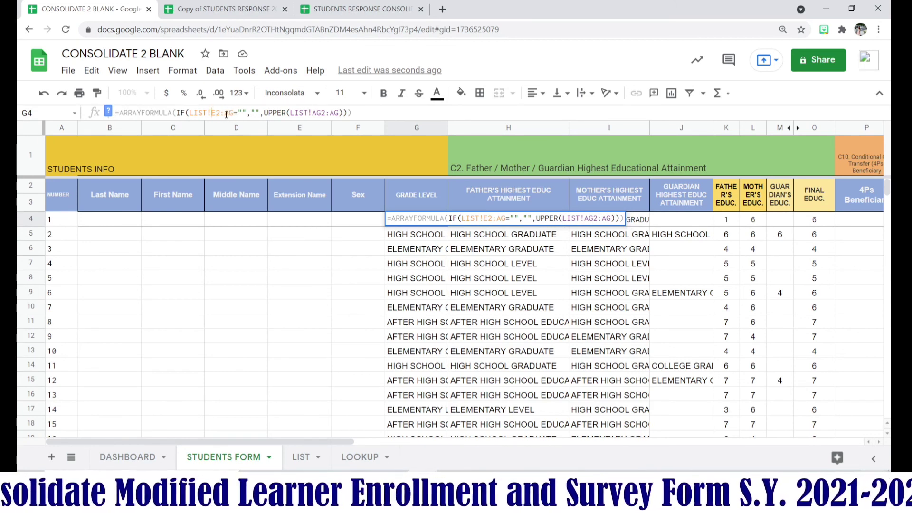
double_click(228, 112)
type("E")
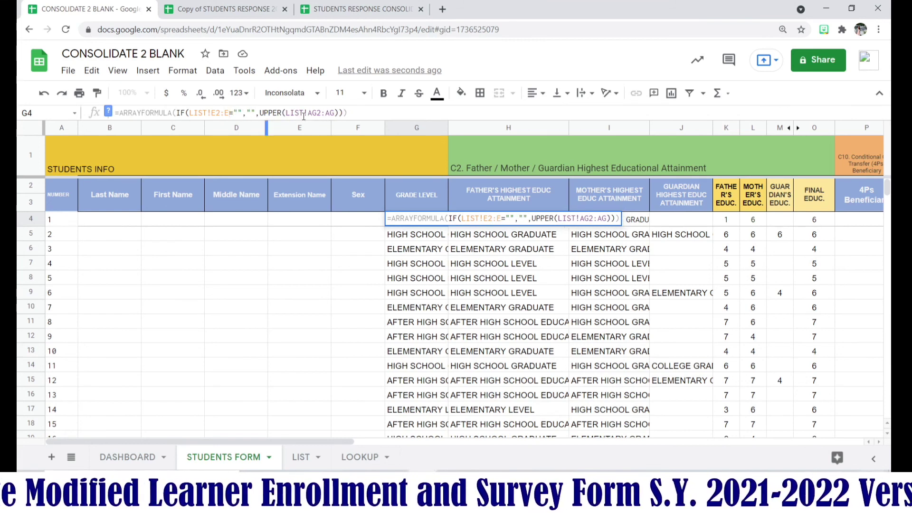
Change the UPPER range in G4's formula to LIST!E2:E and check the filled GRADE LEVEL column
left_click_drag(307, 112, 316, 112)
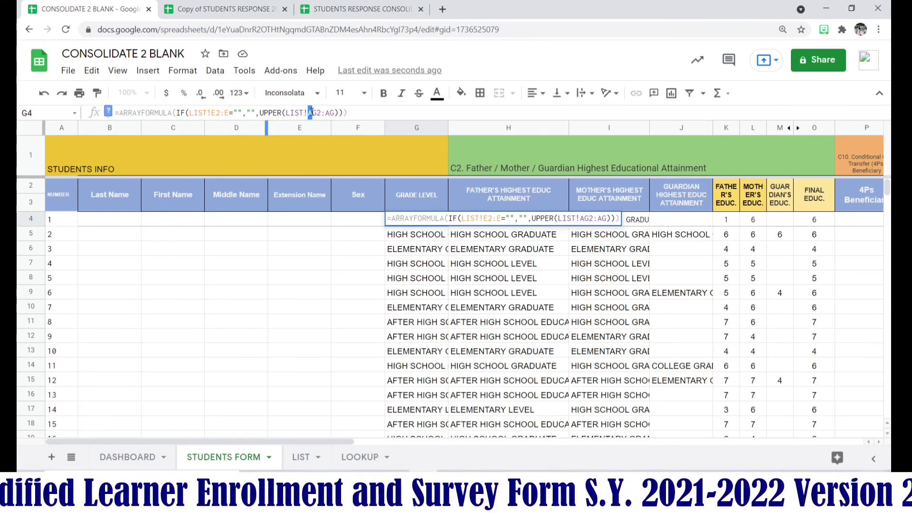
type("E")
double_click(323, 112)
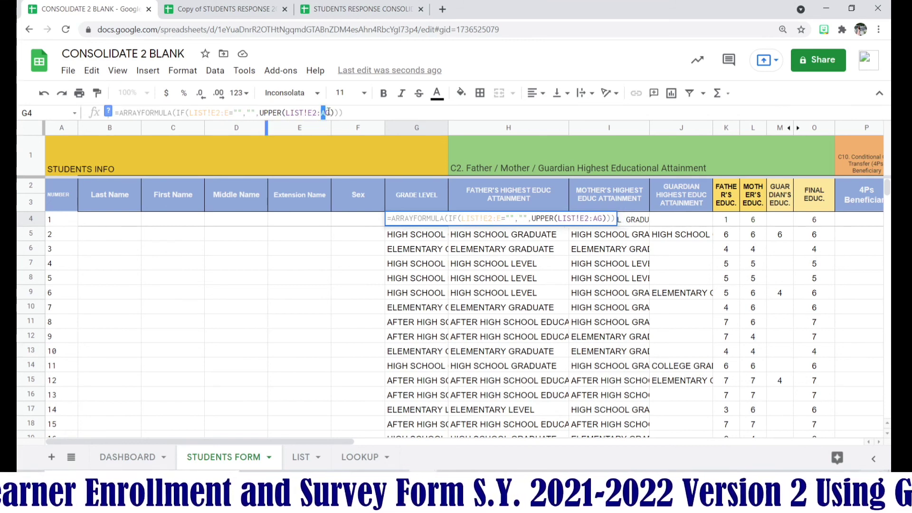
type("E")
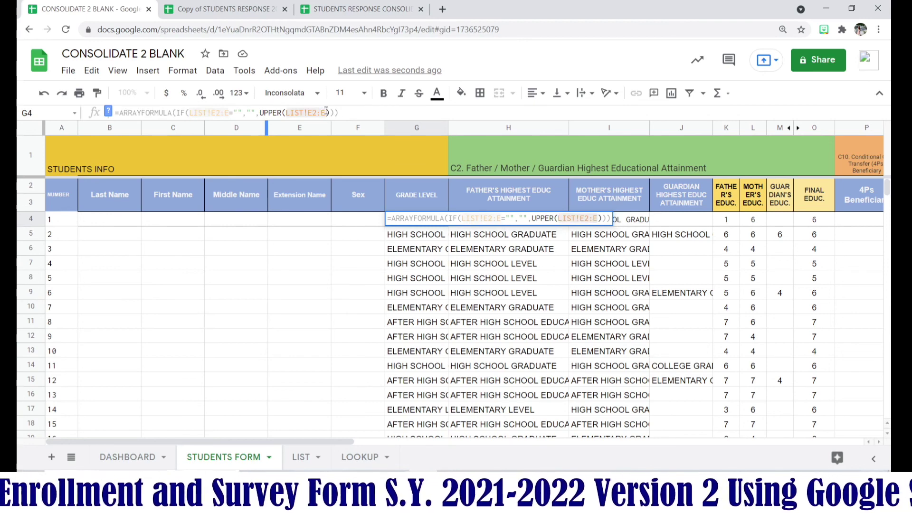
key("Return")
scroll(158, 328, "down", 6)
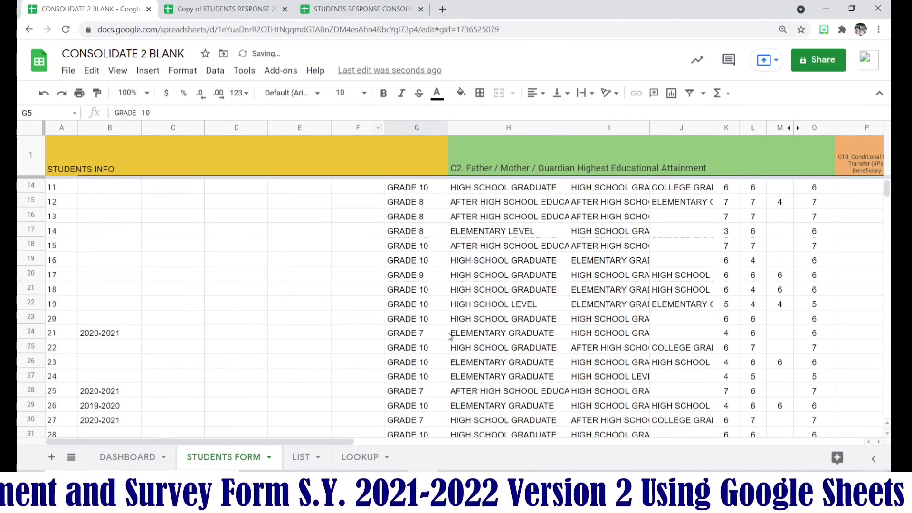
scroll(158, 327, "up", 2)
scroll(158, 328, "up", 5)
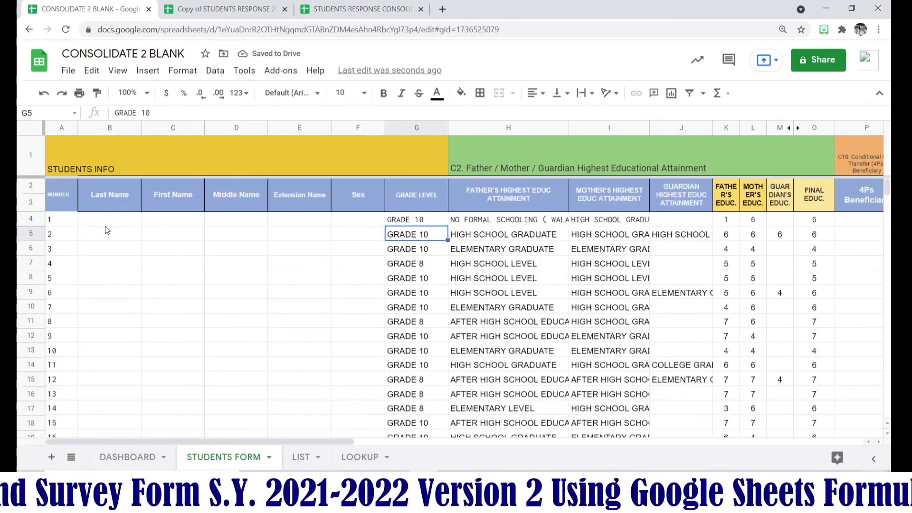
Delete the formula from B4 under Last Name
left_click(105, 223)
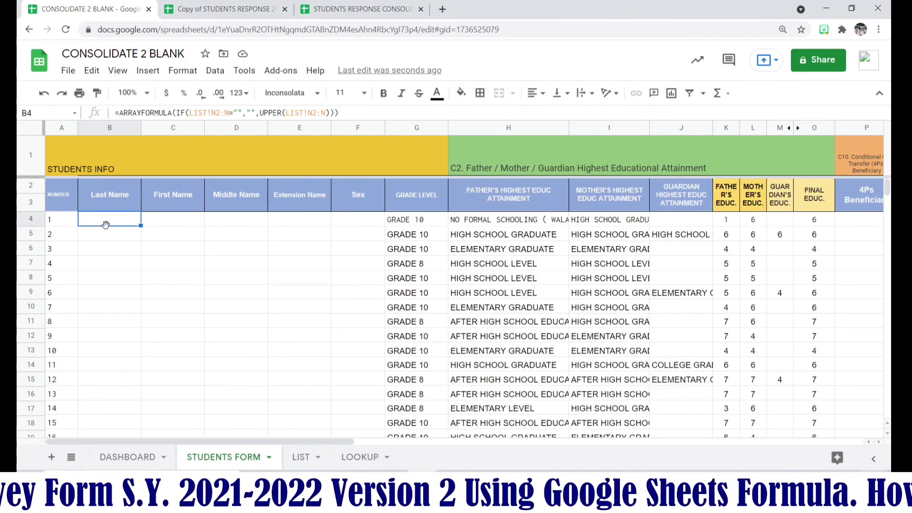
key("Delete")
left_click(189, 228)
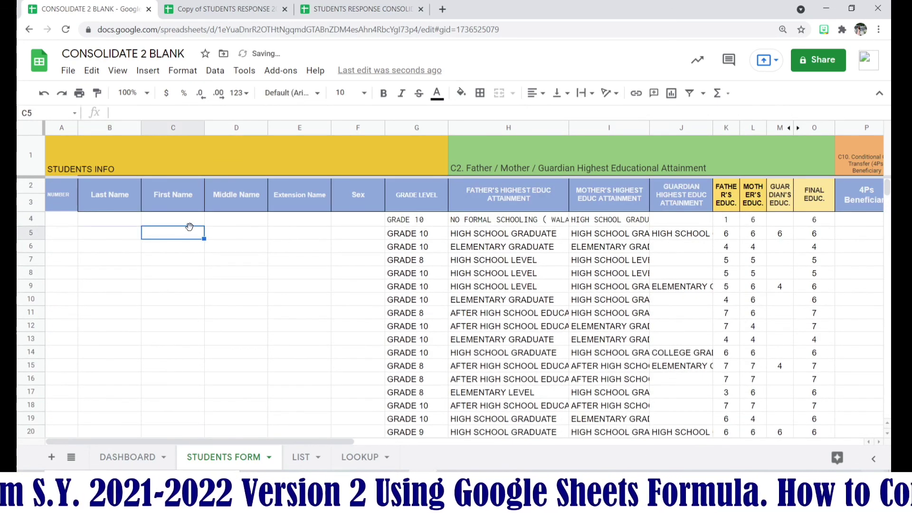
left_click(189, 221)
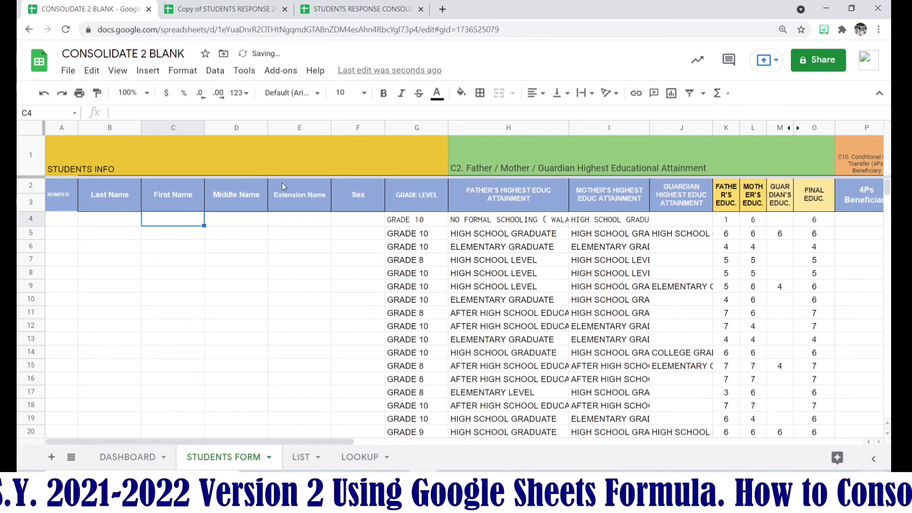
Locate the Gender column on the LIST sheet and copy G4's formula into F4 under Sex on STUDENTS FORM
left_click(371, 223)
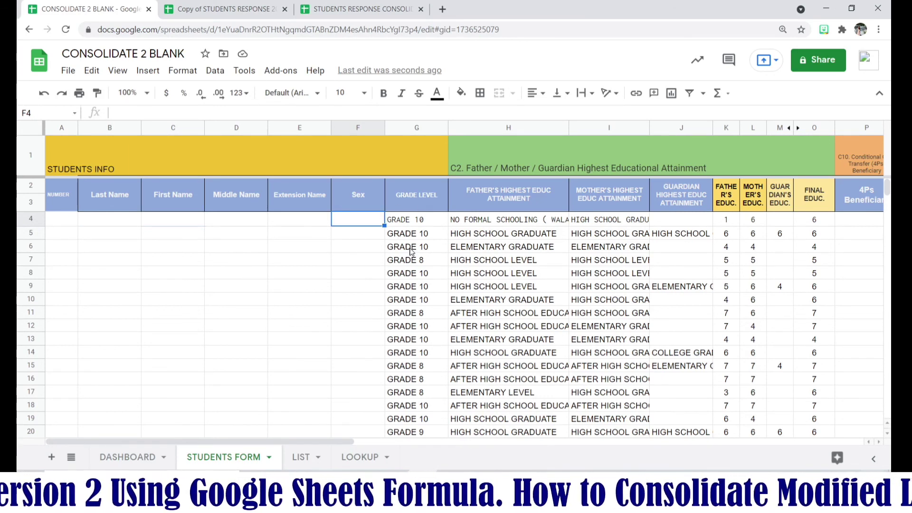
left_click(301, 457)
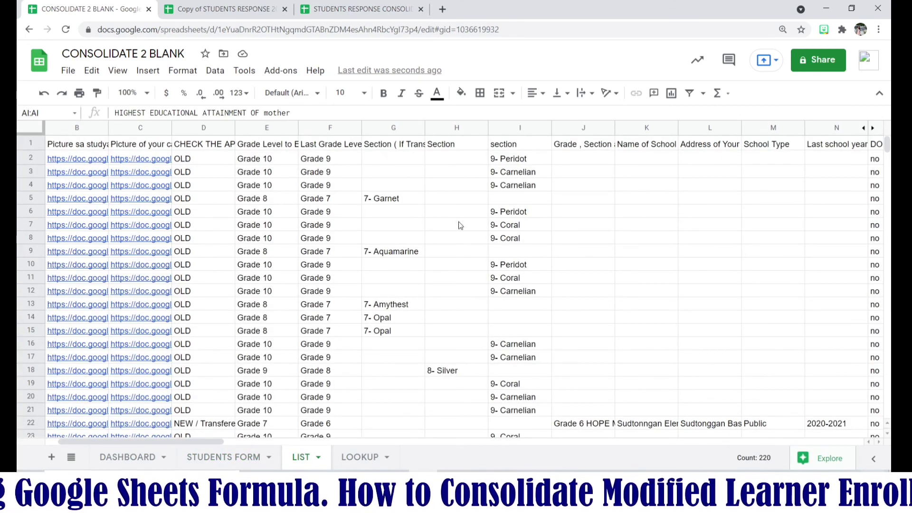
left_click_drag(226, 442, 312, 458)
left_click(521, 432)
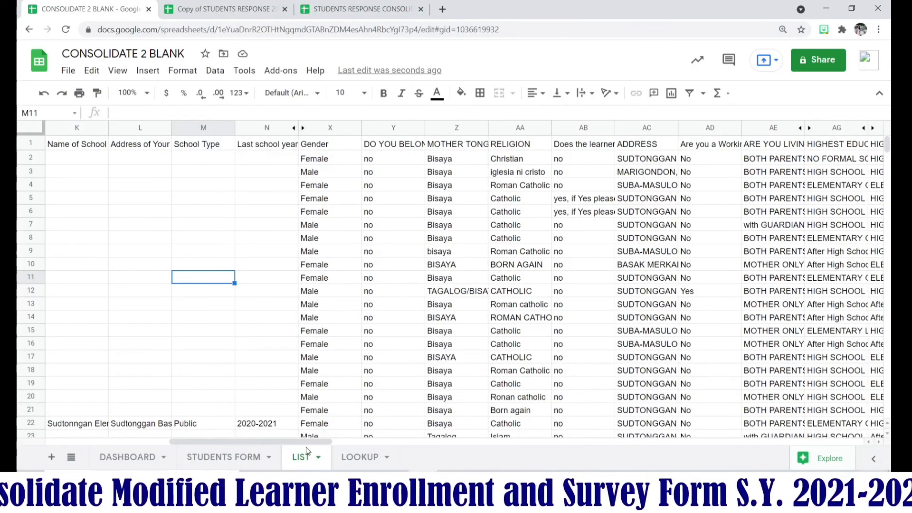
mouse_move(309, 443)
left_mouse_down()
mouse_move(169, 436)
mouse_move(340, 442)
mouse_move(292, 442)
mouse_move(333, 443)
mouse_move(297, 455)
left_mouse_up()
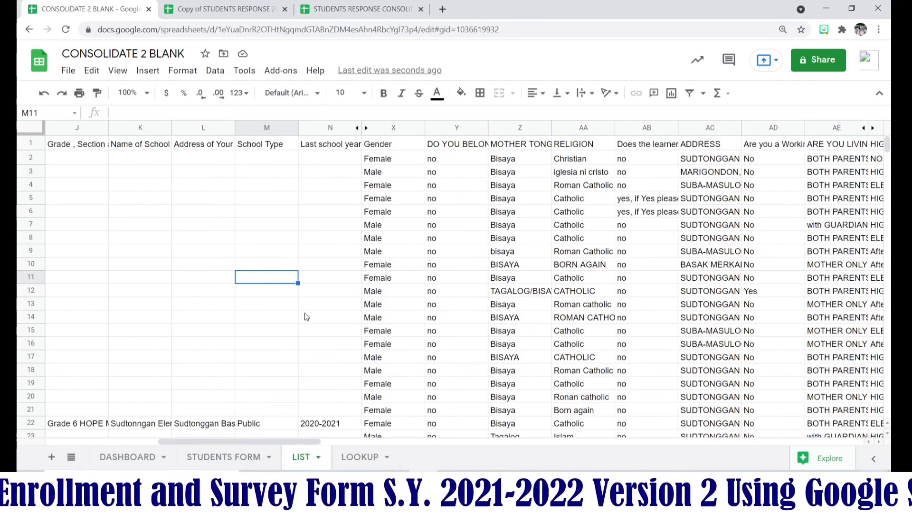
left_click(223, 457)
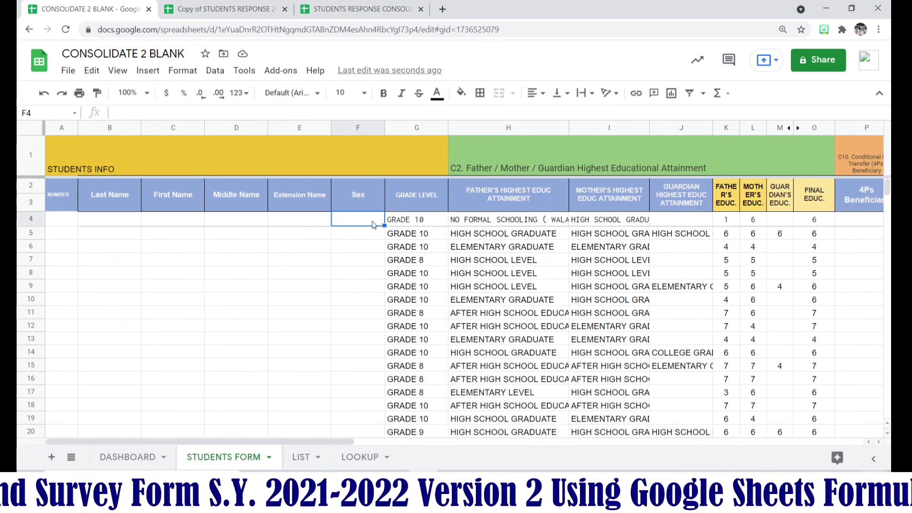
left_click(420, 227)
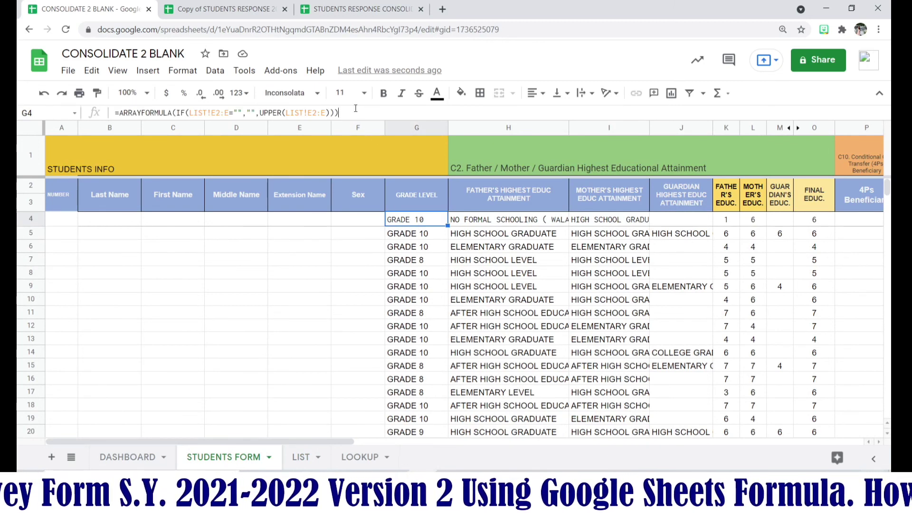
left_click_drag(339, 113, 147, 112)
left_click(359, 221)
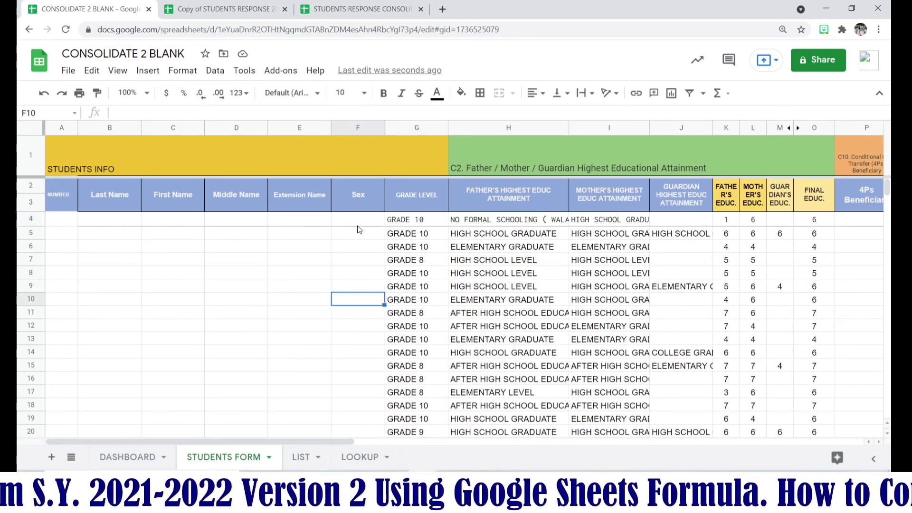
type("=ARRAYFORMULA(IF(LIST!E2:E=\"\",\"\",UPPER(LIST!E2:E)))")
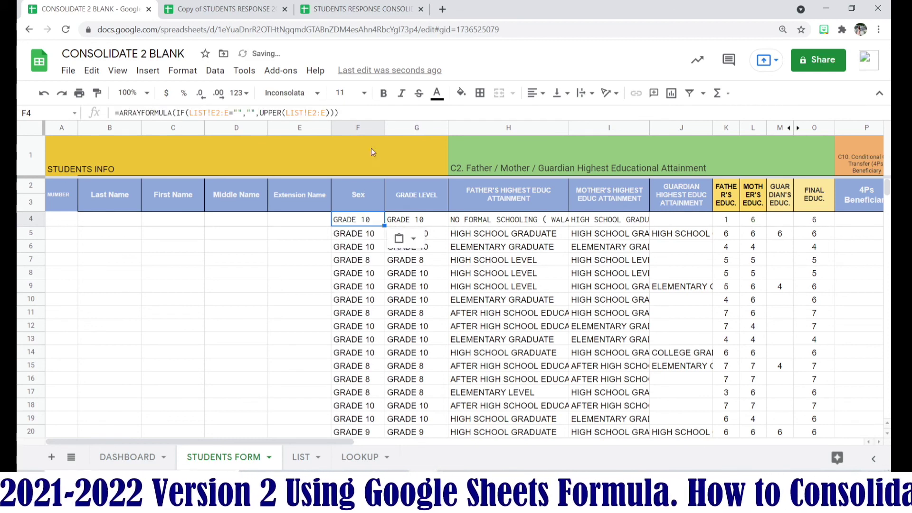
Change both ranges in F4's formula to LIST!X2:X, giving =ARRAYFORMULA(IF(LIST!X2:X="","",UPPER(LIST!X2:X)))
left_click_drag(211, 113, 228, 112)
type("X2:X")
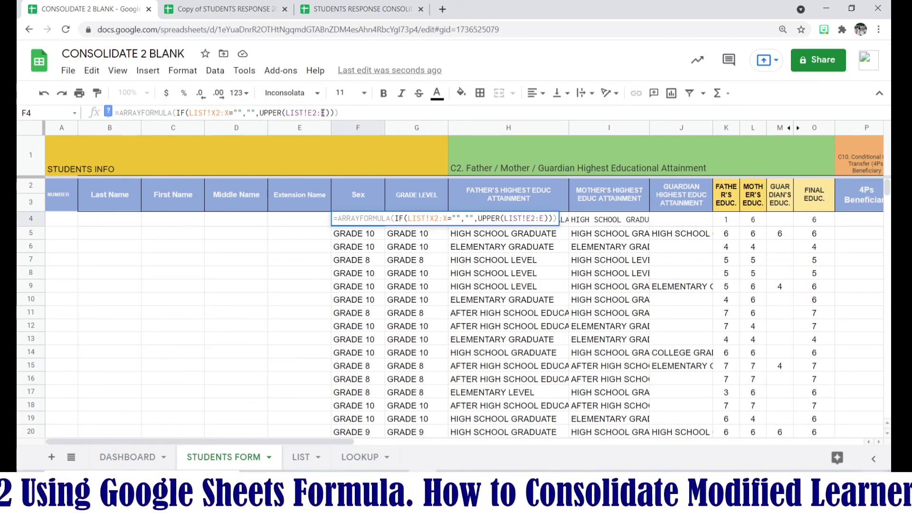
left_click_drag(308, 112, 326, 113)
type("X2:")
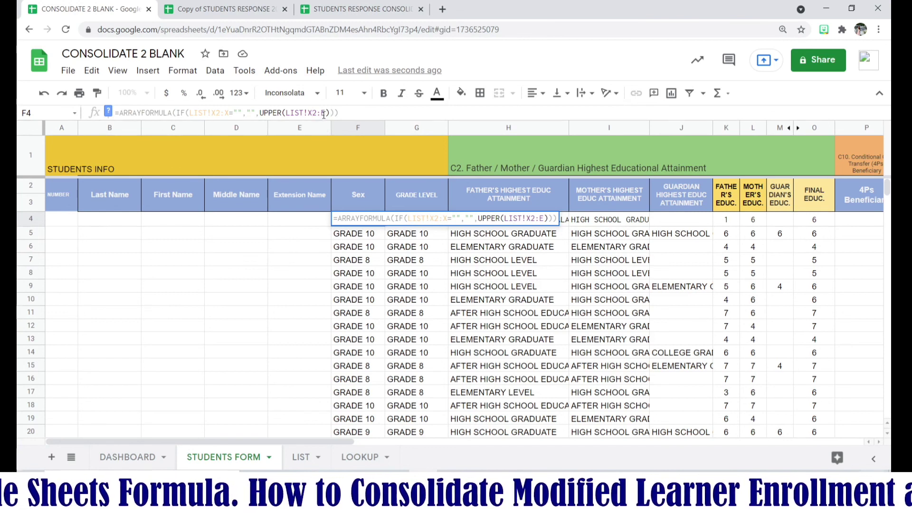
type("X")
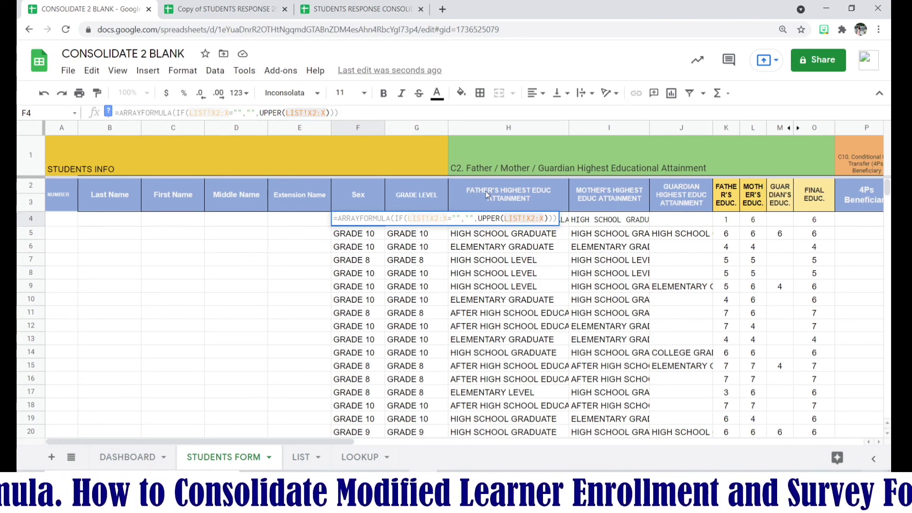
key("Return")
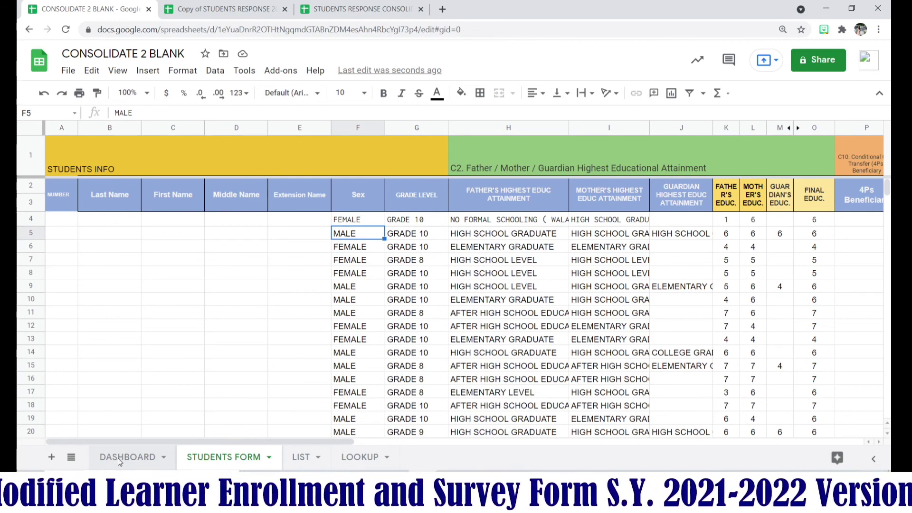
Compare the overall totals of the grade level and educational attainment tables on the DASHBOARD sheet
left_click(119, 460)
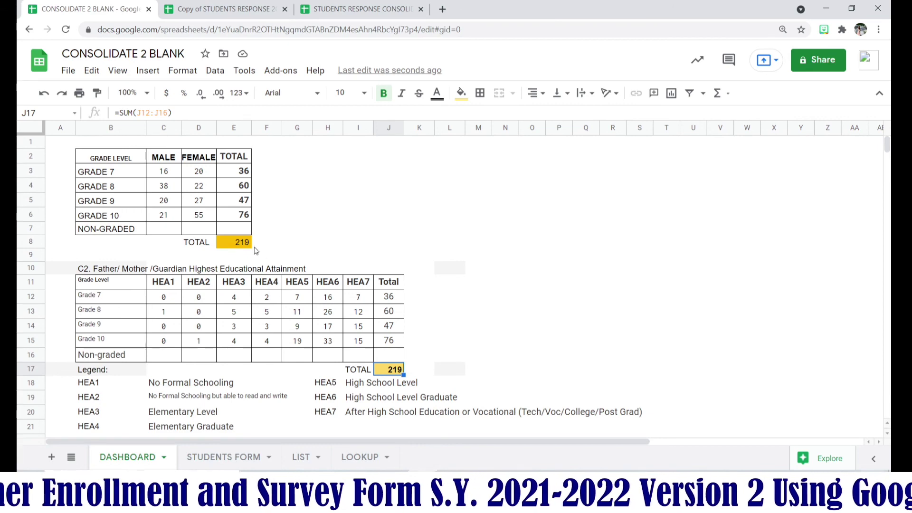
scroll(386, 348, "down", 2)
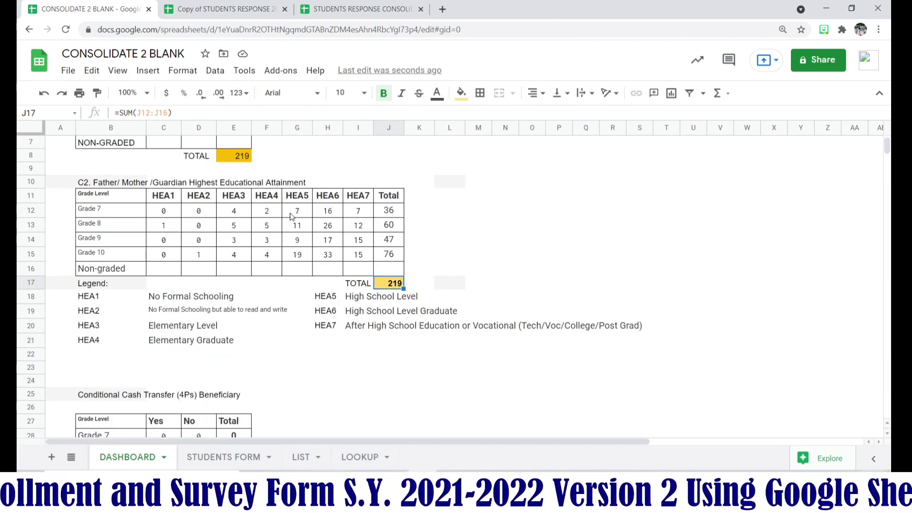
scroll(394, 348, "up", 2)
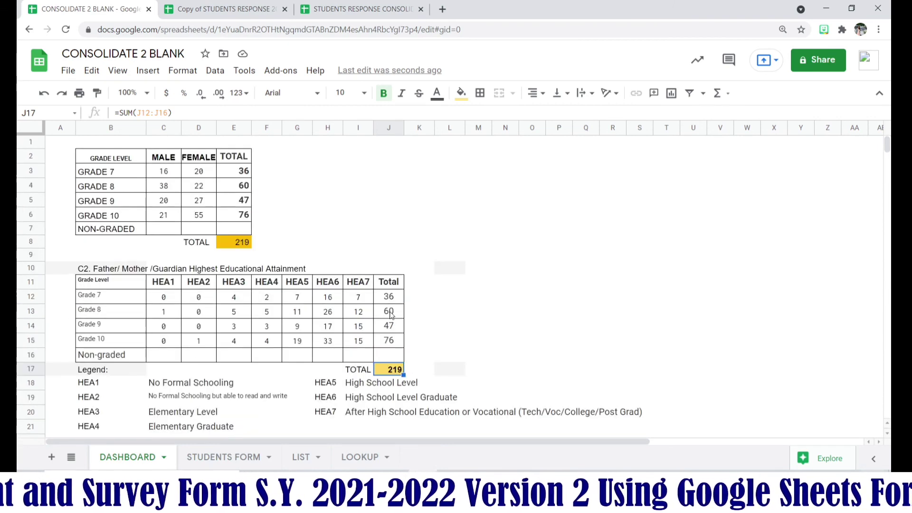
Clear the Grade 10 total in J15 of the educational attainment table, accepting the protection prompt, and undo the deletion
left_click(394, 345)
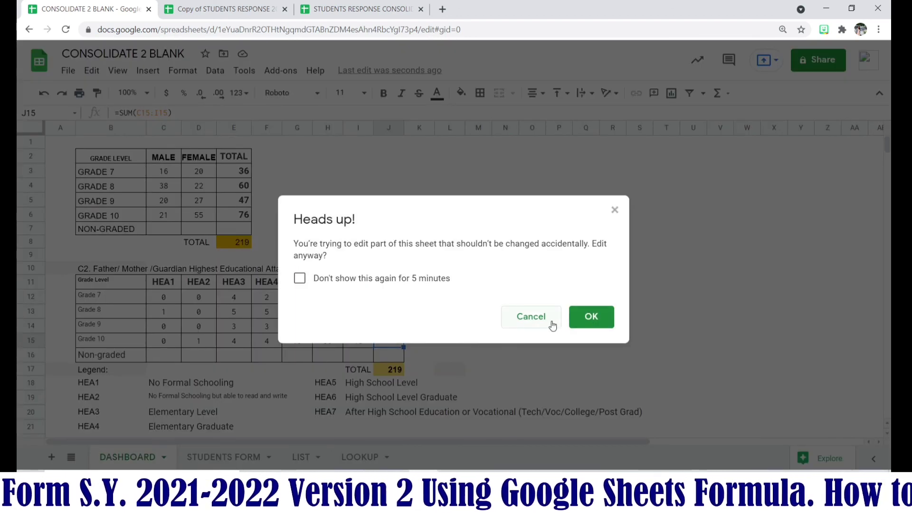
left_click(573, 318)
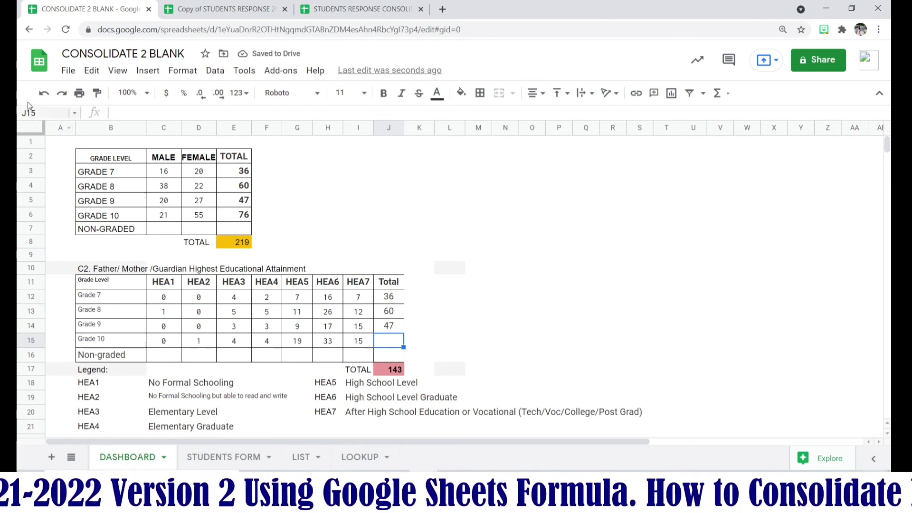
left_click(43, 95)
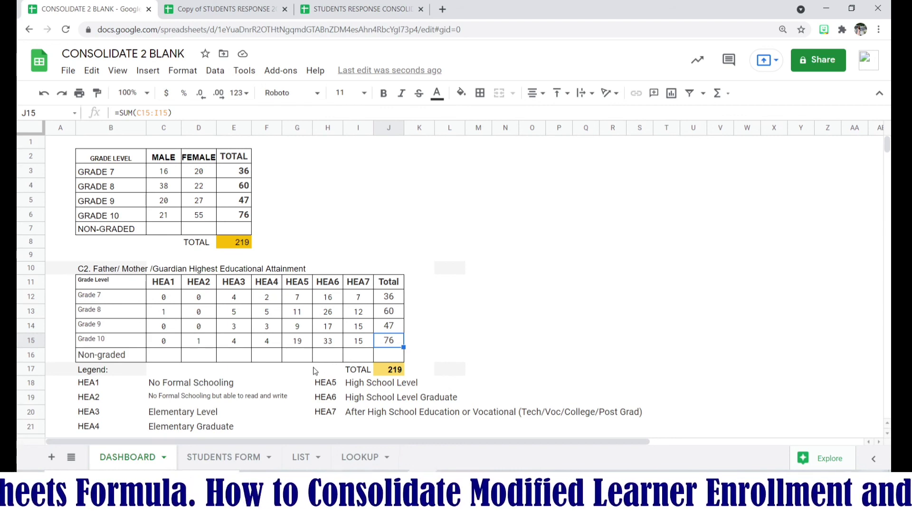
Review the HEA legend and the Conditional Cash Transfer (4Ps) Beneficiary table on the DASHBOARD sheet
scroll(132, 293, "down", 2)
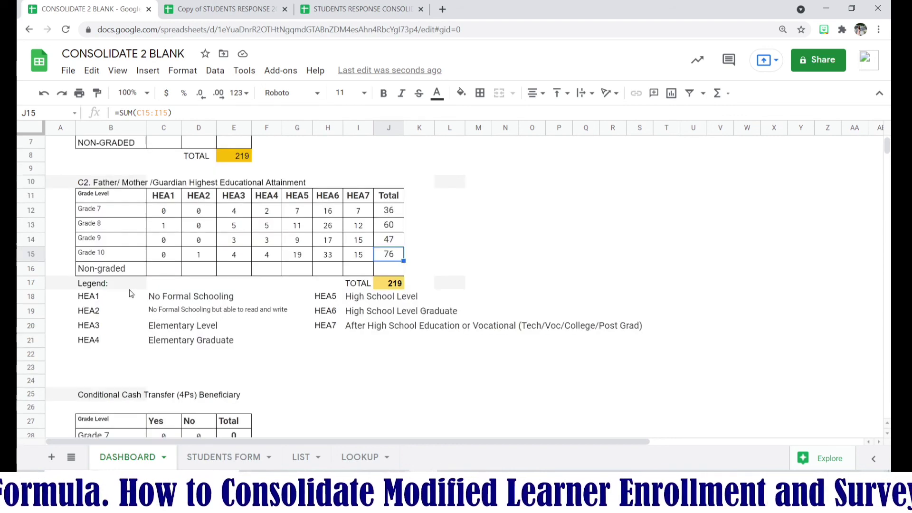
scroll(410, 349, "up", 1)
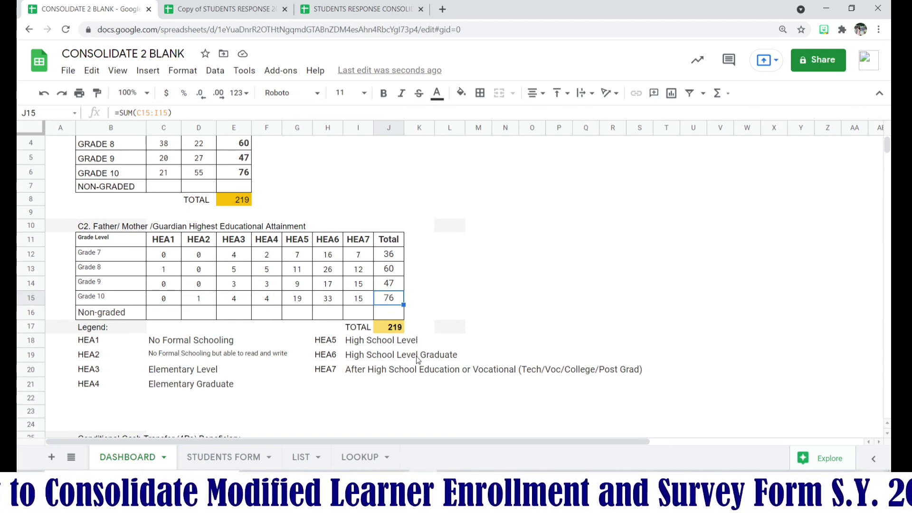
scroll(389, 376, "down", 1)
scroll(300, 403, "down", 2)
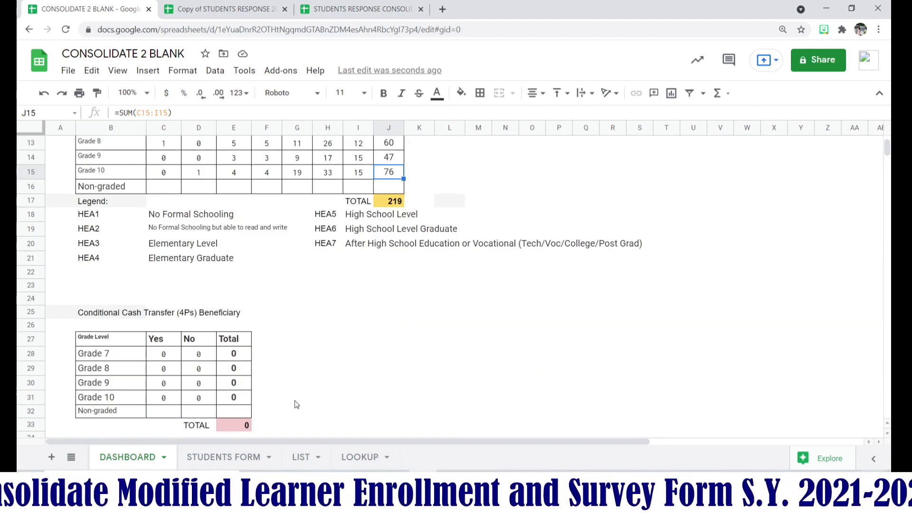
Look through the response columns of the LIST sheet from Gender across to the household learner questions
left_click(231, 461)
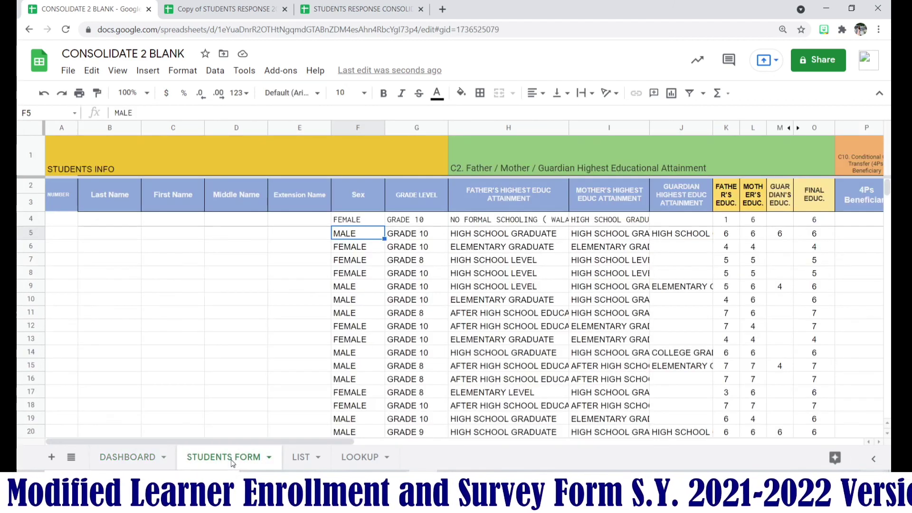
left_click(303, 460)
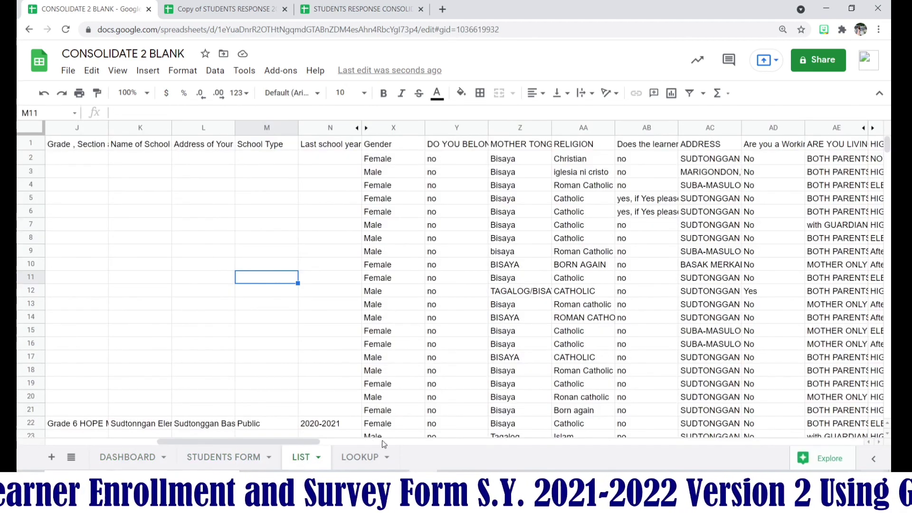
left_click_drag(321, 442, 430, 456)
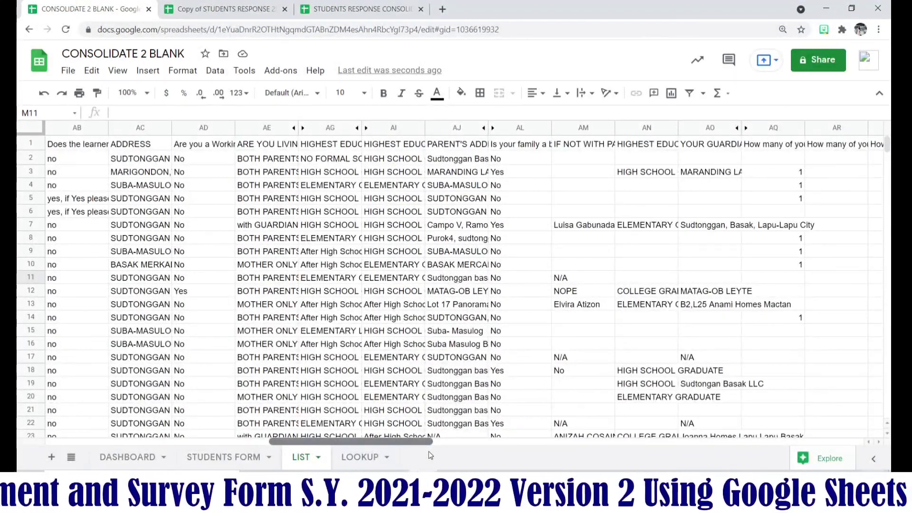
left_click_drag(430, 456, 469, 468)
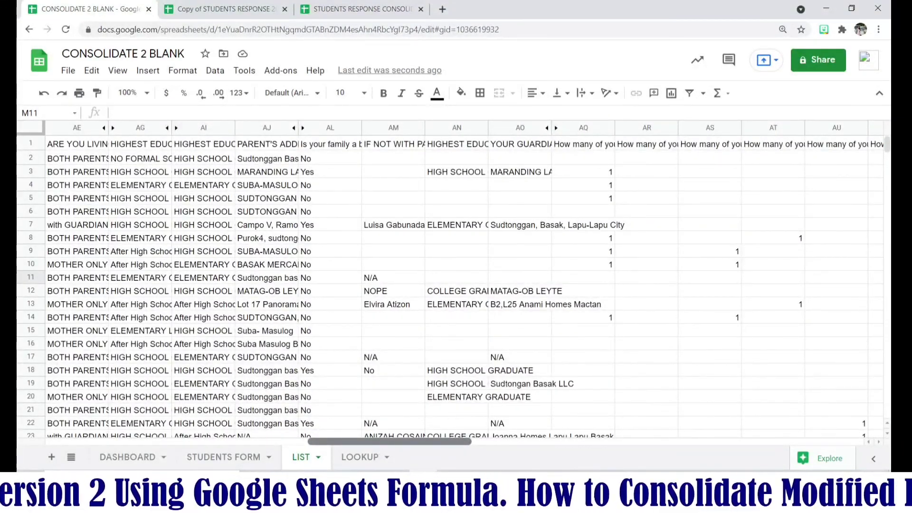
left_click_drag(469, 442, 269, 442)
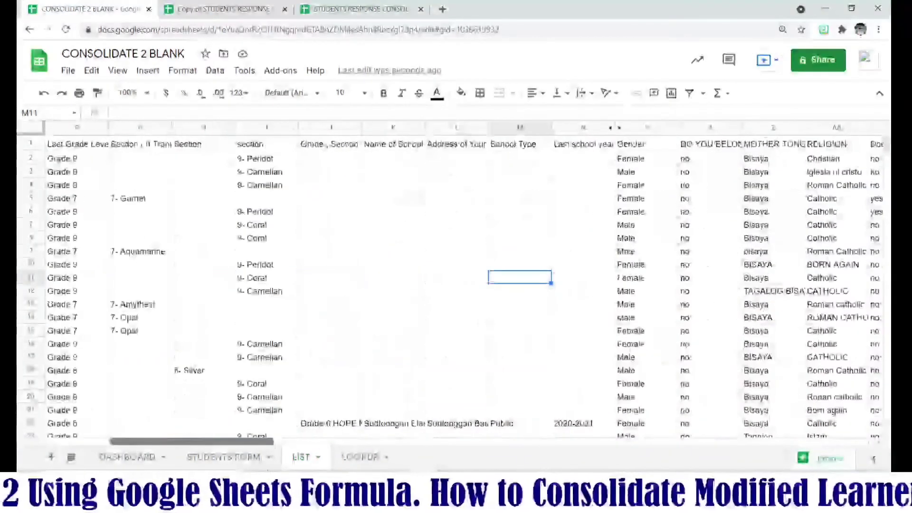
Check row 4 of STUDENTS FORM from the Last Name column across to the Grade 3 household learner column
left_click(215, 459)
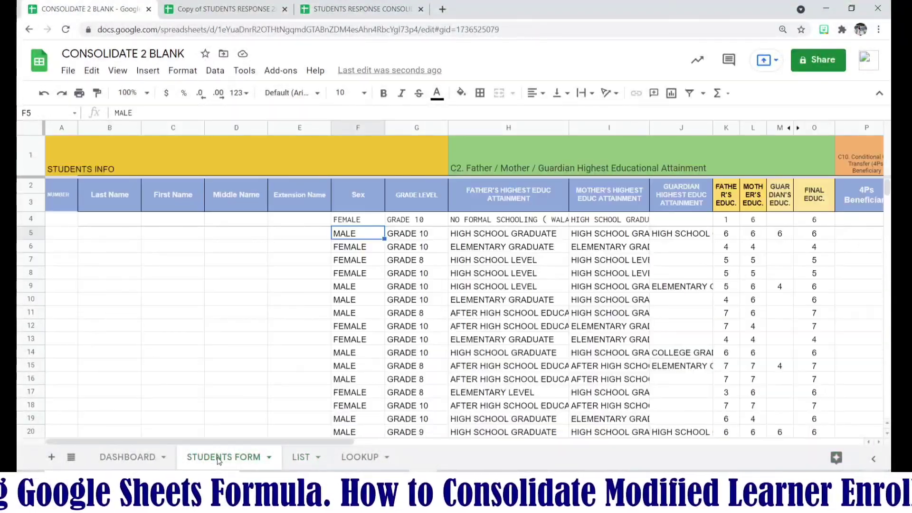
left_click(132, 224)
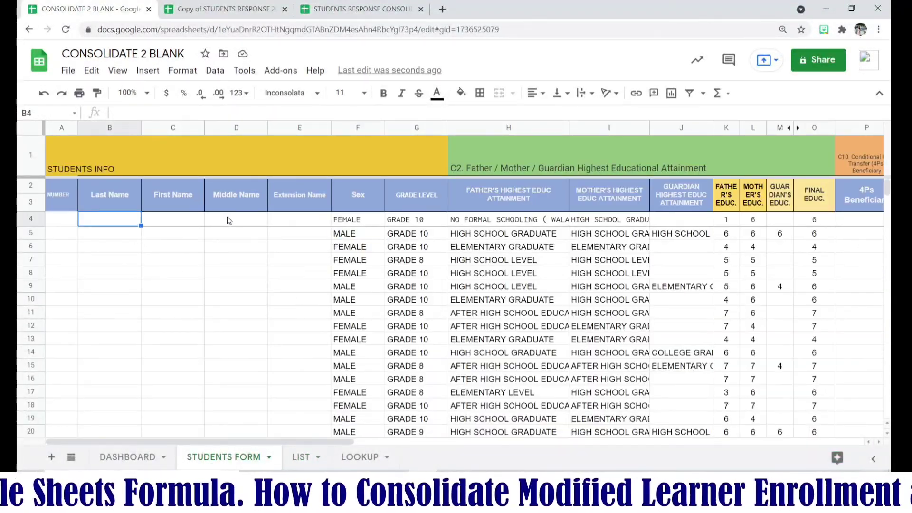
left_click(235, 224)
left_click(309, 222)
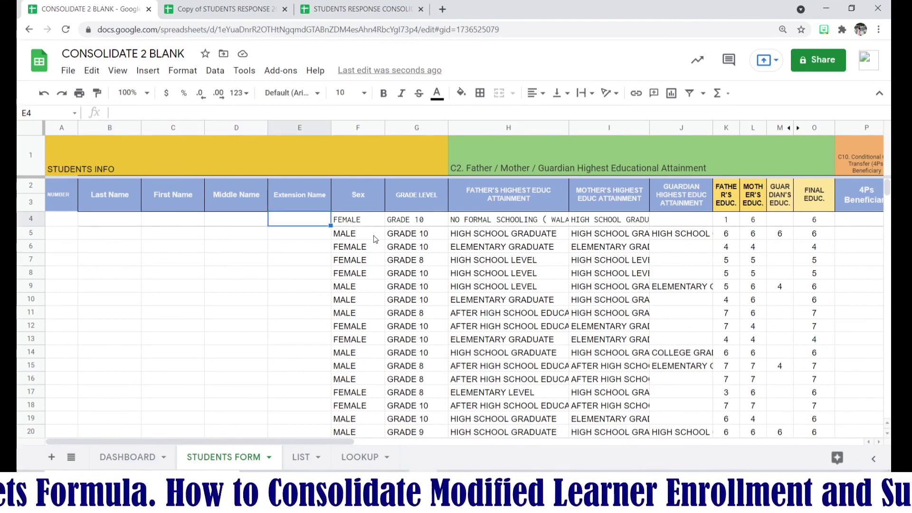
key("Right")
key("Right")
key("Right")
key("Right")
key("Right")
key("Right")
key("Right")
key("Right")
key("Right")
key("Right")
key("Right")
key("Right")
key("Right")
key("Right")
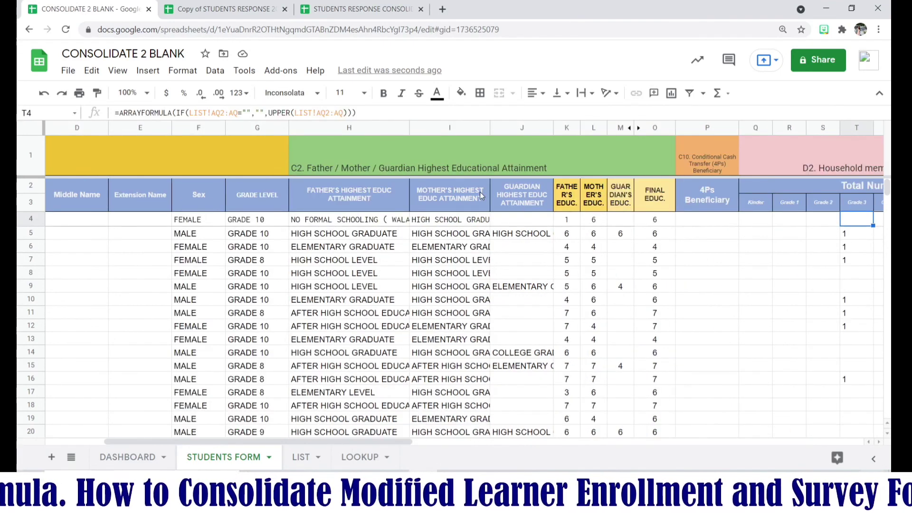
key("Left")
key("Left")
key("Left")
key("Left")
key("Left")
key("Left")
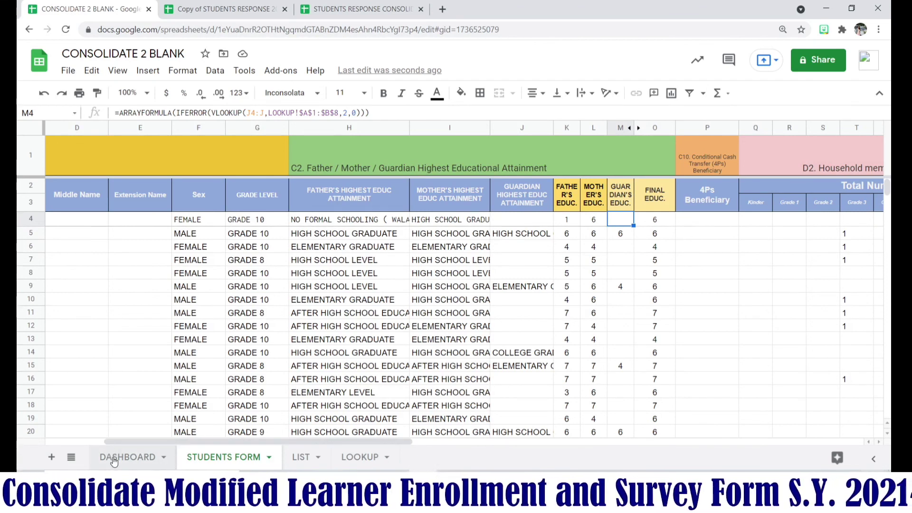
Check row 4 under 4Ps Beneficiary and the Kinder to Grade 4 household columns for formulas
left_click(708, 217)
key("Right")
key("Right")
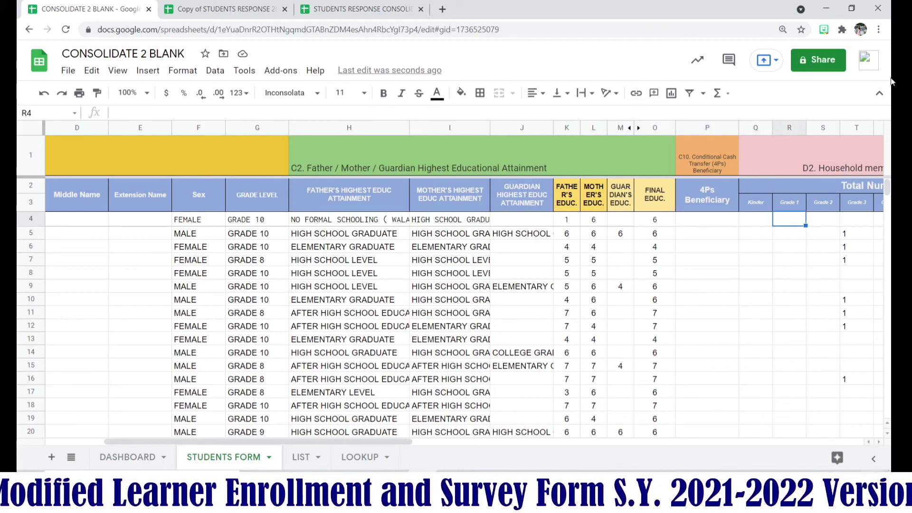
key("Right")
key("Right")
key("Left")
key("Left")
key("Left")
key("Right")
key("Right")
key("Right")
key("Right")
key("Right")
key("Right")
key("Right")
key("Right")
key("Right")
key("Right")
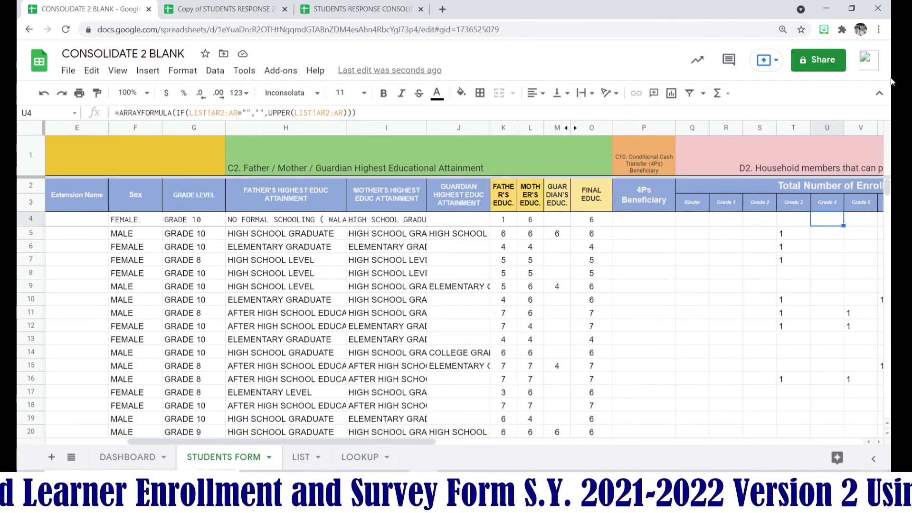
key("Left")
key("Left")
key("Left")
key("Left")
key("Left")
key("Left")
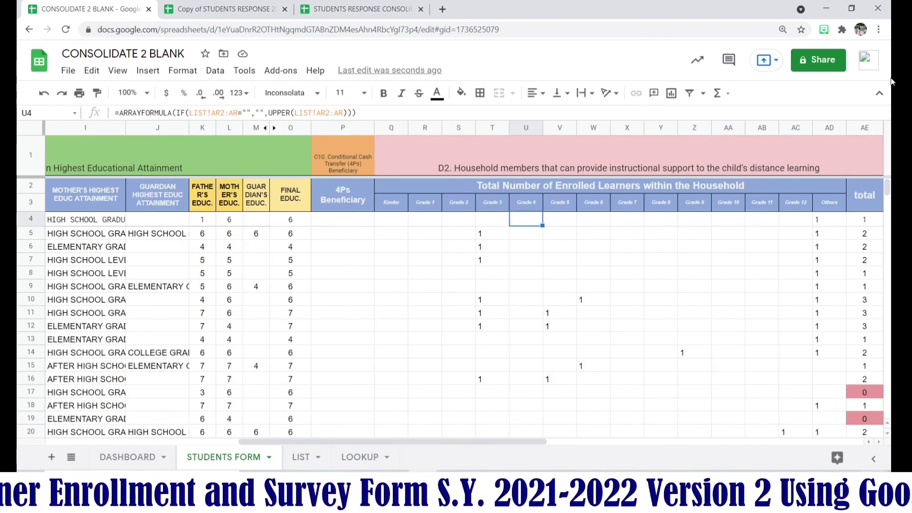
Examine the remaining enrolled-learner columns in row 4, including the Others formula in AD4 and the total formula in AE4
key("Right")
key("Right")
key("Right")
key("Right")
key("Right")
key("Right")
key("Right")
key("Right")
key("Right")
key("Right")
key("Right")
key("Left")
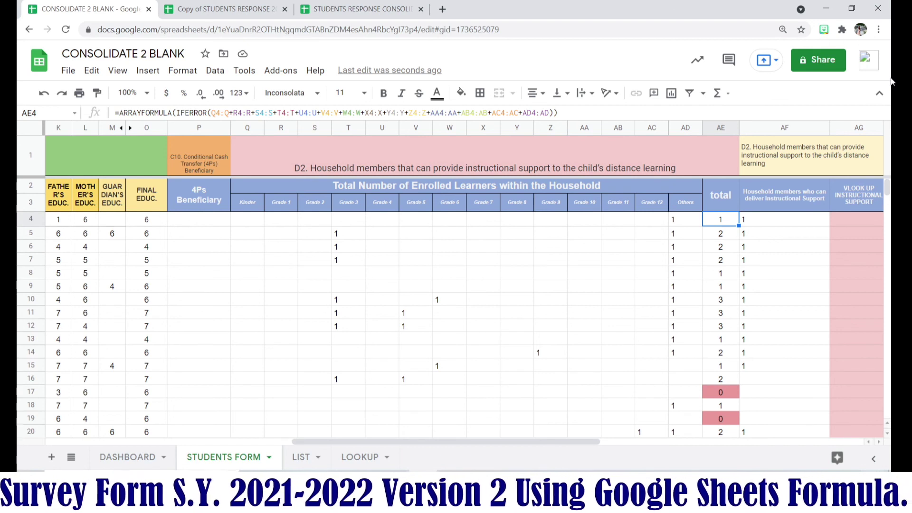
key("Right")
key("Left")
key("Left")
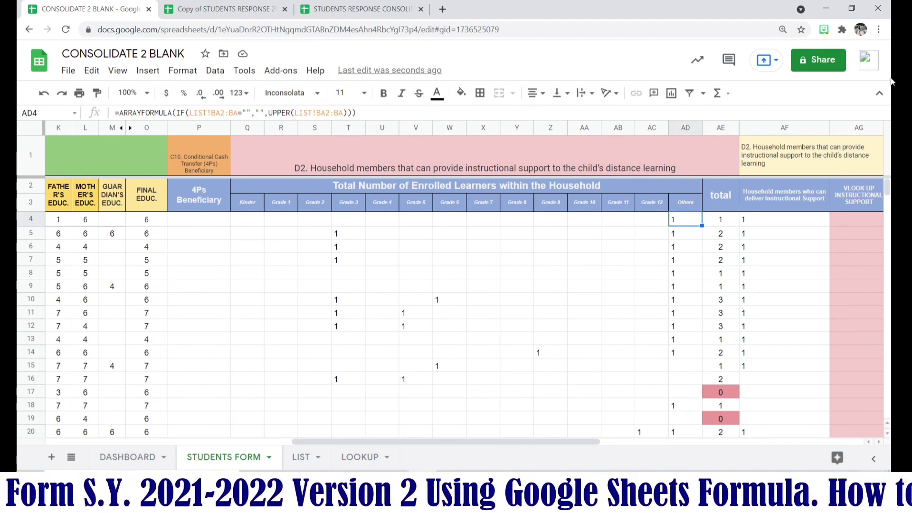
Inspect the row 4 formulas between the Grade 2 and Grade 12 columns of the household learner section
left_click(329, 220)
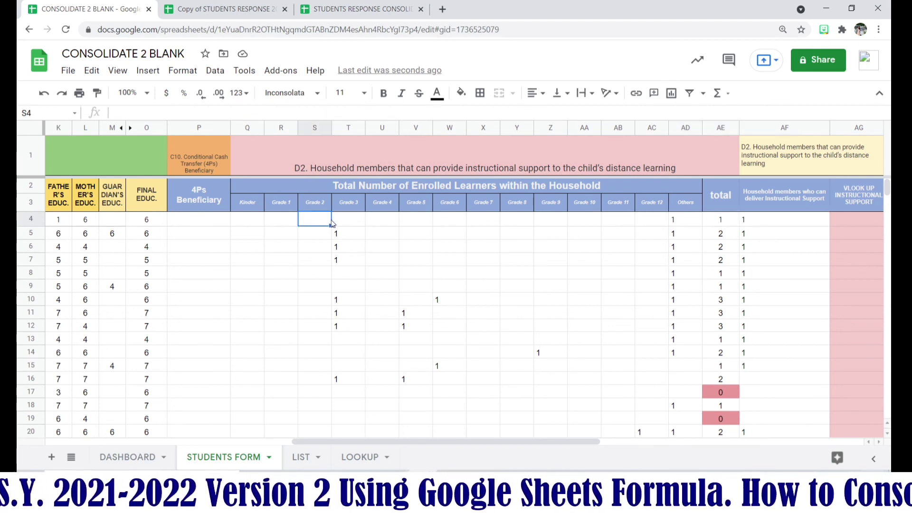
left_click(350, 219)
left_click(370, 219)
left_click(432, 224)
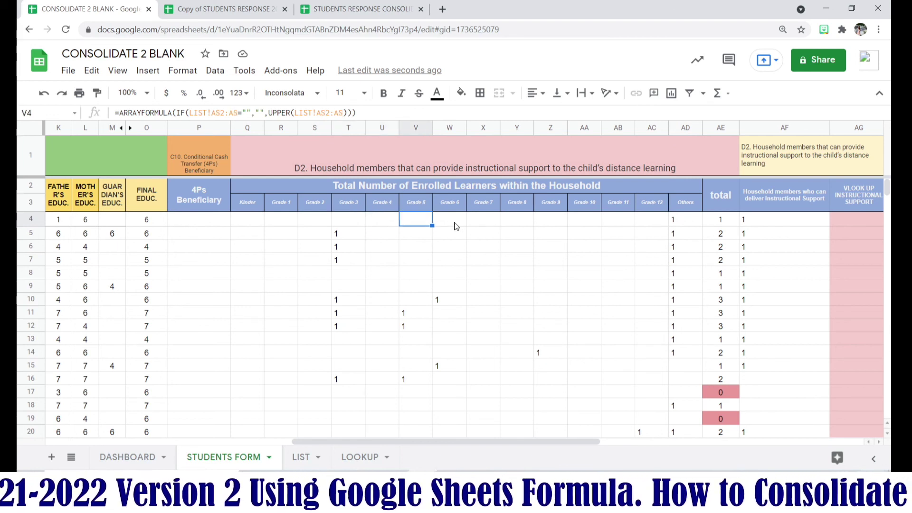
left_click(455, 223)
left_click(515, 222)
left_click(584, 221)
left_click(660, 222)
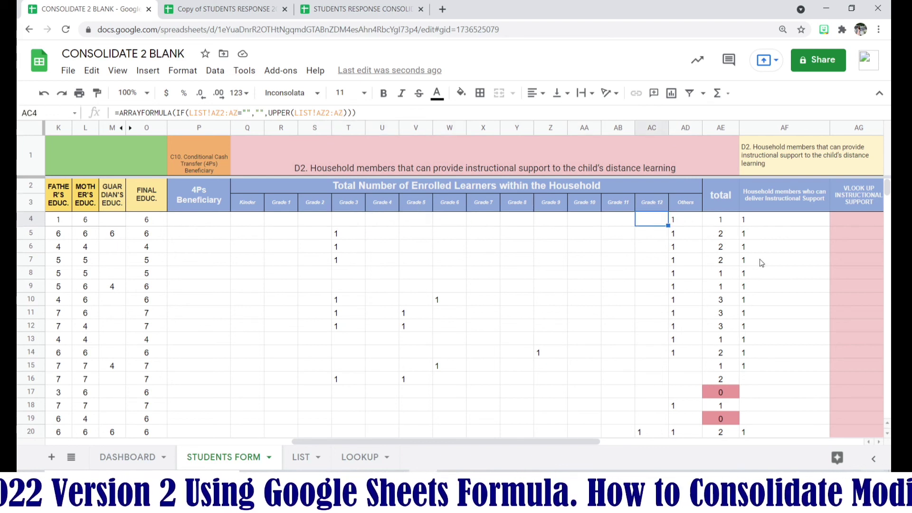
Inspect the row 4 formulas for instructional support, devices and internet connectivity, including the VLOOKUPs in AK4 and AG4
left_click(751, 225)
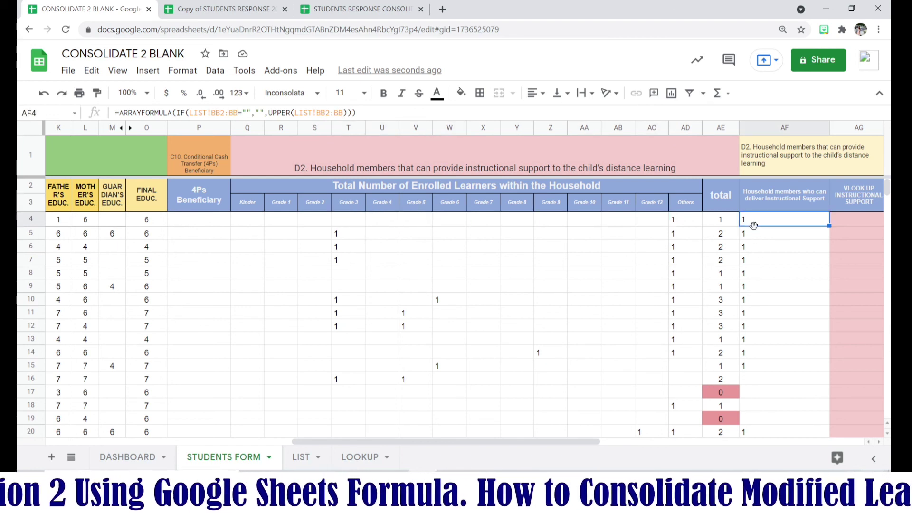
key("Right")
key("Right")
key("Right")
key("Right")
key("Right")
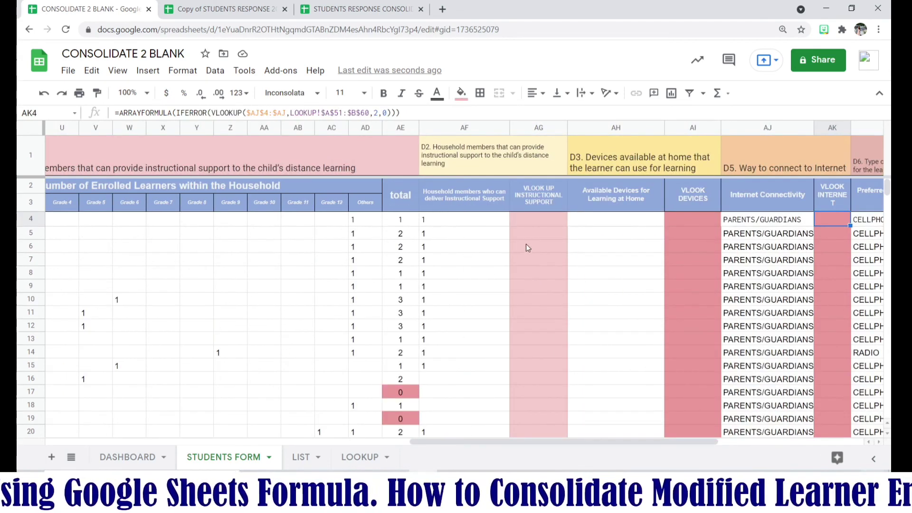
left_click(536, 224)
left_click(538, 196)
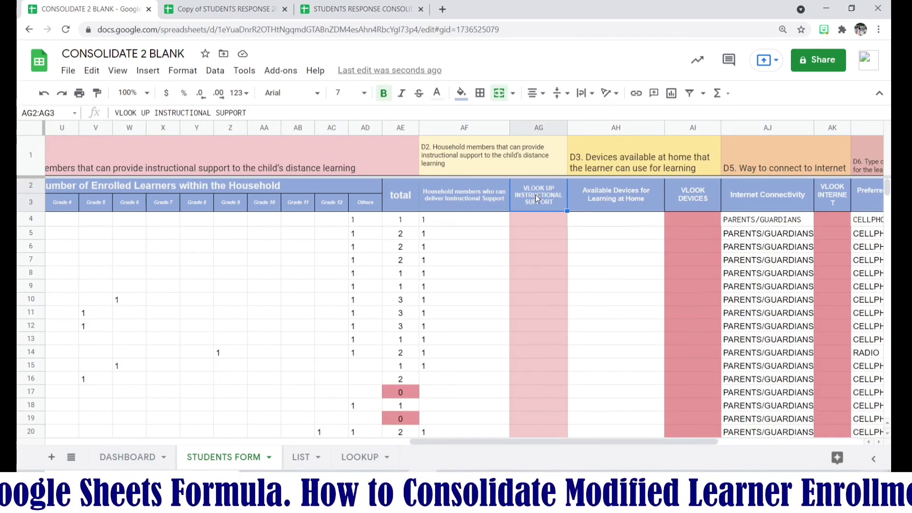
left_click(535, 225)
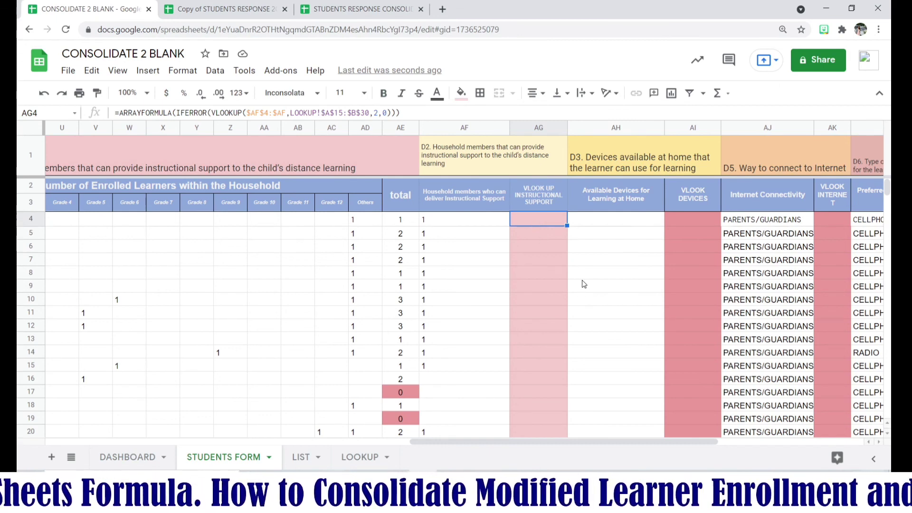
Try to open the protected formulas in AE4 (total) and AG4 (VLOOK UP INSTRUCTIONAL SUPPORT), dismissing each edit prompt
double_click(410, 225)
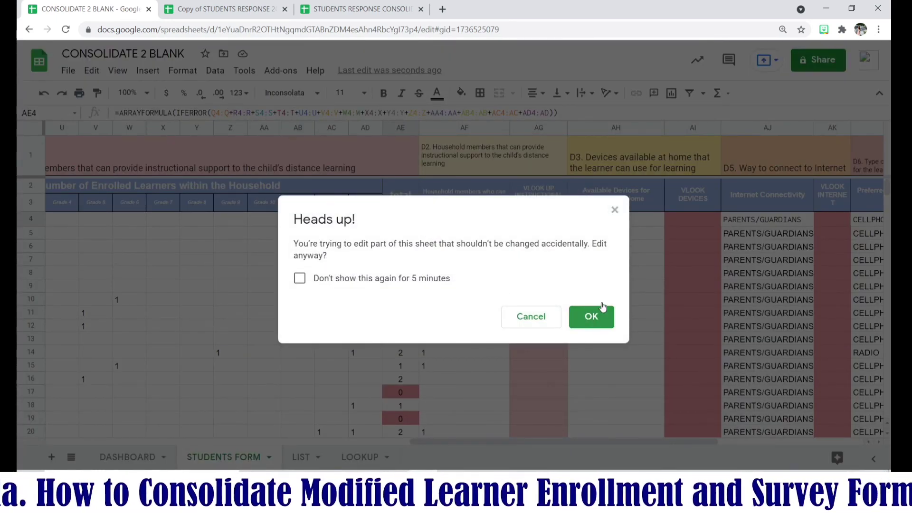
left_click(614, 210)
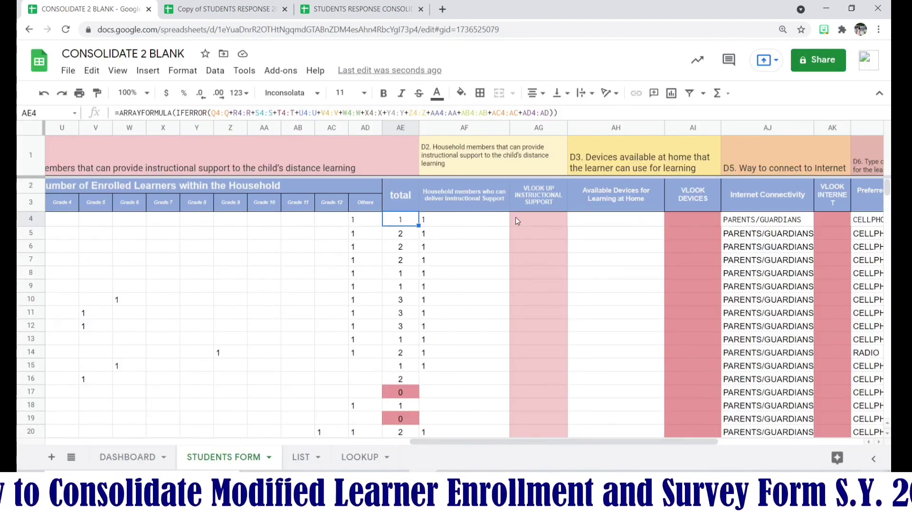
left_click(518, 221)
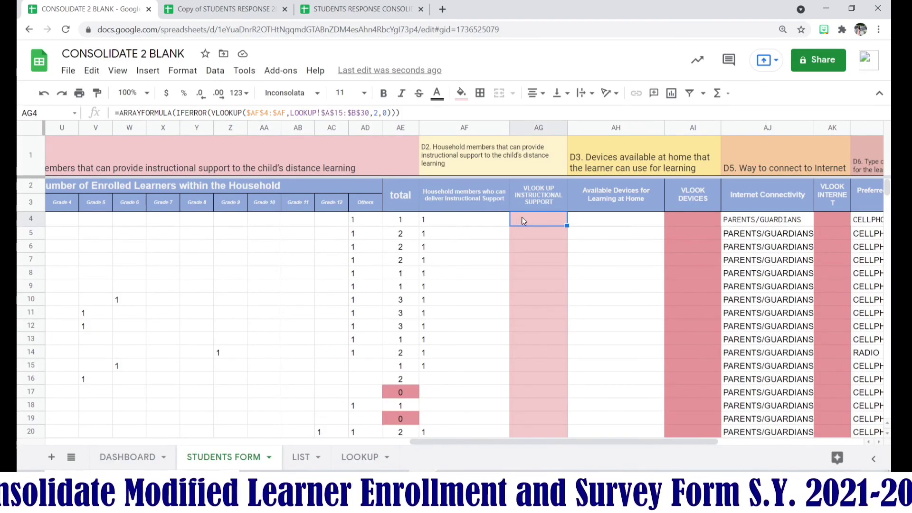
double_click(523, 220)
left_click(617, 208)
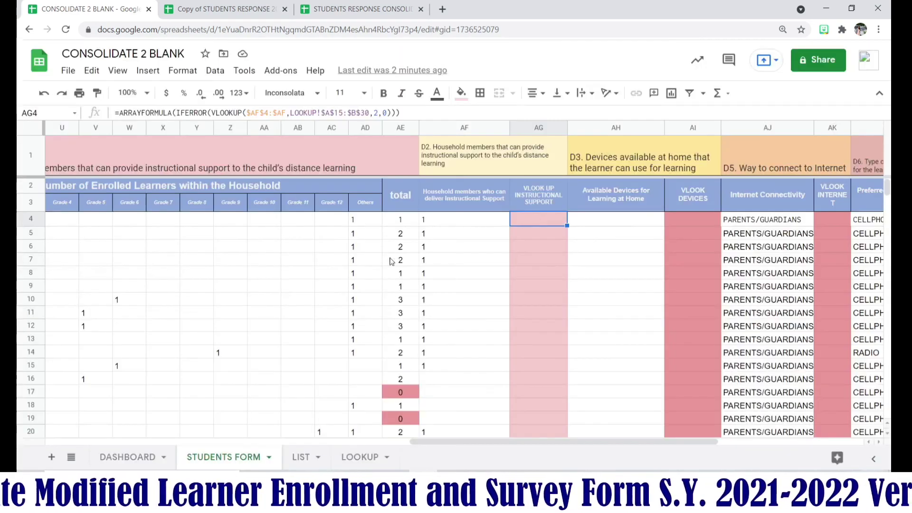
Inspect the row 4 formulas for instructional support, available devices, modality lookup and internet connectivity in AF4, AH4, AM4 and AJ4
left_click(488, 221)
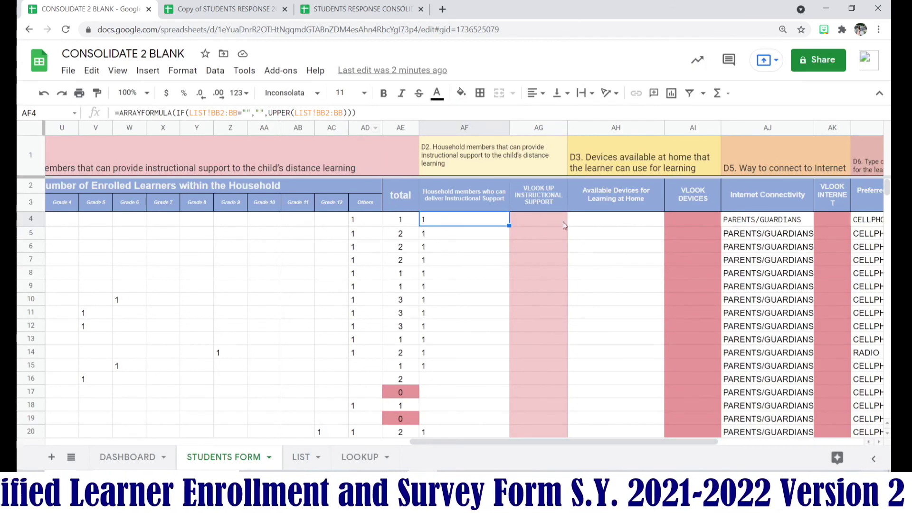
left_click(606, 222)
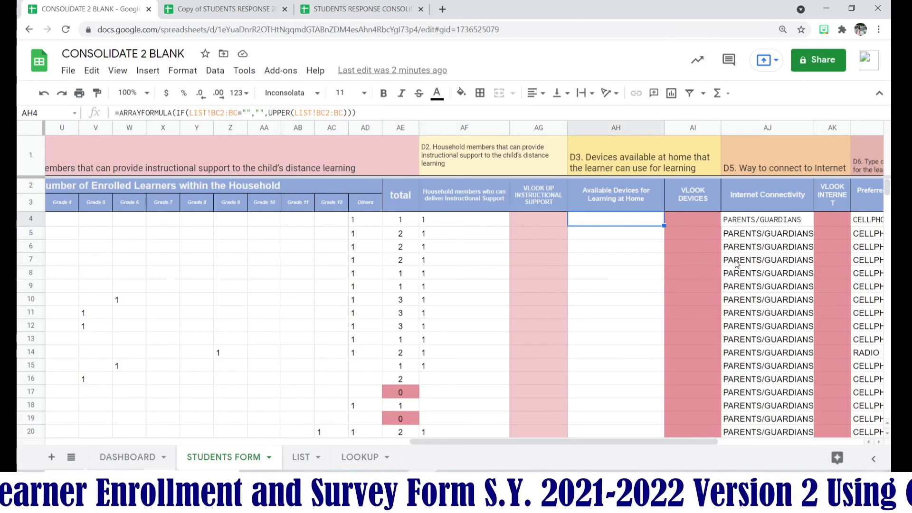
key("Right")
key("Right")
key("Right")
key("Right")
key("Right")
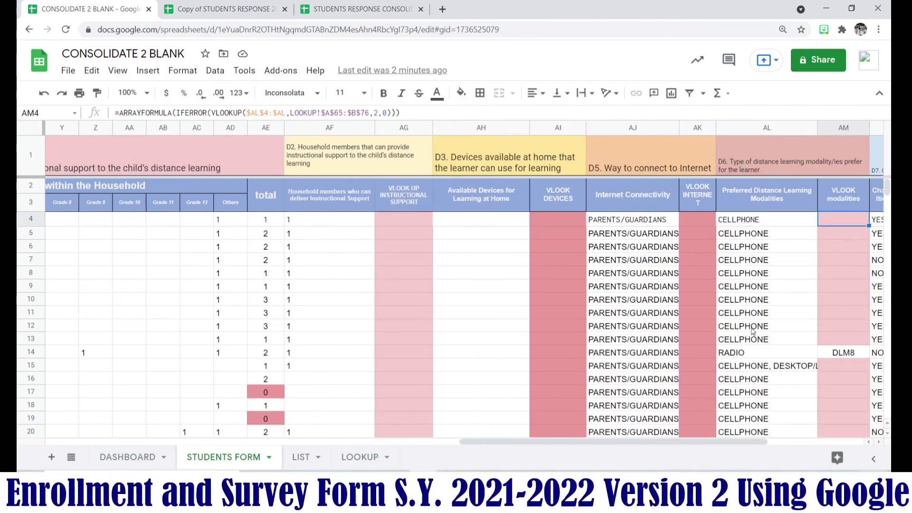
left_click(642, 222)
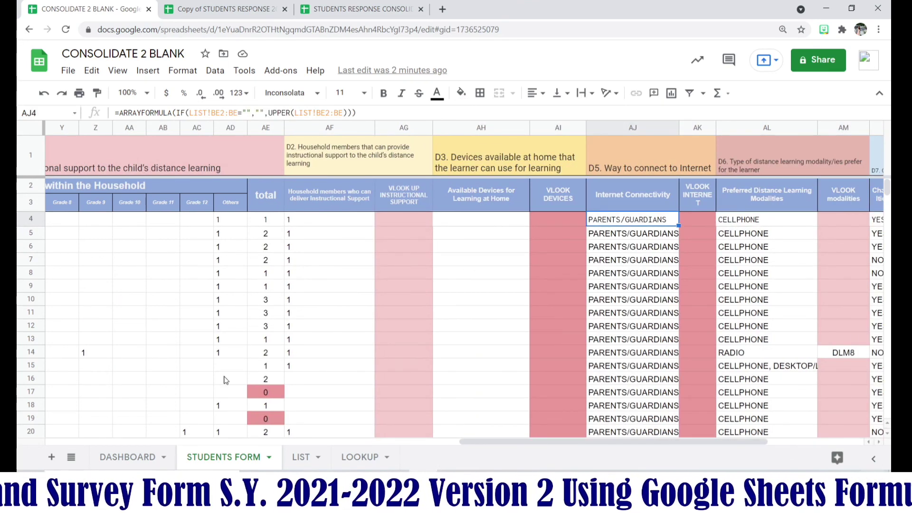
Check the survey response columns BA to BM on the LIST sheet against the STUDENTS FORM columns
left_click(303, 464)
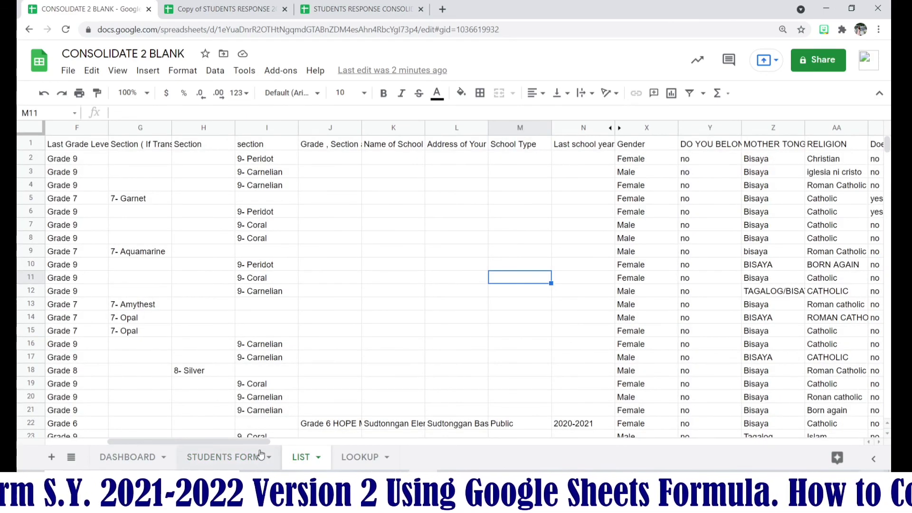
left_click_drag(260, 442, 688, 446)
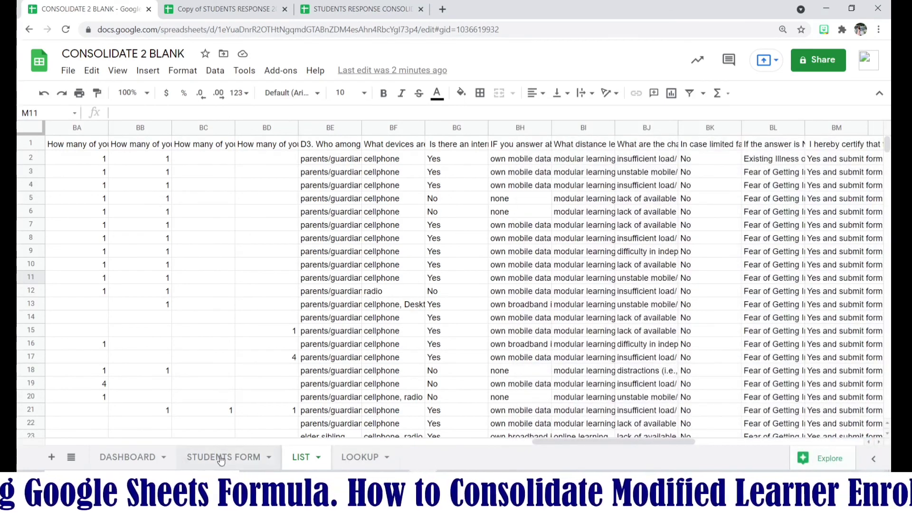
left_click(221, 458)
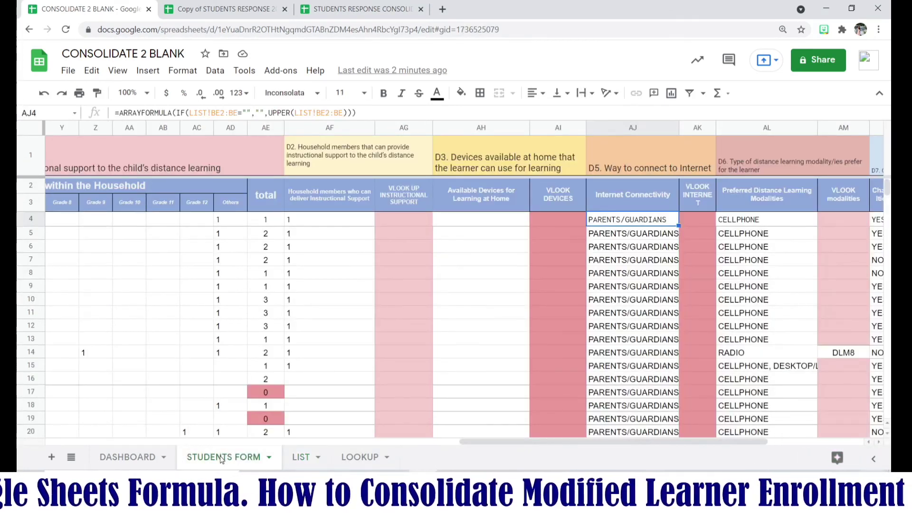
Review the LOOKUP sheet's code tables, from the D7 challenges back to the parents' highest educational attainment
left_click(360, 457)
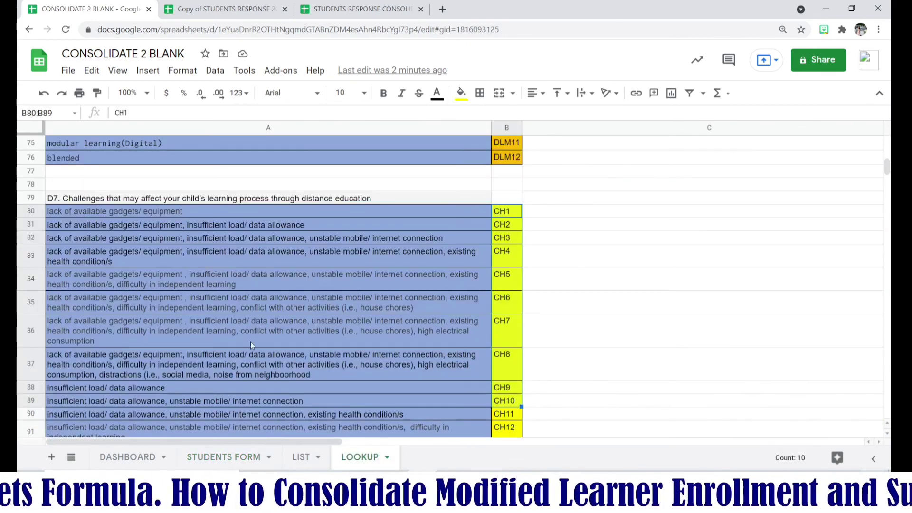
scroll(248, 336, "down", 5)
scroll(249, 335, "up", 10)
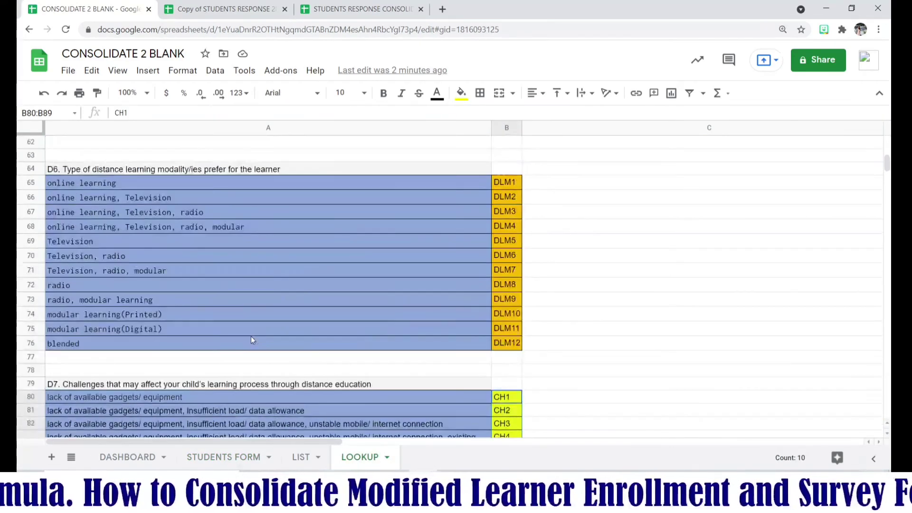
scroll(252, 338, "up", 12)
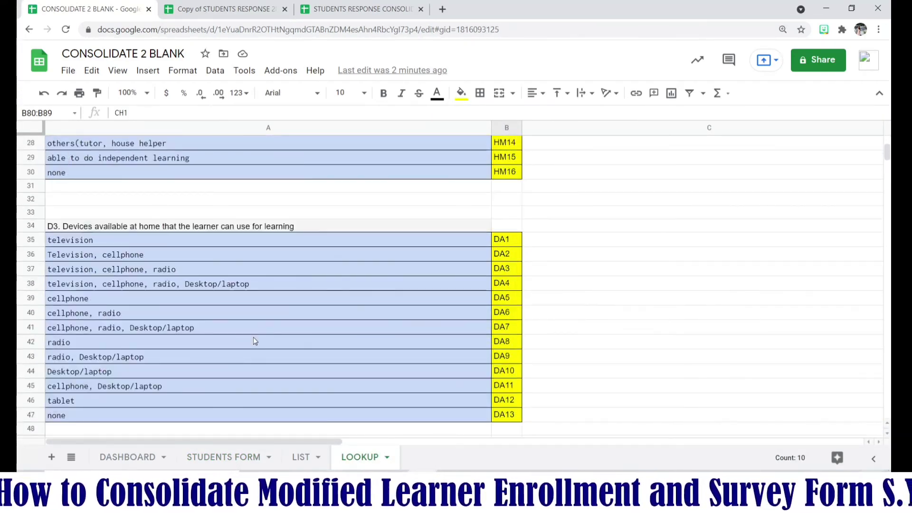
scroll(255, 341, "up", 9)
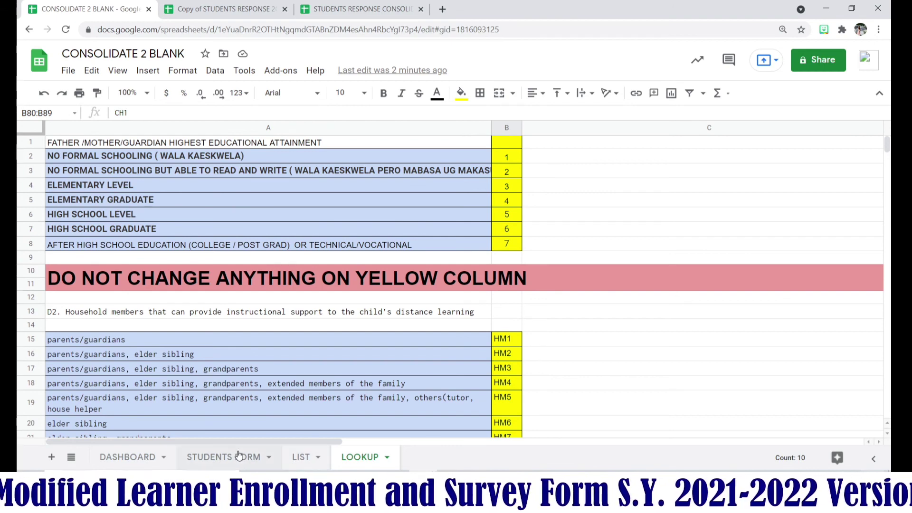
Compare the STUDENTS FORM internet connectivity column with the internet question's first response in LIST cell BG2
left_click(212, 459)
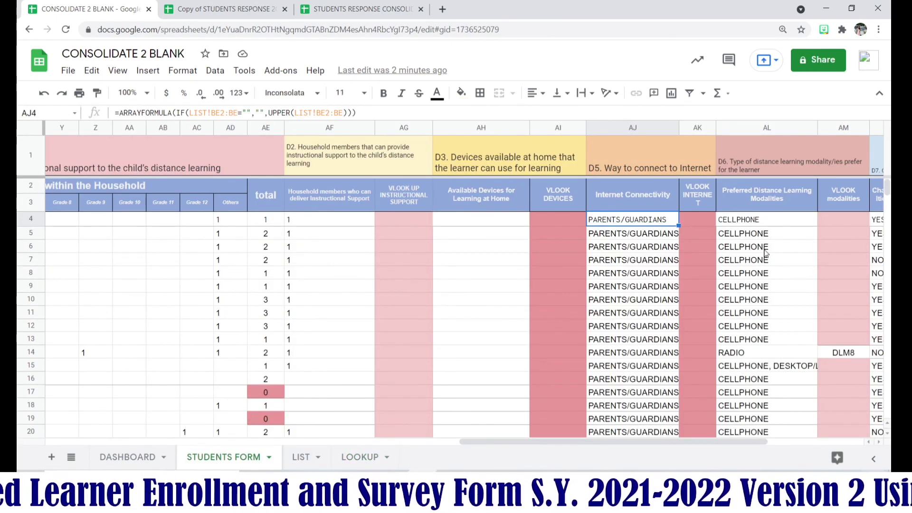
left_click(302, 458)
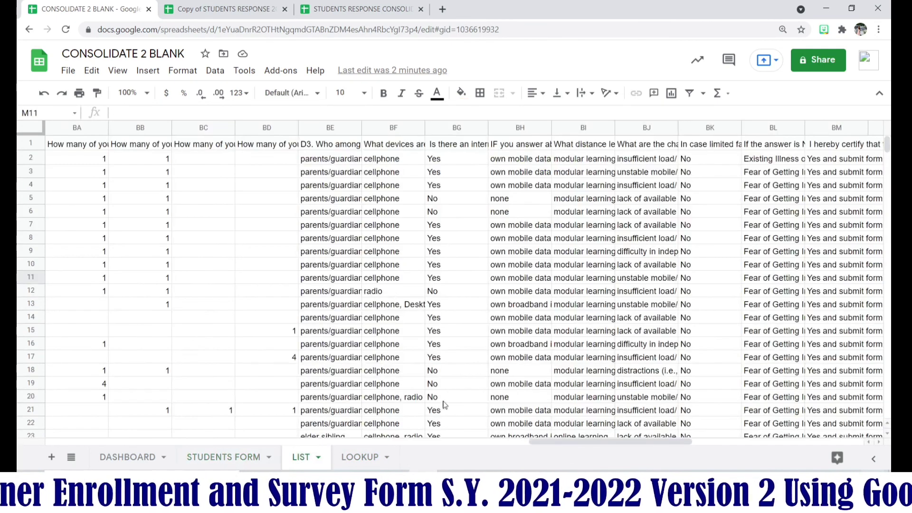
left_click(436, 160)
Examine the DASHBOARD tables from C2 to D2, including the total formulas for 4Ps beneficiaries in E33 and household learners in J42
left_click(128, 457)
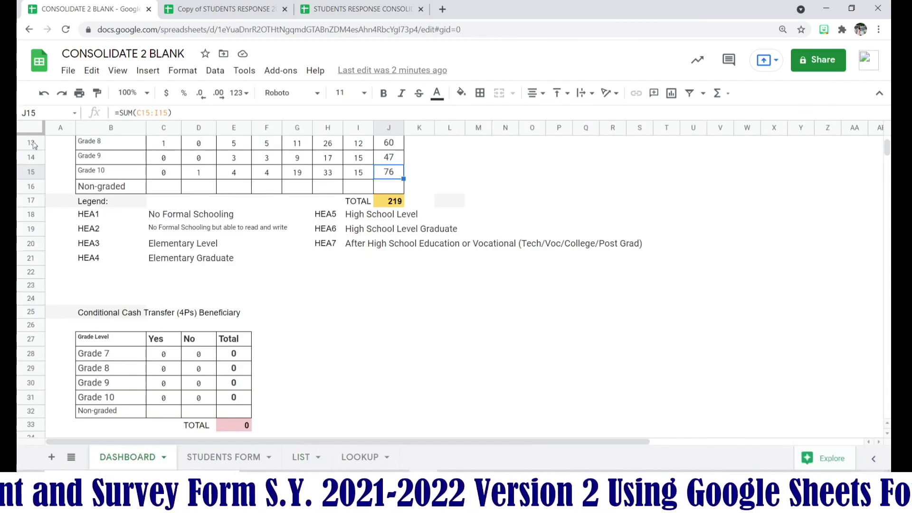
scroll(122, 319, "down", 4)
scroll(131, 359, "down", 3)
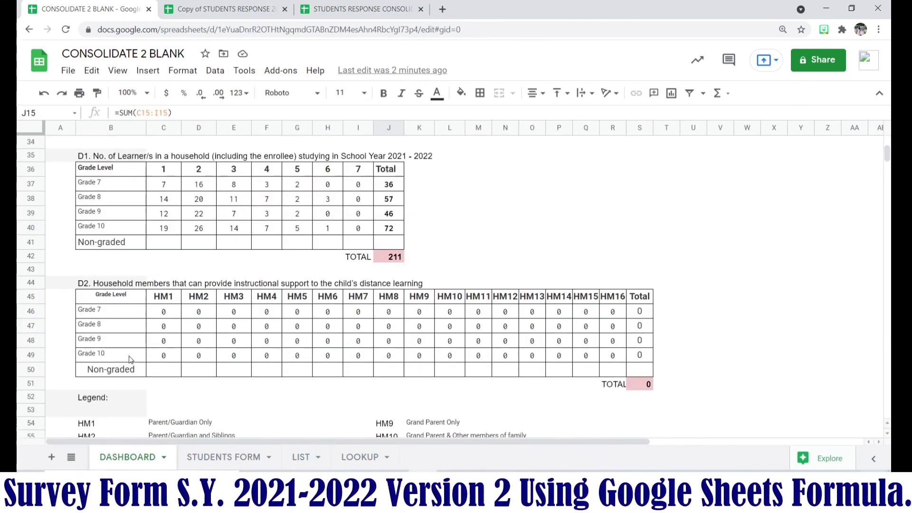
scroll(131, 360, "up", 3)
scroll(131, 359, "up", 1)
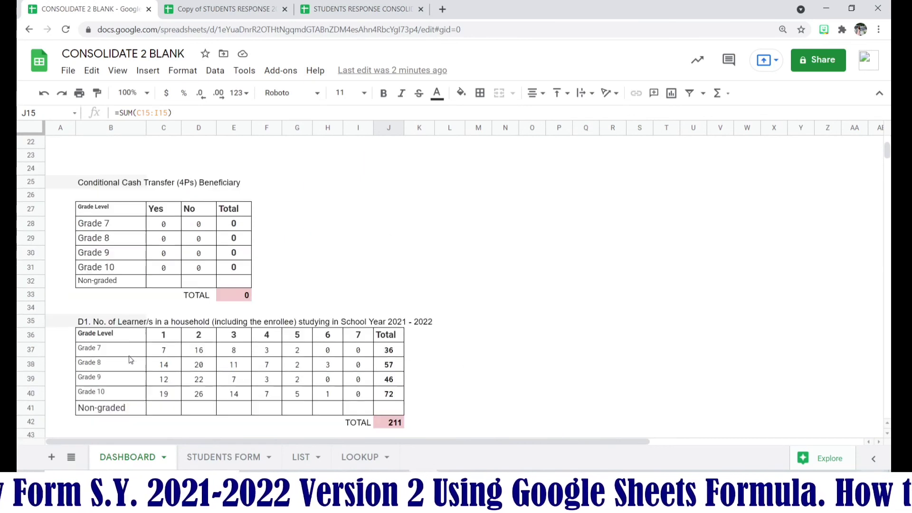
scroll(131, 360, "up", 1)
scroll(130, 360, "down", 2)
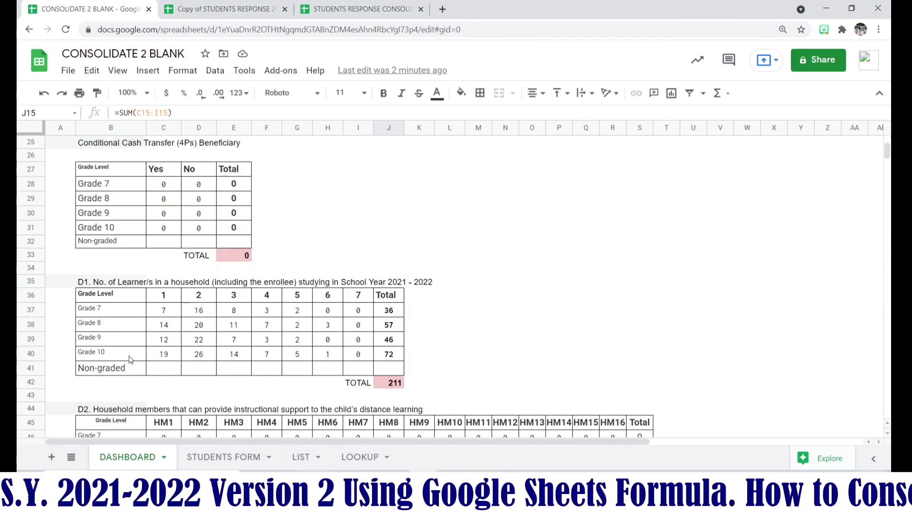
scroll(130, 360, "down", 1)
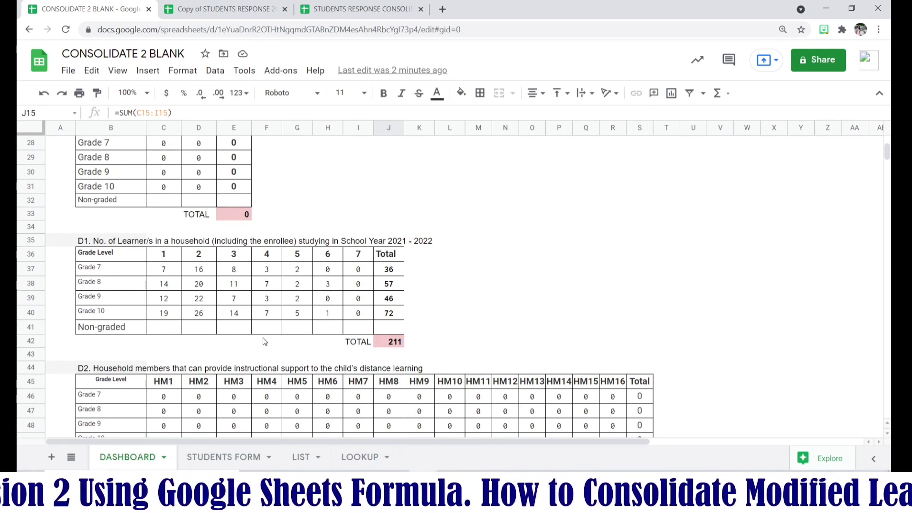
scroll(262, 339, "up", 6)
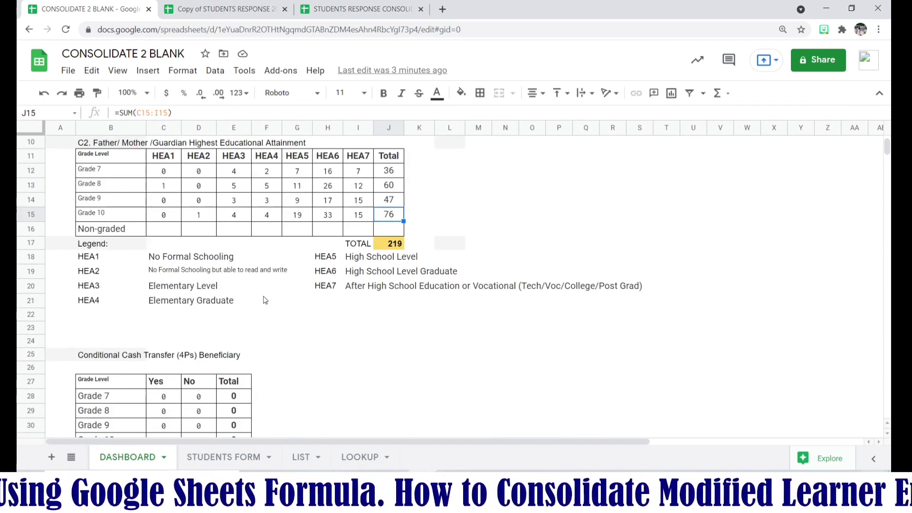
scroll(261, 310, "down", 4)
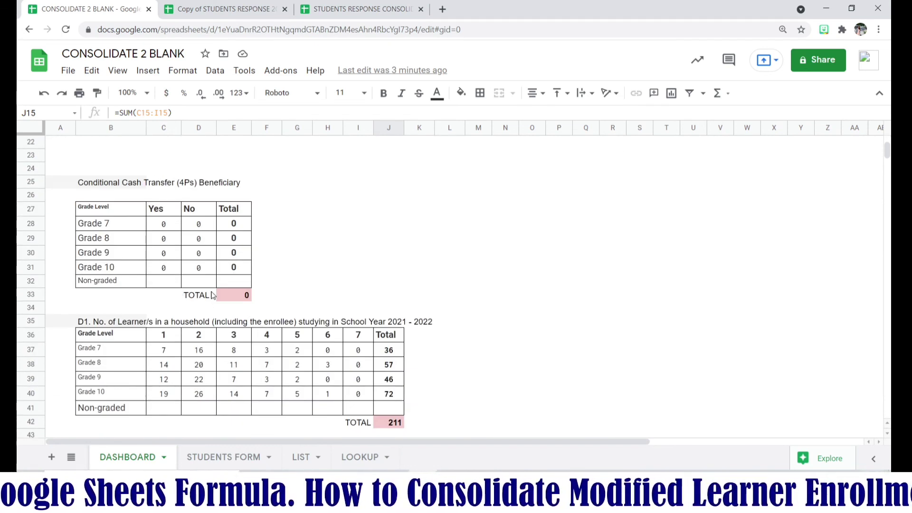
left_click(230, 297)
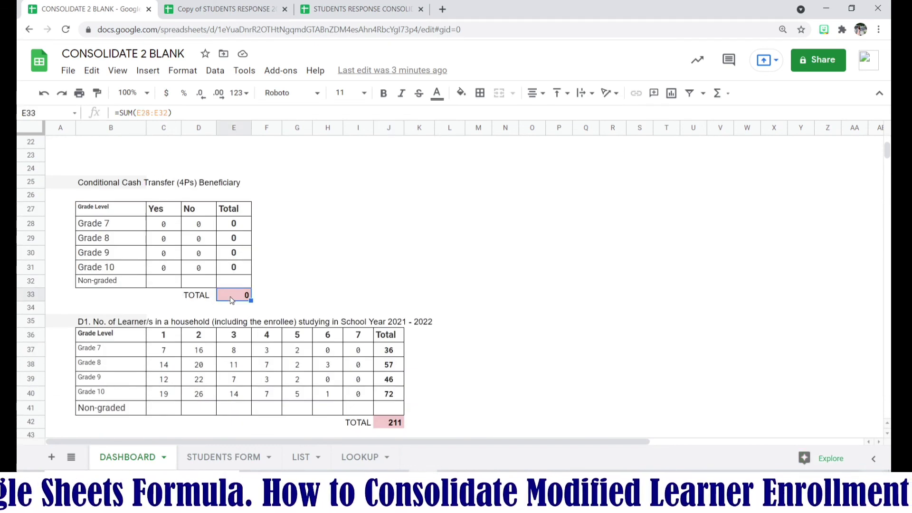
left_click(389, 425)
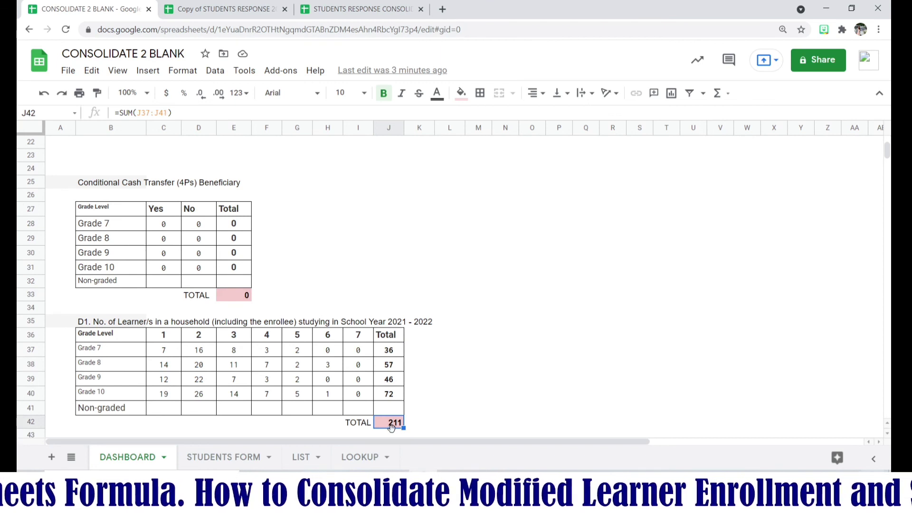
Select the row 4 enrolled-learner formulas from Kinder to Others, Q4:AD4, in STUDENTS FORM
left_click(250, 460)
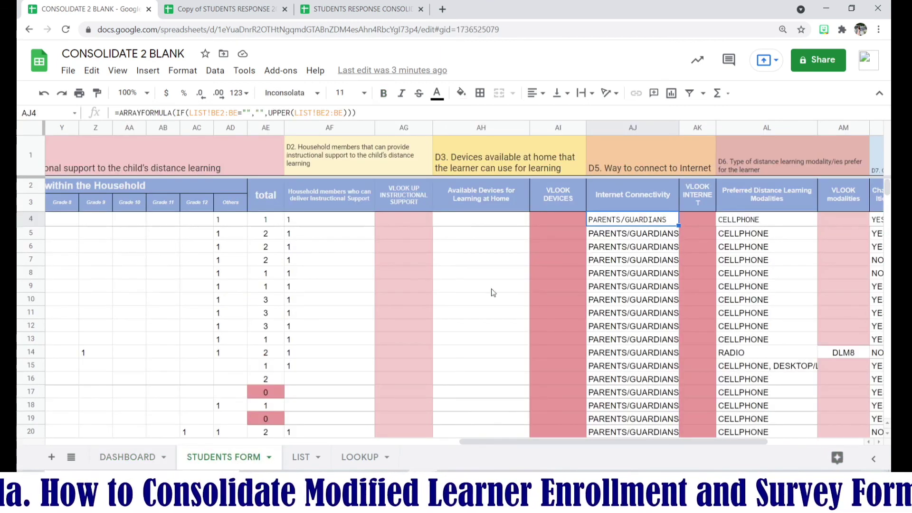
left_click(232, 235)
key("Left")
key("Left")
key("Left")
key("Left")
key("Left")
key("Left")
key("Left")
key("Left")
key("Left")
key("Left")
key("Left")
key("Left")
key("Left")
key("Left")
key("Left")
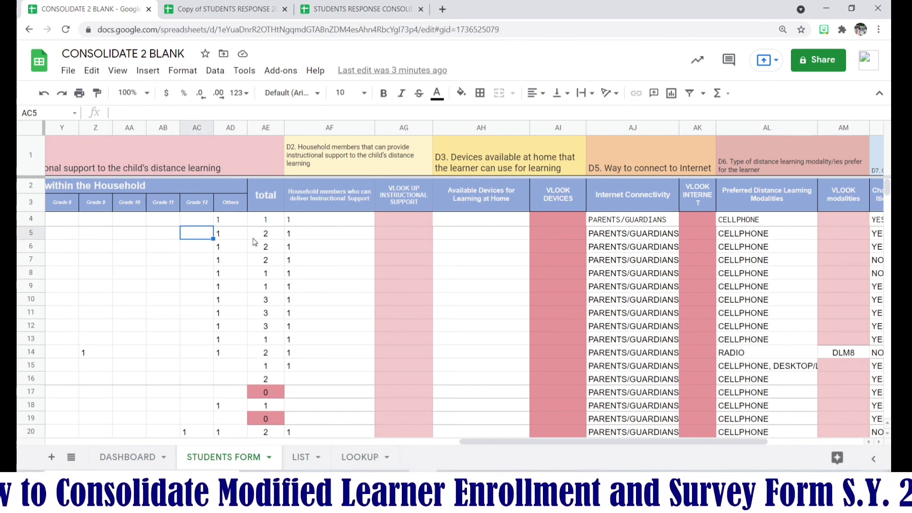
key("Left")
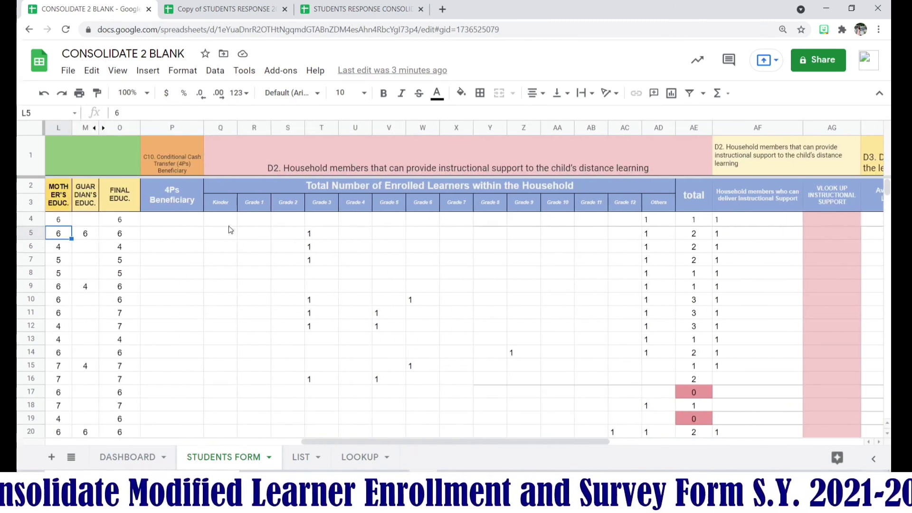
left_click_drag(221, 219, 648, 226)
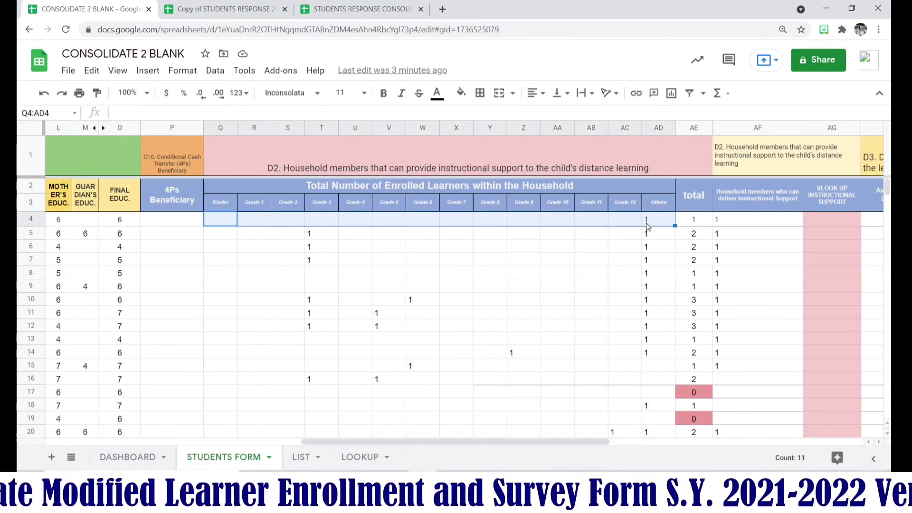
Clear the enrolled-learner cells Q4:AD4 on the STUDENTS FORM sheet
key("Delete")
left_click(632, 269)
left_click(779, 275)
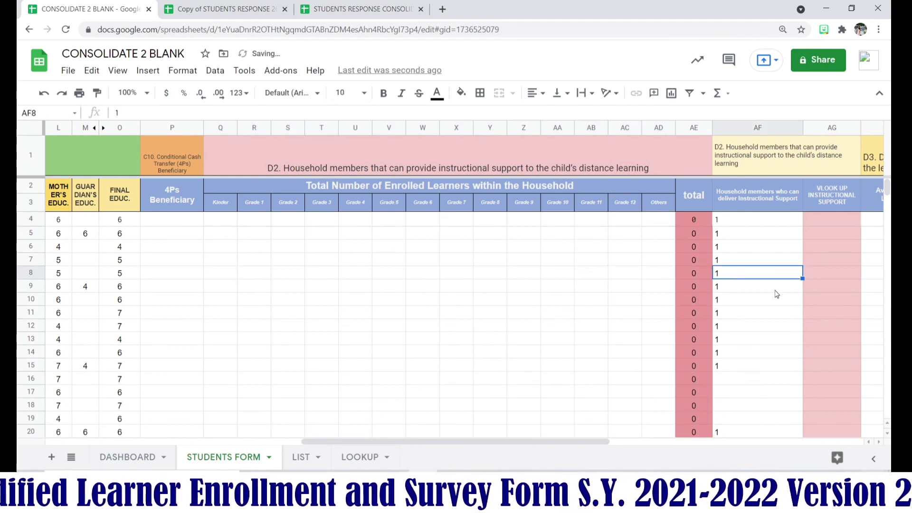
Clear cell AF4 under the household members who can deliver instructional support heading
key("Right")
key("Right")
key("Right")
key("Right")
key("Right")
key("Right")
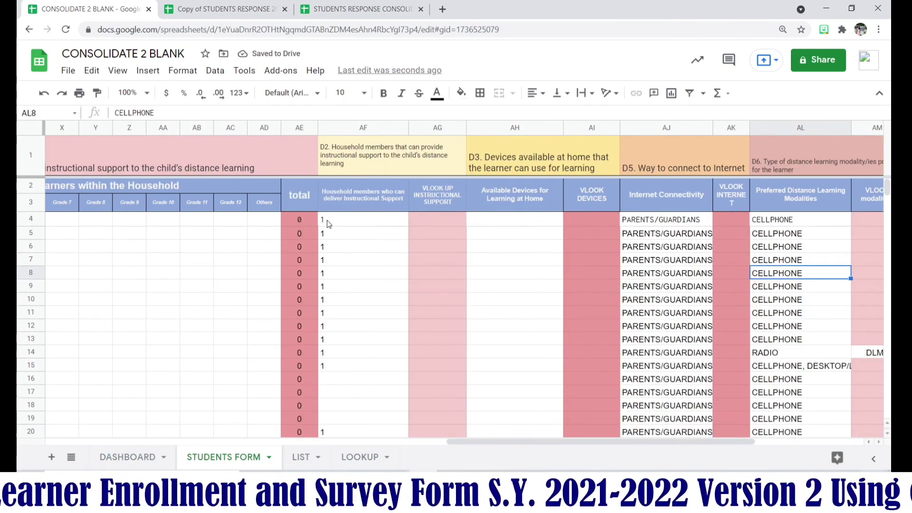
left_click(328, 222)
key("Delete")
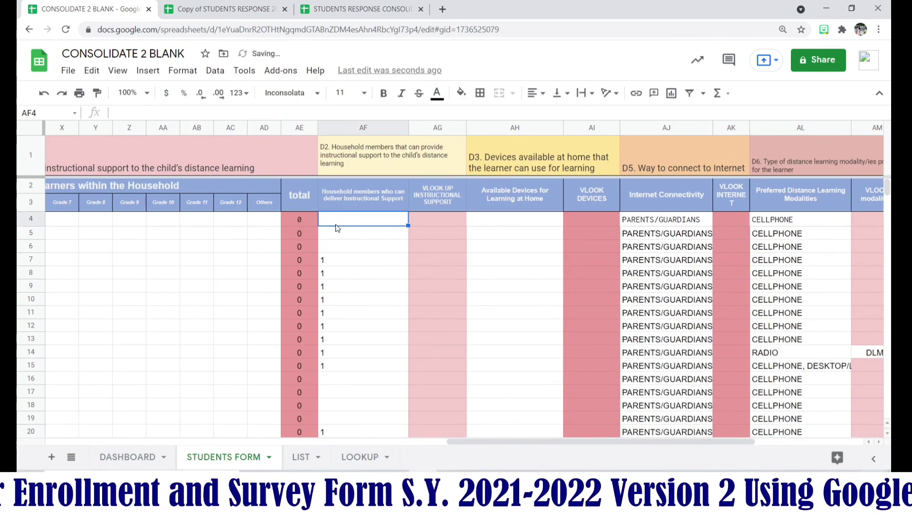
Copy the array formula text from AH4 into AF4 without shifting its references
left_click(508, 222)
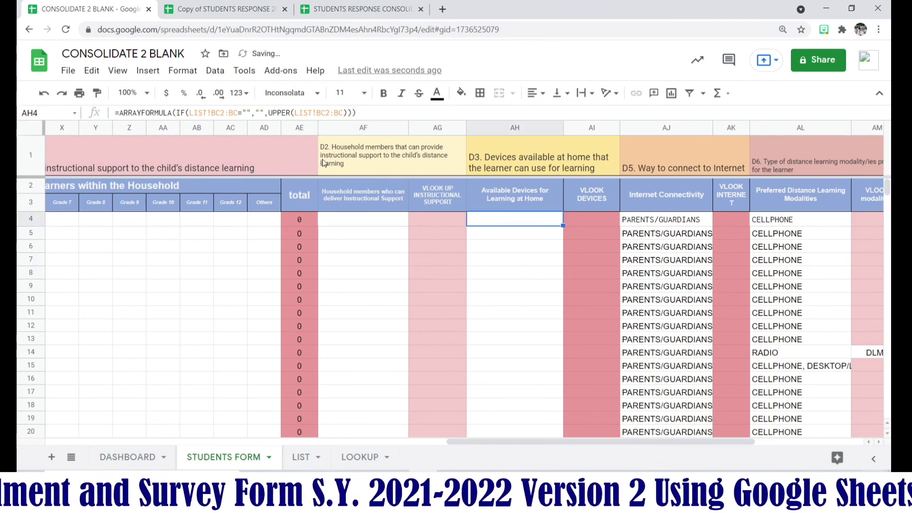
left_click_drag(356, 114, 112, 112)
key("ctrl+c")
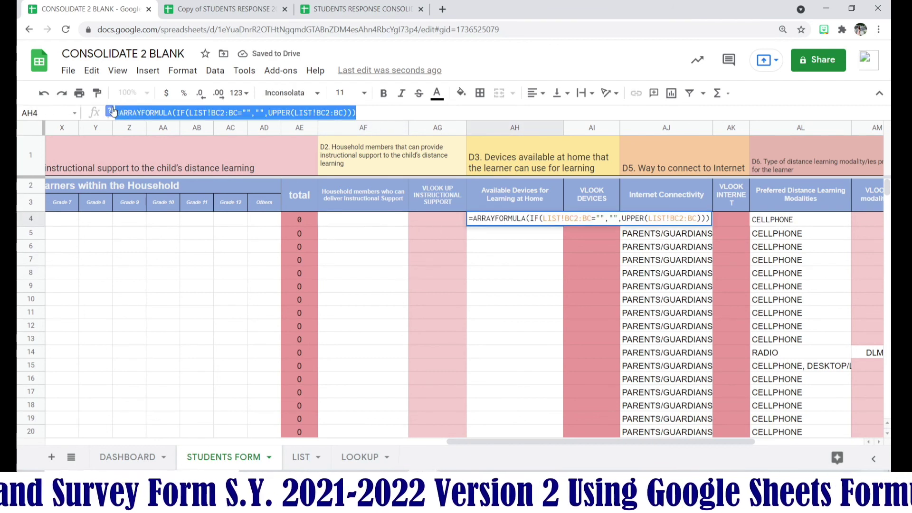
key("Escape")
left_click(366, 222)
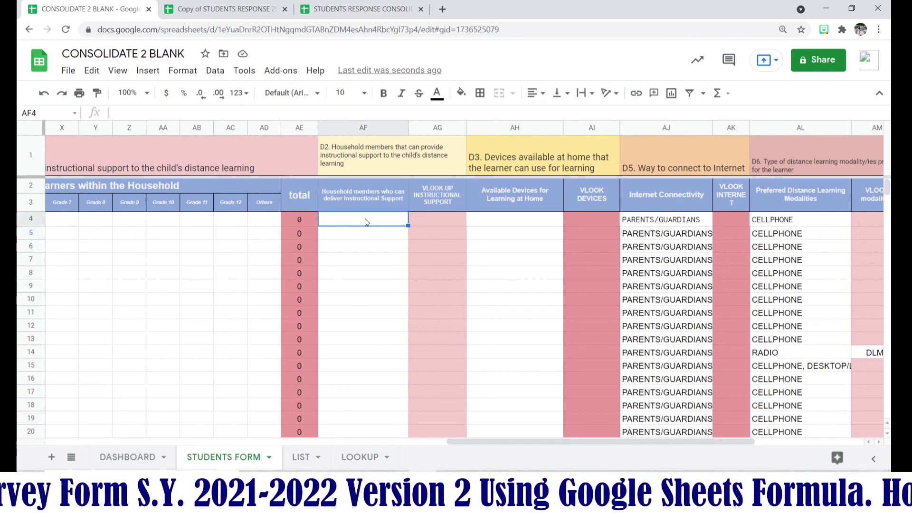
key("ctrl+v")
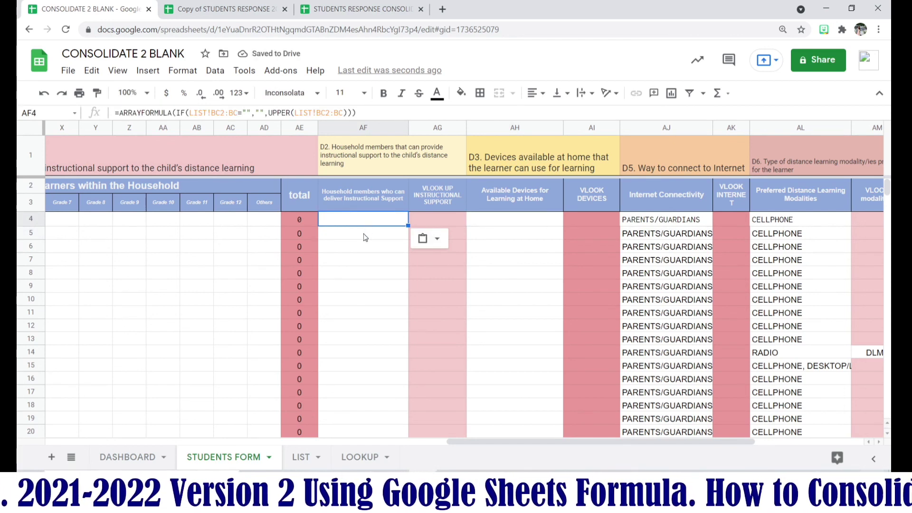
Check the LIST sheet for the household instructional support column and change both ranges in AF4's formula to LIST!BE2:BE
left_click(299, 458)
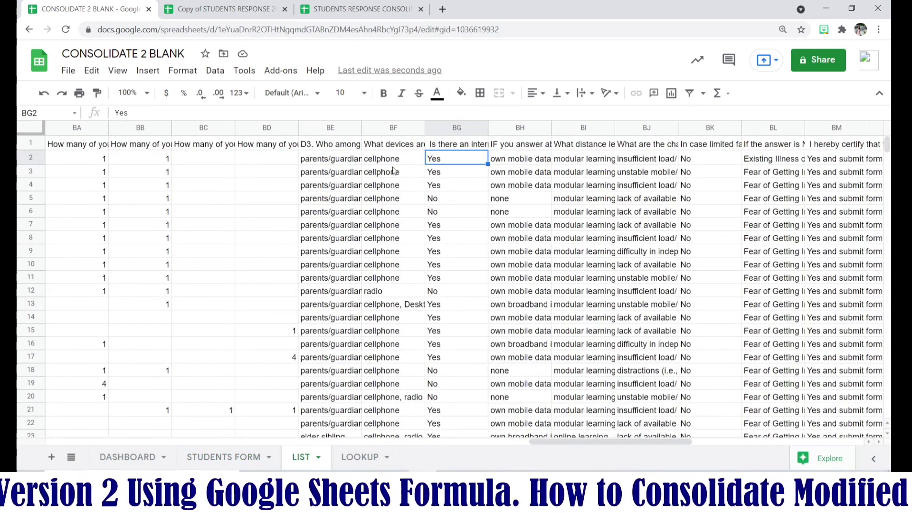
left_click(345, 145)
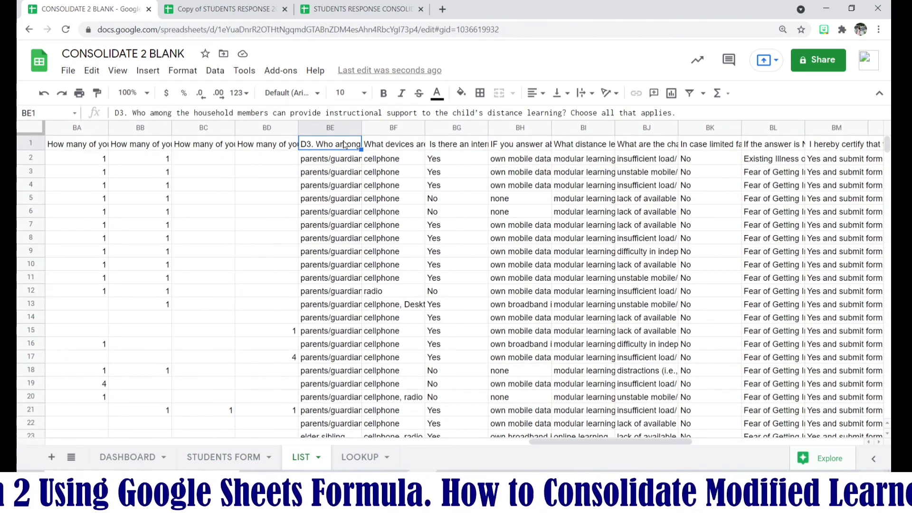
left_click(226, 459)
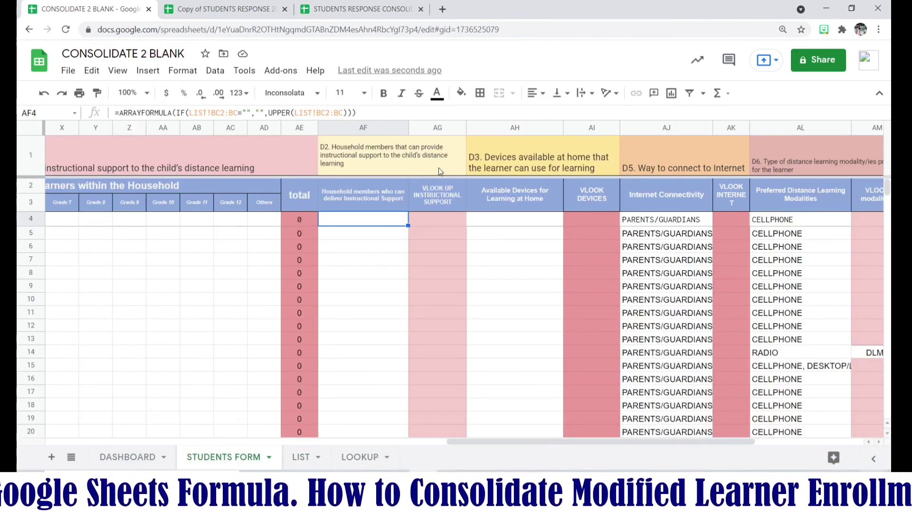
left_click(217, 112)
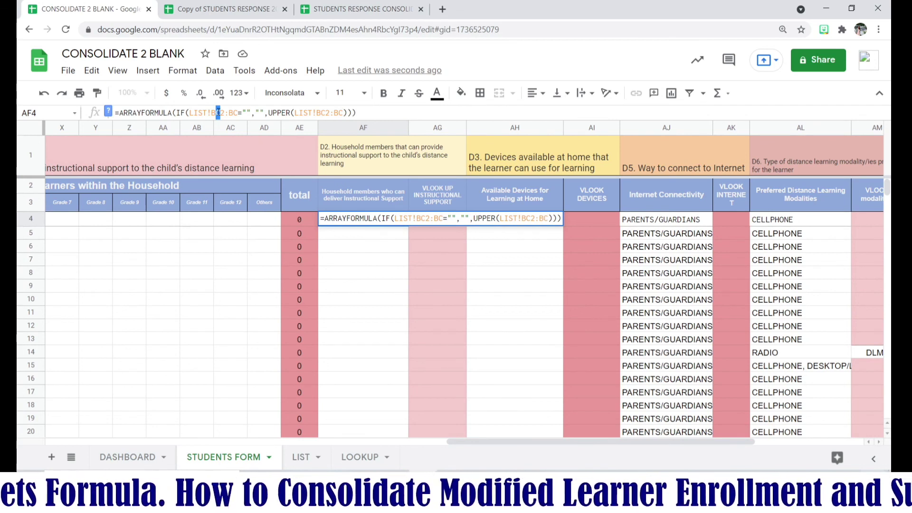
type("E")
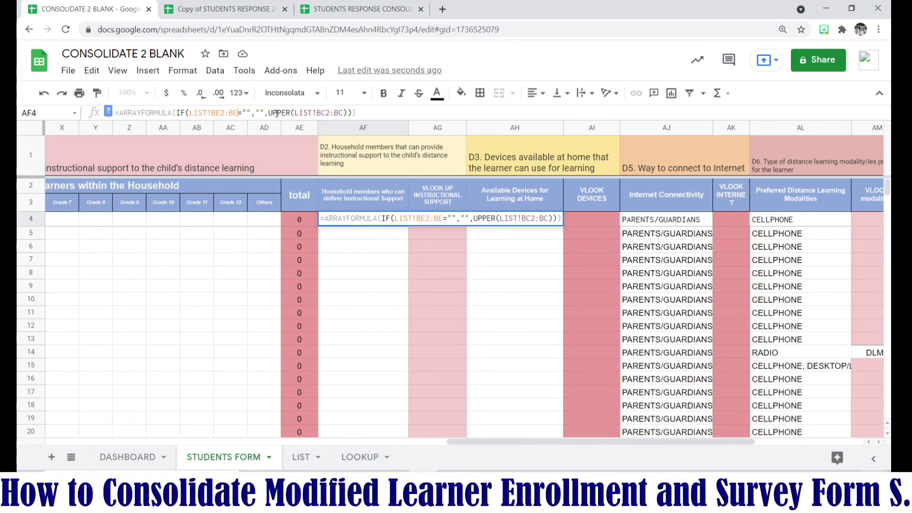
left_click_drag(318, 112, 325, 114)
left_click(321, 113)
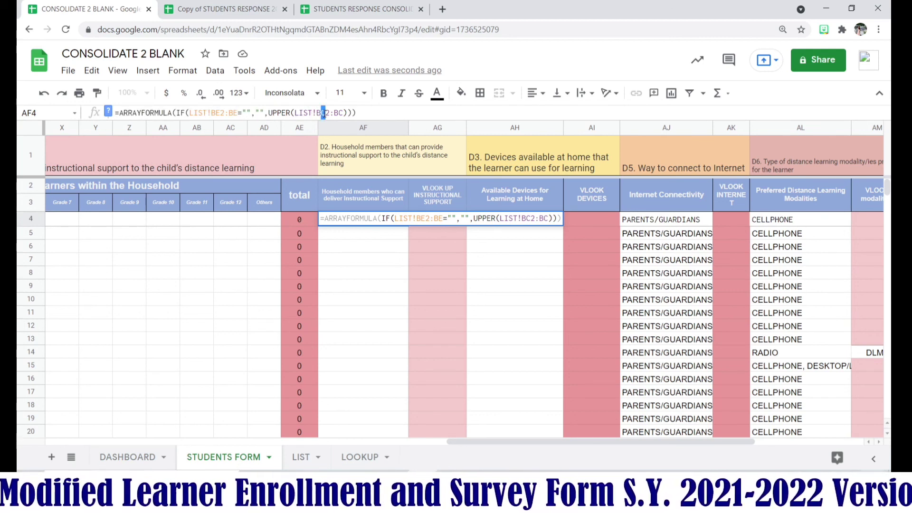
type("E2:B")
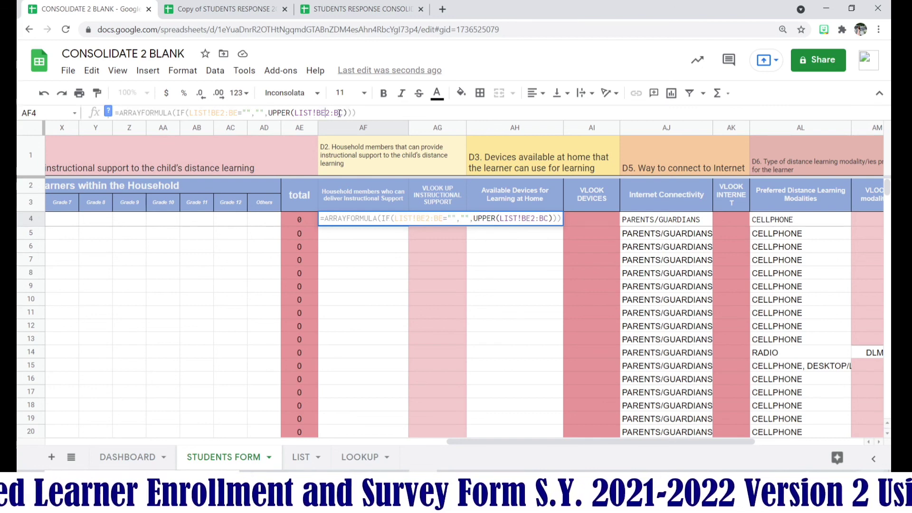
type("E")
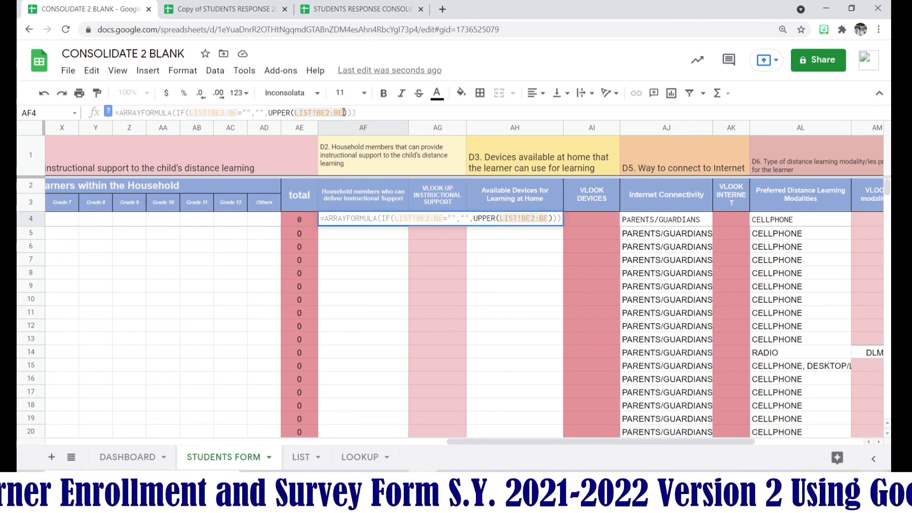
key("Return")
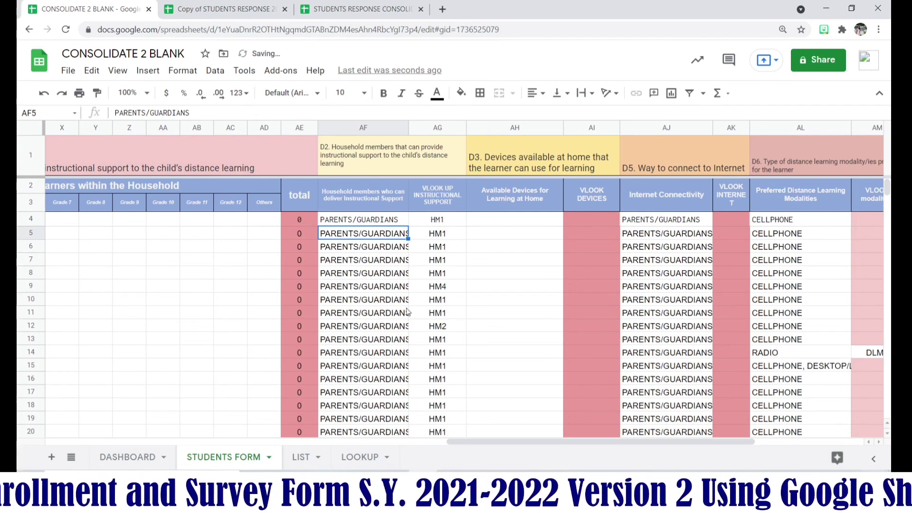
Clear the formula in AH4 under the Available Devices for Learning at Home heading
scroll(408, 313, "down", 3)
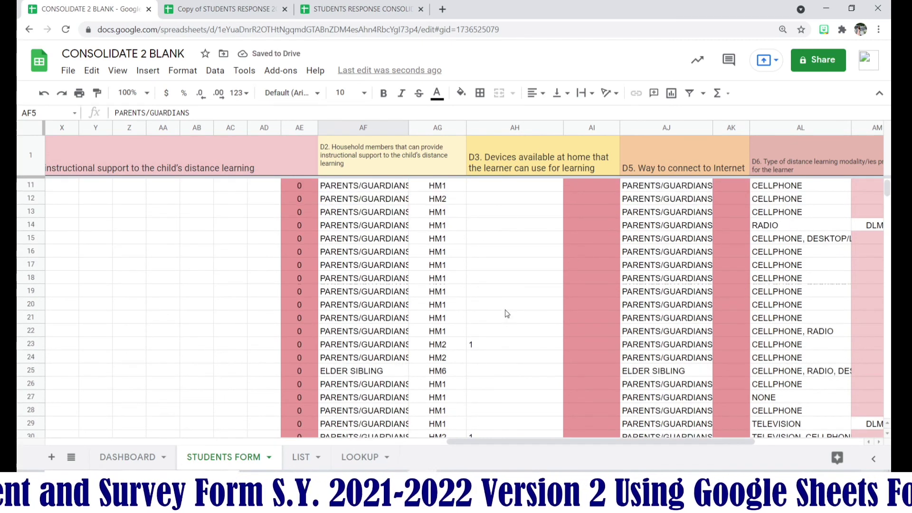
scroll(499, 328, "up", 3)
left_click(487, 224)
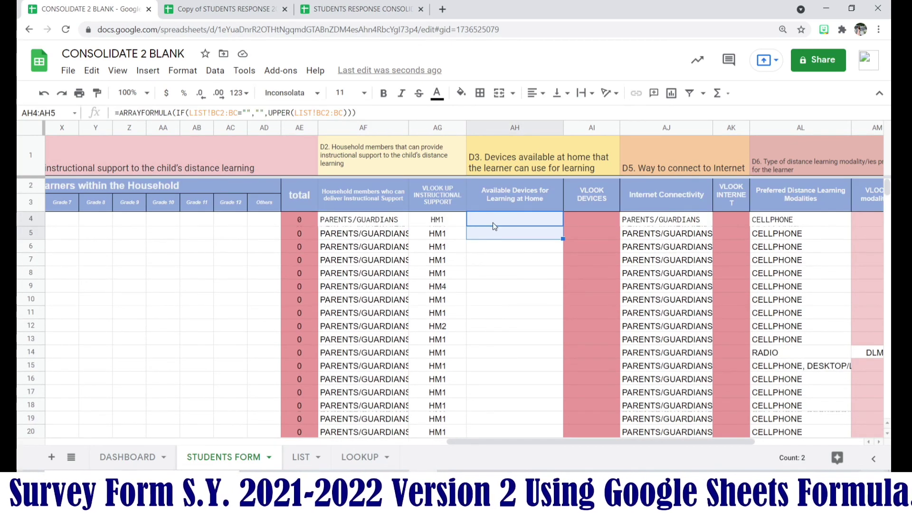
key("Delete")
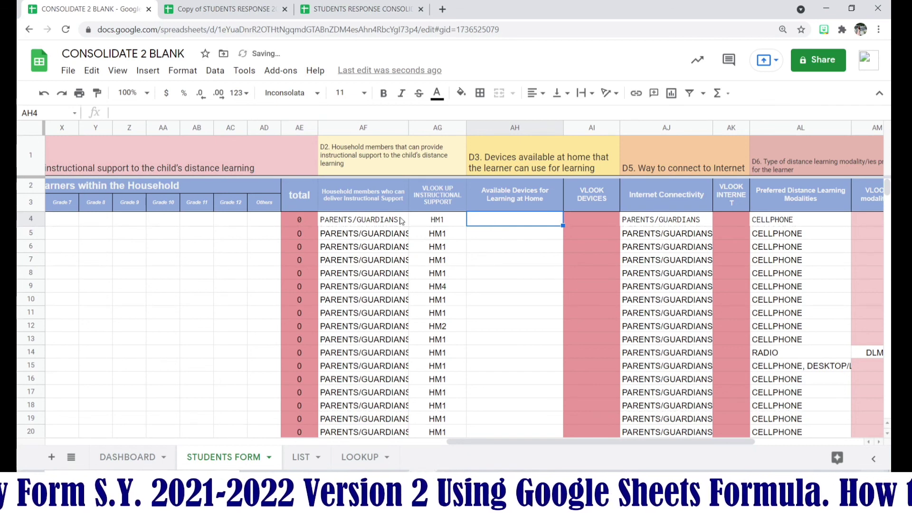
Inspect the VLOOKUP formula in AG4 and the household member codes in A15:B30 of the LOOKUP sheet
left_click(413, 247)
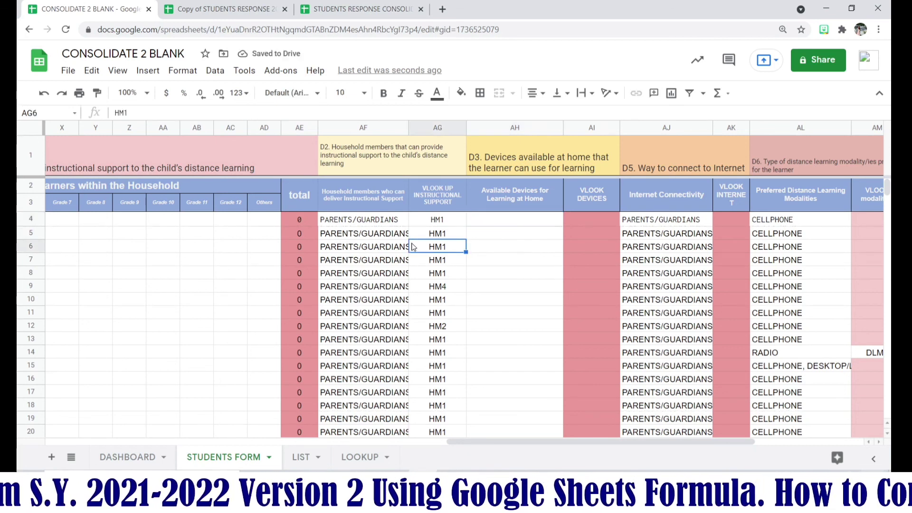
left_click(439, 223)
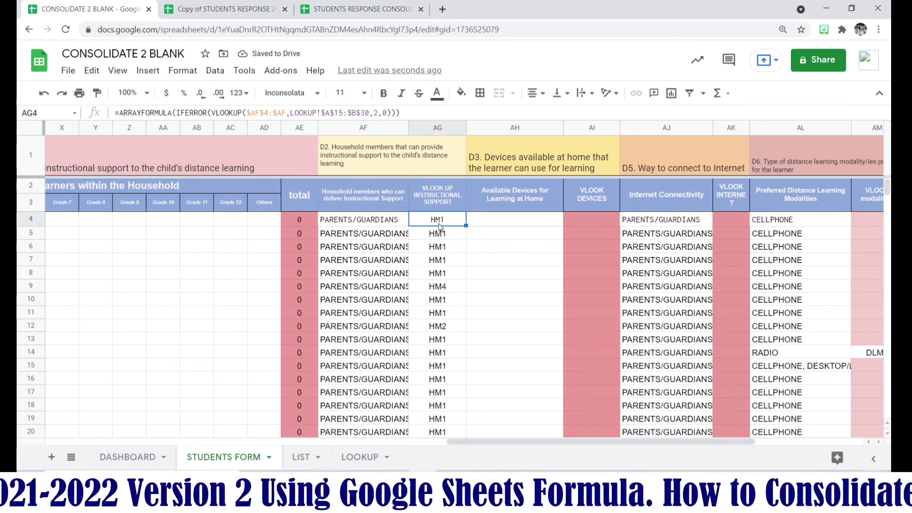
left_click(360, 458)
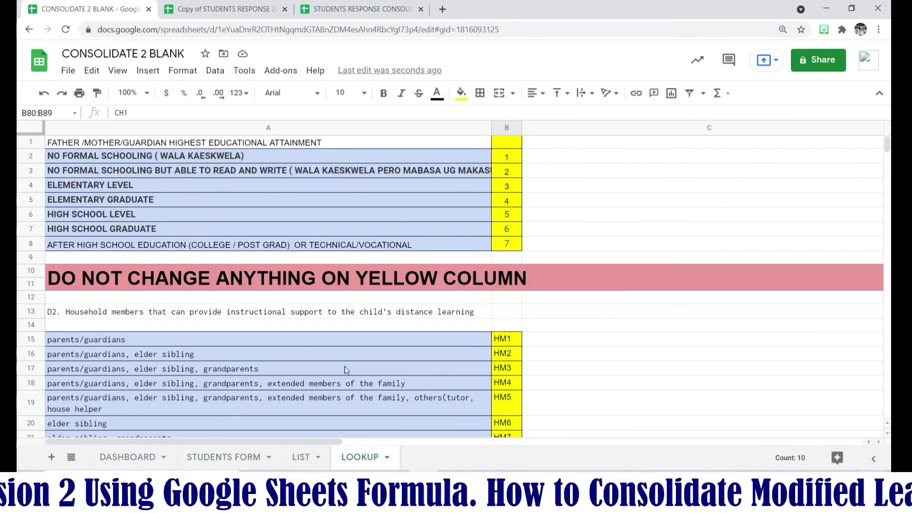
scroll(346, 370, "down", 1)
scroll(347, 371, "down", 3)
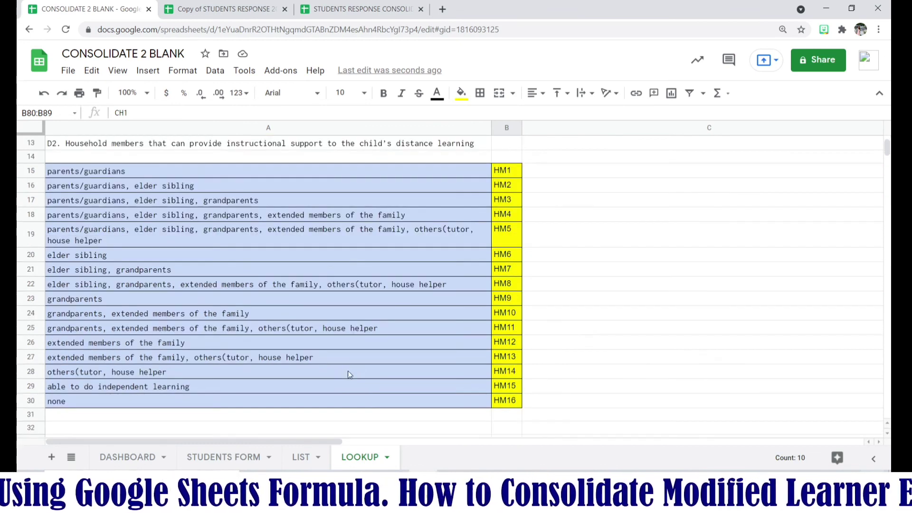
Examine the instructional support codes in column AG of STUDENTS FORM for blank entries and select AG218
left_click(242, 457)
scroll(431, 378, "down", 14)
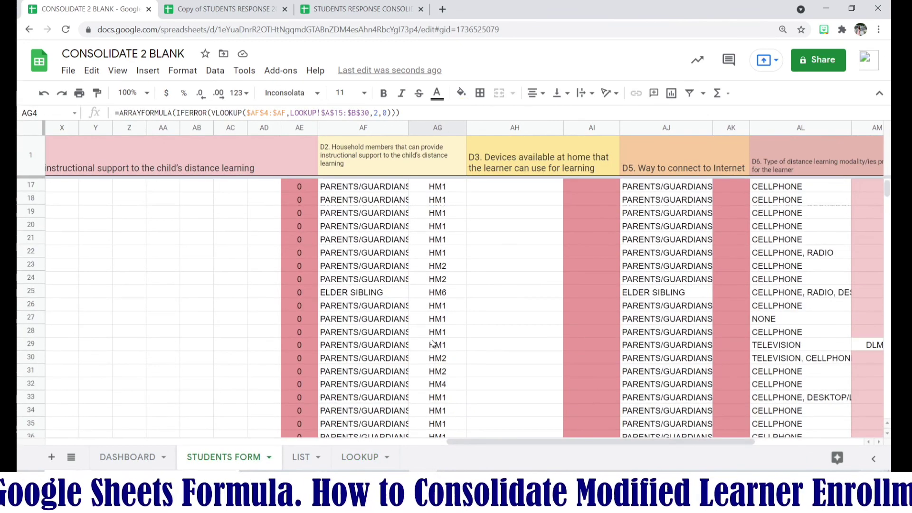
scroll(430, 378, "down", 20)
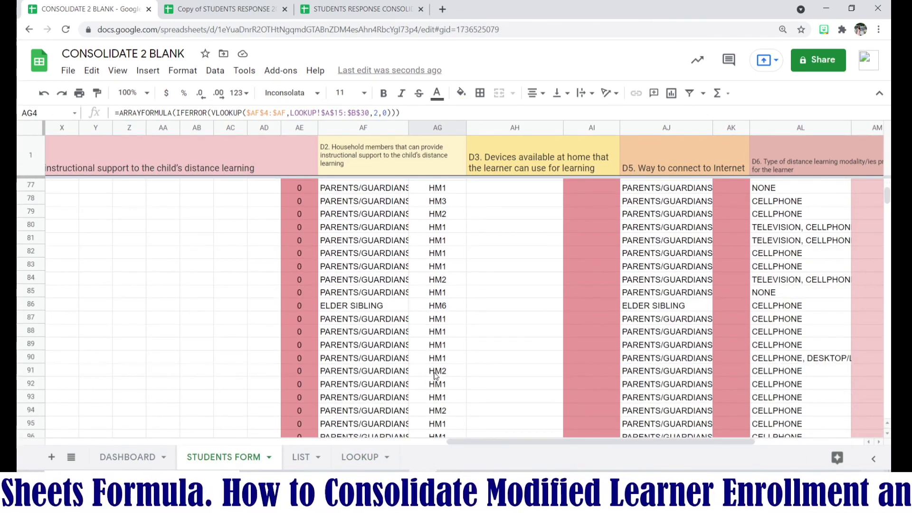
scroll(434, 376, "down", 20)
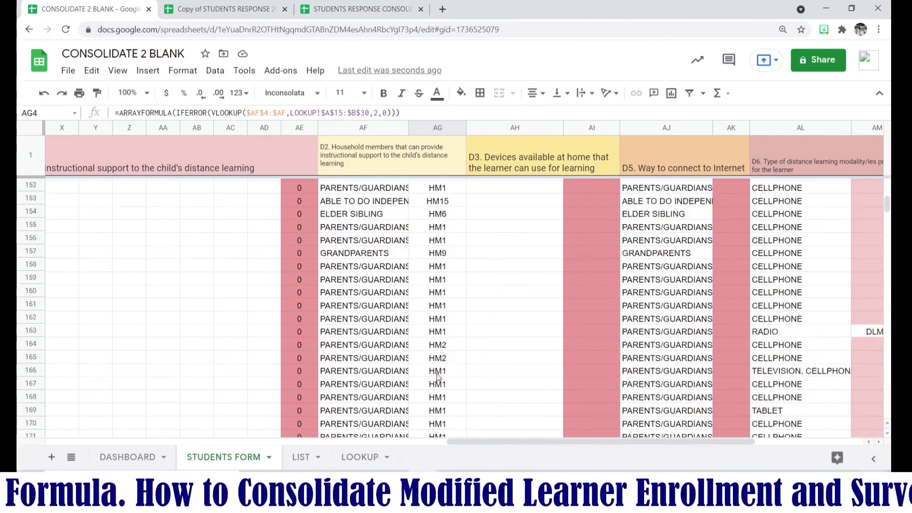
scroll(440, 373, "down", 7)
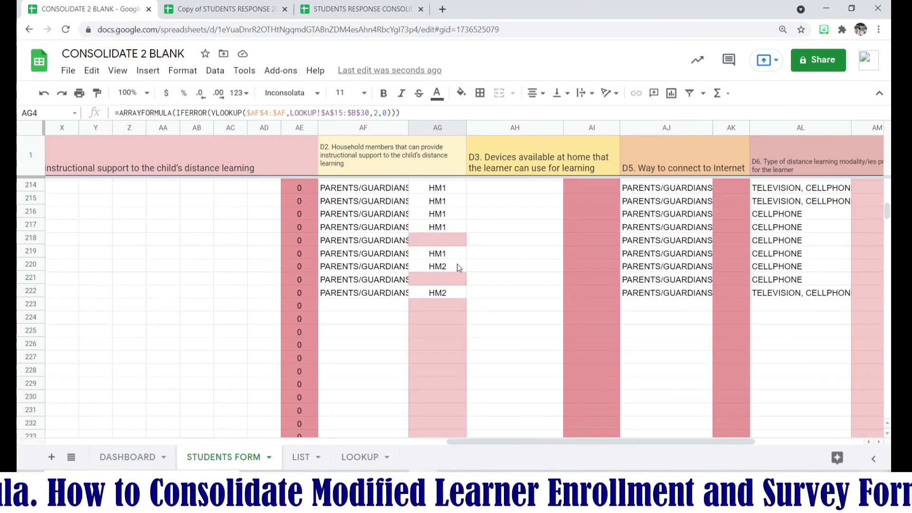
left_click(448, 243)
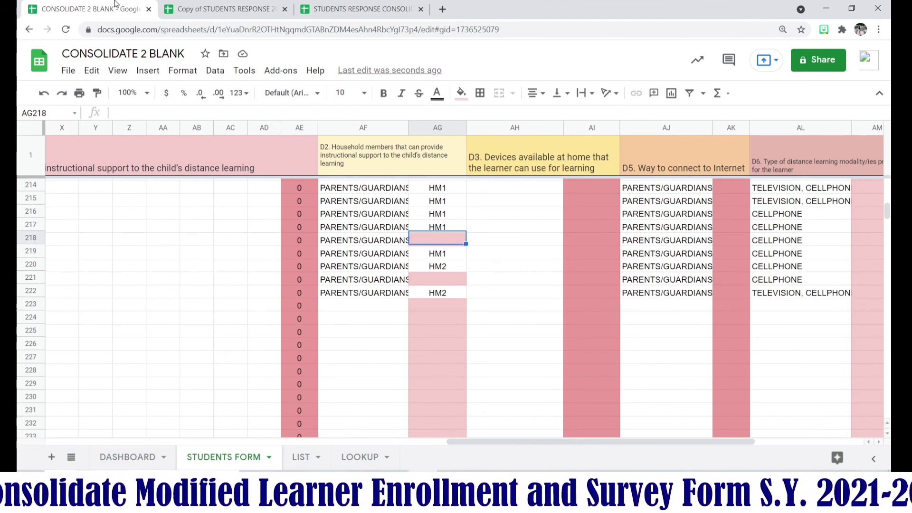
Look through the household support answers in column BE of Copy of STUDENTS RESPONSE 2021-22, down to the last responses
left_click(204, 8)
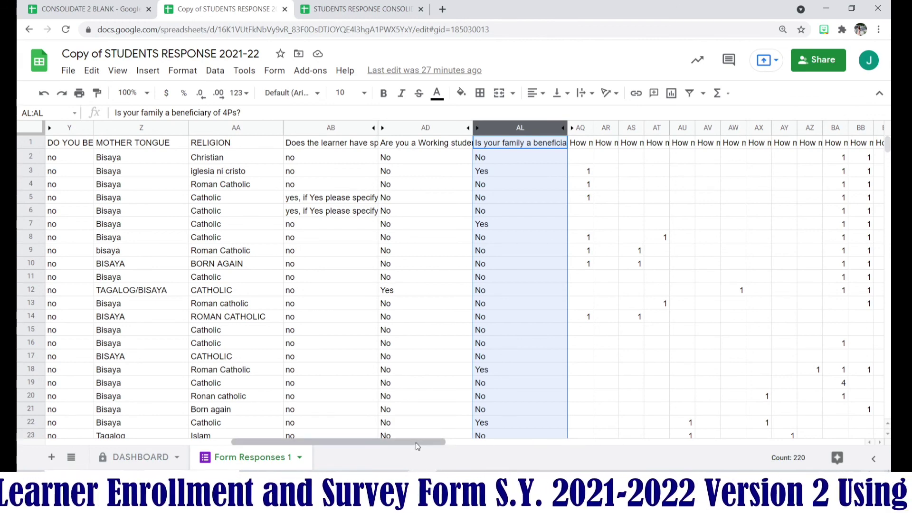
left_click_drag(436, 443, 584, 461)
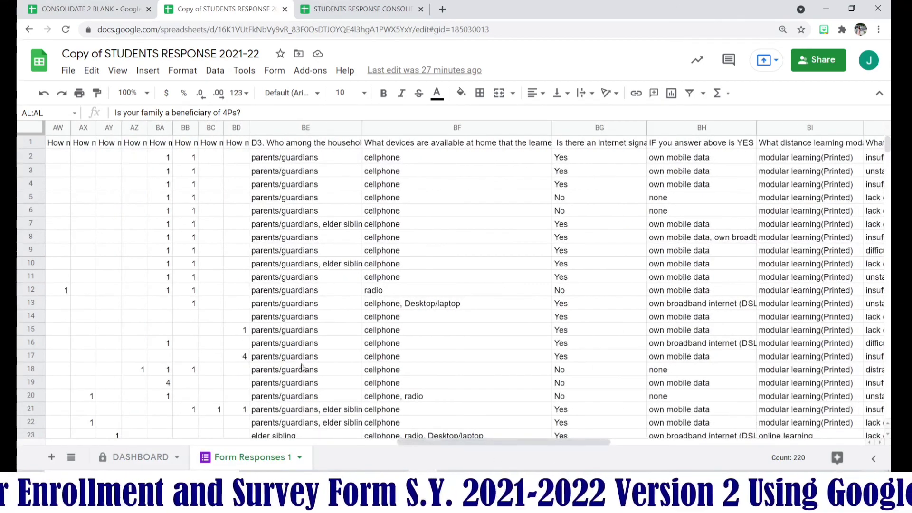
scroll(345, 412, "down", 6)
scroll(345, 411, "down", 13)
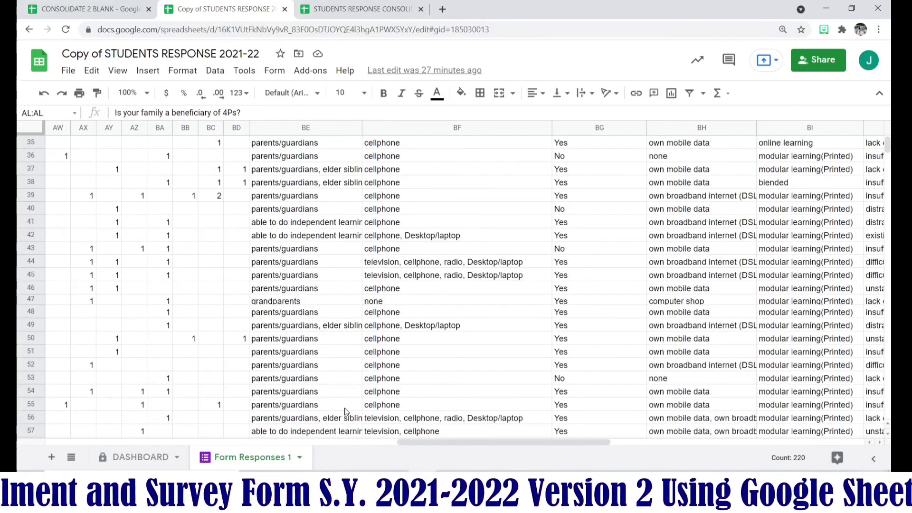
left_click(359, 8)
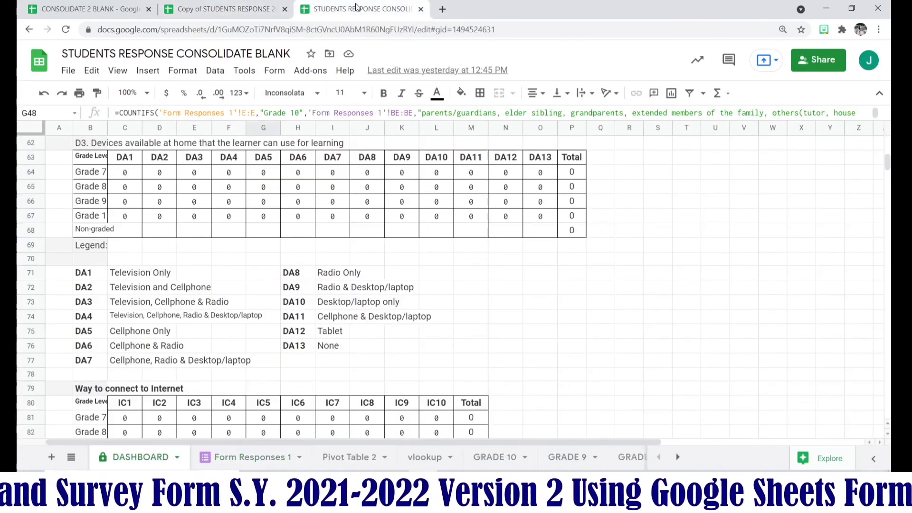
left_click(109, 10)
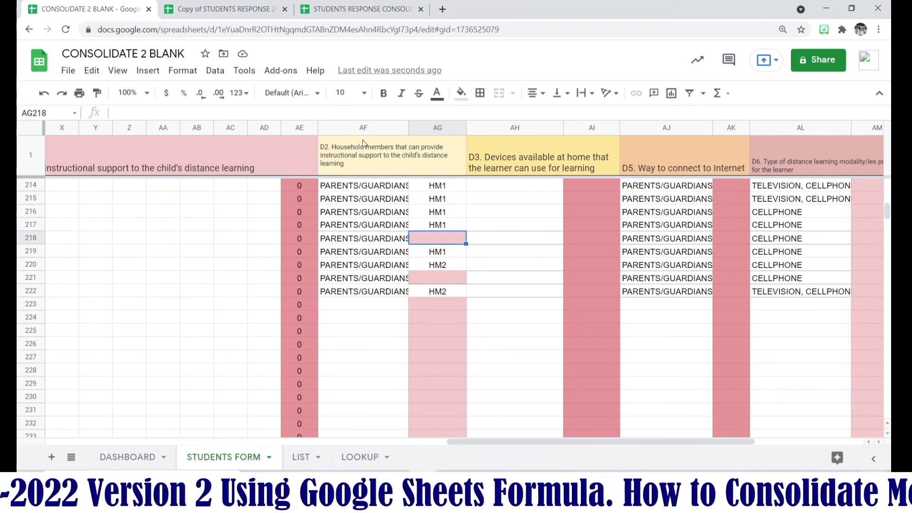
left_click(373, 8)
left_click(269, 8)
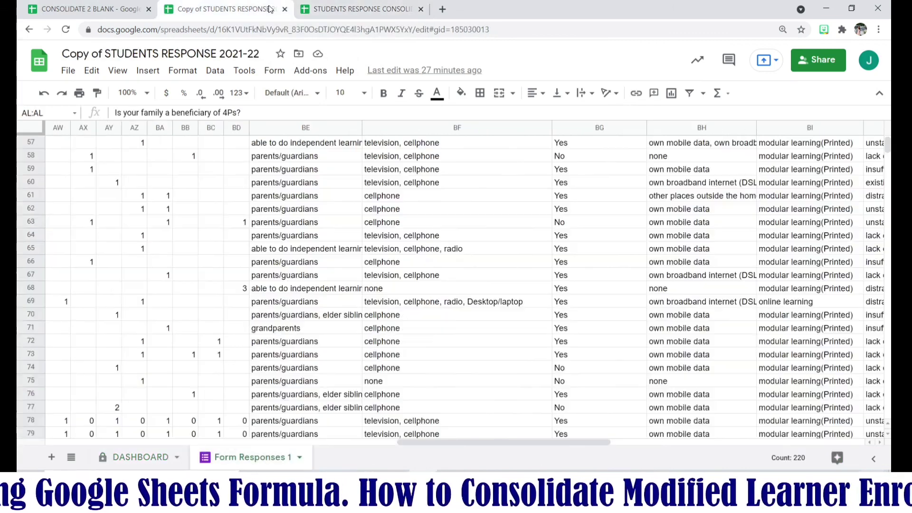
scroll(326, 415, "down", 15)
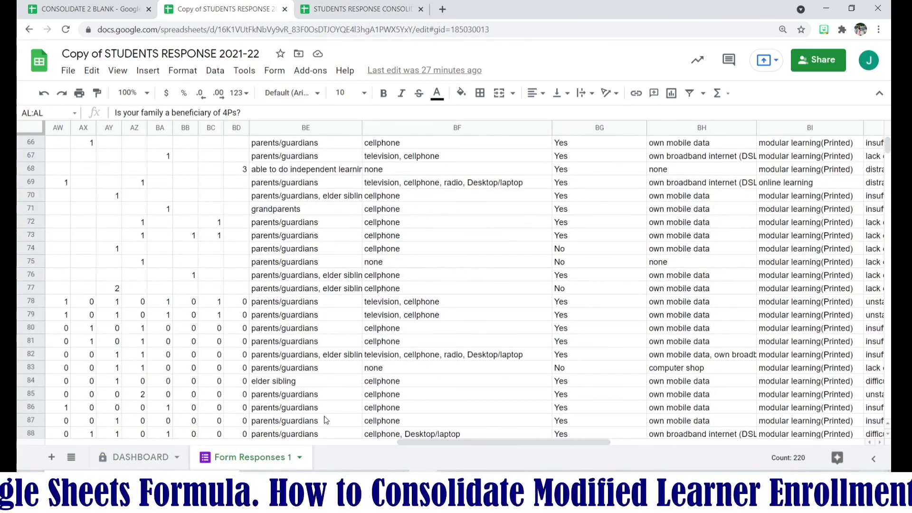
scroll(623, 345, "down", 3)
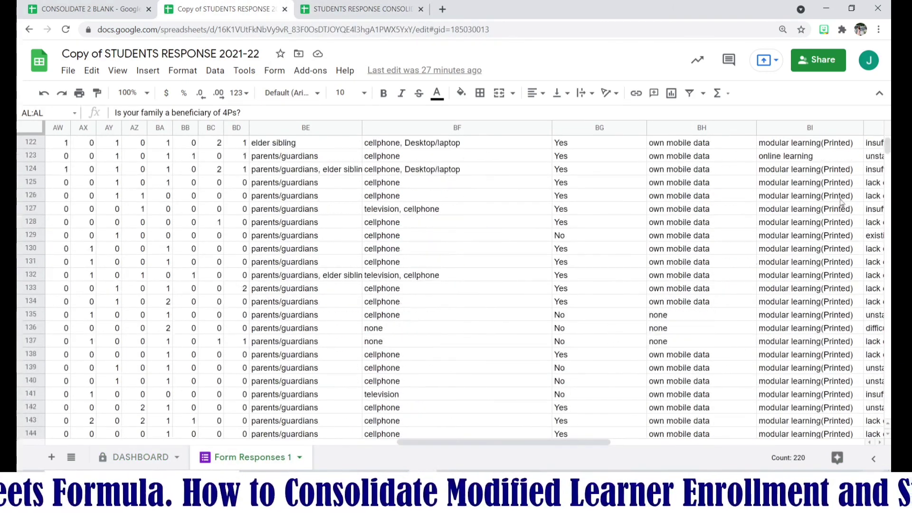
mouse_move(887, 149)
left_mouse_down()
mouse_move(889, 224)
mouse_move(890, 148)
mouse_move(892, 155)
left_mouse_up()
scroll(690, 311, "up", 5)
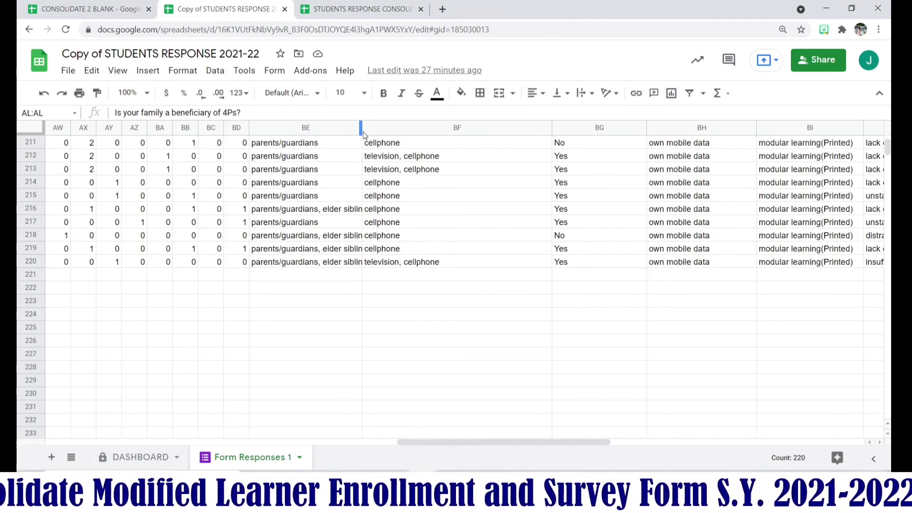
Widen column BE to fit its longest answers and compare BE216 with the household member entries in the CONSOLIDATE 2 BLANK LOOKUP sheet
left_click_drag(361, 133, 555, 128)
left_click(394, 210)
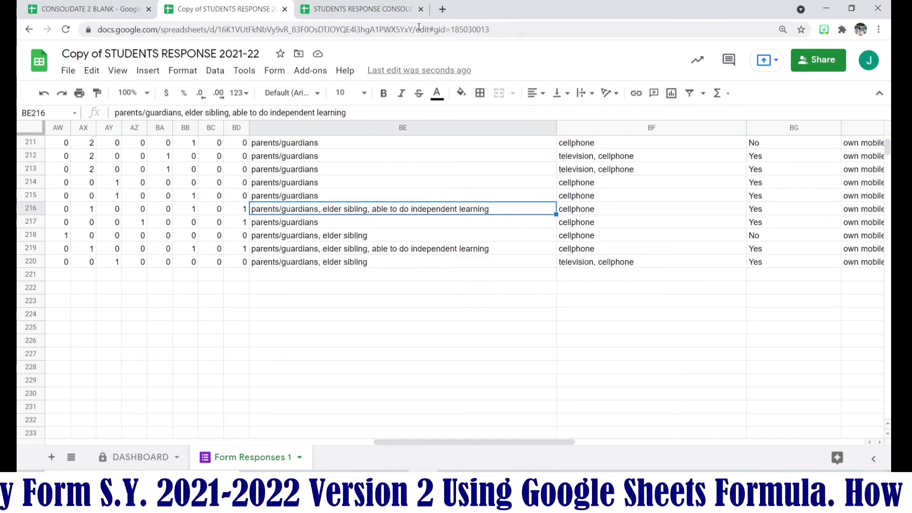
left_click(95, 10)
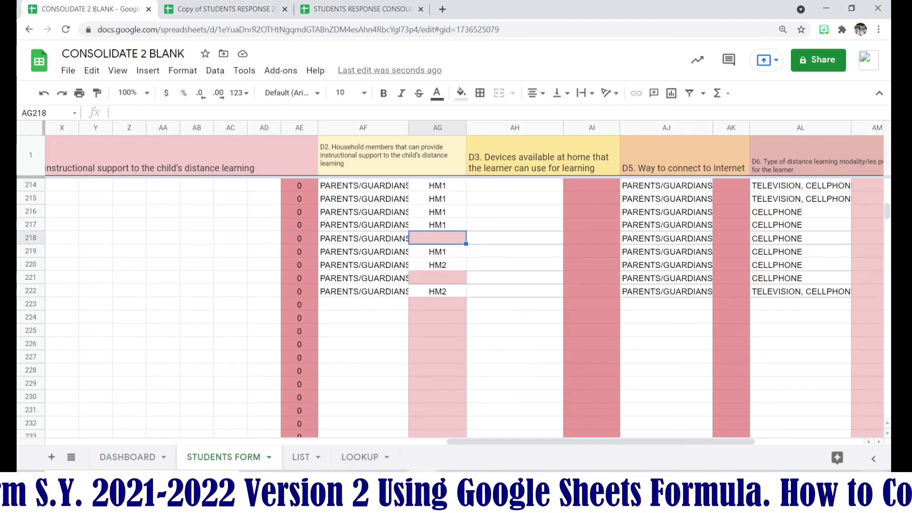
left_click(359, 458)
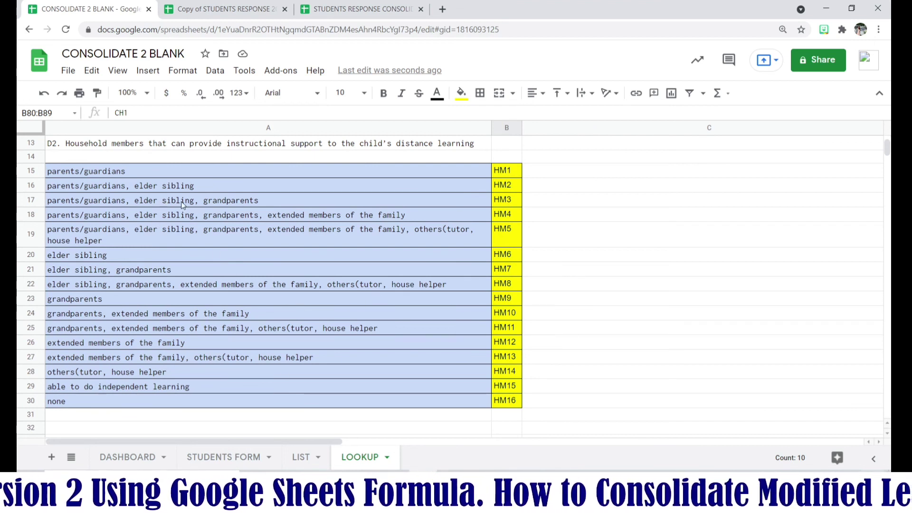
left_click(206, 202)
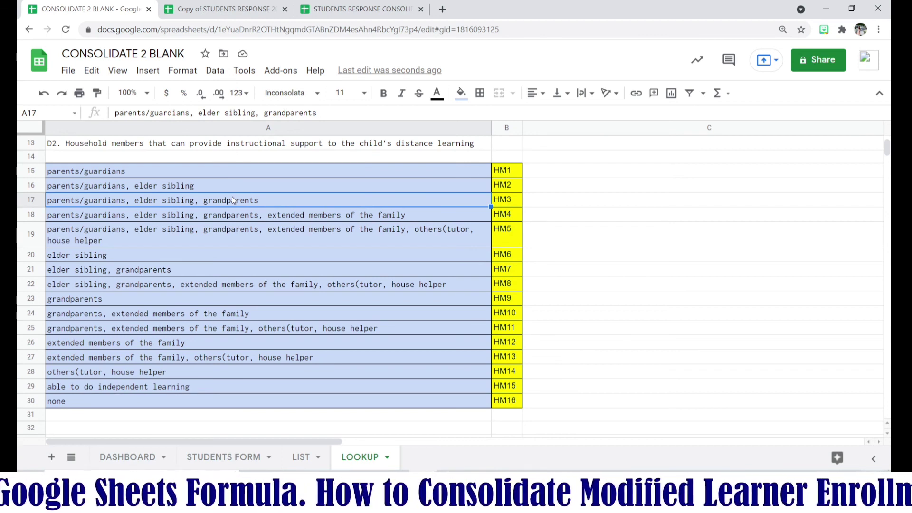
left_click(150, 389)
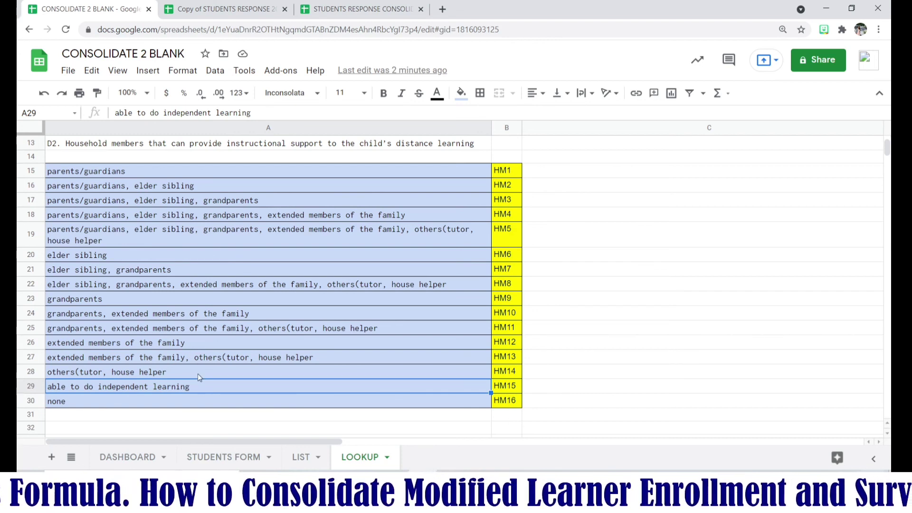
Remove ", able to do independent learning" from BE216 in the form responses, keeping "parents/guardians, elder sibling"
left_click(262, 12)
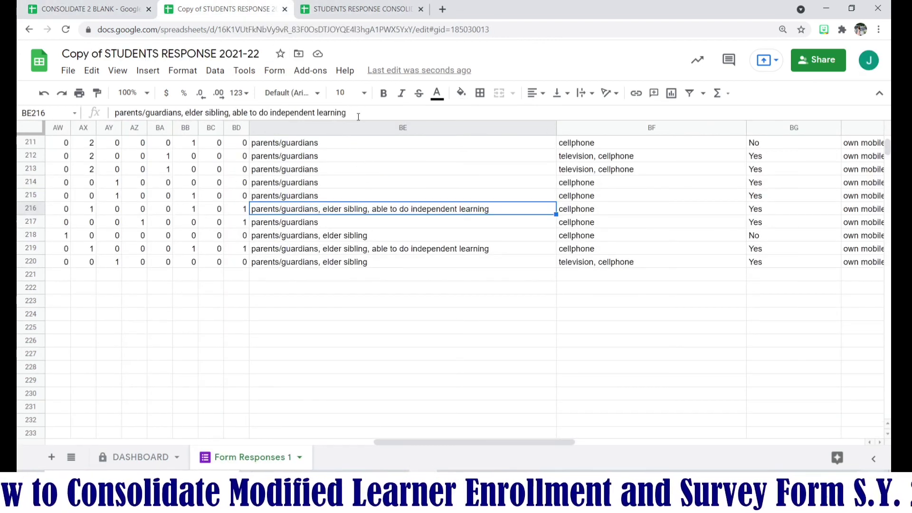
left_click_drag(358, 117, 231, 112)
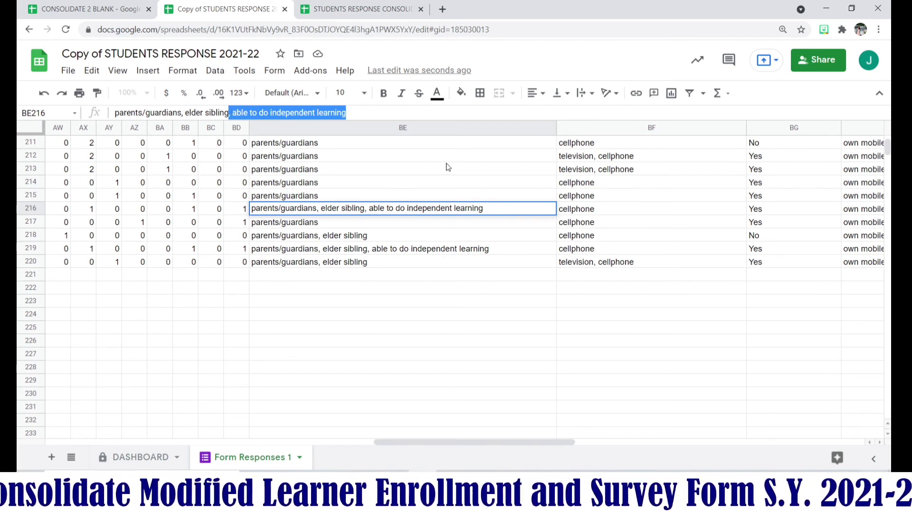
key("BackSpace")
key("Return")
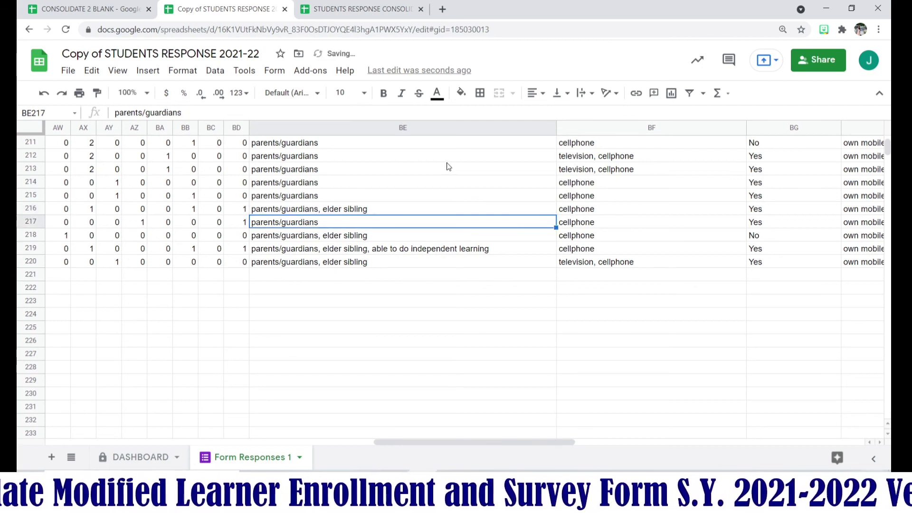
Check the instructional support codes in AG218 and AG221 on the STUDENTS FORM sheet of CONSOLIDATE 2 BLANK
left_click(89, 9)
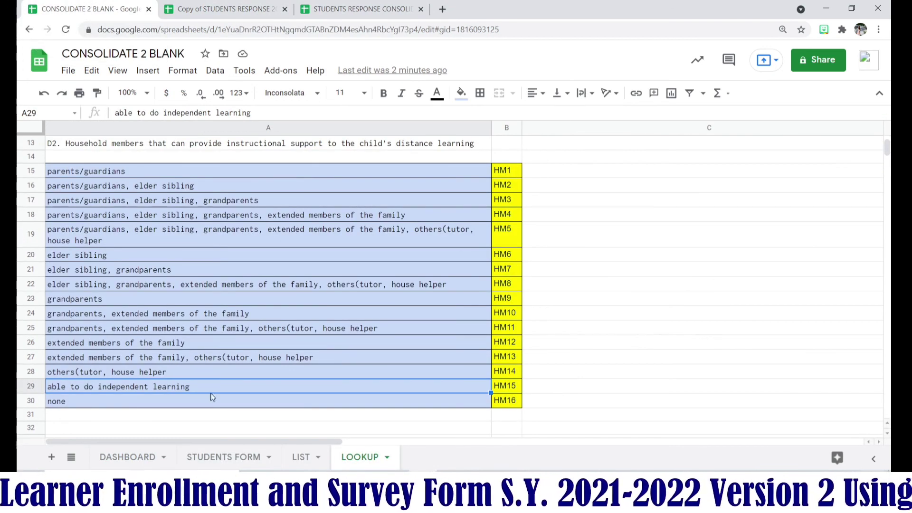
left_click(215, 457)
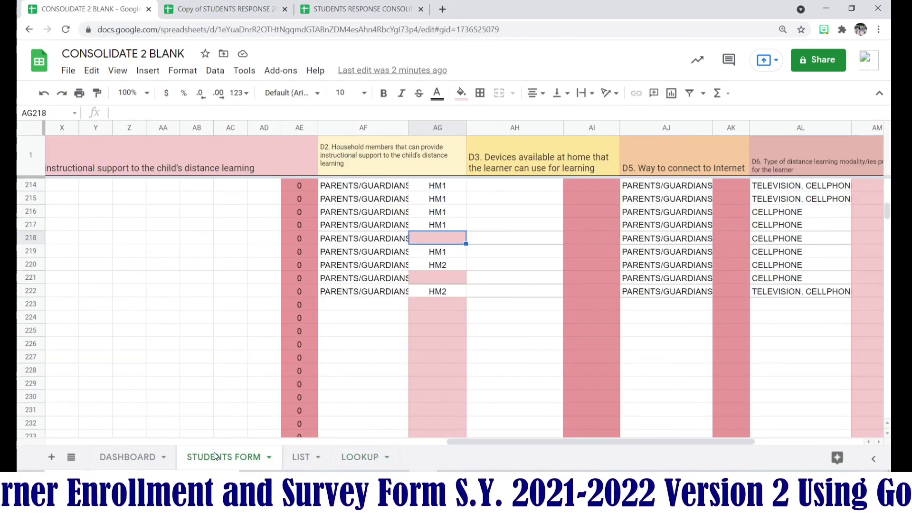
left_click(498, 284)
left_click(452, 243)
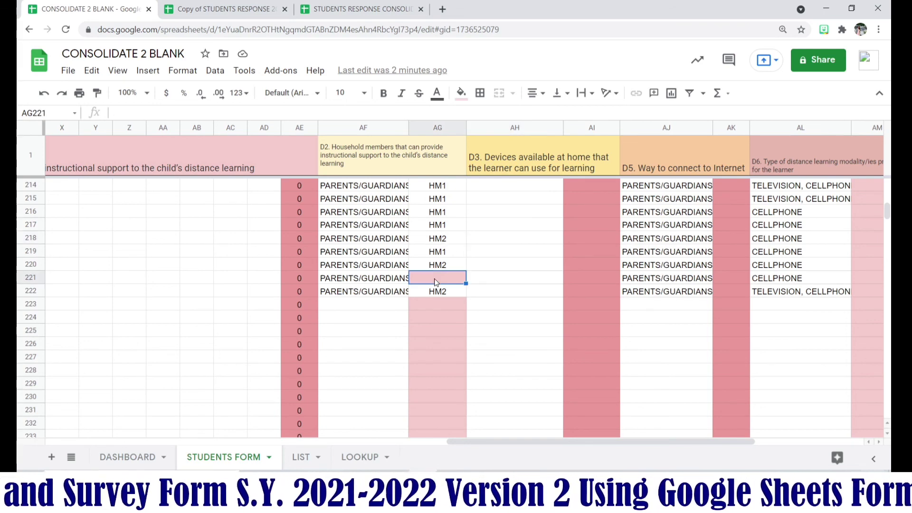
Shorten the answer in BE219 of the form responses to "able to do independent learning"
left_click(252, 13)
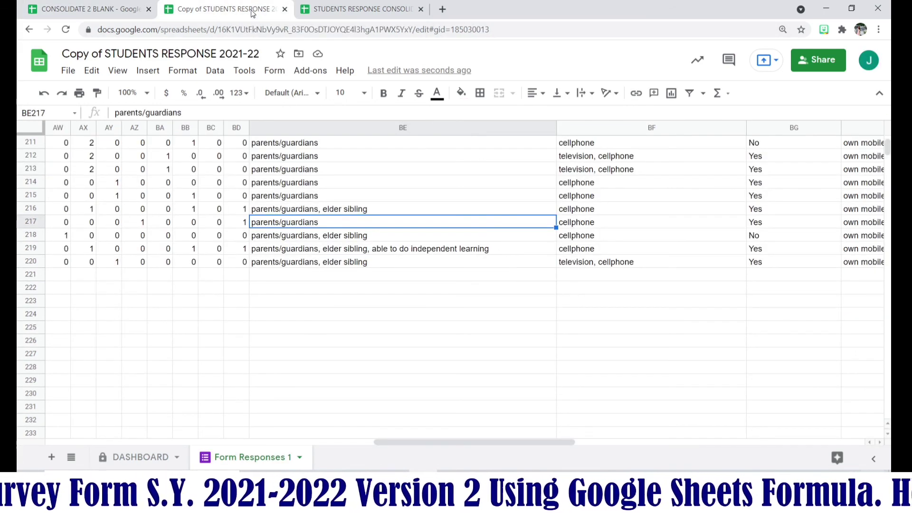
left_click(392, 250)
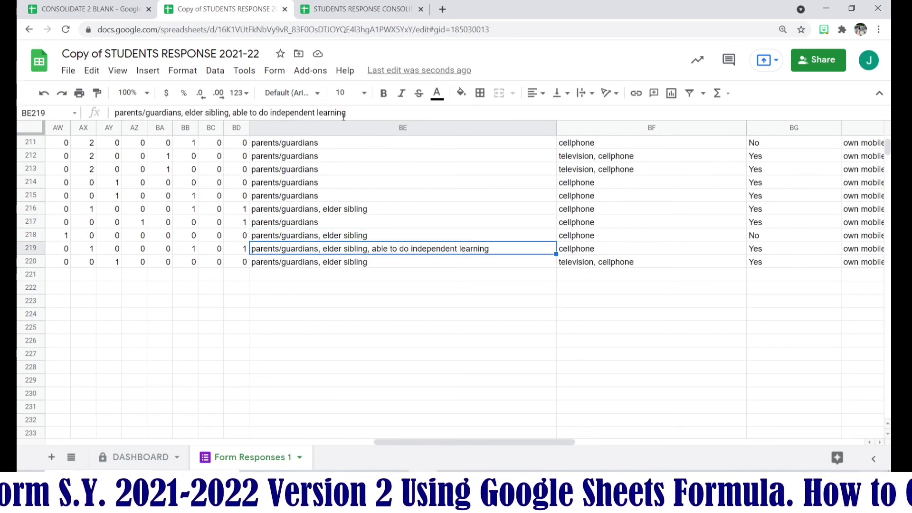
left_click_drag(230, 114, 112, 114)
key("BackSpace")
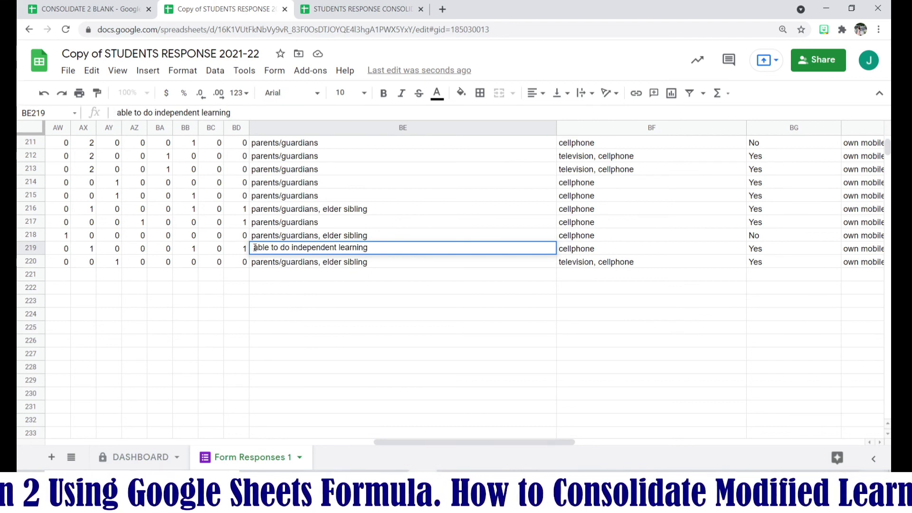
key("Delete")
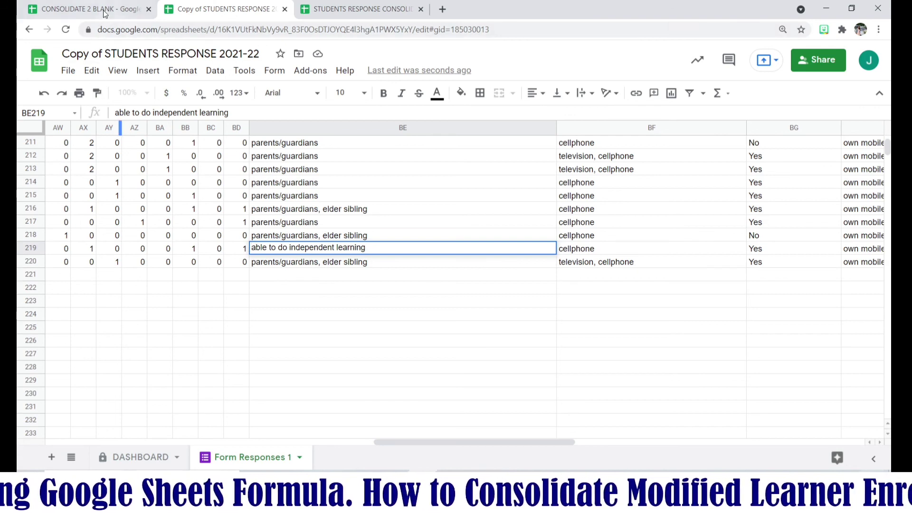
left_click(366, 302)
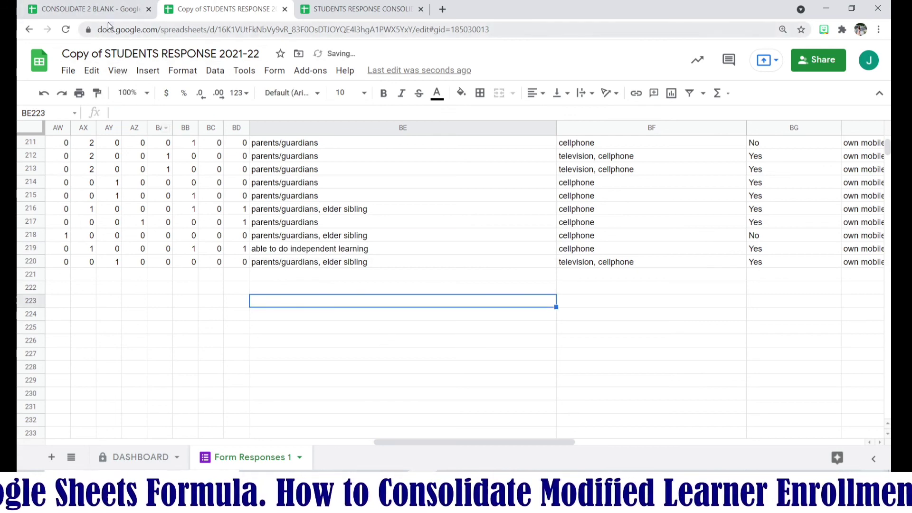
Review the instructional support codes in column AG of STUDENTS FORM from row 221 up for remaining blanks
left_click(114, 7)
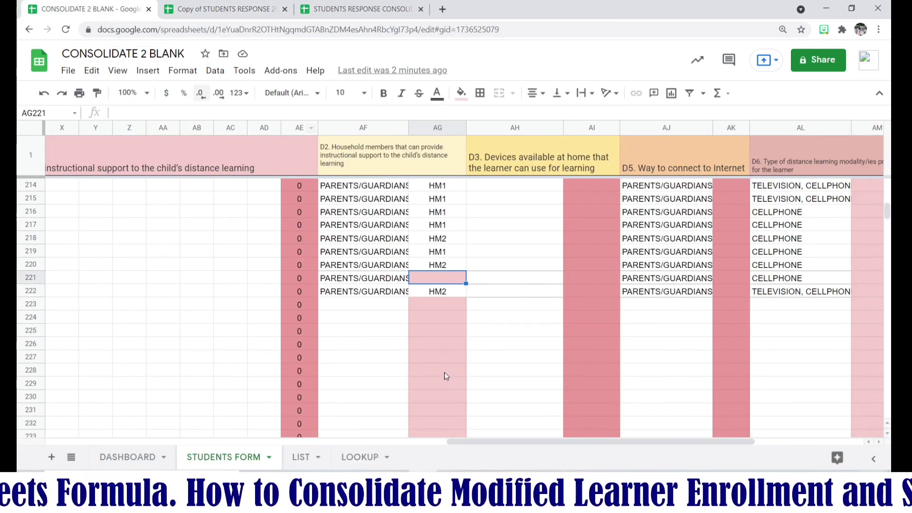
left_click(439, 343)
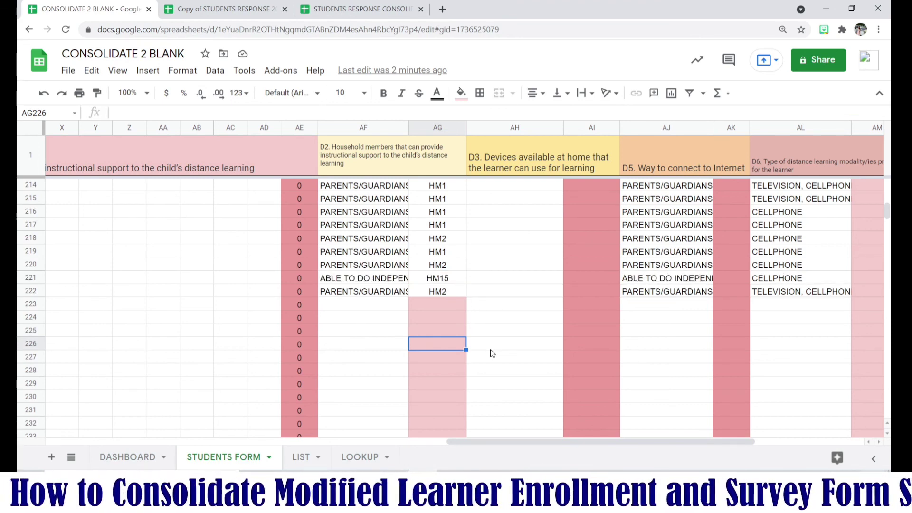
scroll(513, 369, "up", 10)
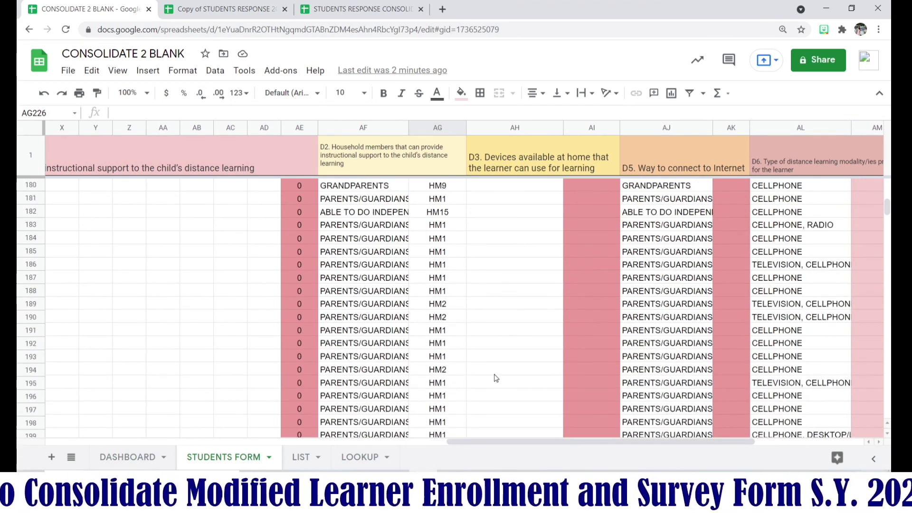
scroll(712, 361, "up", 20)
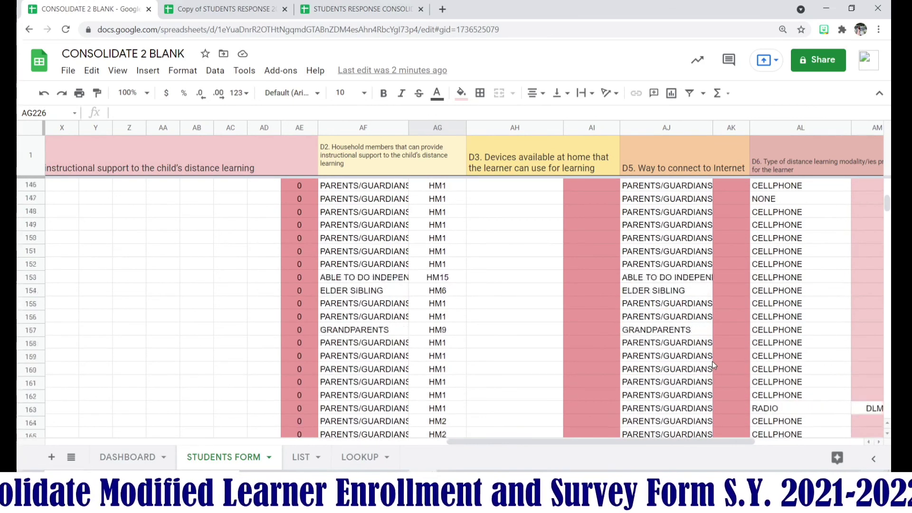
scroll(630, 316, "up", 16)
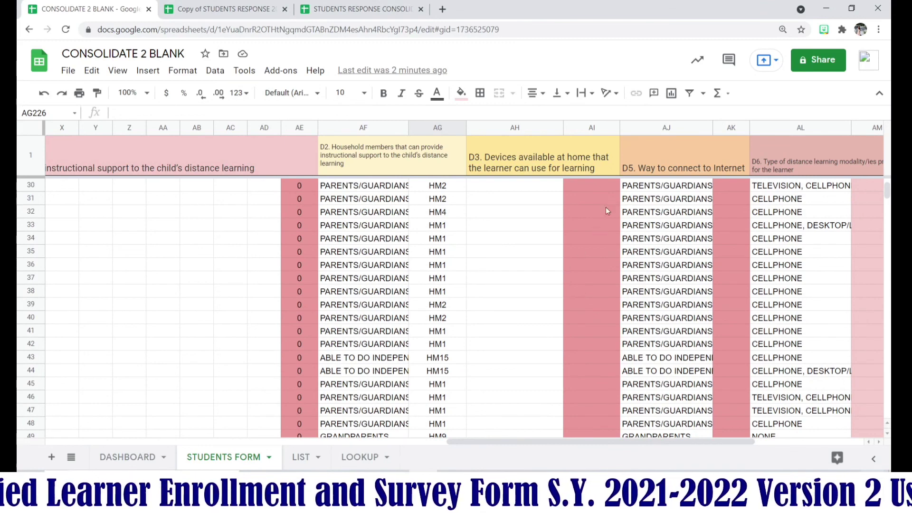
Copy AF4's formula =ARRAYFORMULA(IF(LIST!BE2:BE="","",UPPER(LIST!BE2:BE))) into AH4 under Available Devices for Learning at Home
left_click(527, 191)
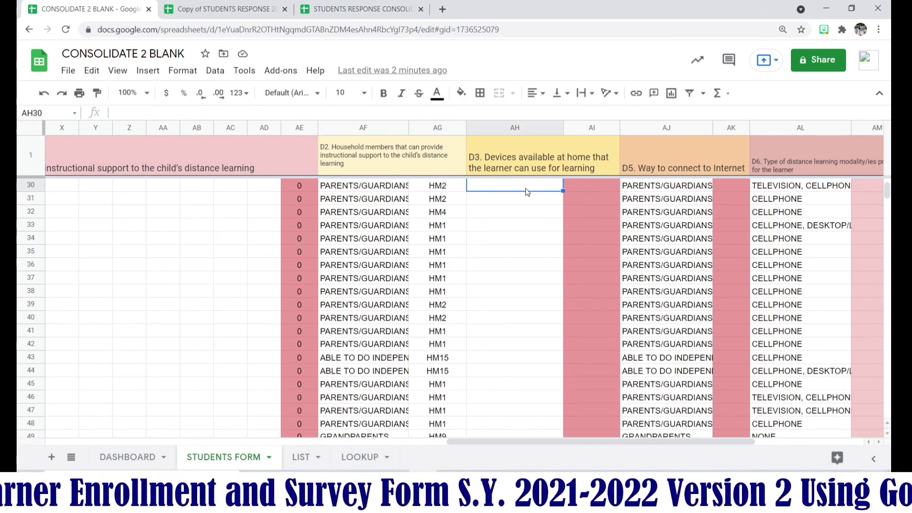
scroll(430, 220, "up", 10)
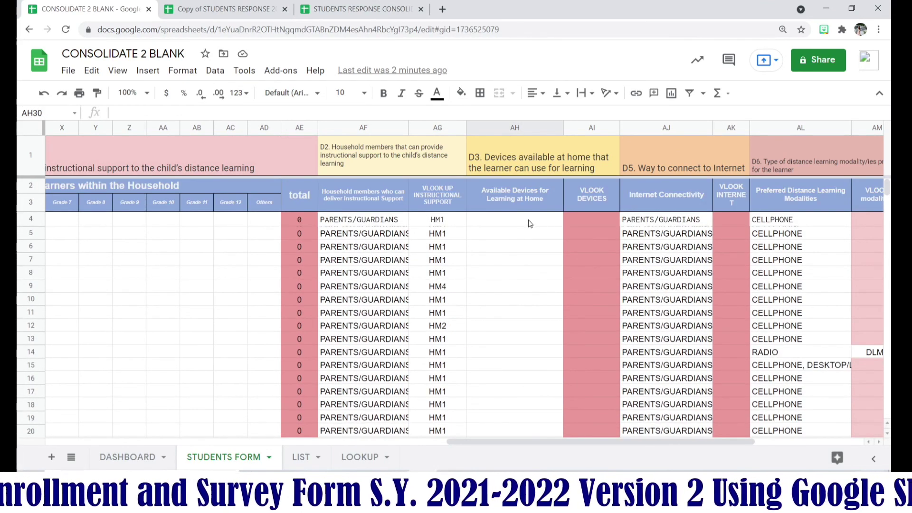
left_click(524, 222)
left_click(364, 221)
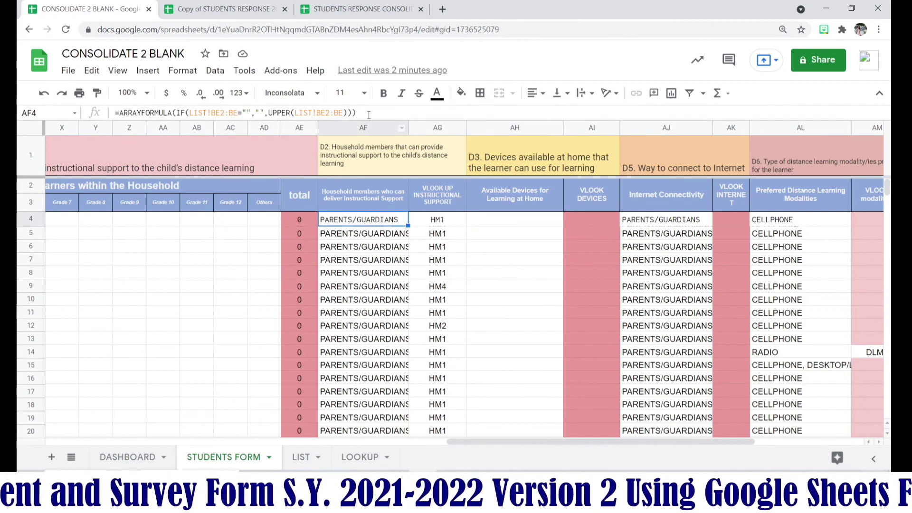
left_click_drag(357, 112, 111, 114)
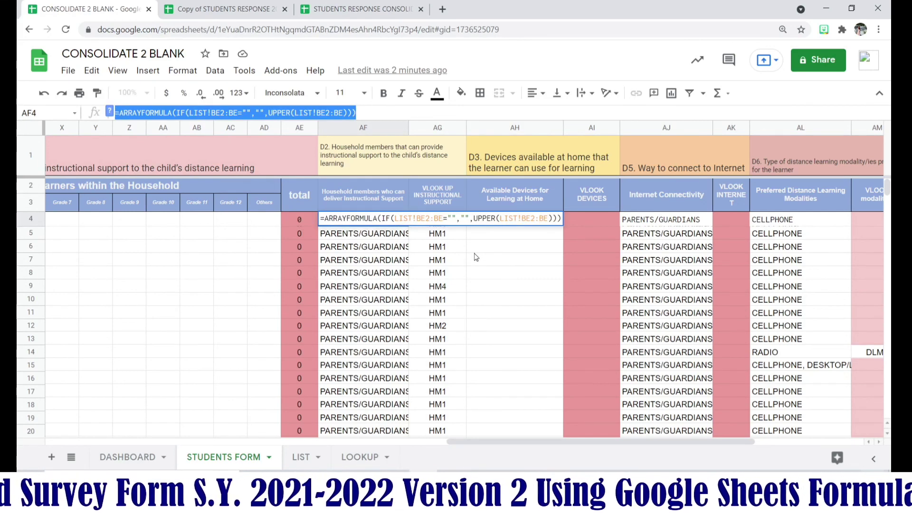
key("ctrl+c")
key("Escape")
left_click(494, 225)
key("ctrl+v")
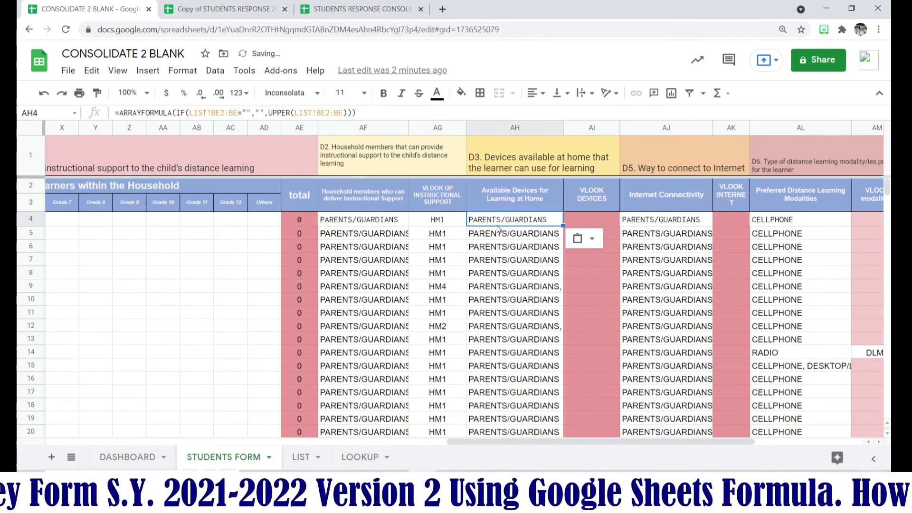
Using the LIST headers to find the devices question, change both ranges in AH4's formula on STUDENTS FORM to LIST!BF2:BF
left_click(302, 458)
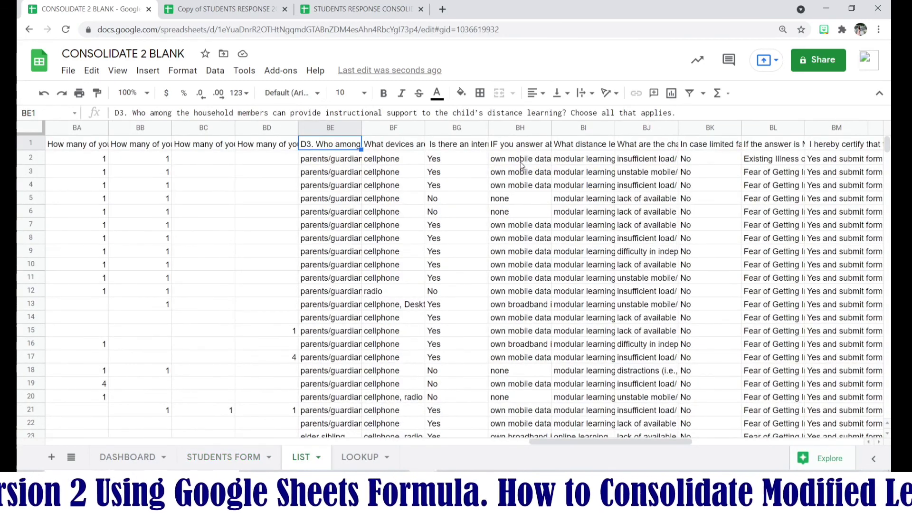
left_click(527, 147)
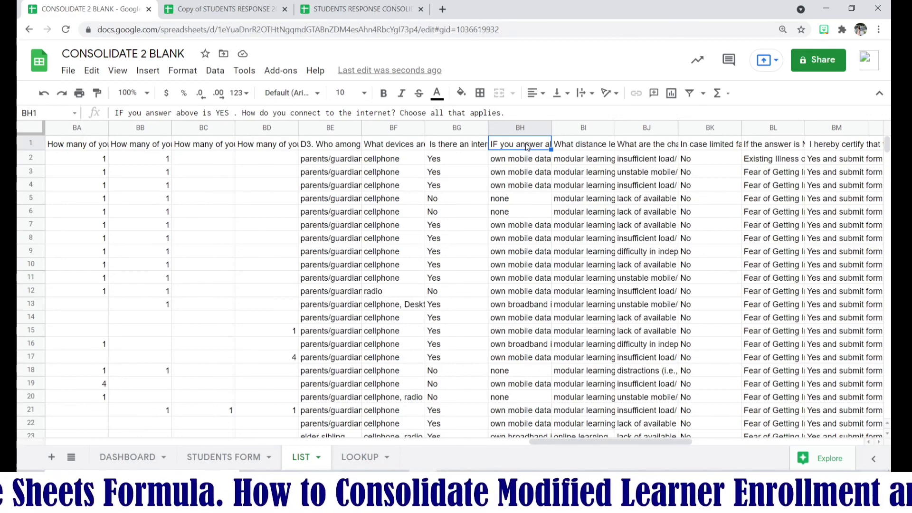
left_click(402, 148)
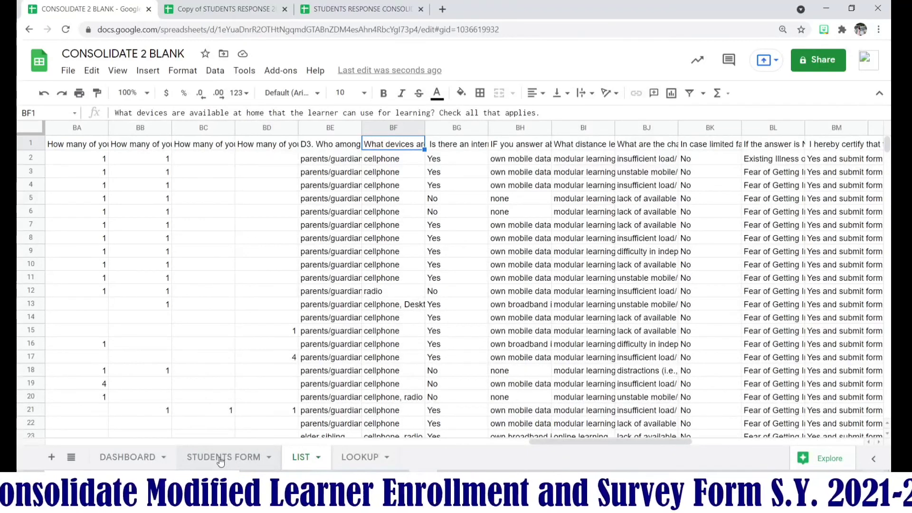
left_click(220, 459)
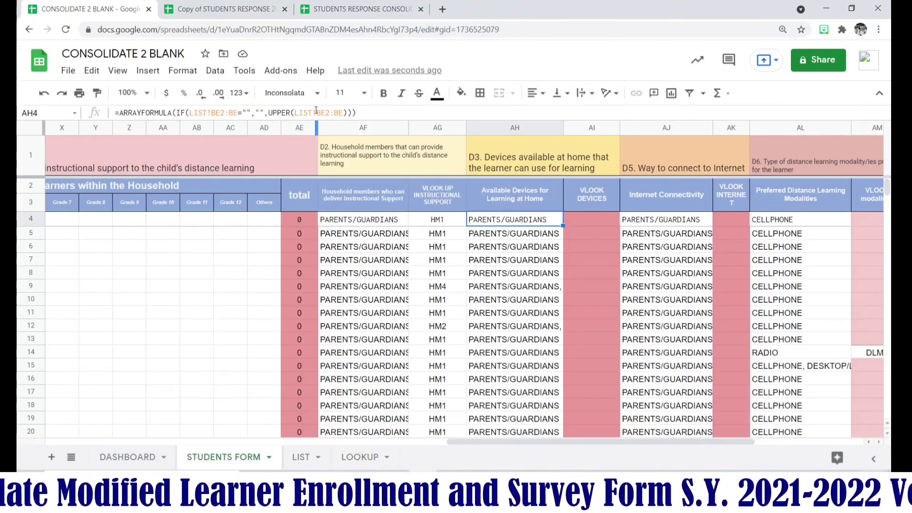
left_click(219, 112)
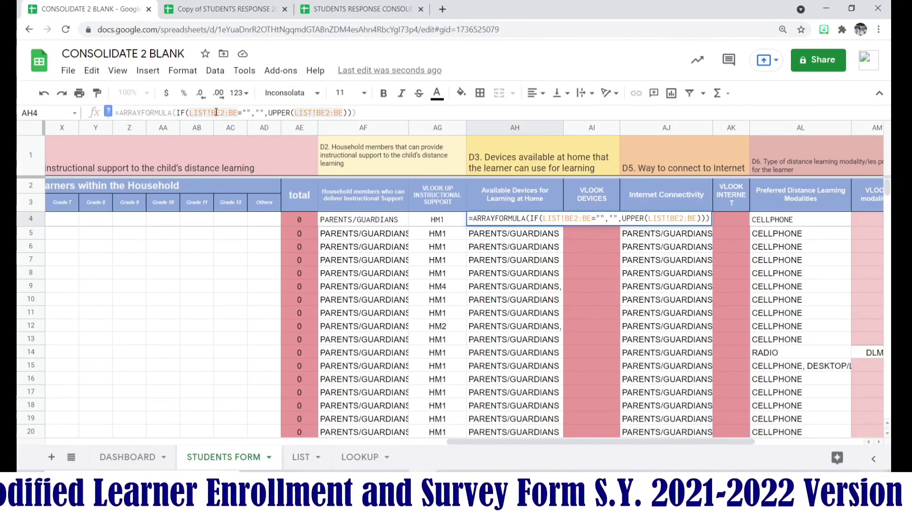
left_click_drag(216, 112, 237, 114)
type("F2:BF")
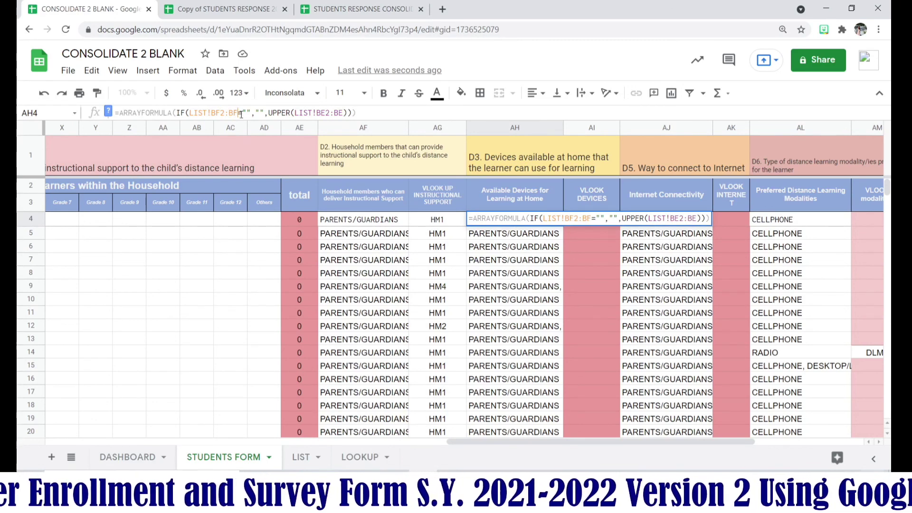
left_click_drag(324, 112, 328, 113)
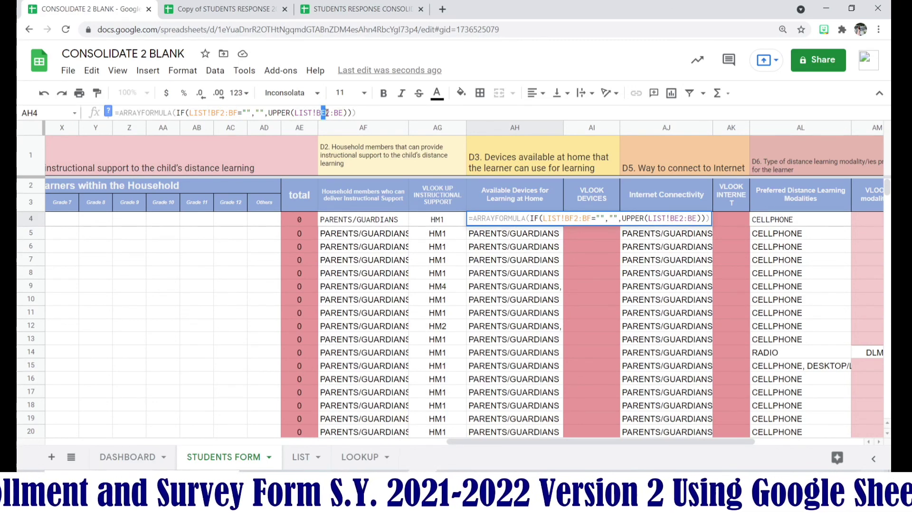
type("F")
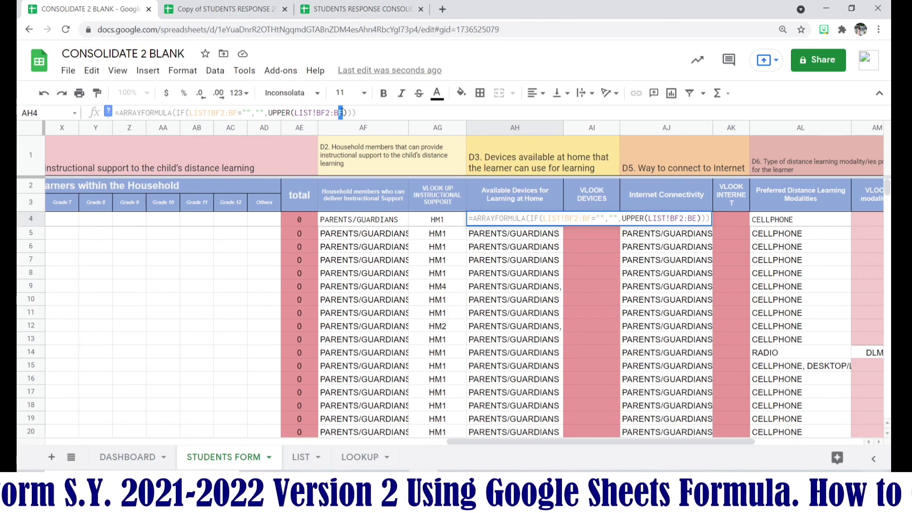
type("F")
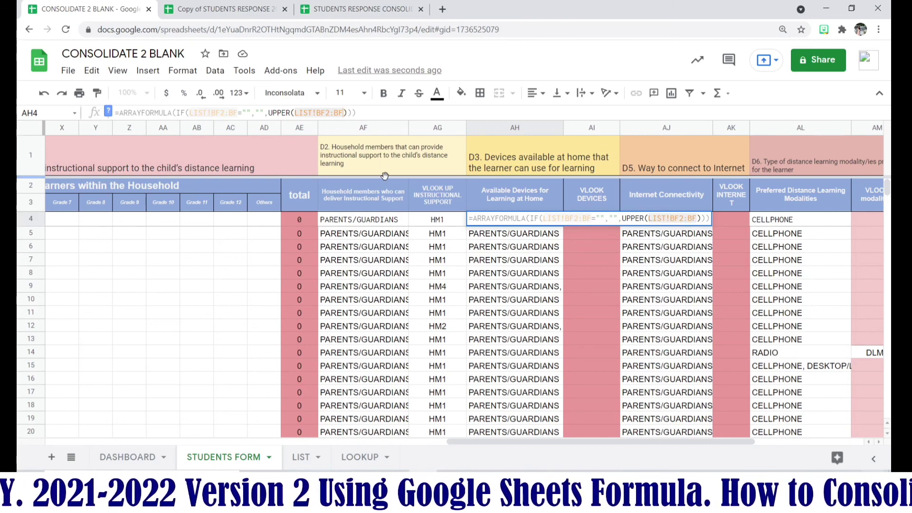
key("Return")
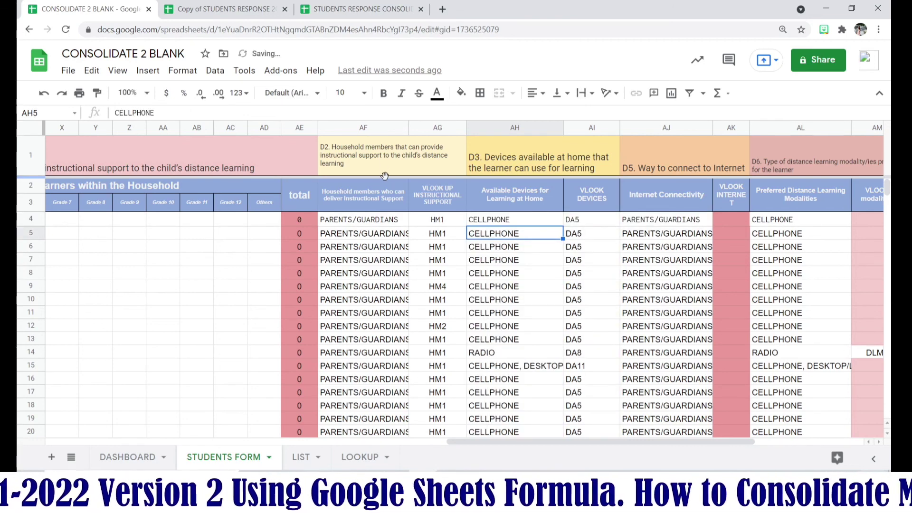
Review the device codes in the VLOOK DEVICES column AI of STUDENTS FORM row by row, starting at row 4
left_click(584, 221)
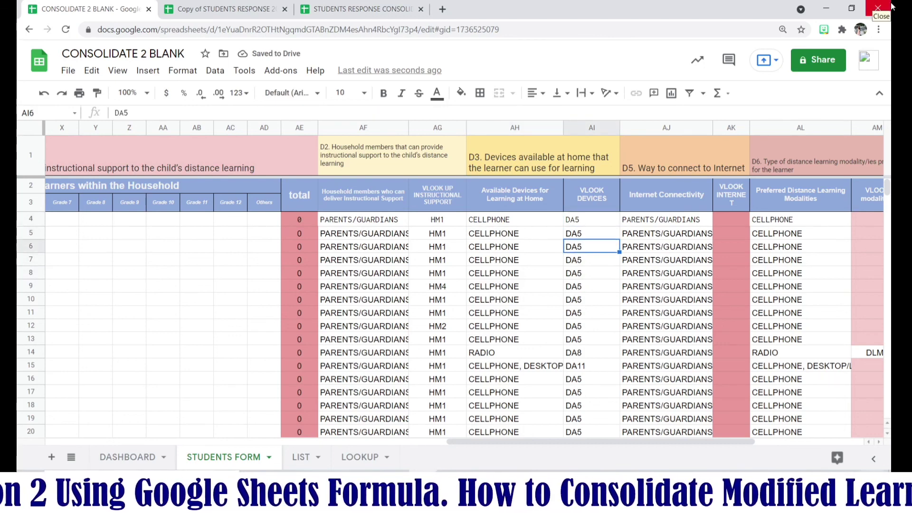
key("Down")
key("Down")
key("Down")
key("Down")
key("Down")
key("Down")
key("Down")
key("Down")
key("Down")
key("Down")
key("Down")
key("Down")
key("Down")
key("Down")
key("Down")
key("Down")
key("Down")
key("Down")
key("Down")
key("Down")
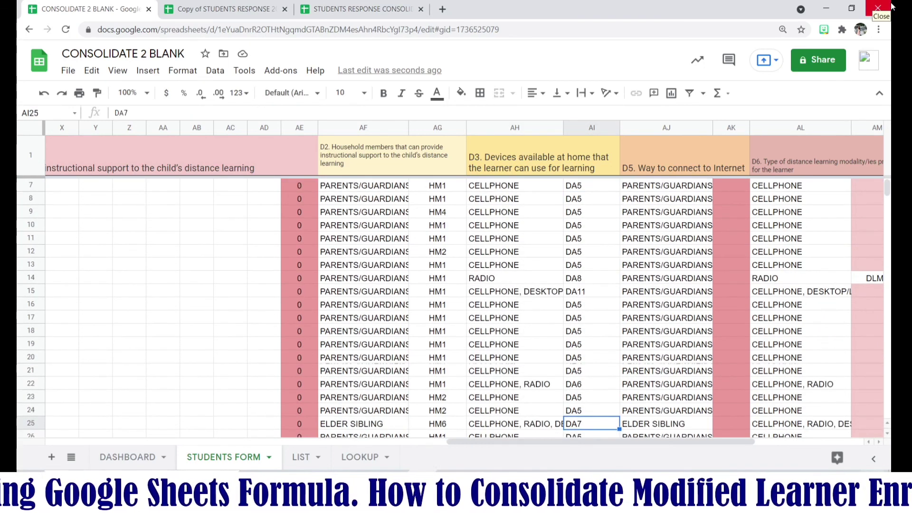
Check the D3 device answers and their codes in the LOOKUP sheet, and return to STUDENTS FORM
left_click(345, 465)
scroll(319, 366, "down", 5)
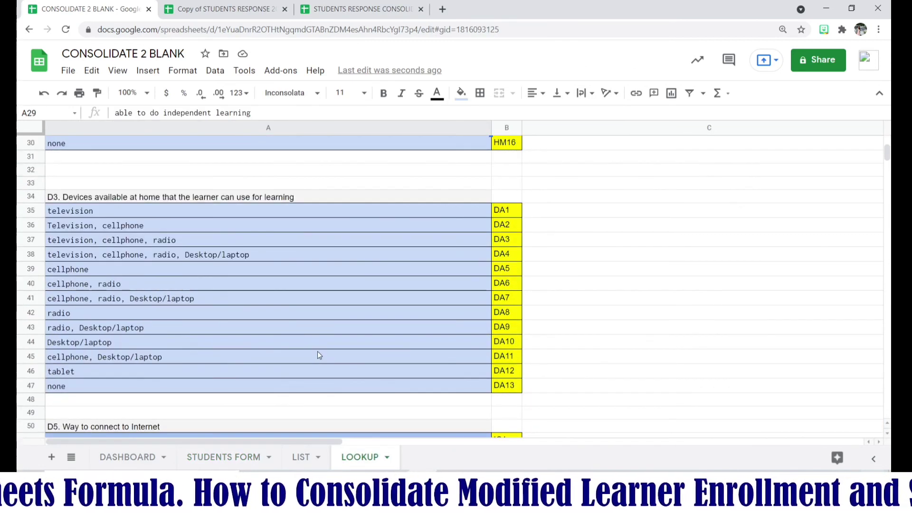
left_click(301, 457)
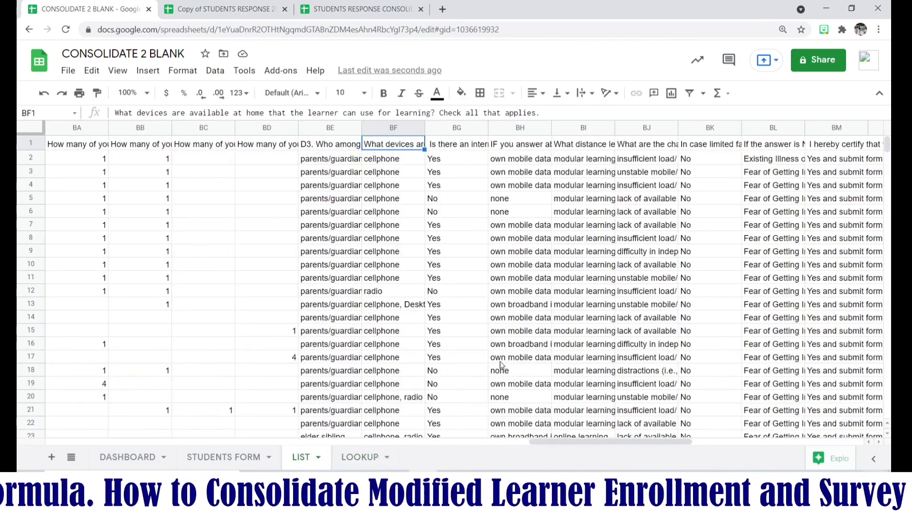
left_click(221, 466)
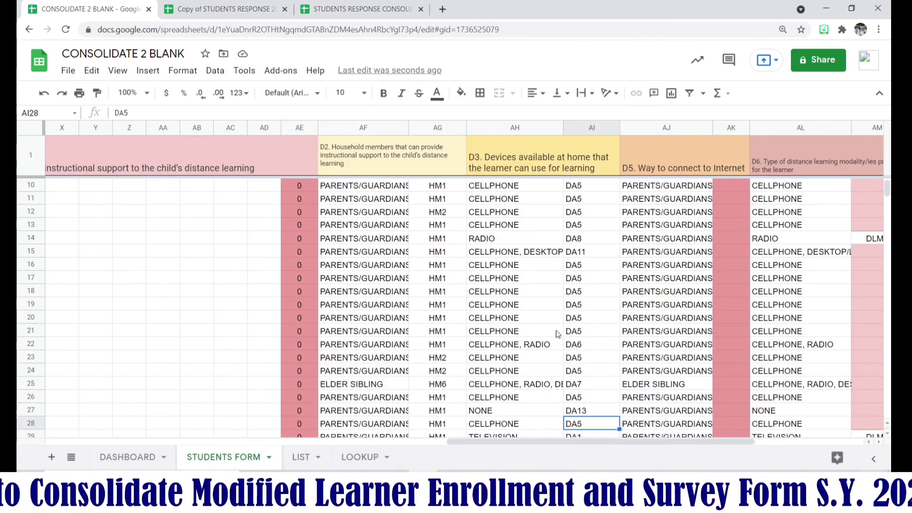
Examine the device codes in column AI through the last response in row 222 for blanks
scroll(601, 374, "down", 18)
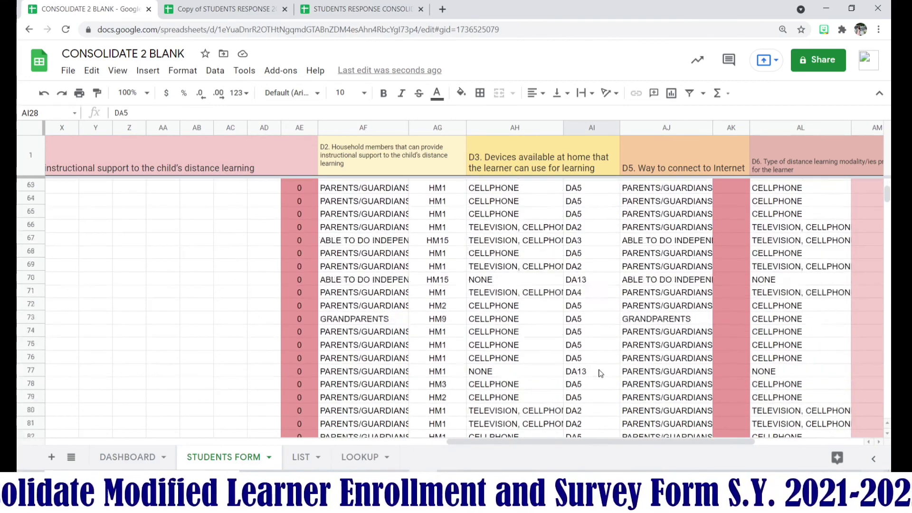
scroll(601, 373, "down", 20)
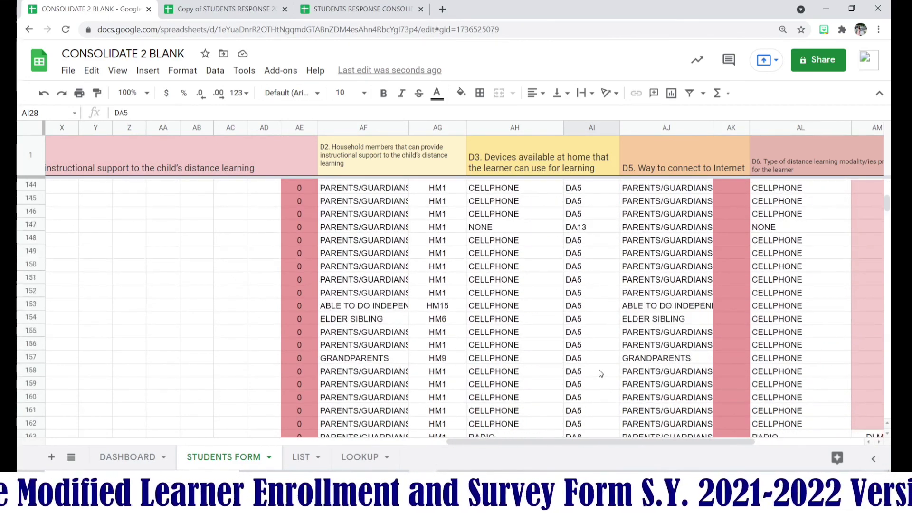
scroll(600, 373, "down", 20)
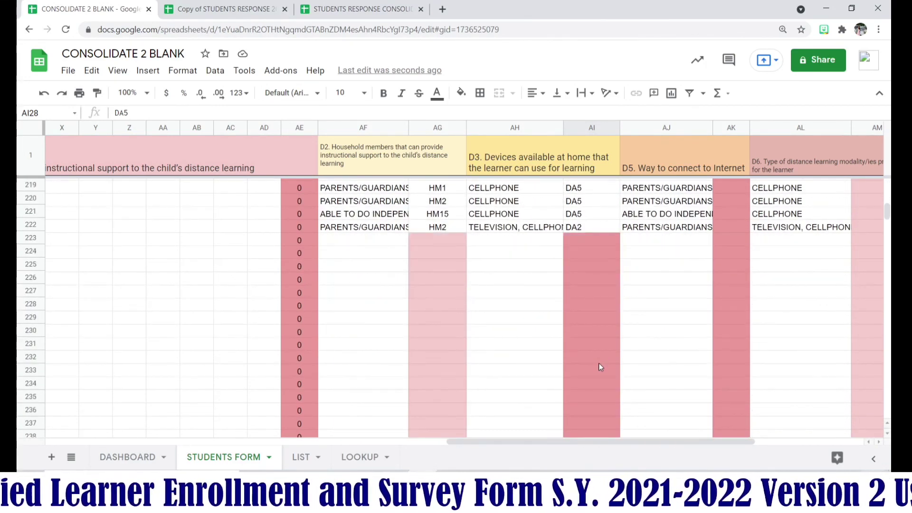
scroll(600, 361, "up", 3)
scroll(618, 333, "up", 4)
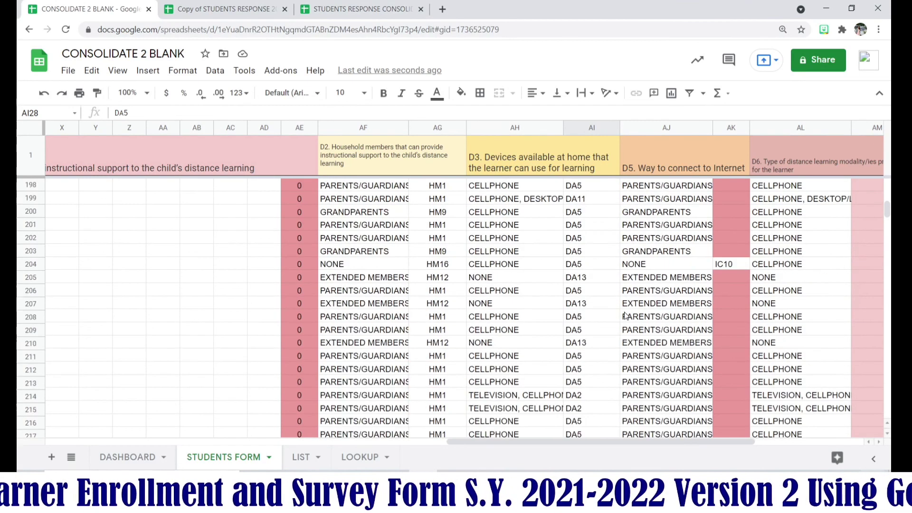
scroll(626, 316, "up", 20)
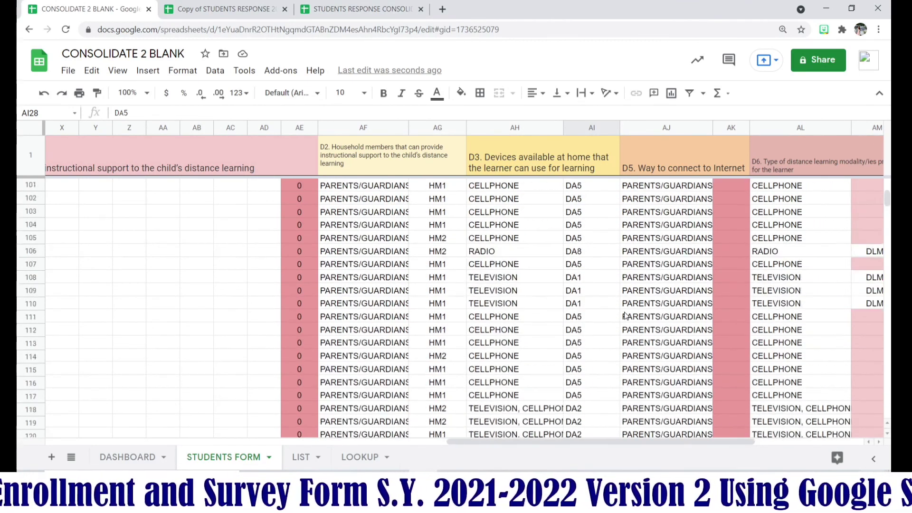
scroll(625, 315, "up", 20)
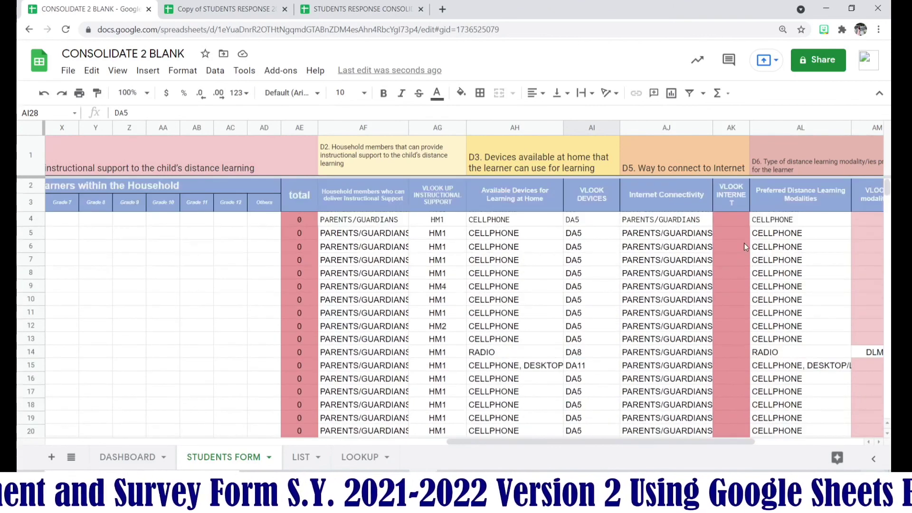
Replace the Internet Connectivity formula in AJ4 with a copy of AH4's =ARRAYFORMULA(IF(LIST!BF2:BF="","",UPPER(LIST!BF2:BF))), checking the internet question's column in LIST
left_click(697, 220)
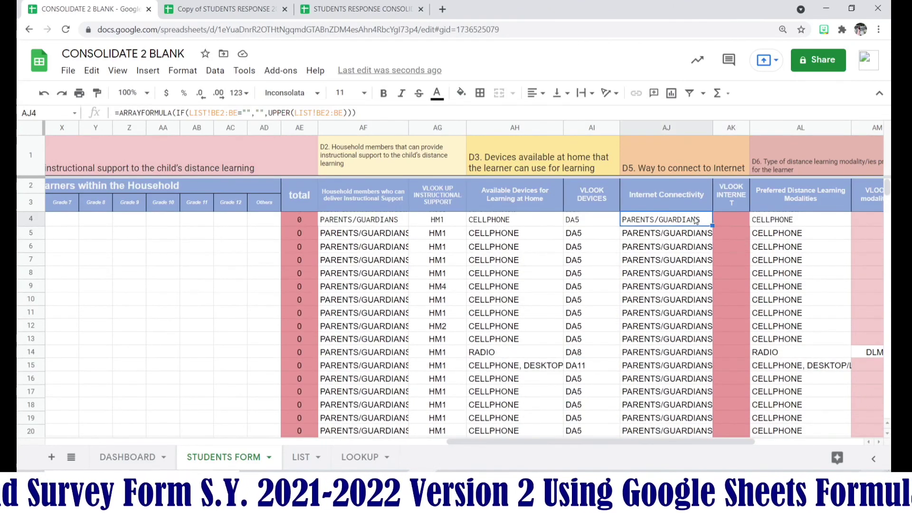
key("Delete")
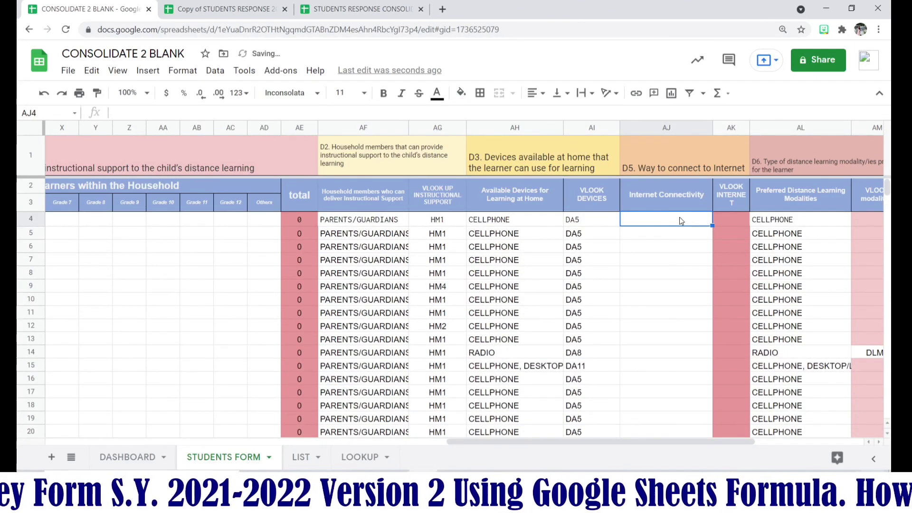
left_click(509, 222)
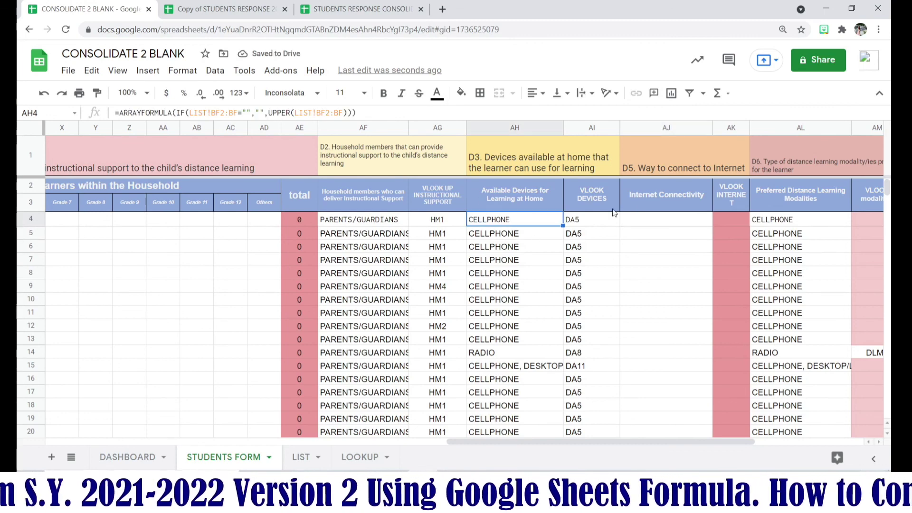
left_click(304, 464)
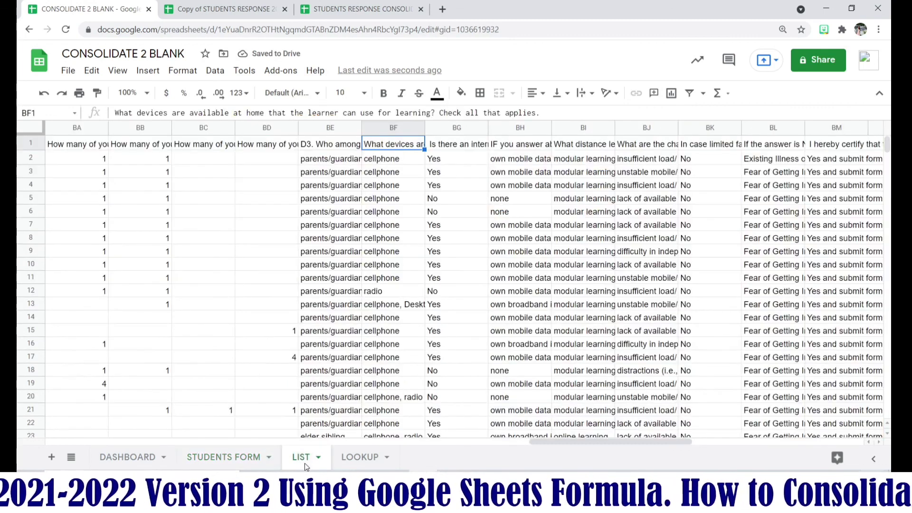
left_click(540, 163)
left_click(532, 148)
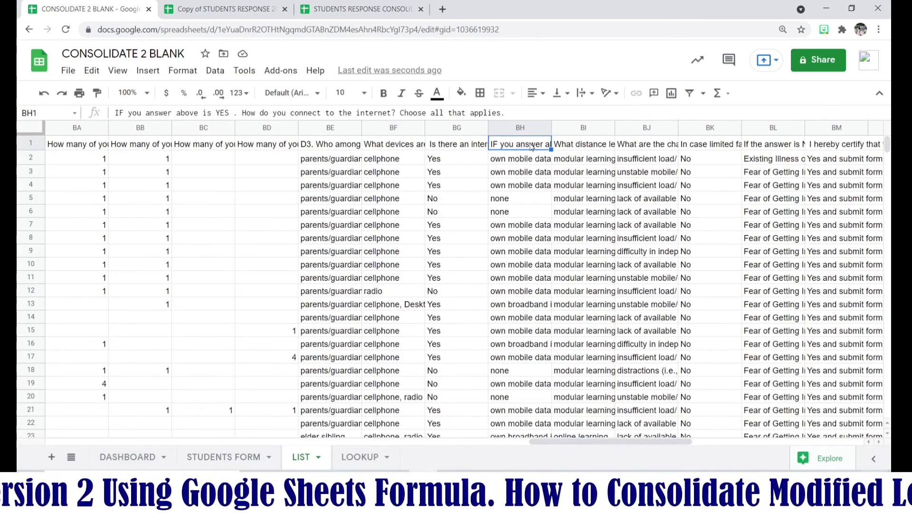
left_click(243, 459)
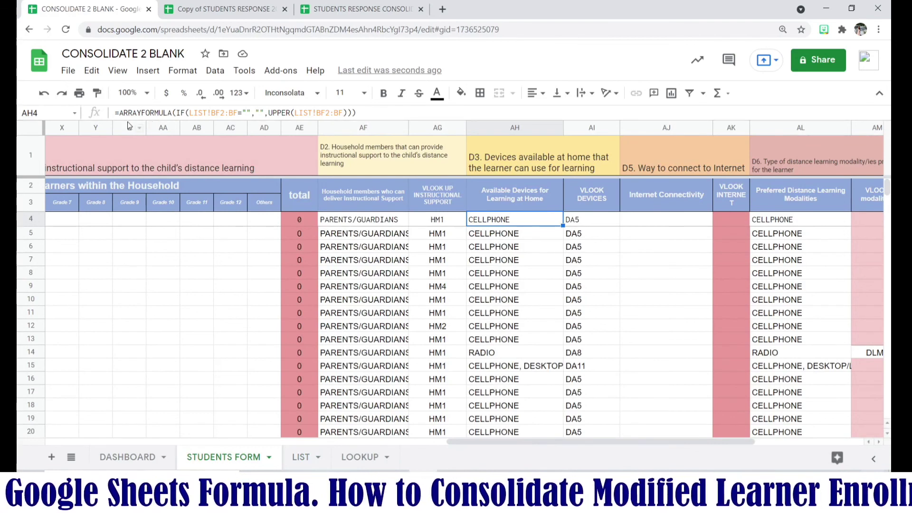
left_click_drag(356, 113, 109, 112)
key("ctrl+c")
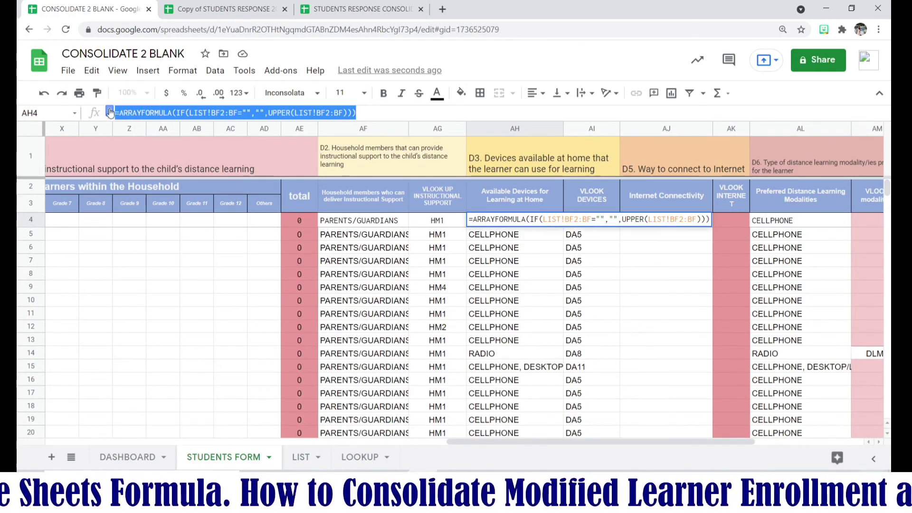
left_click(671, 304)
left_click(648, 221)
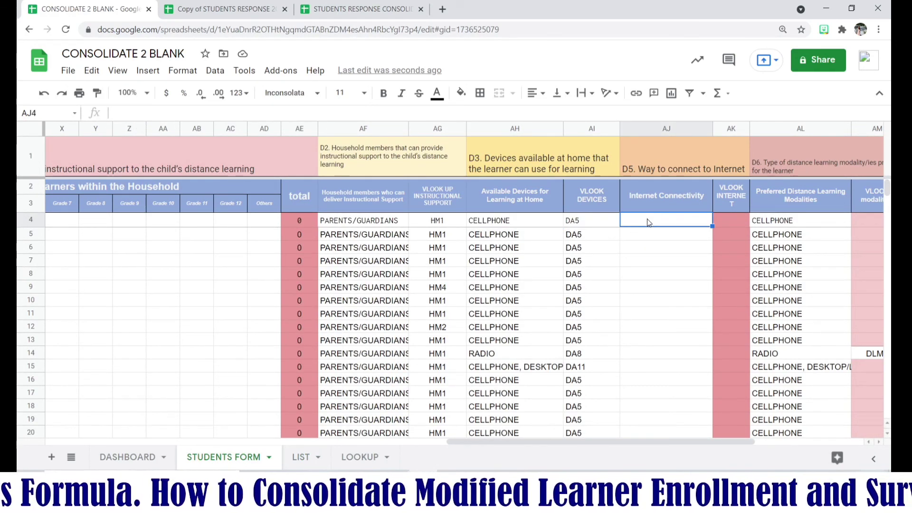
key("ctrl+v")
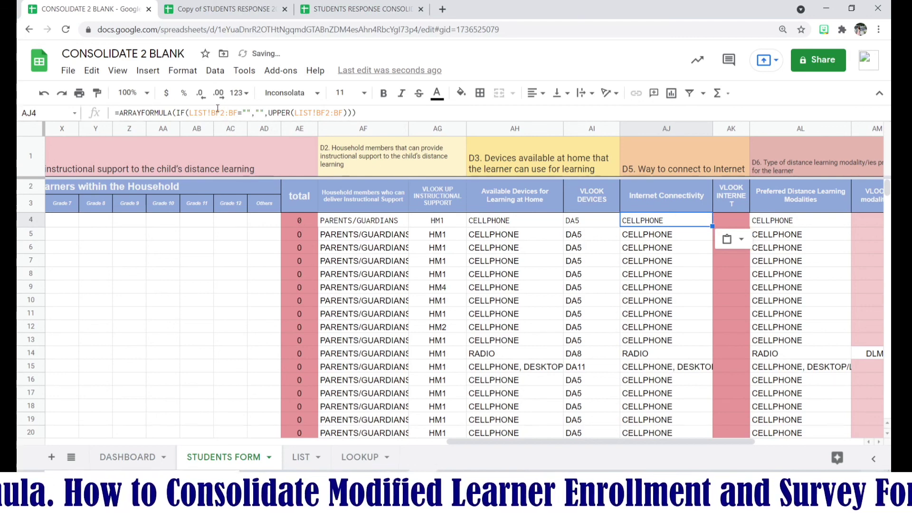
Change both ranges in AJ4's formula under Internet Connectivity to LIST!BH2:BH
left_click(219, 113)
key("BackSpace")
type("H2:B")
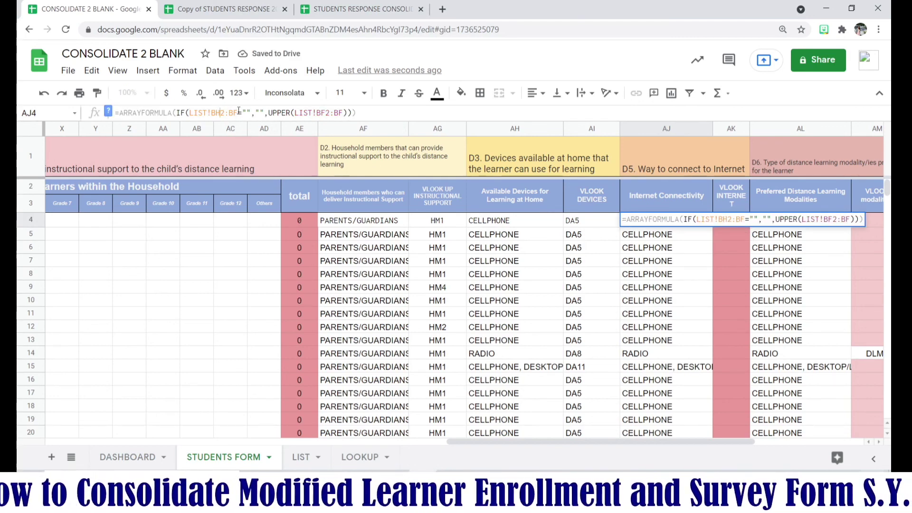
type("H")
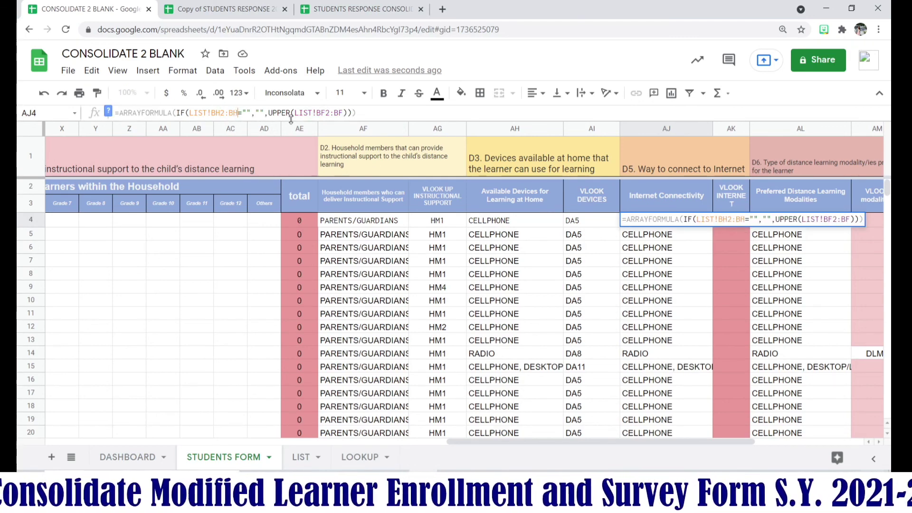
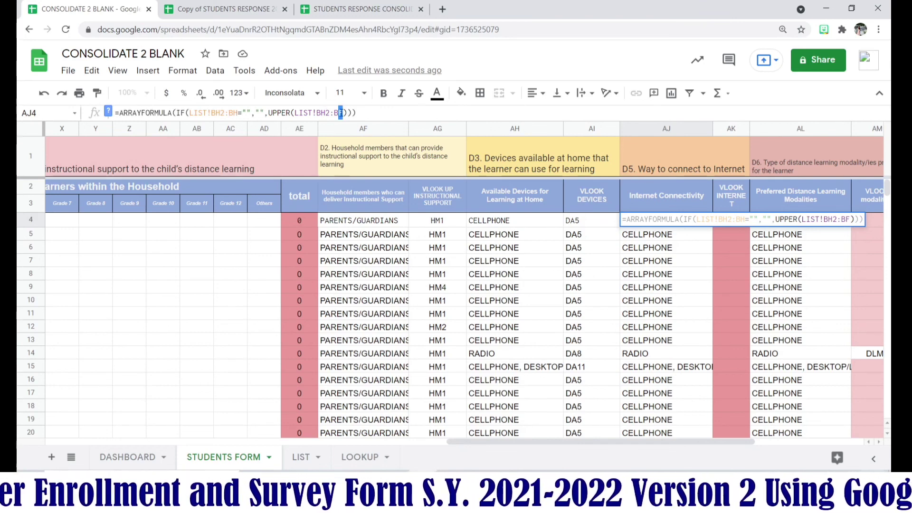
type("H")
key("Return")
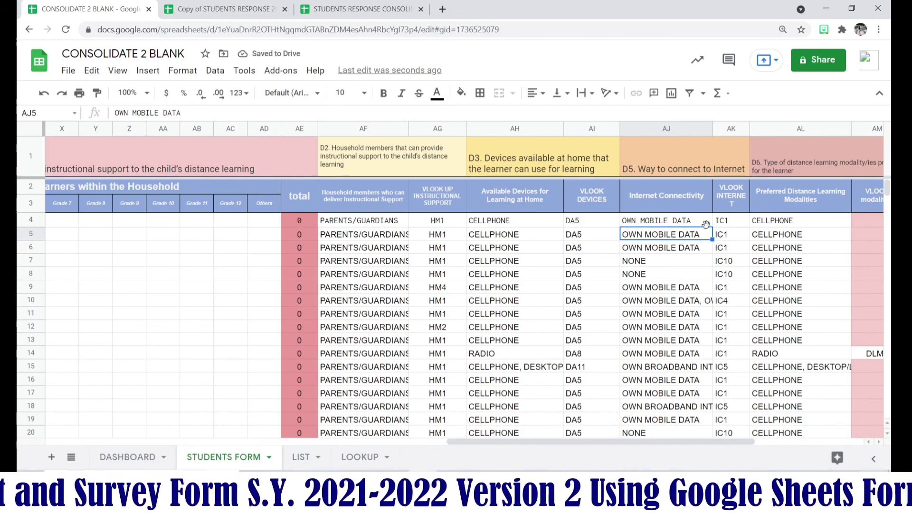
Check the internet codes in column AK against the D5 connection options and codes B51:B60 in LOOKUP, and return to STUDENTS FORM
left_click_drag(730, 223, 740, 349)
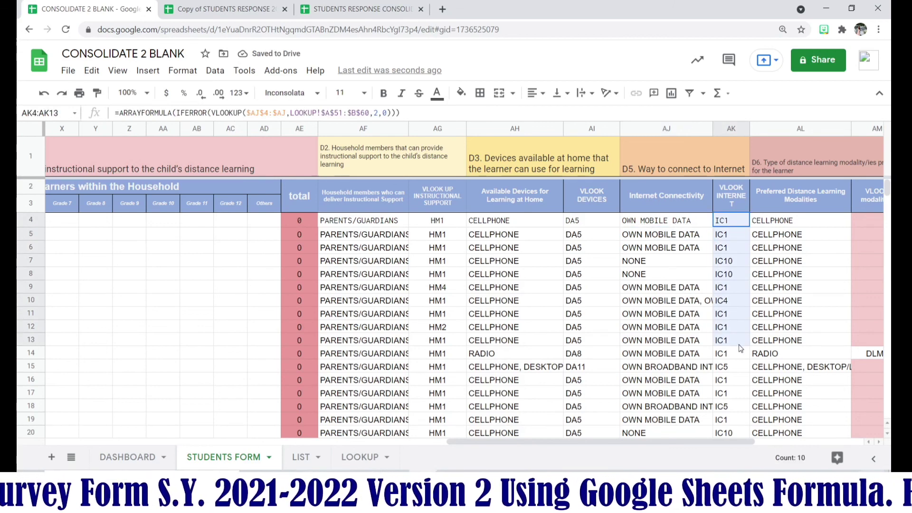
left_click(365, 460)
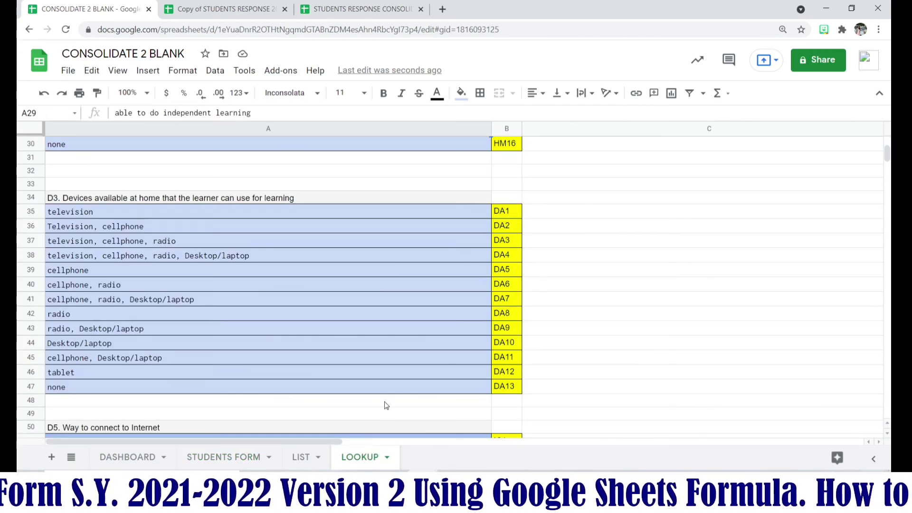
scroll(384, 401, "down", 5)
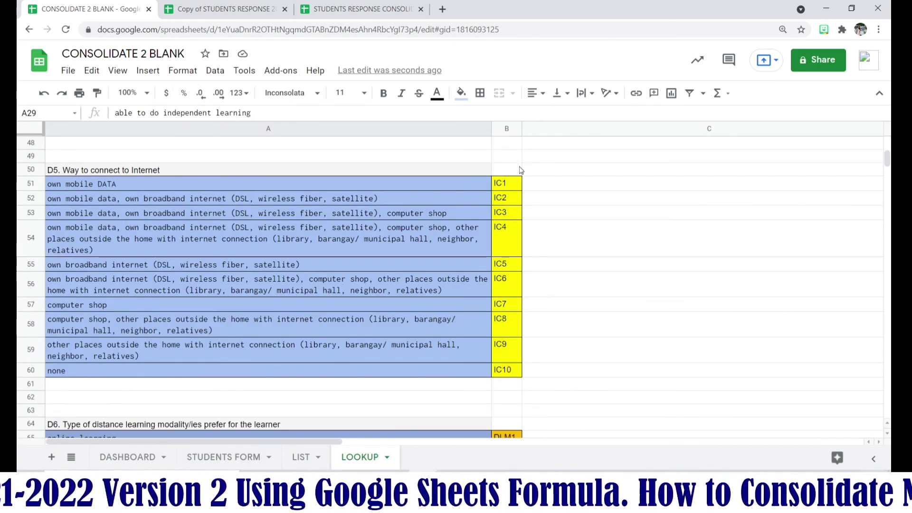
left_click_drag(518, 185, 520, 371)
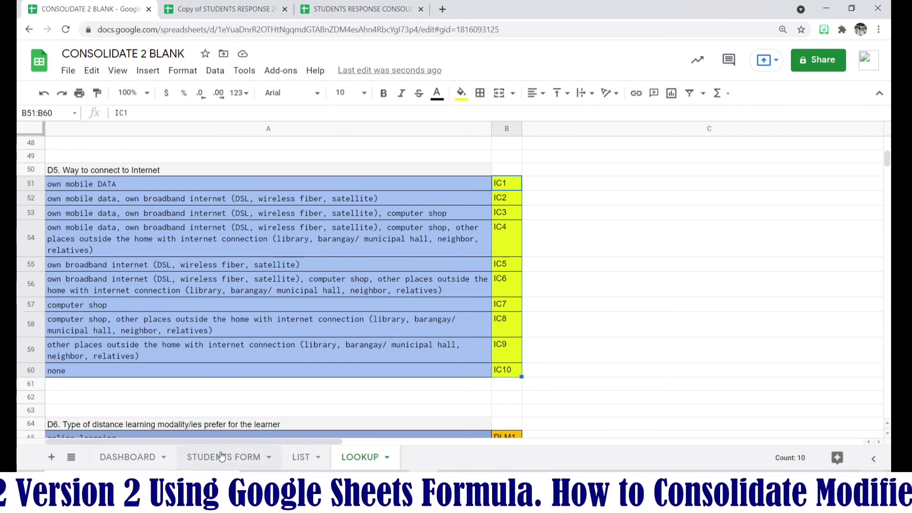
left_click(222, 456)
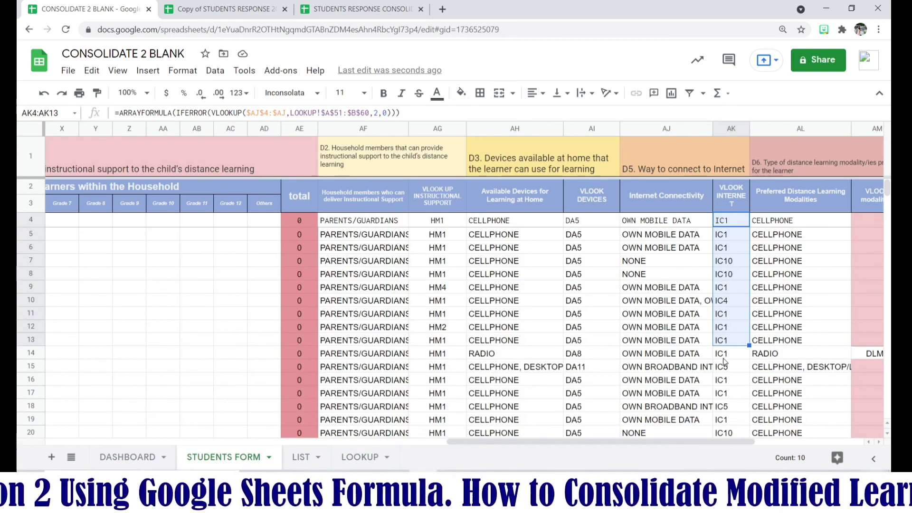
Examine the internet codes in column AK through the last response in row 222 for blanks
scroll(724, 362, "down", 15)
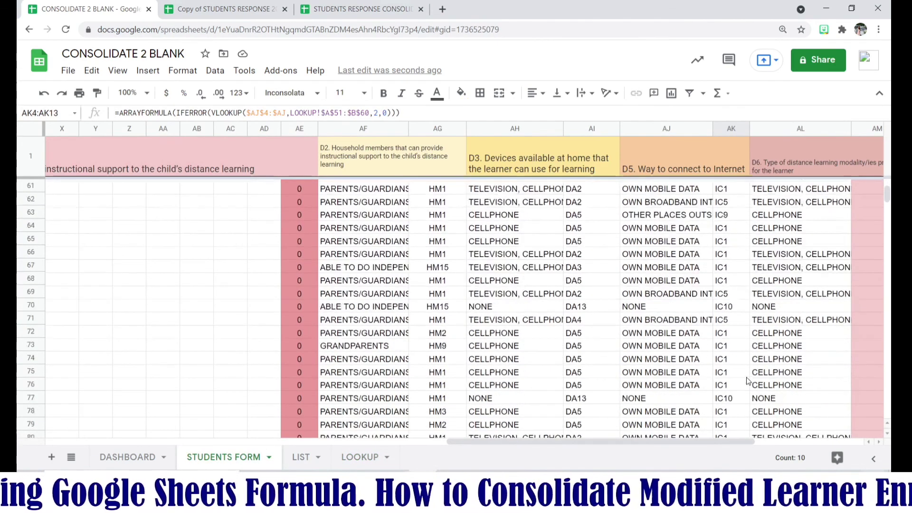
scroll(747, 380, "down", 20)
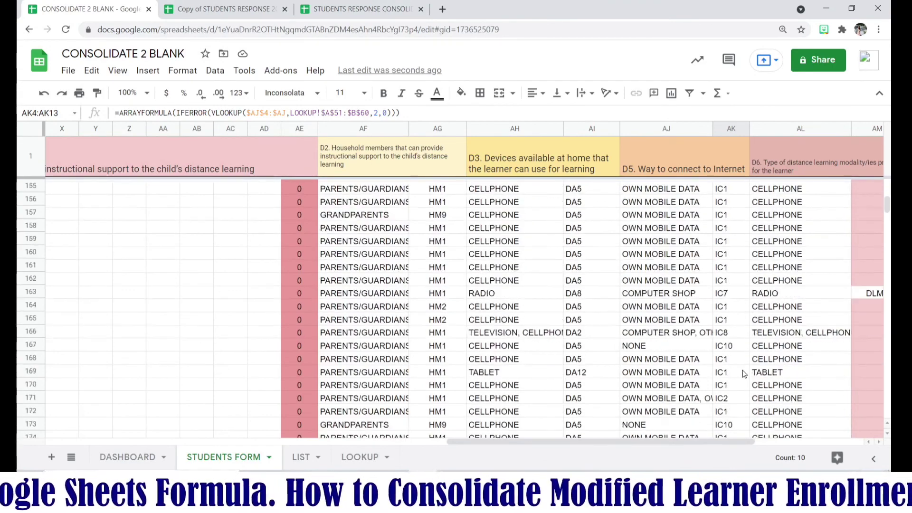
scroll(744, 374, "down", 17)
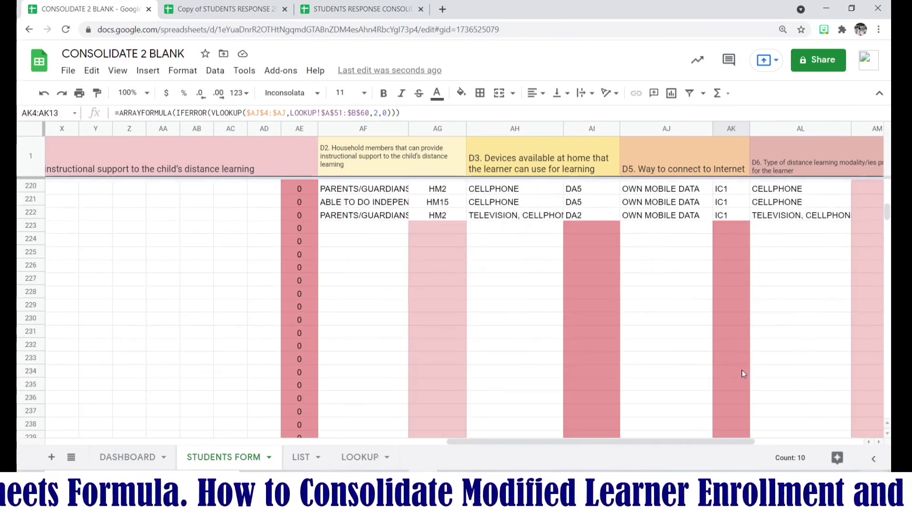
scroll(745, 374, "up", 20)
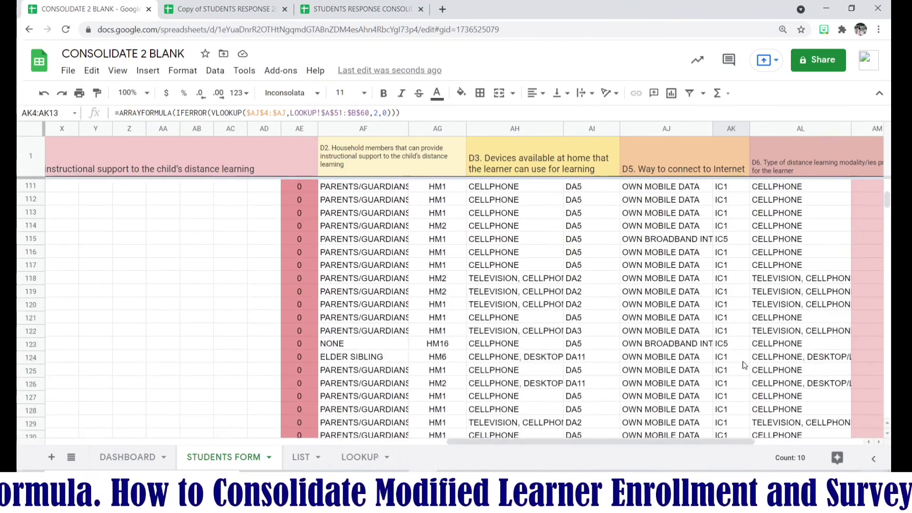
scroll(745, 365, "up", 19)
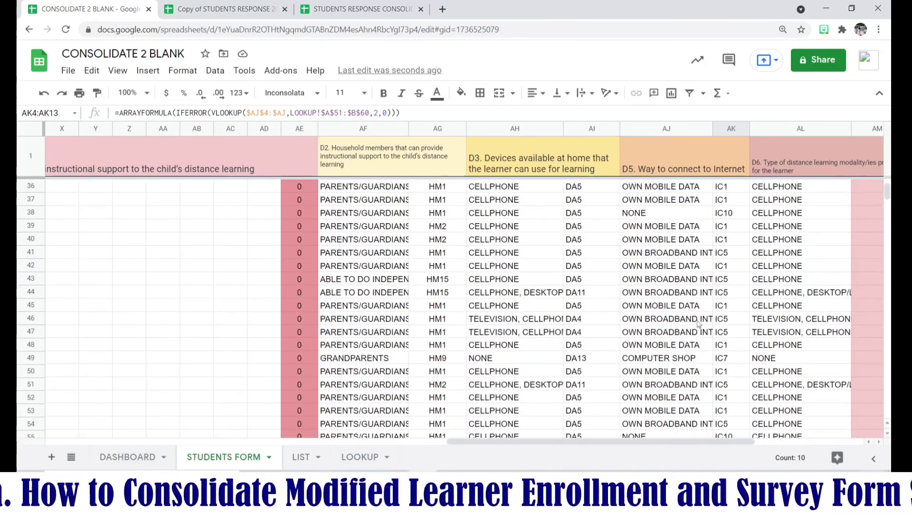
scroll(698, 325, "up", 9)
Clear the existing Preferred Distance Learning Modalities formula from AL4
left_click(843, 275)
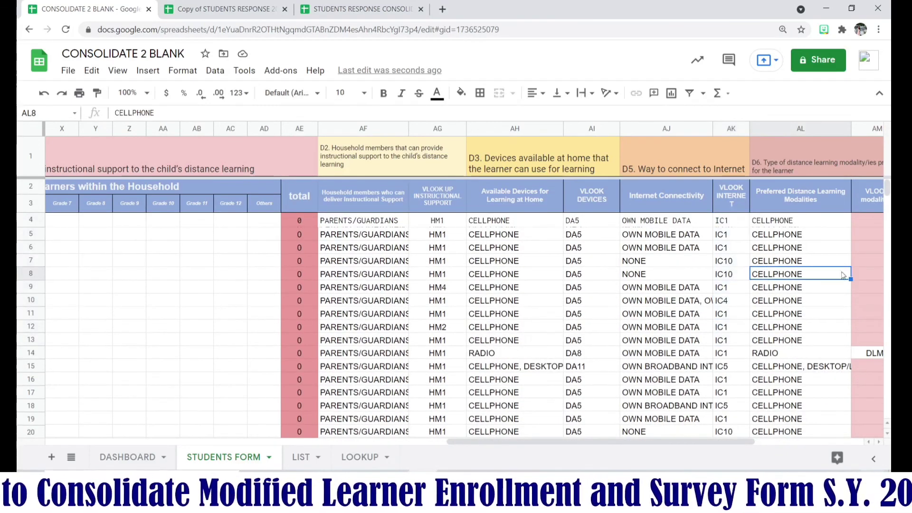
left_click(826, 248)
key("Right")
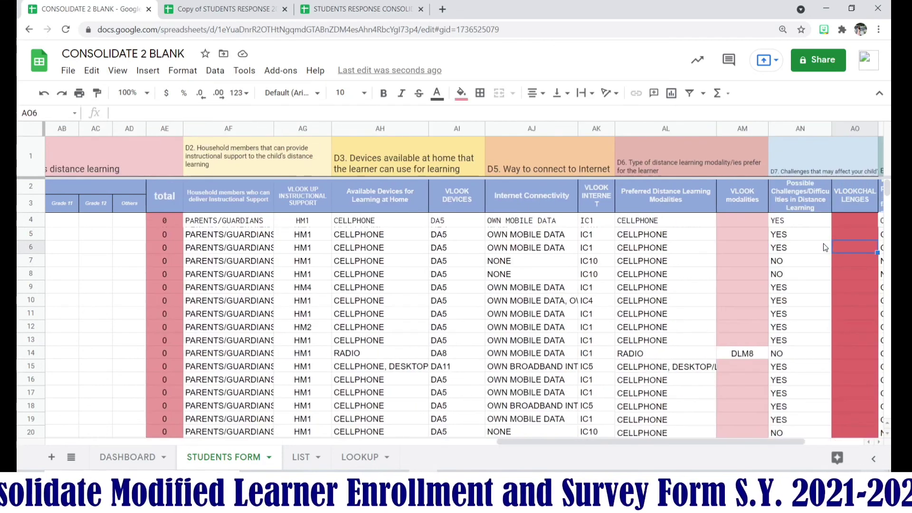
key("Left")
key("Left")
key("Up")
key("Right")
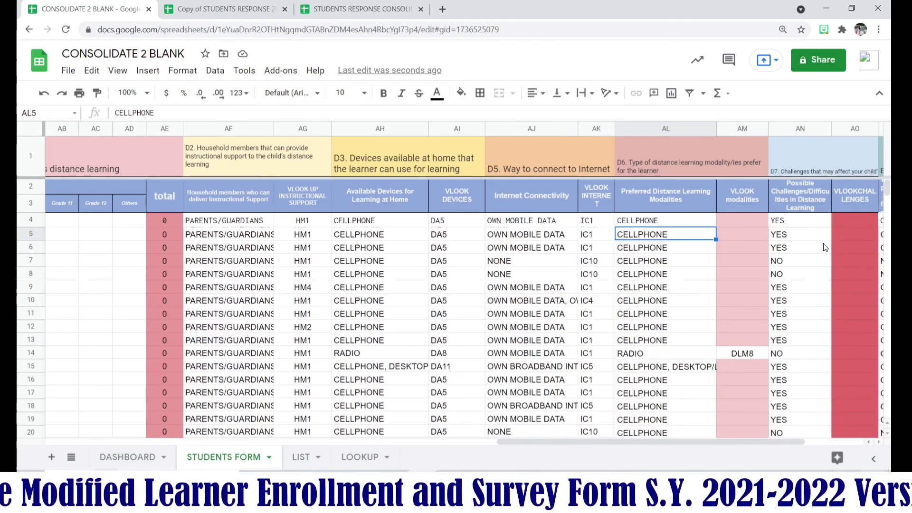
key("Up")
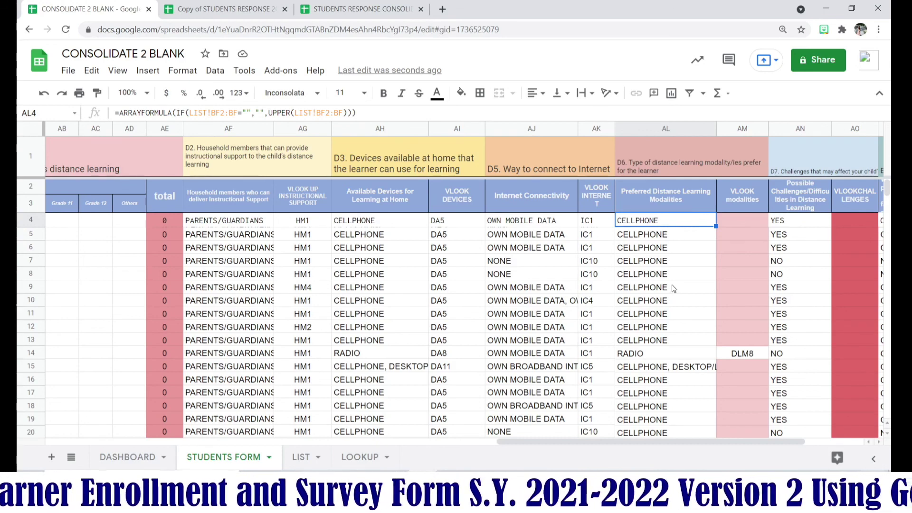
key("Delete")
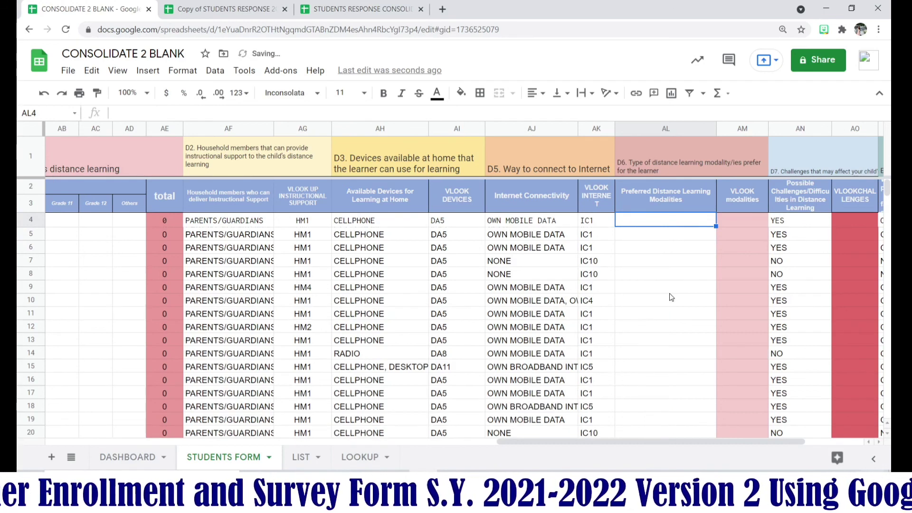
Locate the distance learning modality question's column in LIST, and copy AJ4's Internet Connectivity formula into AL4 of STUDENTS FORM
left_click(303, 457)
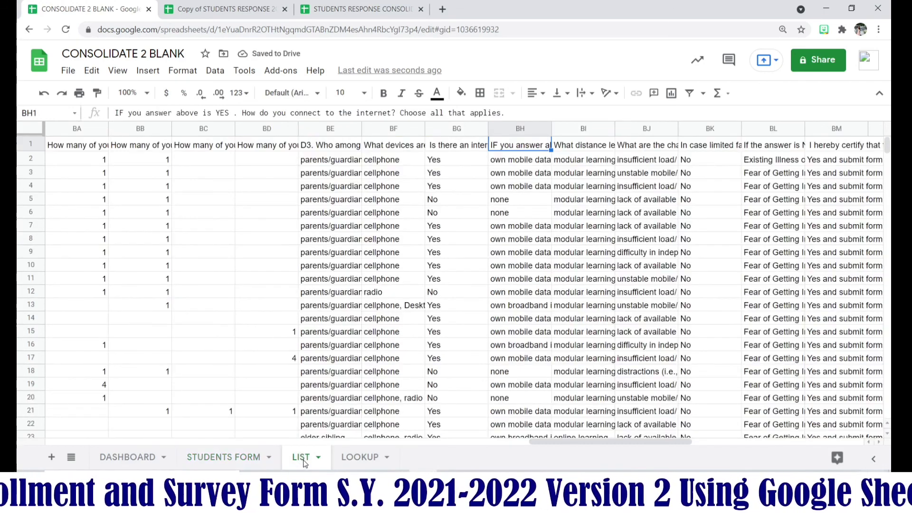
left_click(595, 161)
left_click(594, 147)
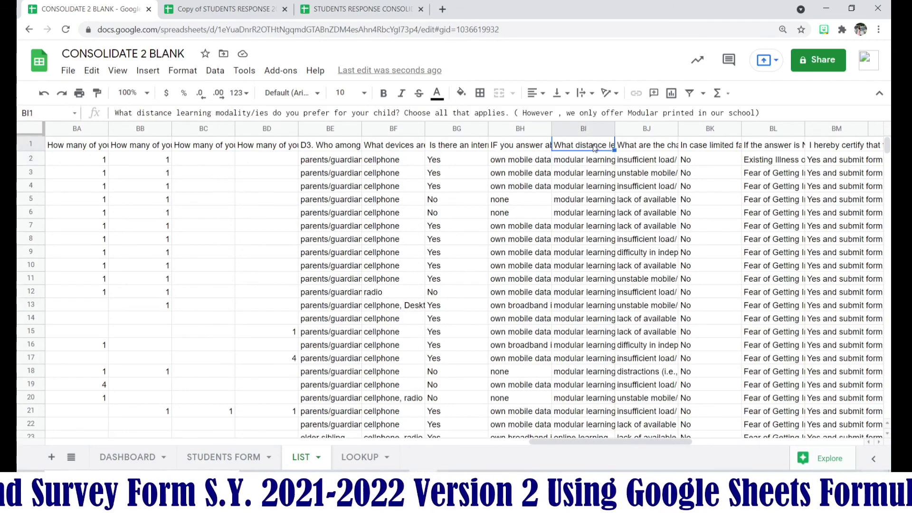
left_click(240, 459)
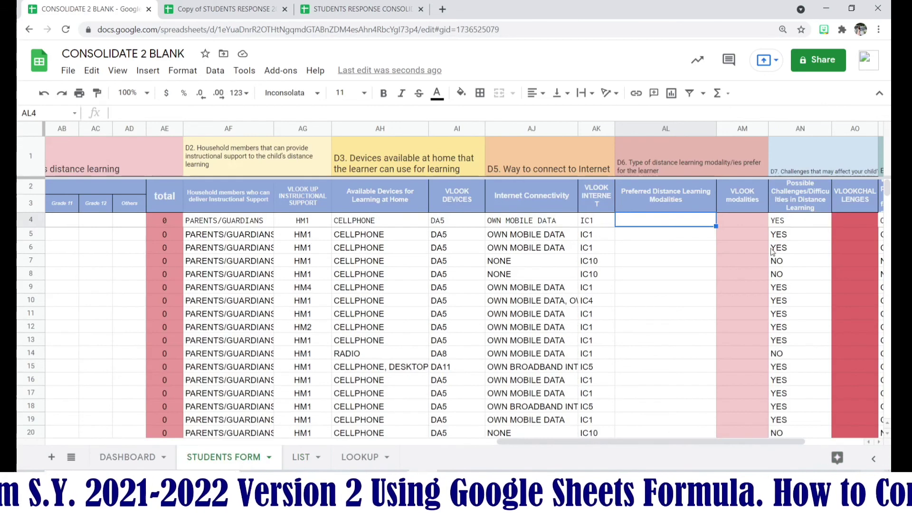
left_click(550, 221)
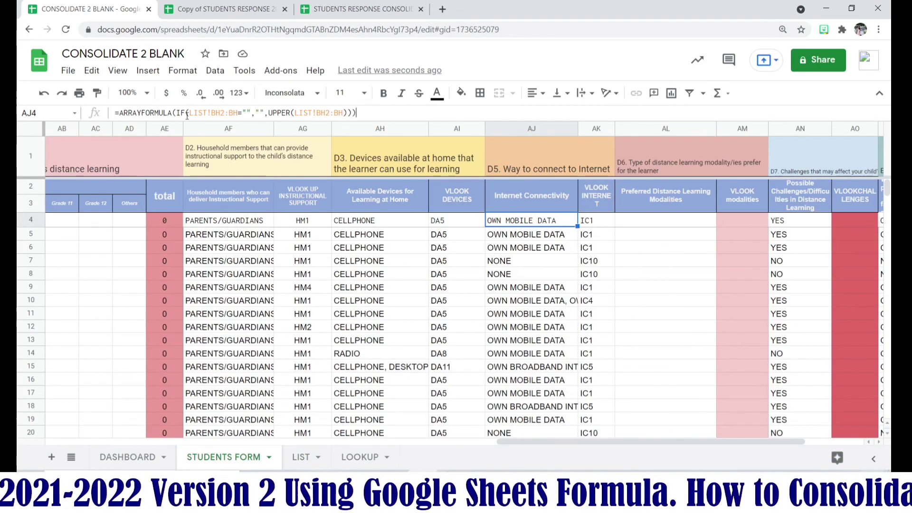
left_click_drag(115, 113, 377, 178)
key("ctrl+c")
key("Escape")
left_click(670, 221)
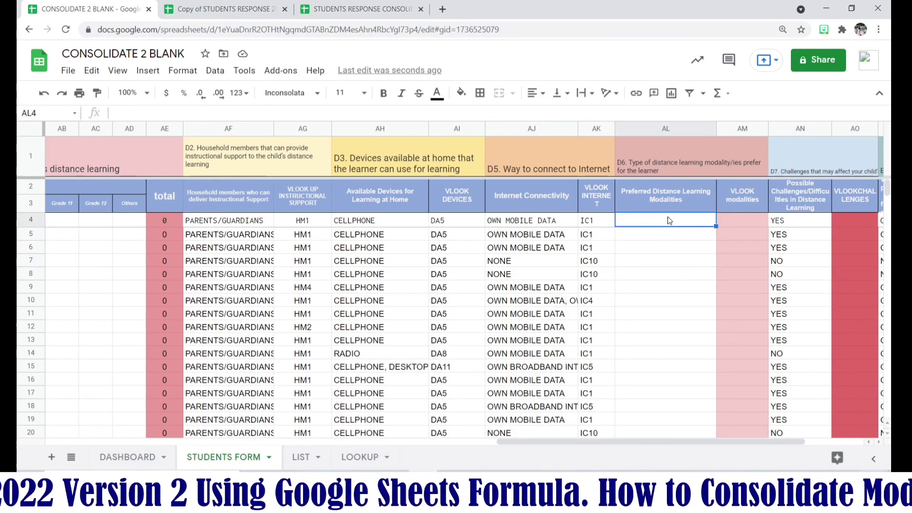
key("ctrl+v")
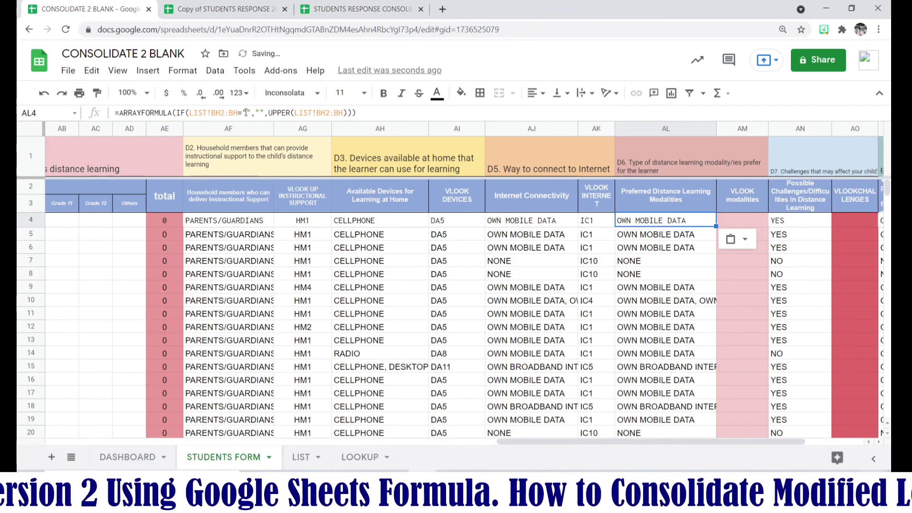
Change both ranges in AL4's formula under Preferred Distance Learning Modalities to LIST!BI2:BI
left_click(218, 113)
key("BackSpace")
type("I")
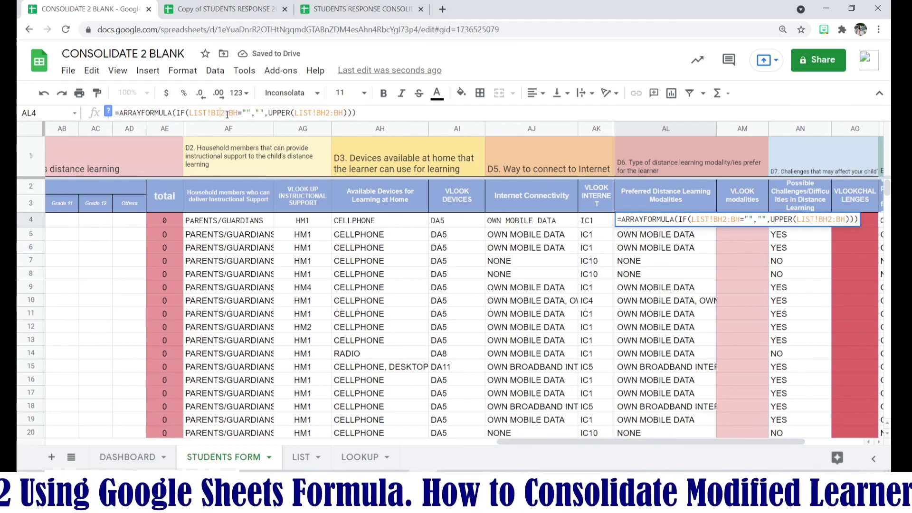
left_click_drag(233, 113, 237, 114)
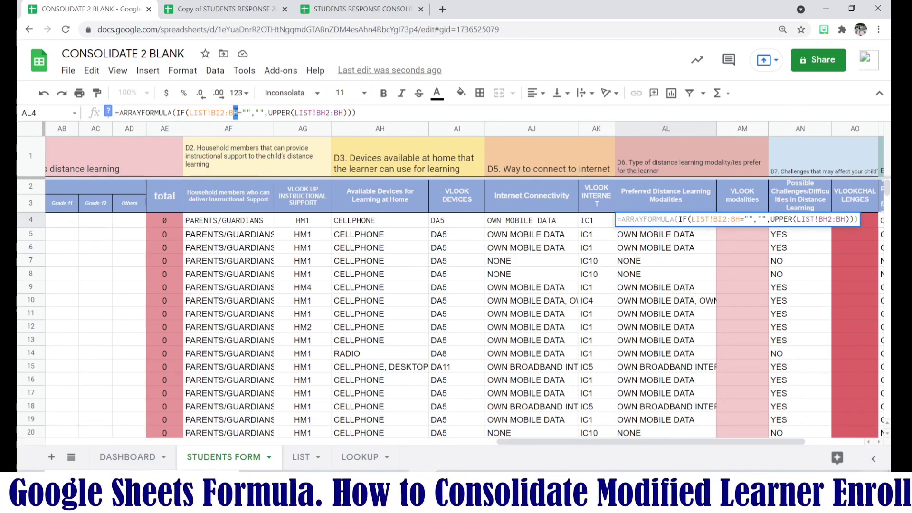
type("I")
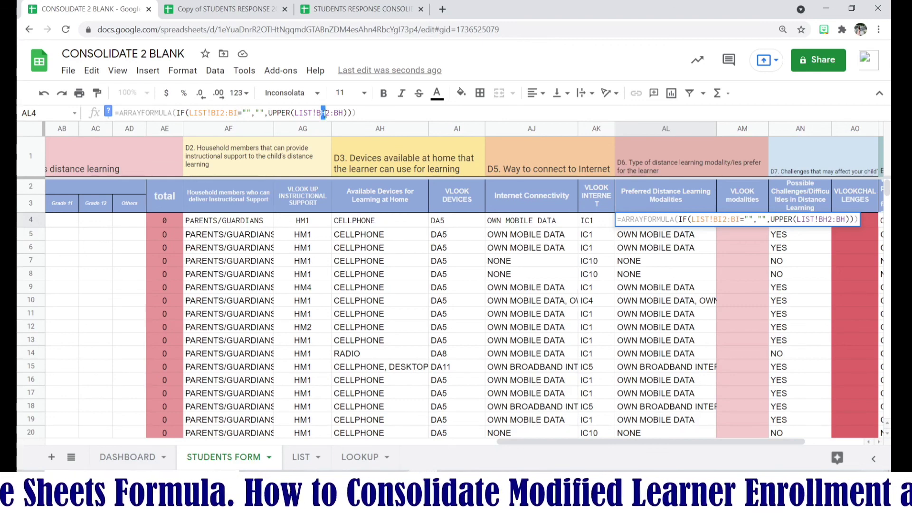
left_click_drag(321, 114, 342, 113)
type("I")
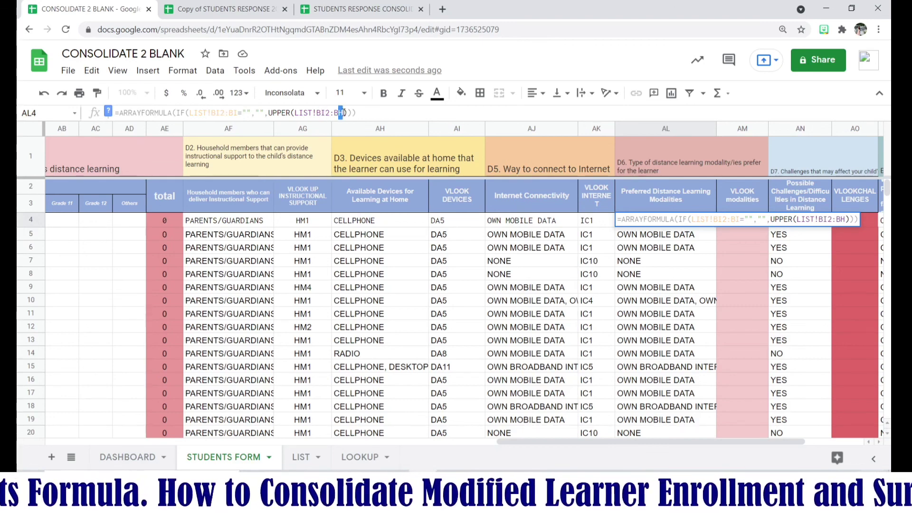
type("I")
key("Return")
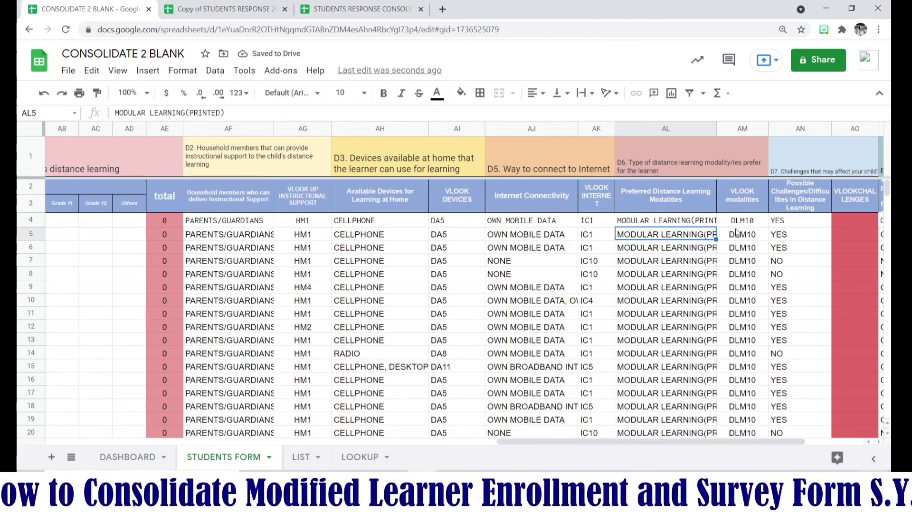
Compare the modality codes in column AM with the D6 modality list in LOOKUP, and return to STUDENTS FORM
left_click_drag(740, 223, 739, 432)
scroll(739, 431, "down", 3)
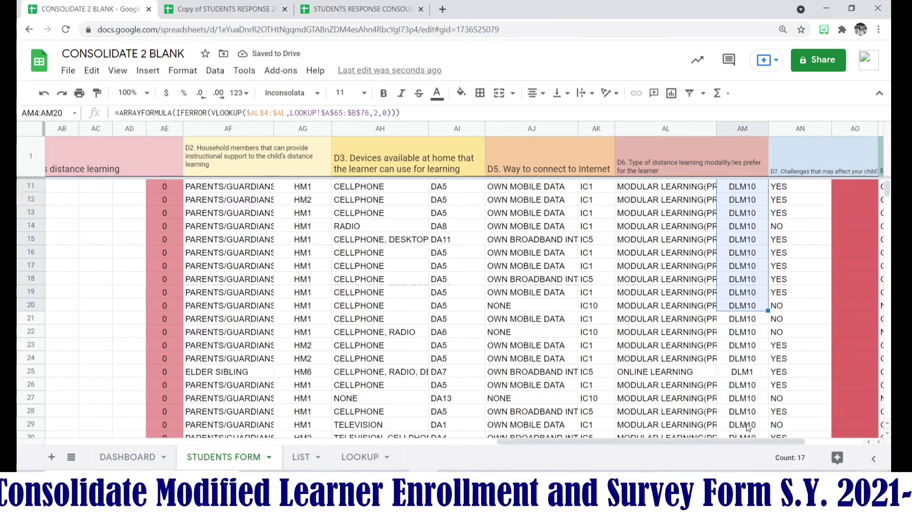
left_click(359, 457)
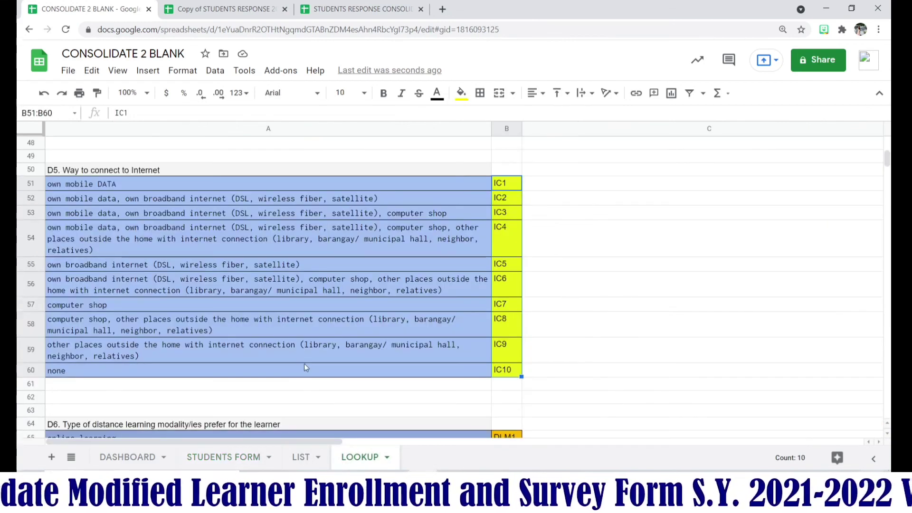
scroll(304, 363, "down", 3)
scroll(308, 363, "down", 2)
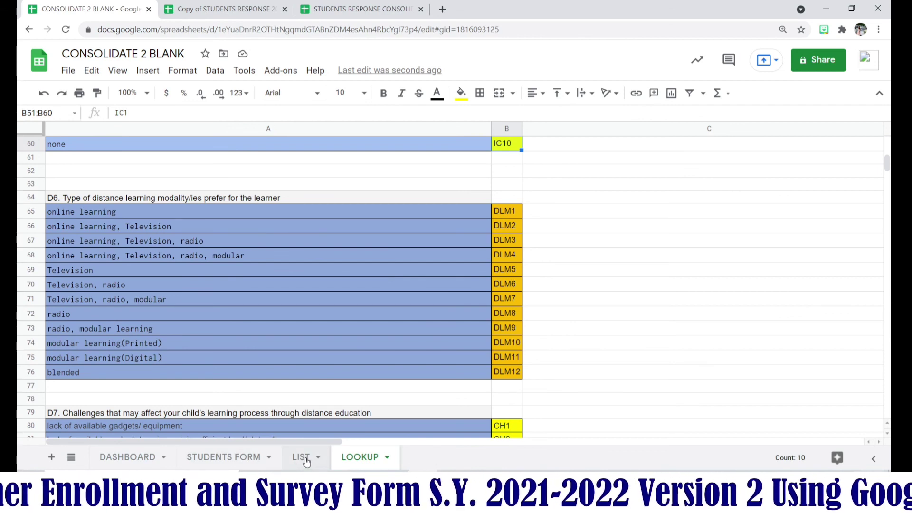
left_click(245, 458)
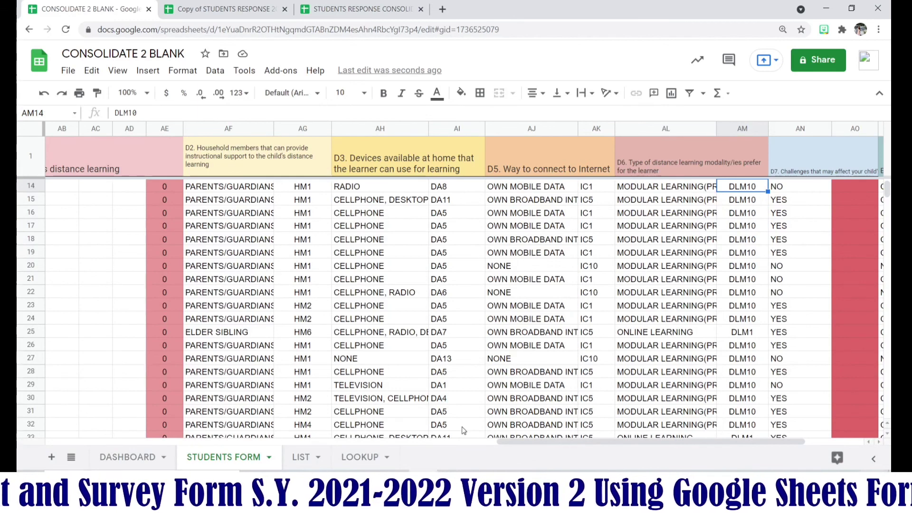
Review the D6 entries in LOOKUP from radio, modular learning to blended, including the DLM10 code for modular learning(Printed)
left_click(360, 459)
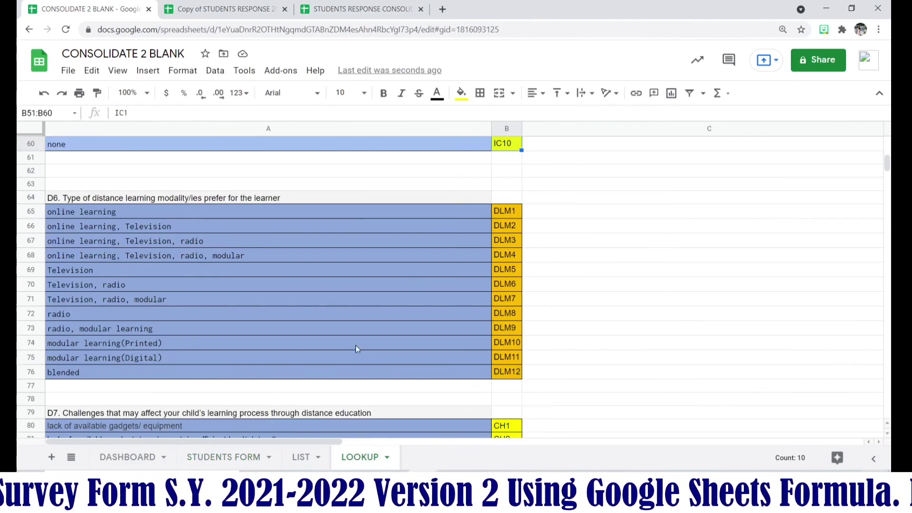
scroll(403, 342, "down", 2)
left_click(516, 261)
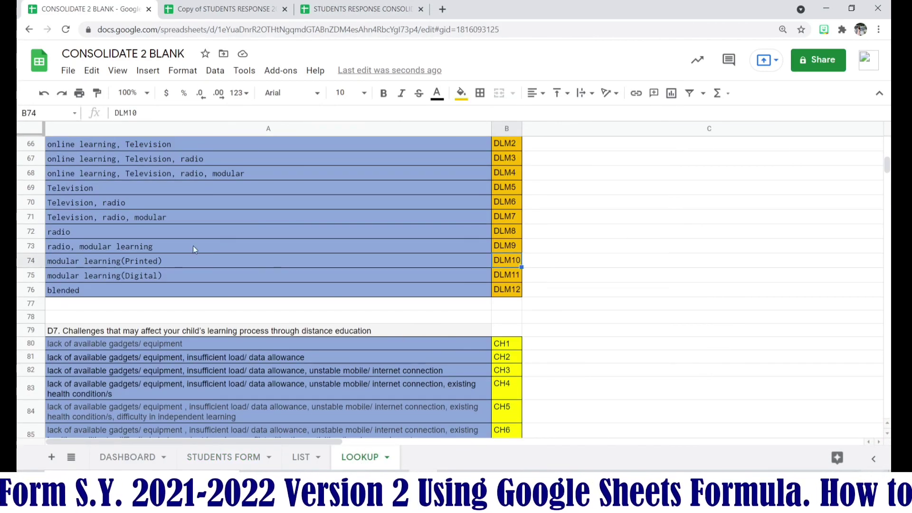
left_click(150, 264)
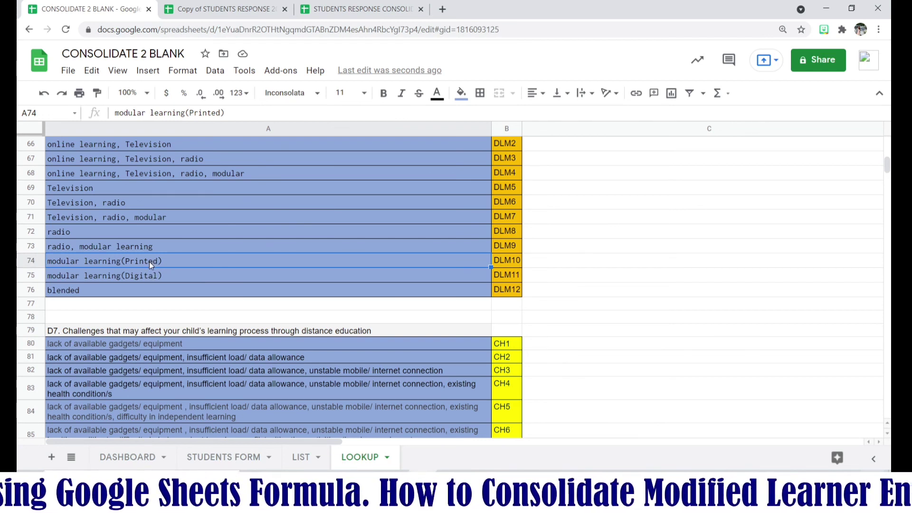
left_click(121, 246)
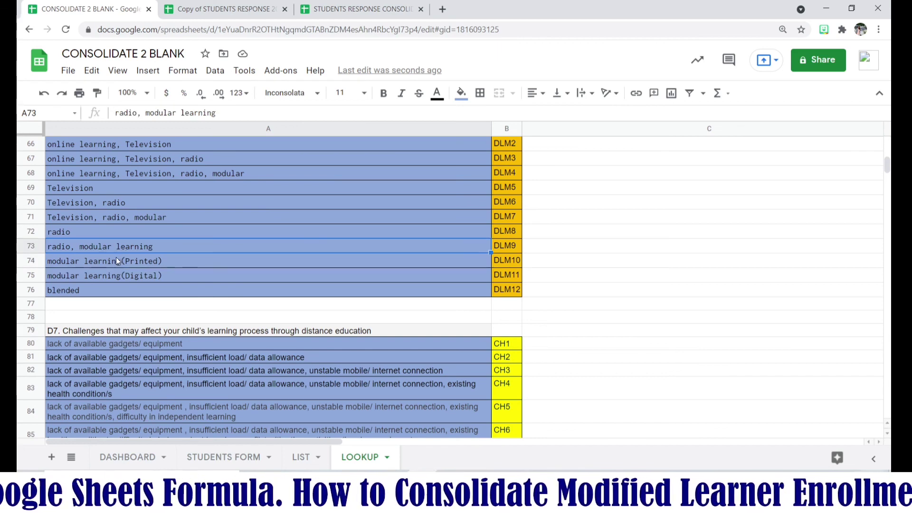
left_click(114, 261)
left_click(114, 276)
left_click(109, 291)
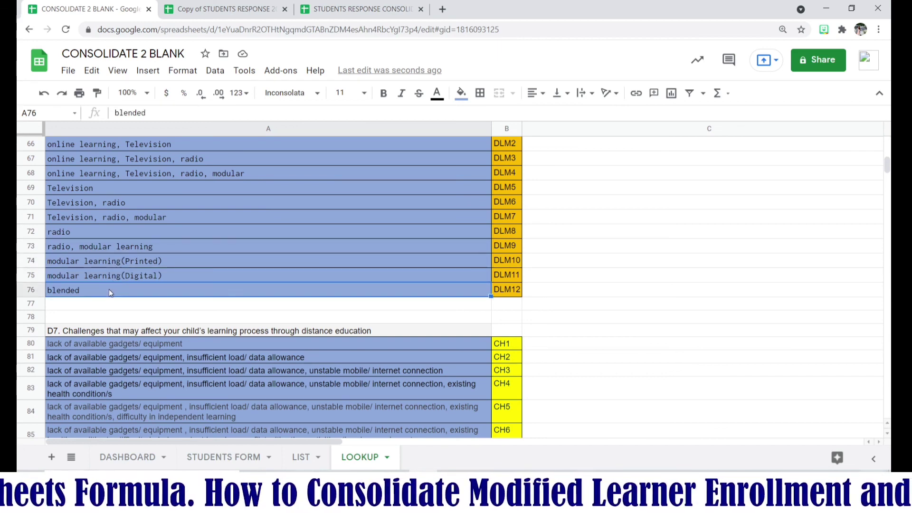
Review the modality codes in column AM of STUDENTS FORM against the preferred distance learning modalities down through the last responses
left_click(226, 11)
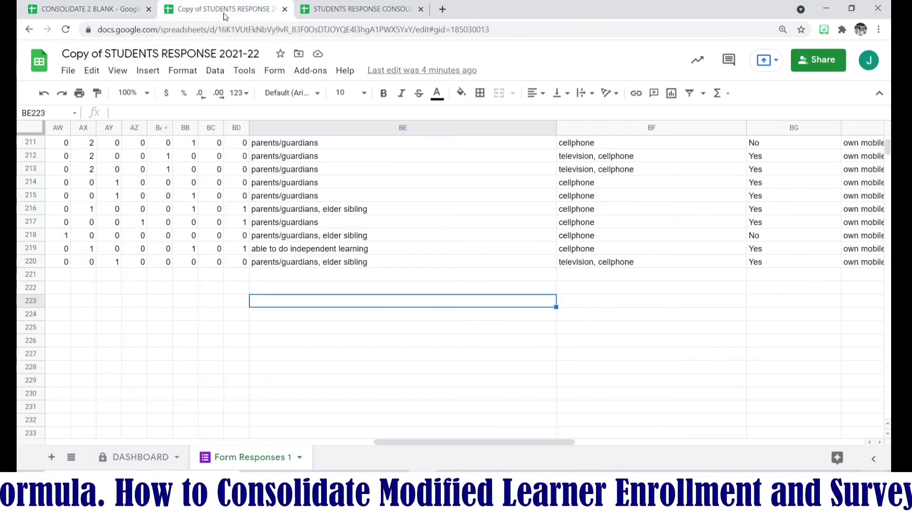
left_click(128, 9)
left_click(230, 458)
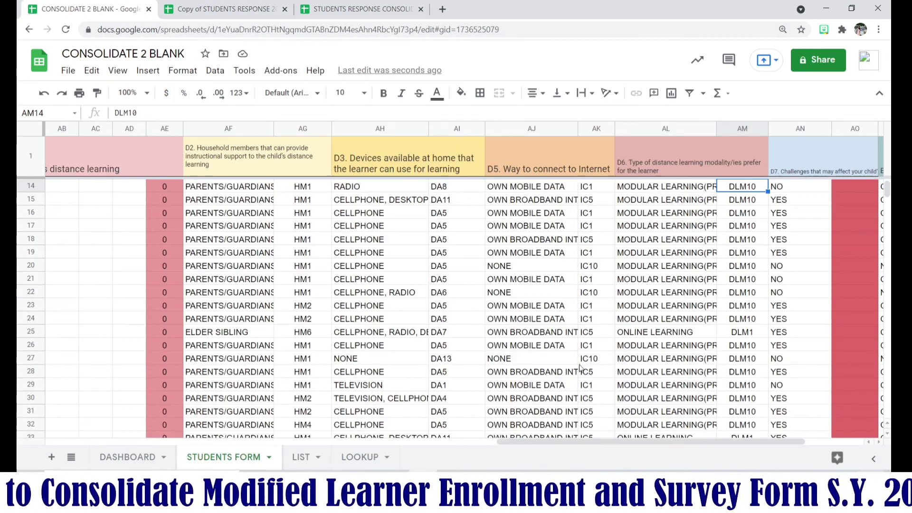
scroll(722, 260, "down", 20)
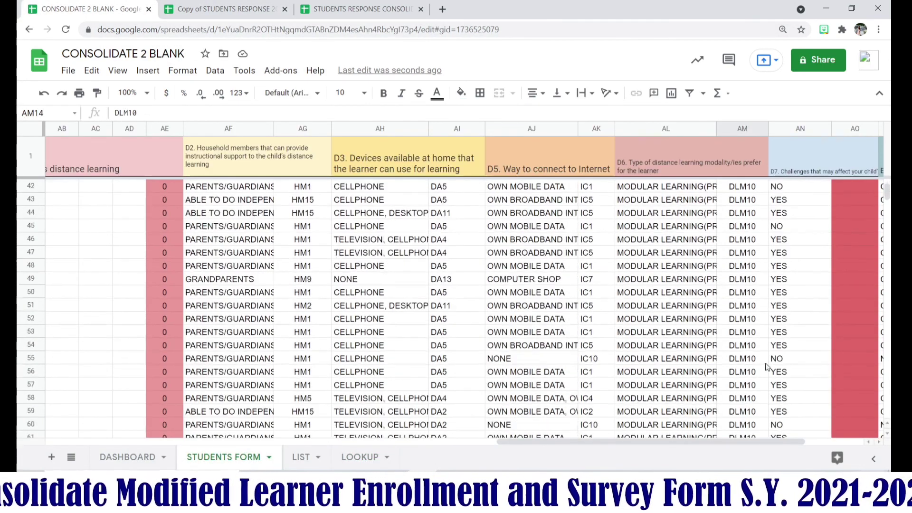
scroll(764, 390, "down", 20)
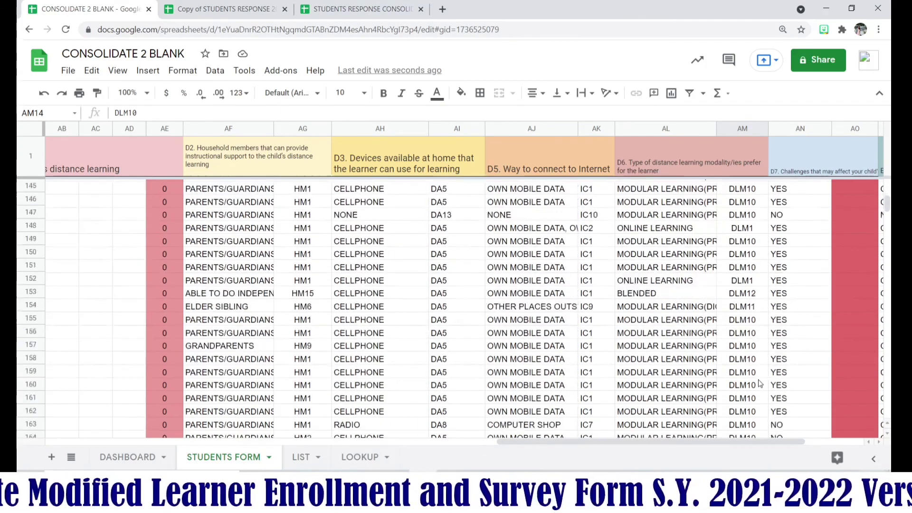
scroll(769, 386, "up", 20)
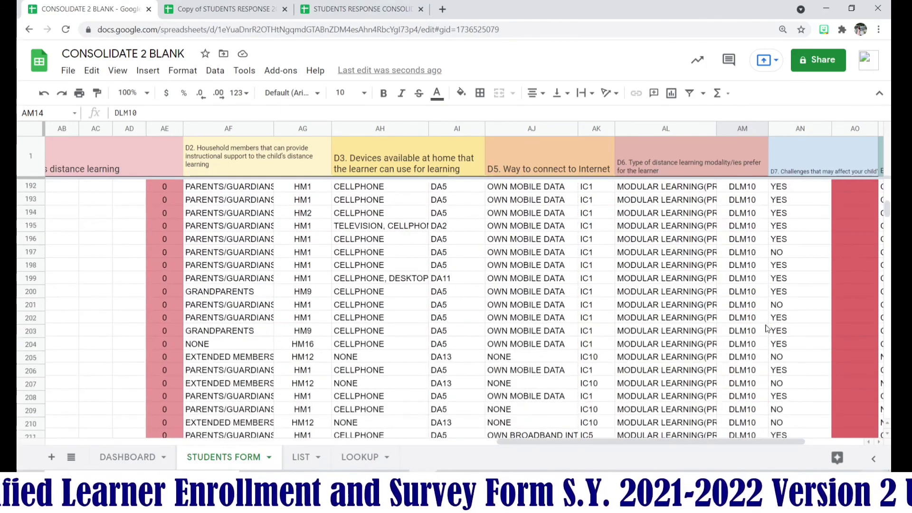
scroll(773, 285, "up", 20)
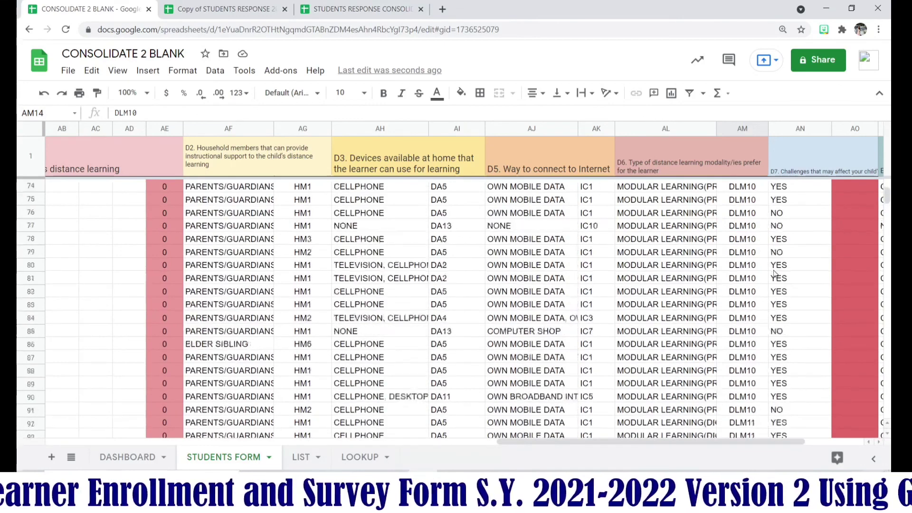
scroll(790, 215, "up", 2)
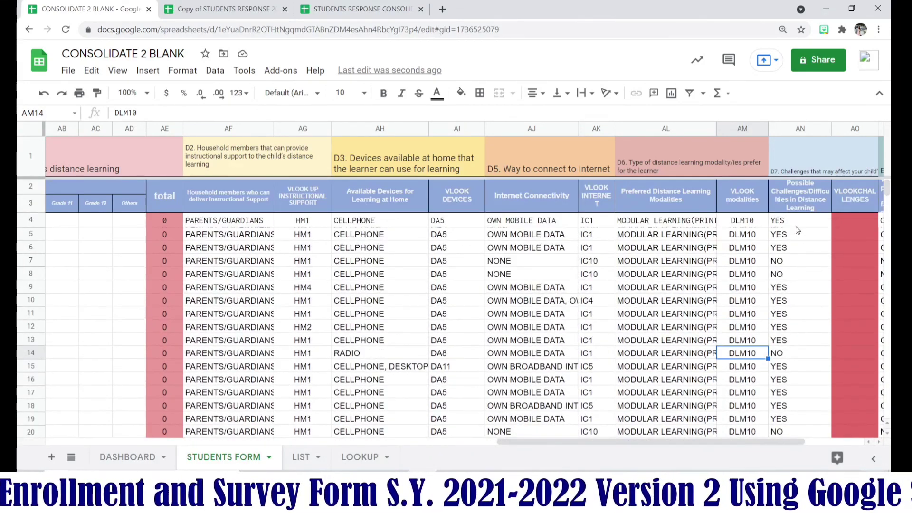
Clear AN4's formula under Possible Challenges/Difficulties in Distance Learning and locate the matching challenges question's column in LIST
left_click(794, 225)
scroll(799, 227, "right", 3)
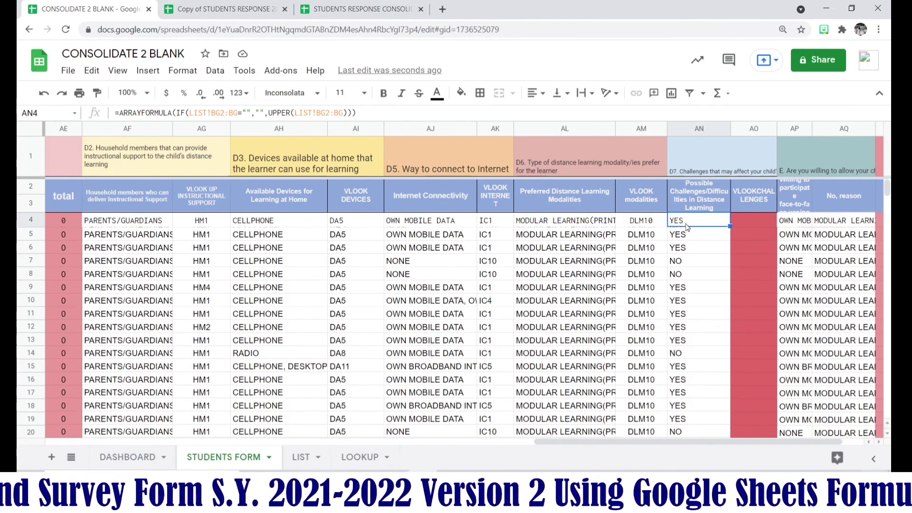
key("Delete")
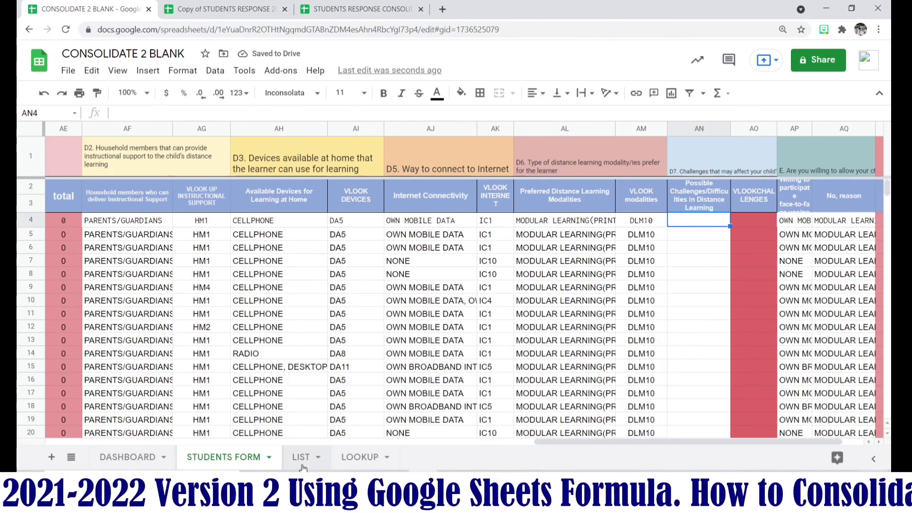
left_click(301, 457)
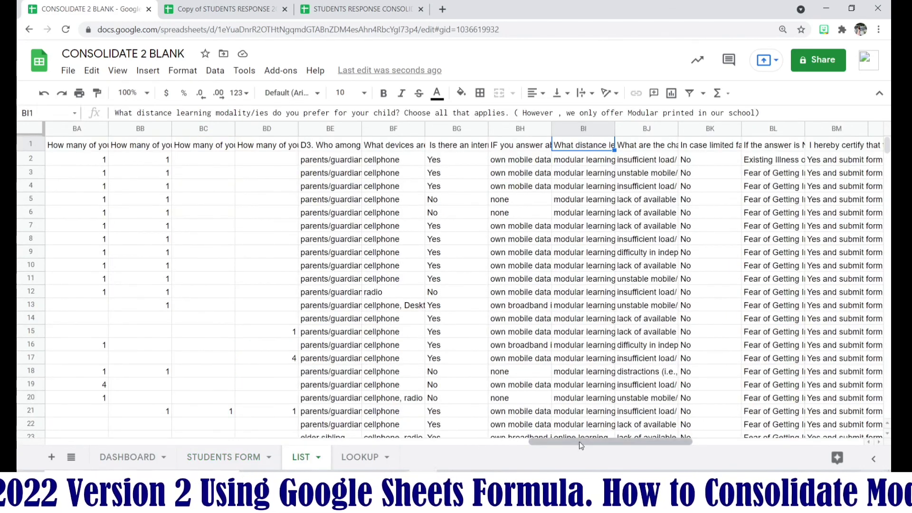
left_click_drag(580, 446, 624, 448)
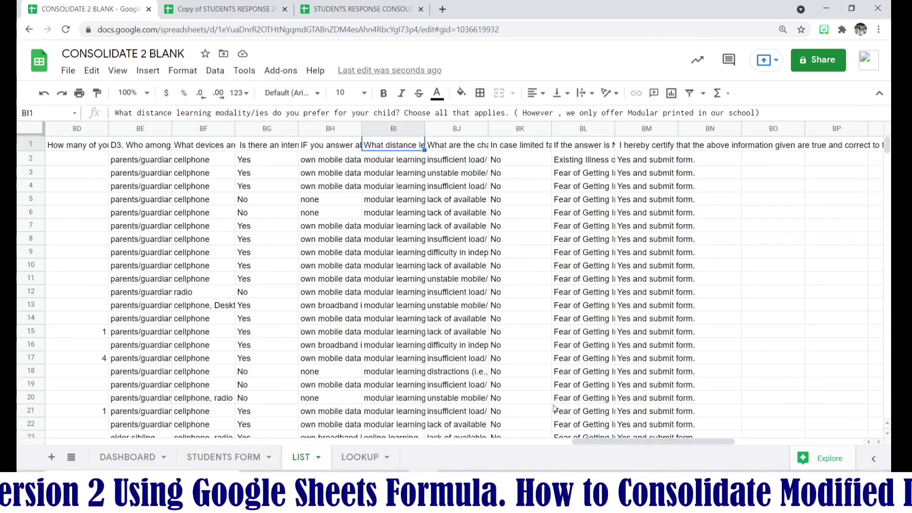
left_click(458, 150)
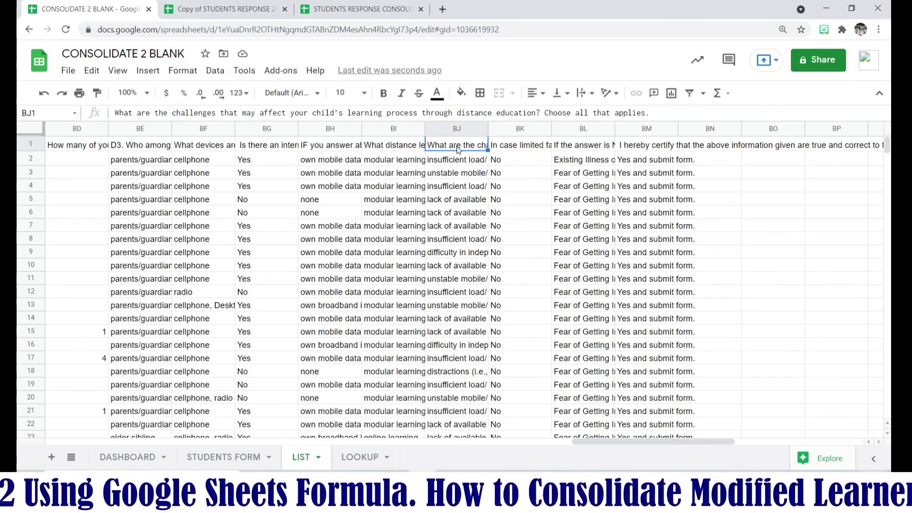
Copy AL4's formula into AN4 of STUDENTS FORM and change both of its ranges to LIST!BJ2:BJ
left_click(221, 458)
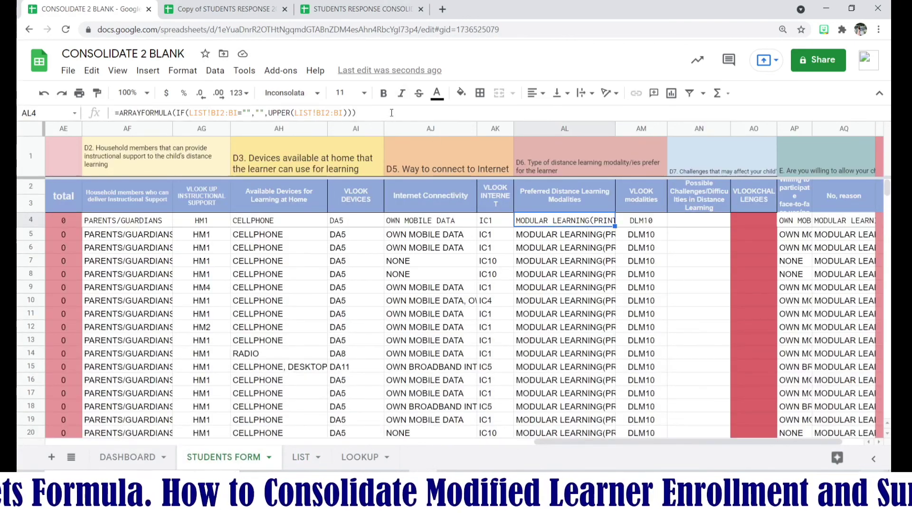
left_click_drag(392, 113, 125, 111)
left_click(699, 247)
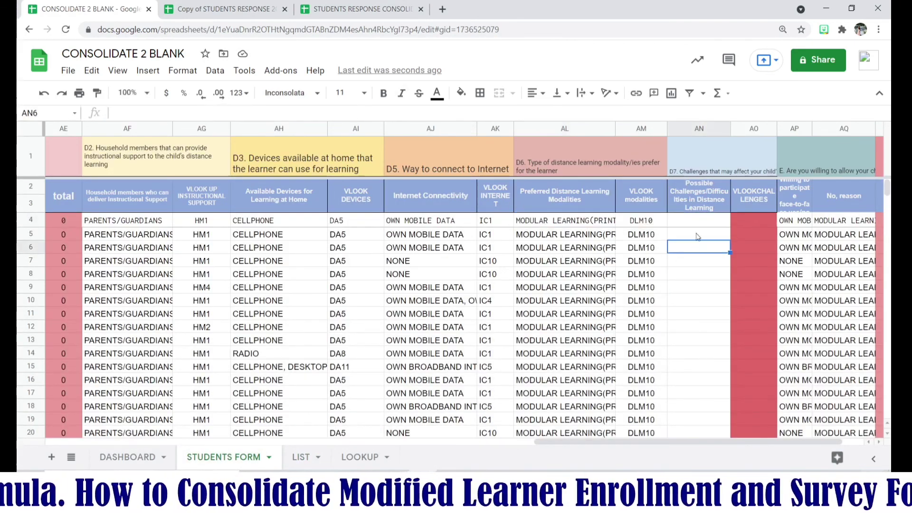
type("=ARRAYFORMULA(IF(LIST!BI2:BI=\"\",\"\",UPPER(LIST!BI2:BI)))")
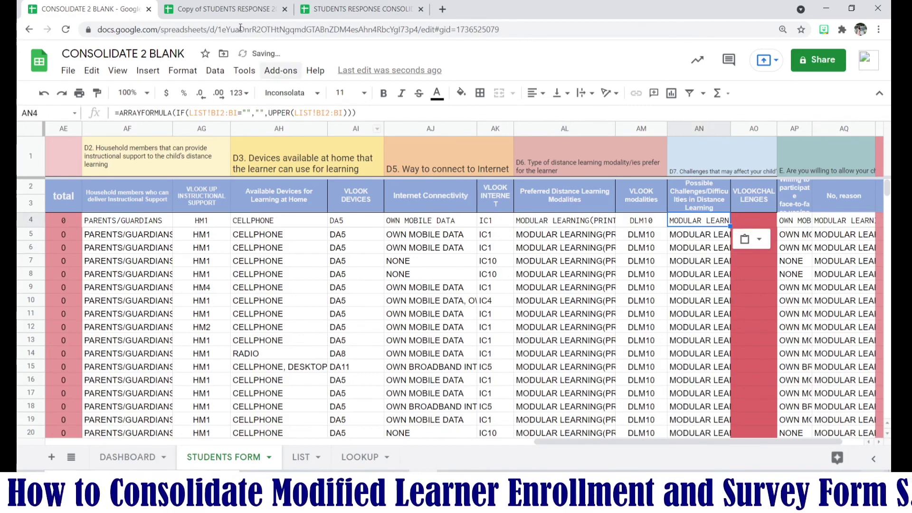
left_click(217, 112)
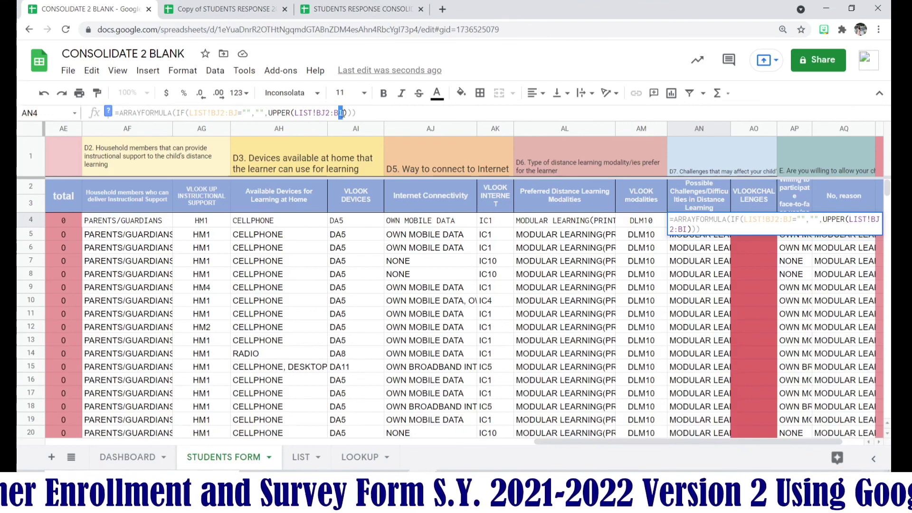
key("Return")
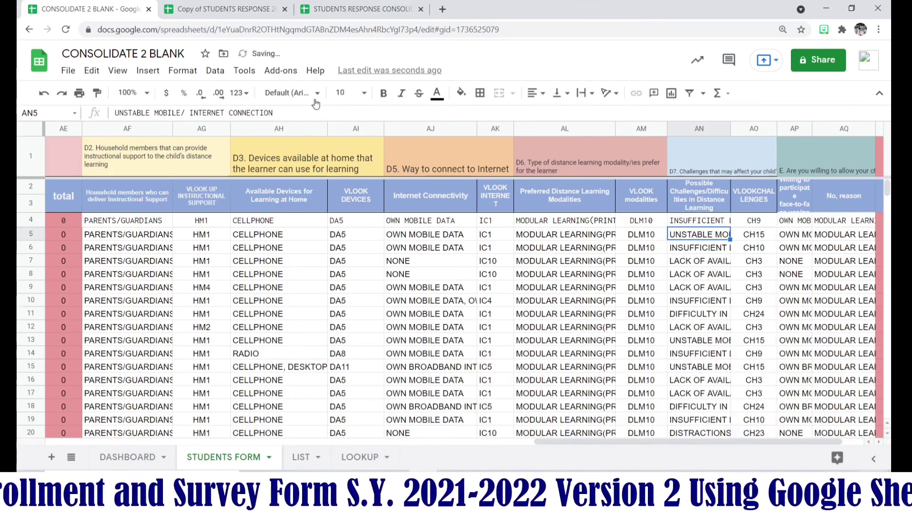
Check row 12's challenges answer in column AN against its lookup code in column AO
left_click(730, 329)
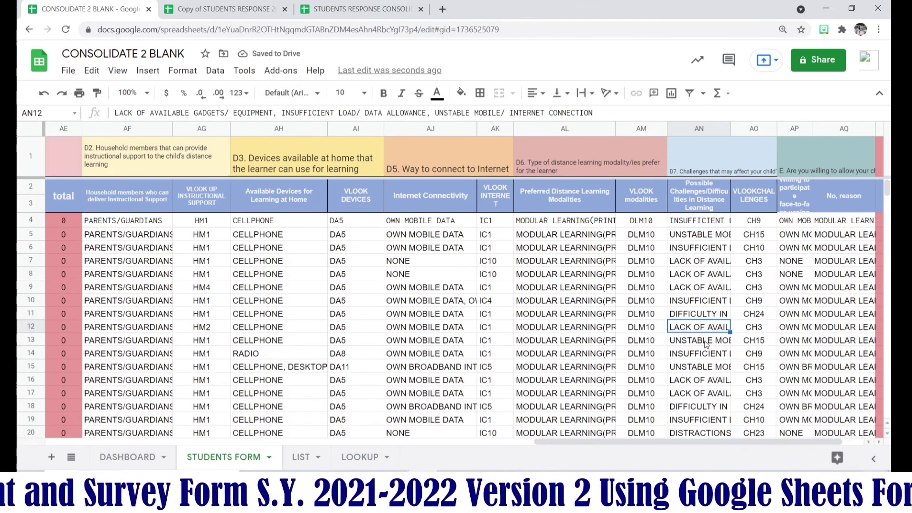
key("Right")
key("Right")
key("Right")
key("Left")
key("Left")
key("Left")
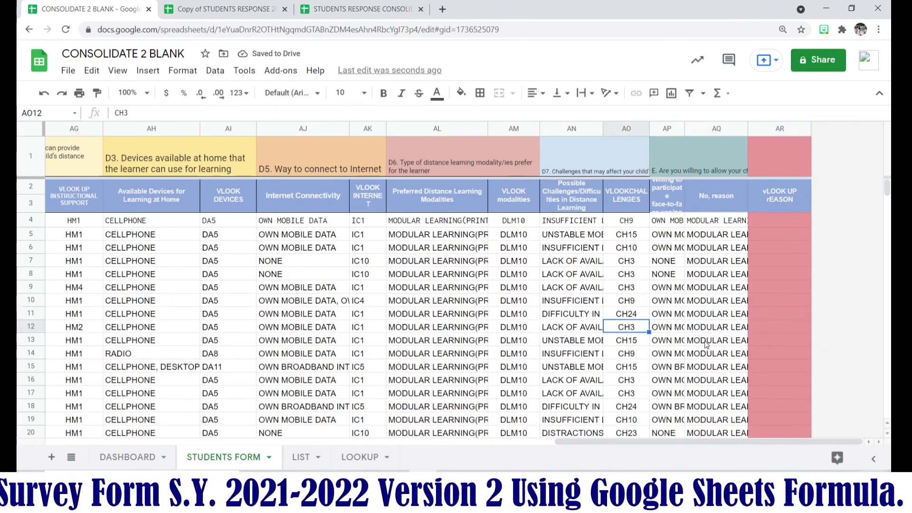
Clear the formulas in AP4 and AQ4 under the face-to-face participation and No, reason headings
left_click(682, 218)
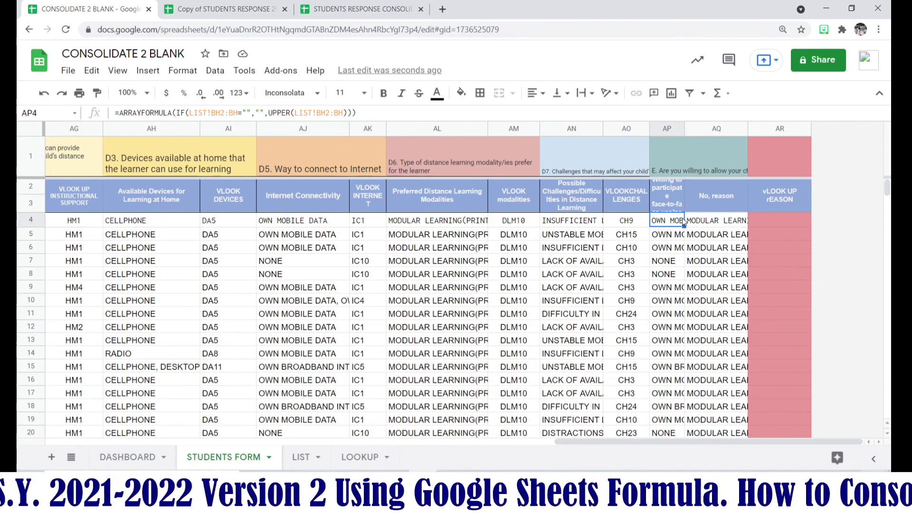
key("Delete")
key("Right")
key("Delete")
left_click(708, 352)
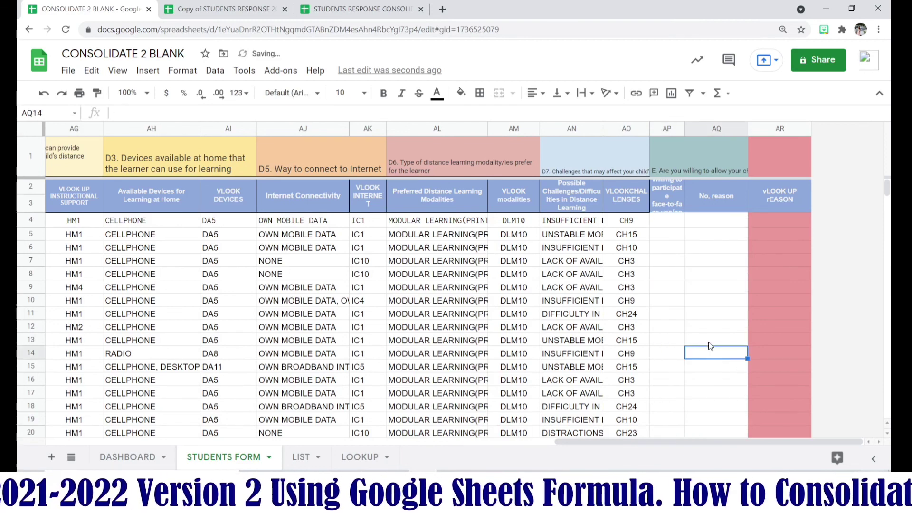
Compare AO4's challenge code with the CH9 entry in LOOKUP's D7 challenges list
left_click(626, 221)
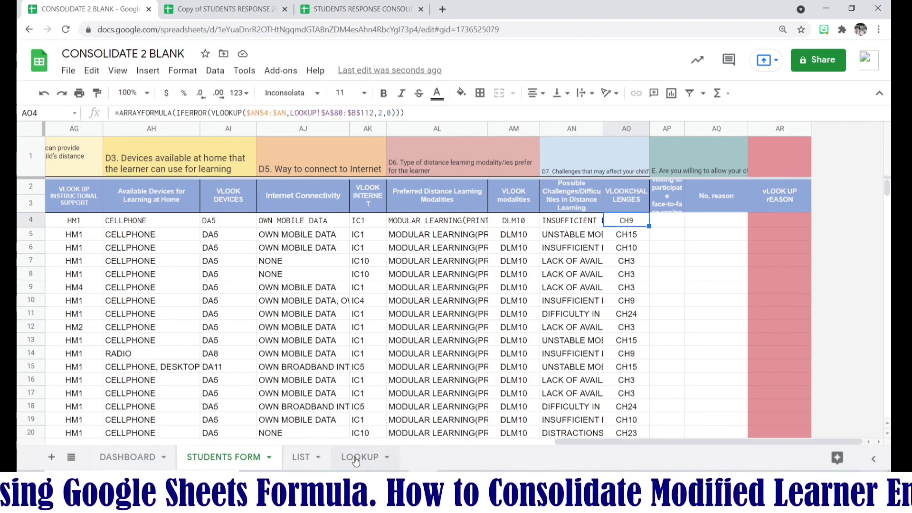
left_click(371, 459)
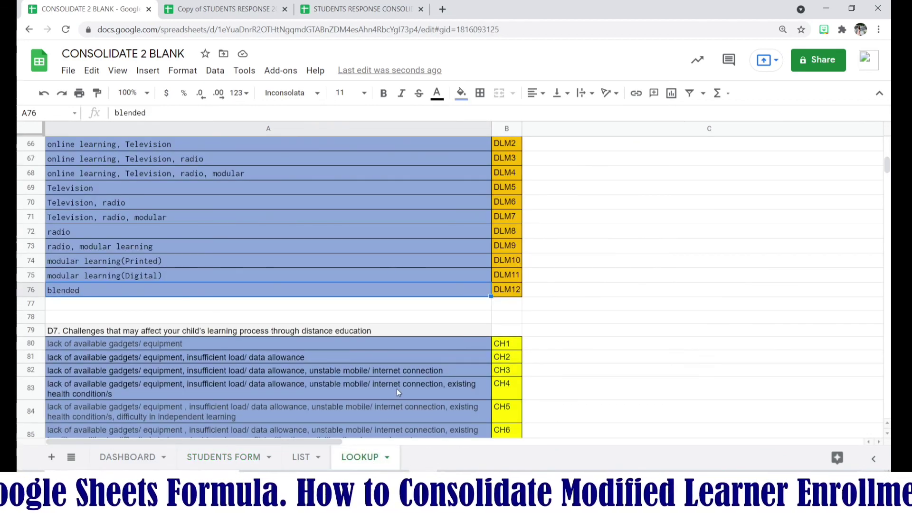
left_click(302, 457)
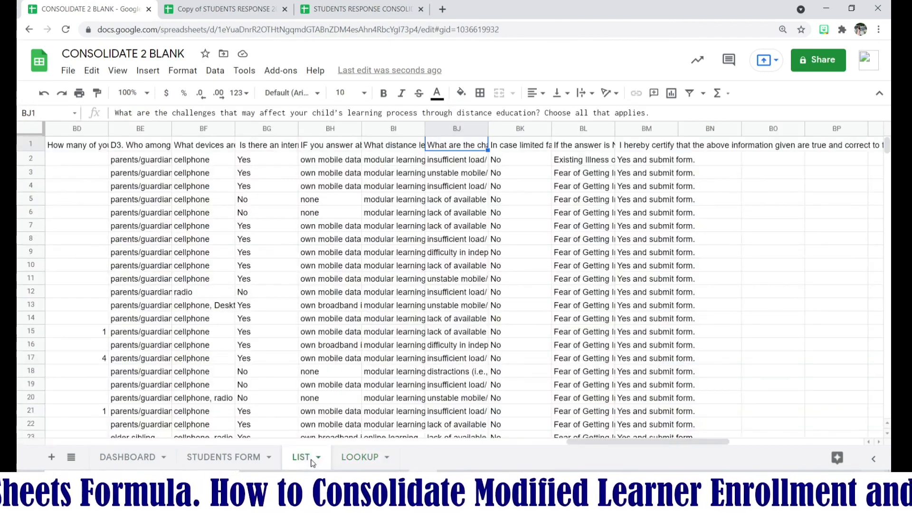
left_click(202, 459)
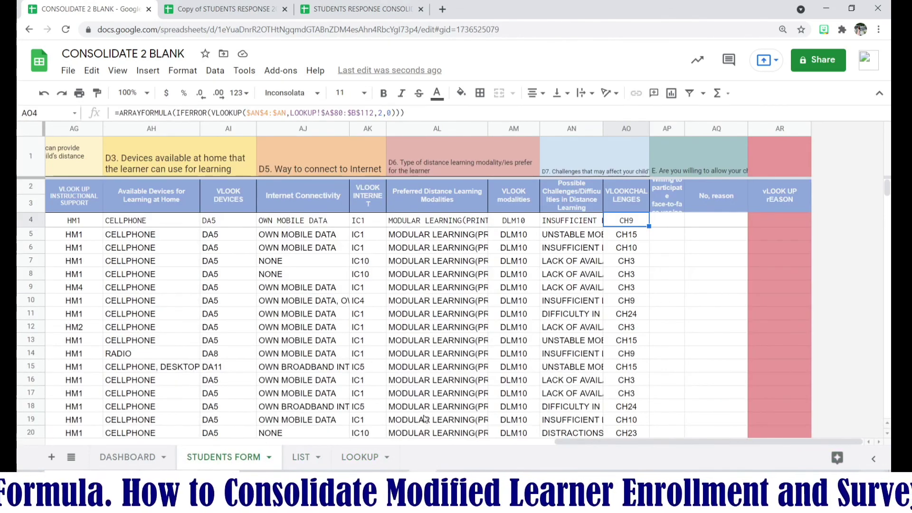
left_click(368, 458)
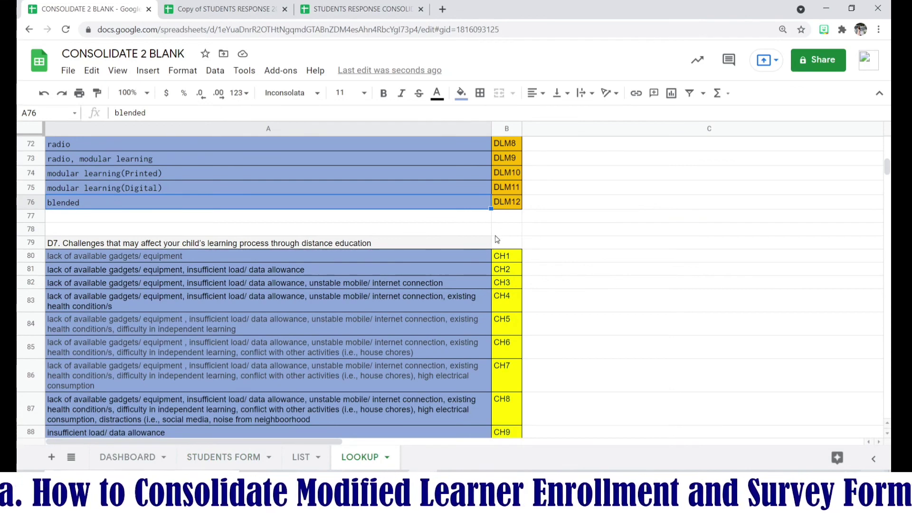
scroll(525, 413, "down", 2)
left_click(505, 349)
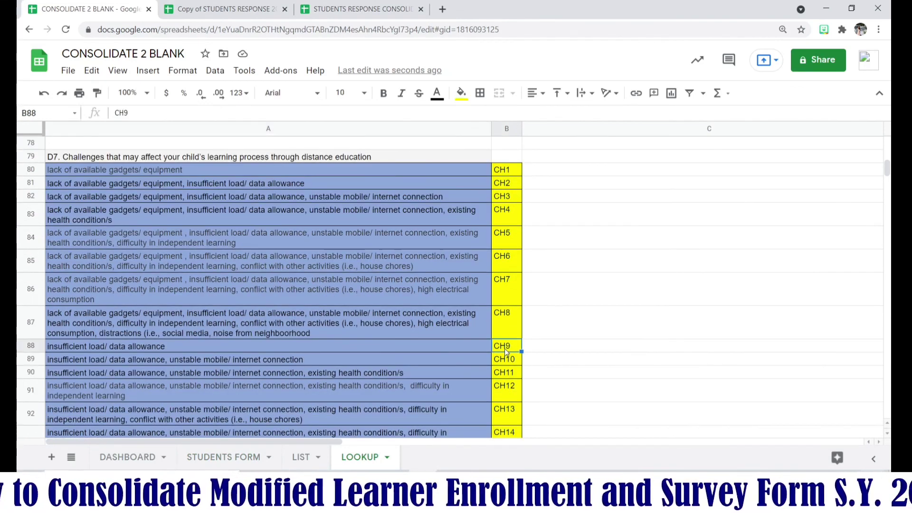
left_click(181, 347)
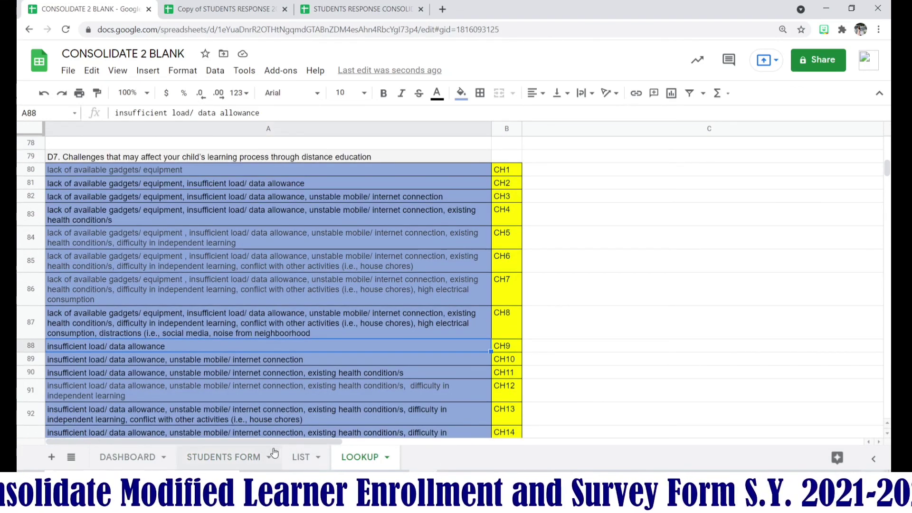
Widen column AN in STUDENTS FORM to show more of each challenges answer
left_click(203, 459)
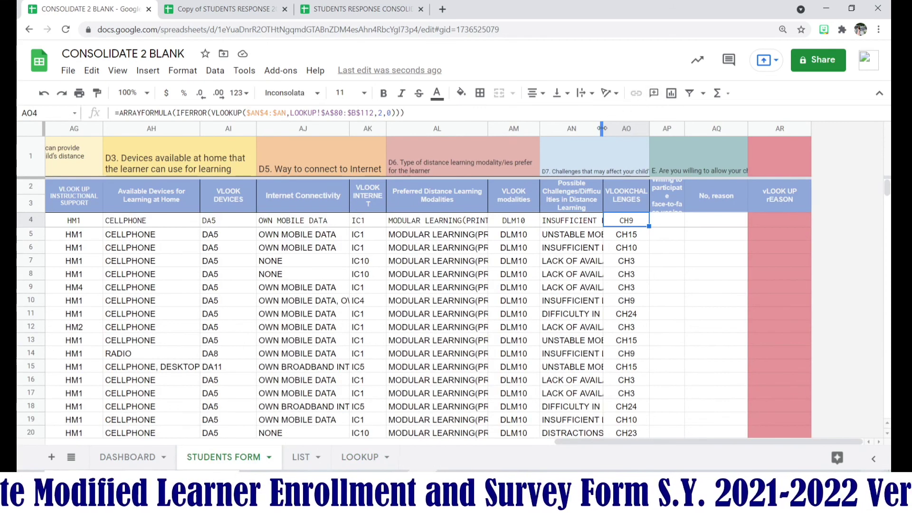
left_click_drag(734, 138, 735, 139)
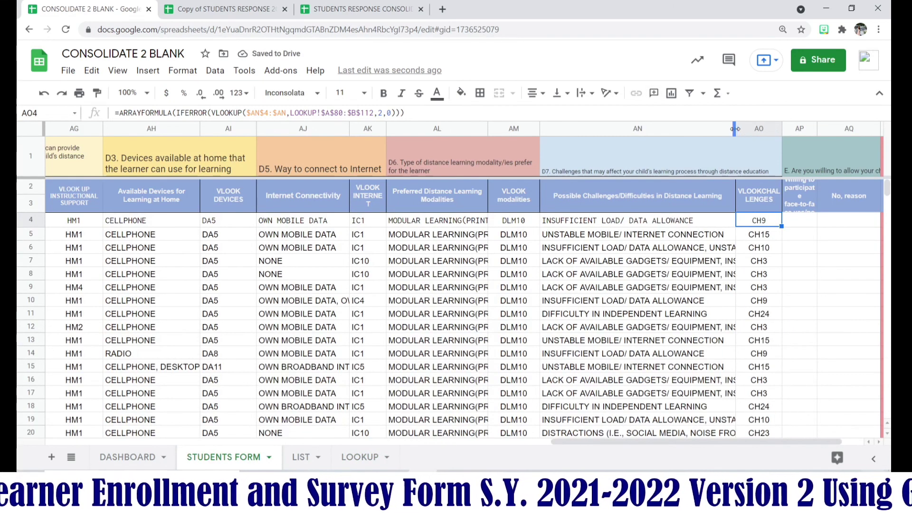
left_click_drag(802, 135, 840, 139)
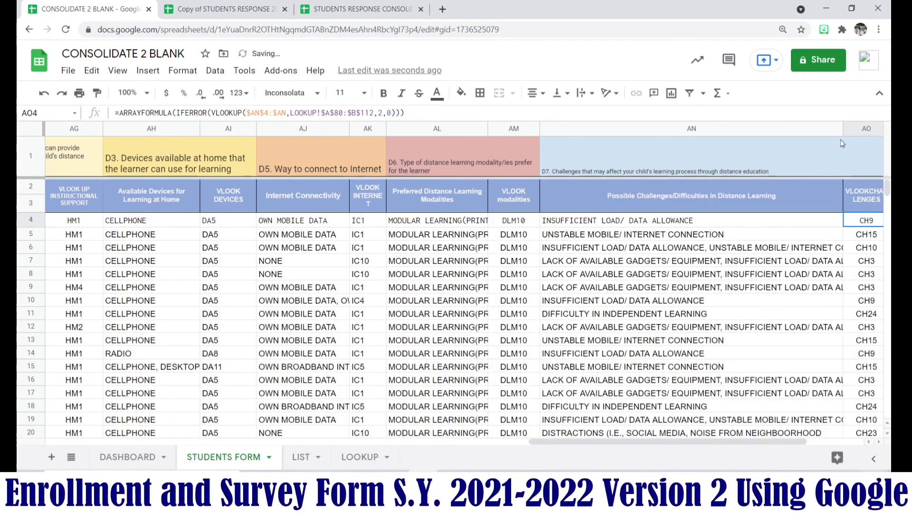
Compare AN5's unstable mobile/internet connection answer with the CH15 entry in LOOKUP's D7 list
left_click(675, 235)
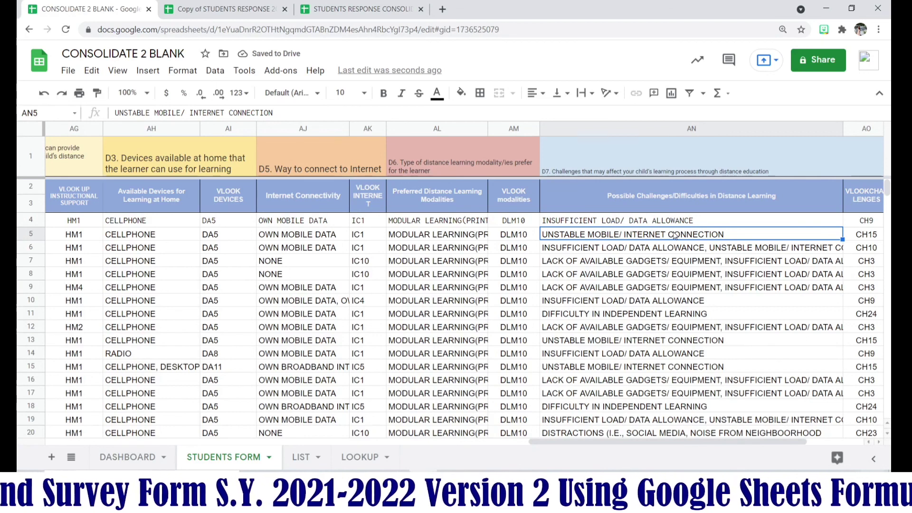
left_click(359, 457)
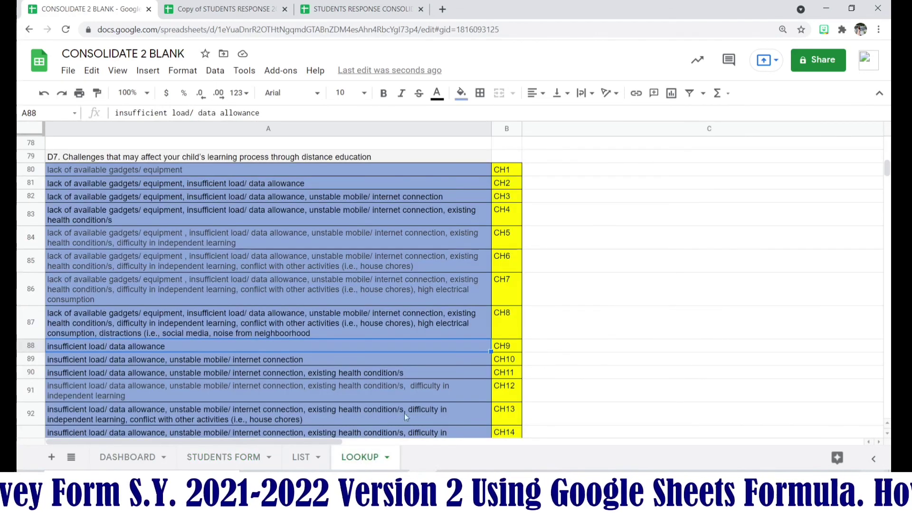
left_click(494, 407)
scroll(504, 390, "down", 2)
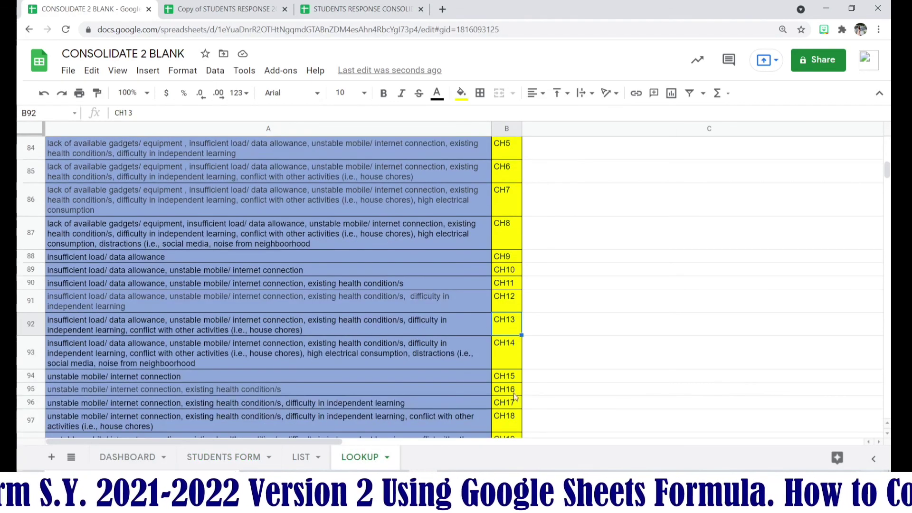
left_click(516, 375)
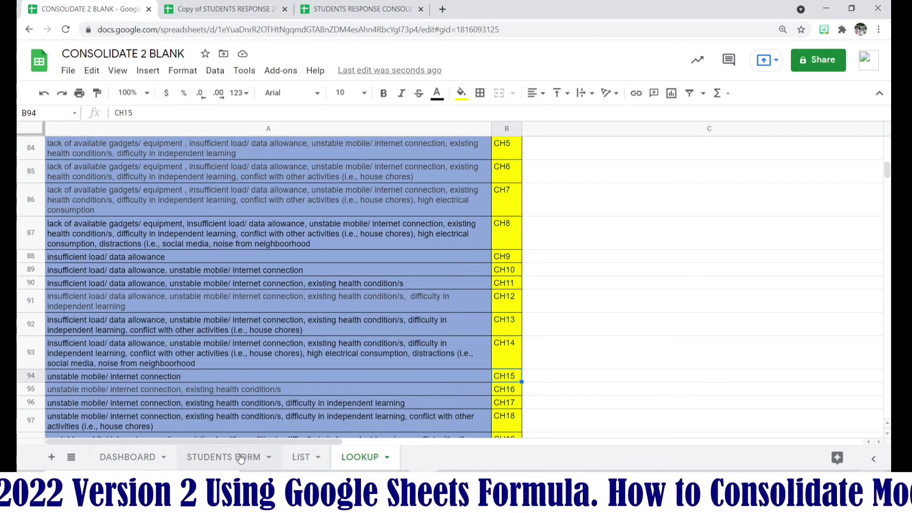
Narrow column AN in STUDENTS FORM so the neighbouring face-to-face and reason columns fit in view
left_click(235, 457)
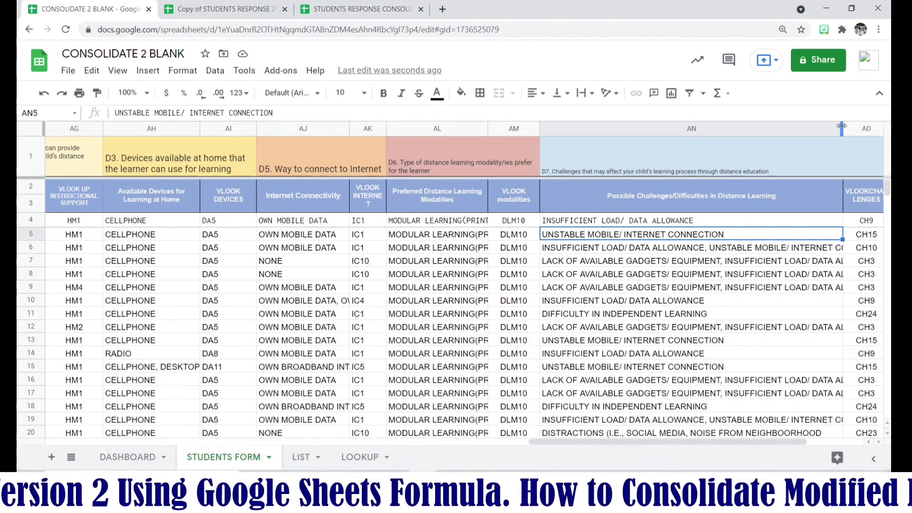
left_click_drag(843, 128, 641, 146)
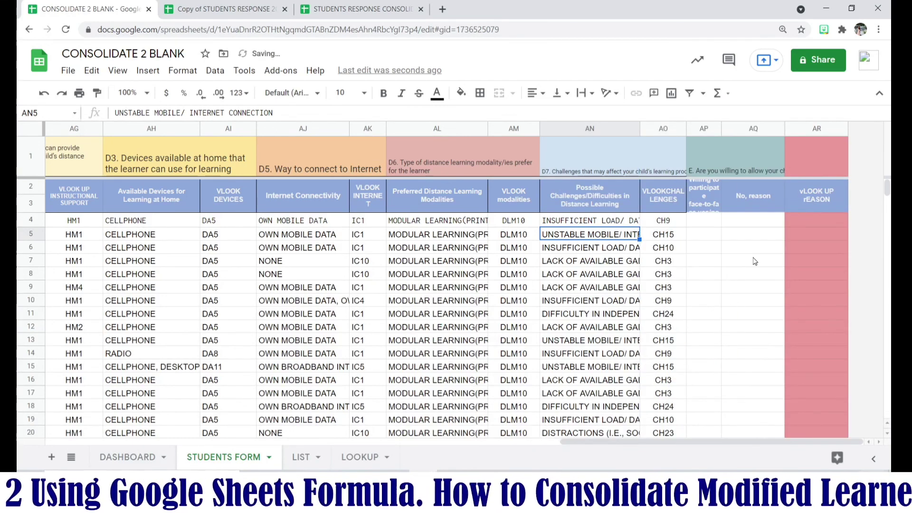
left_click(753, 260)
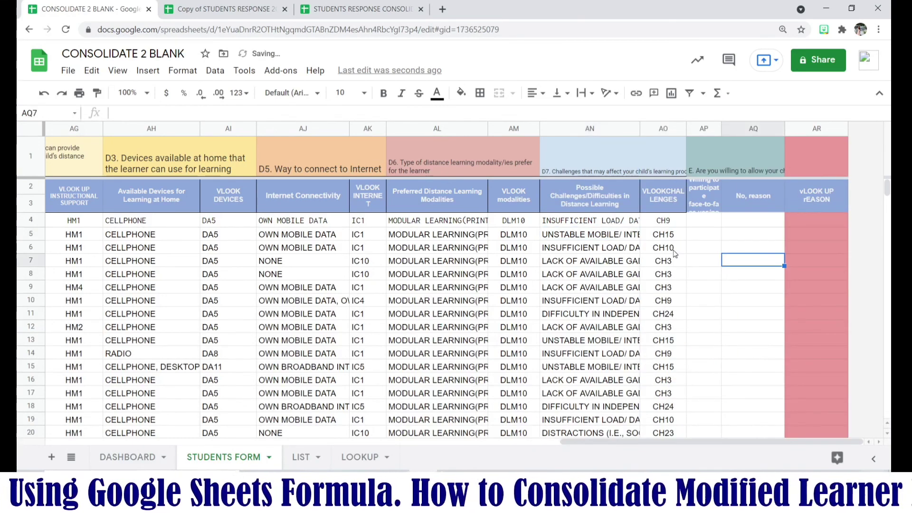
Increase the height of header row 3 to fit AP's full face-to-face participation heading, accepting the protected-range edit
left_click(715, 205)
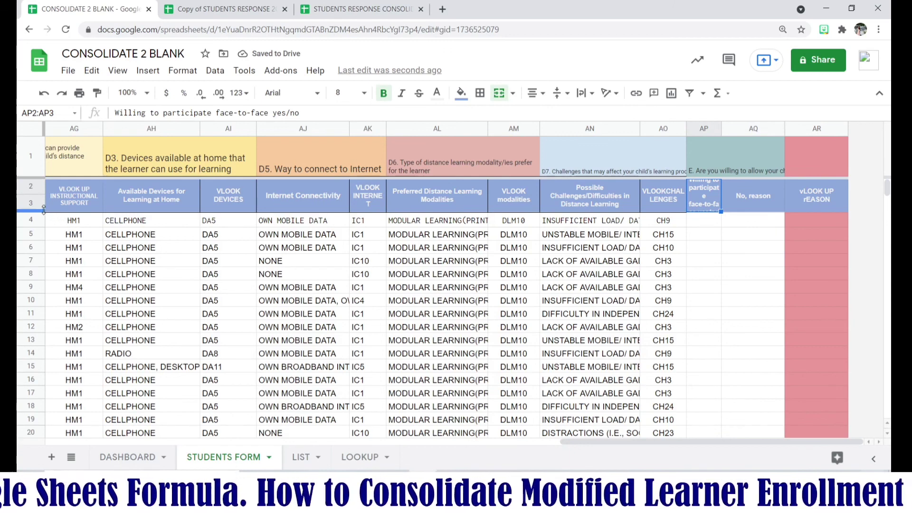
left_click_drag(43, 213, 43, 222)
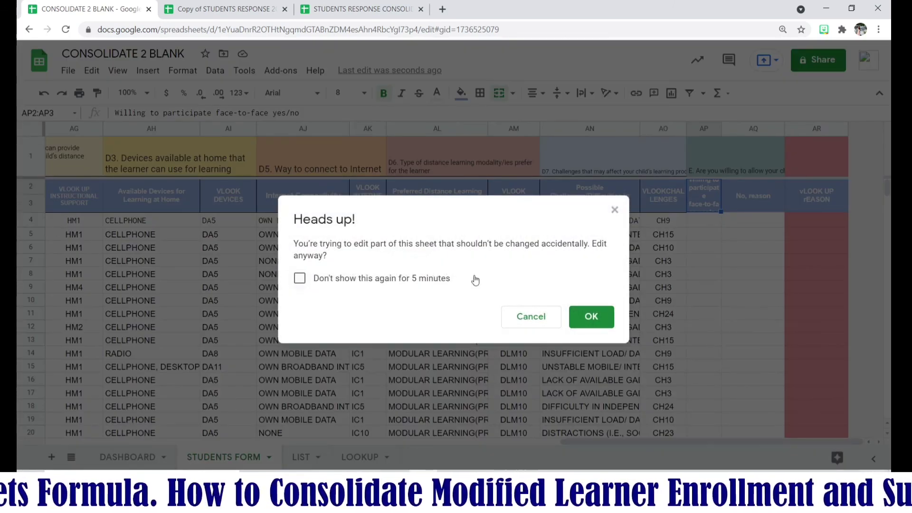
left_click(591, 318)
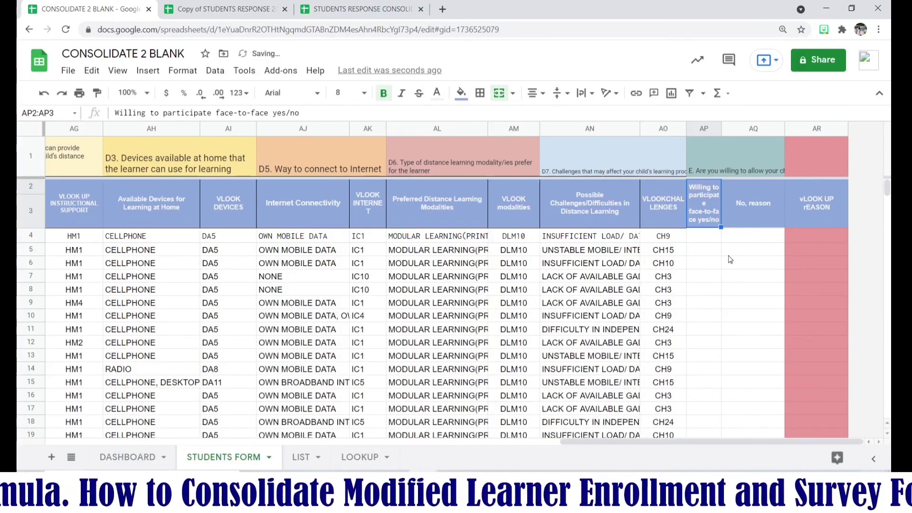
left_click(706, 209)
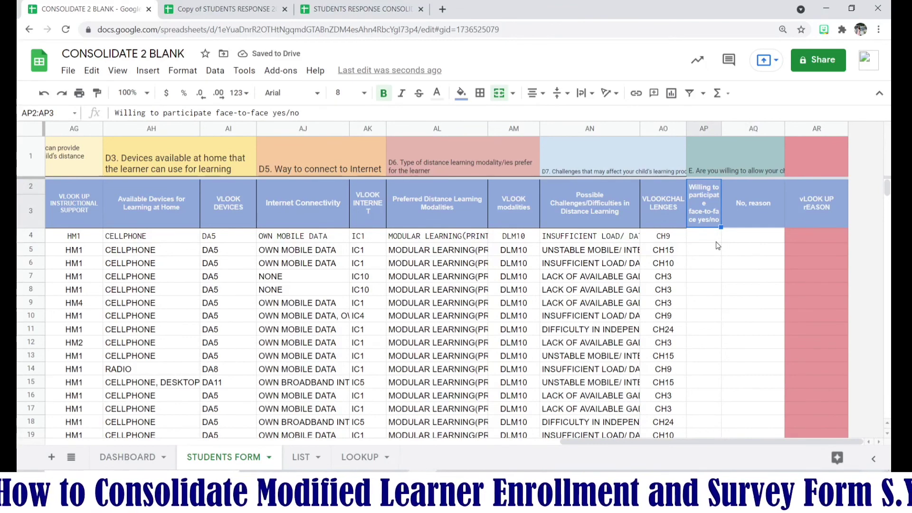
Copy the ARRAYFORMULA expression from AN4 without altering the cell
left_click(711, 240)
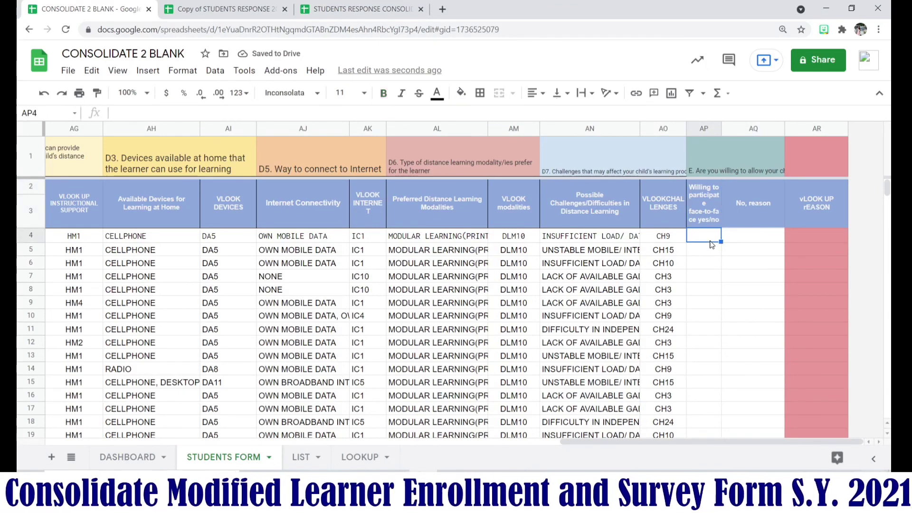
left_click(628, 238)
left_click_drag(356, 112, 188, 108)
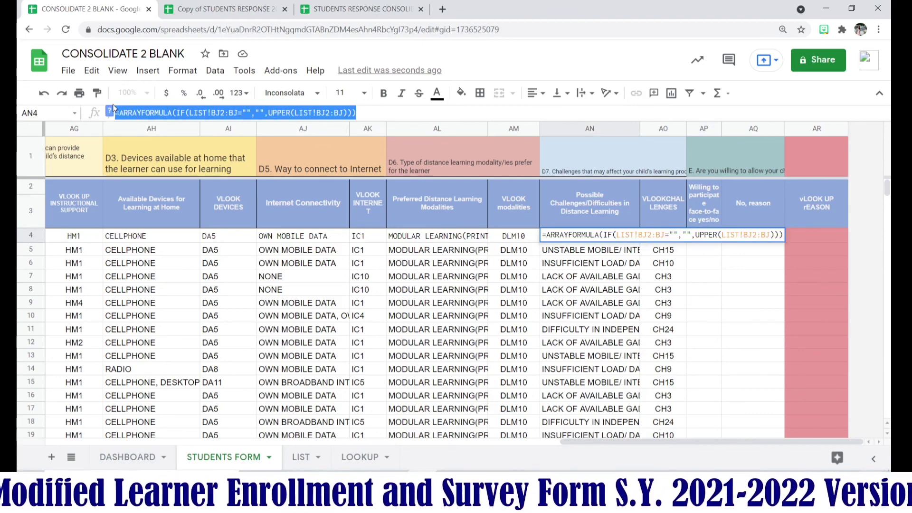
key("ctrl+c")
key("Escape")
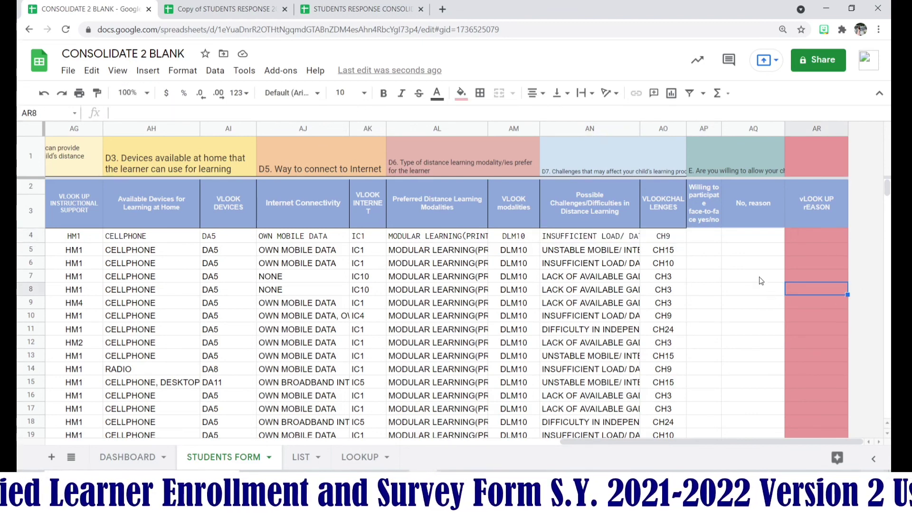
left_click(750, 236)
key("ctrl+v")
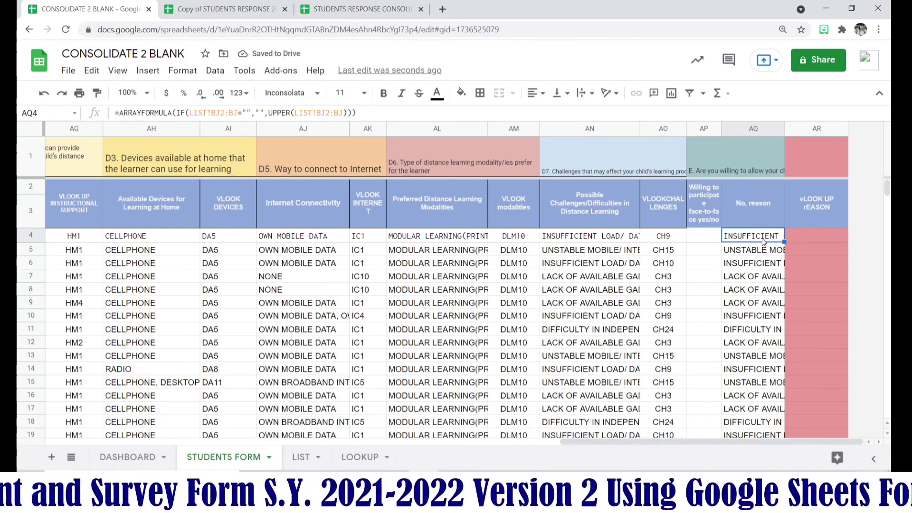
key("Delete")
Paste the copied formula into AP4 and check LIST for the column holding the face-to-face participation answers
left_click(714, 240)
key("ctrl+v")
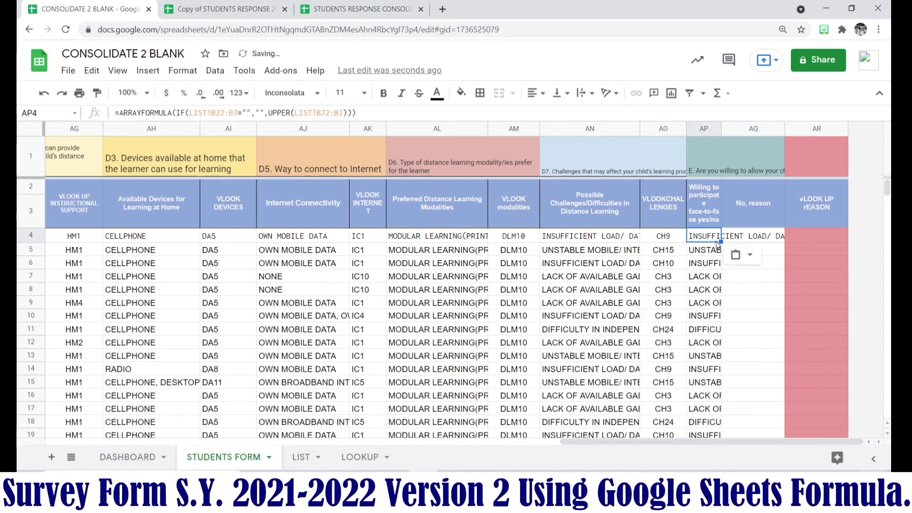
left_click(300, 457)
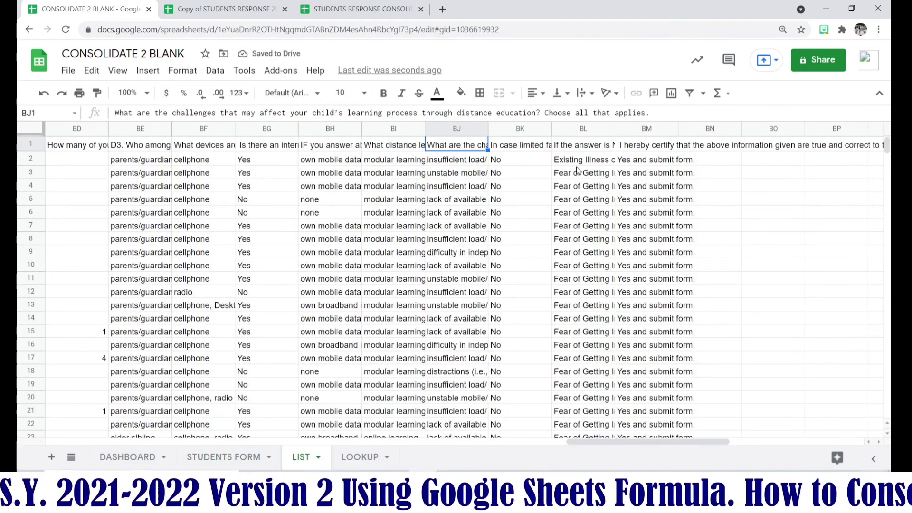
left_click(243, 464)
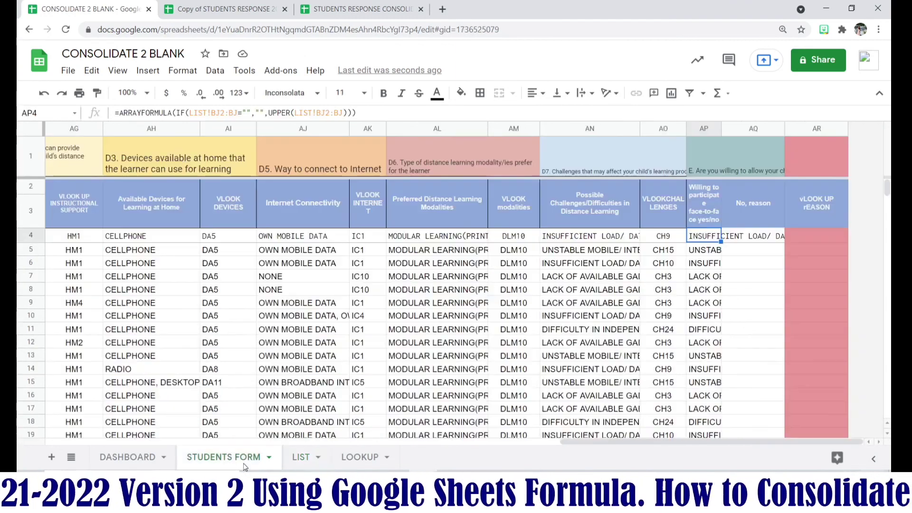
left_click(286, 464)
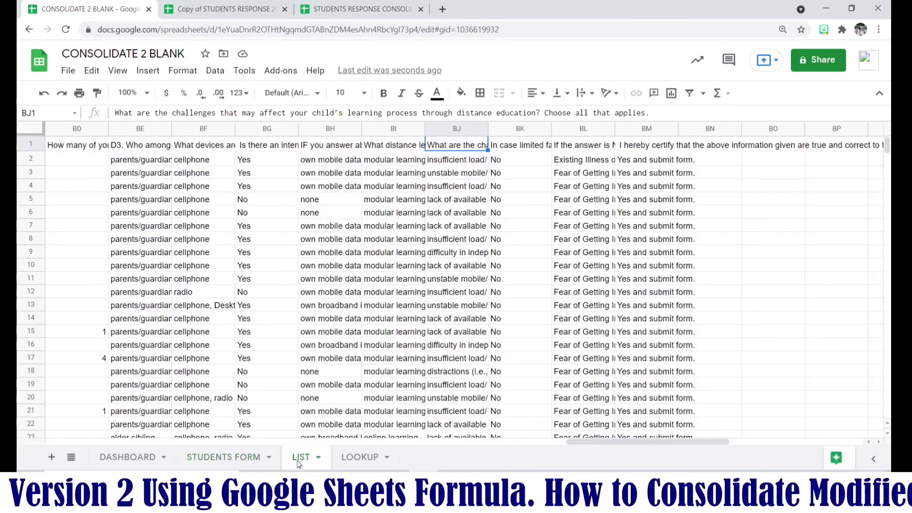
left_click(509, 130)
left_click(131, 461)
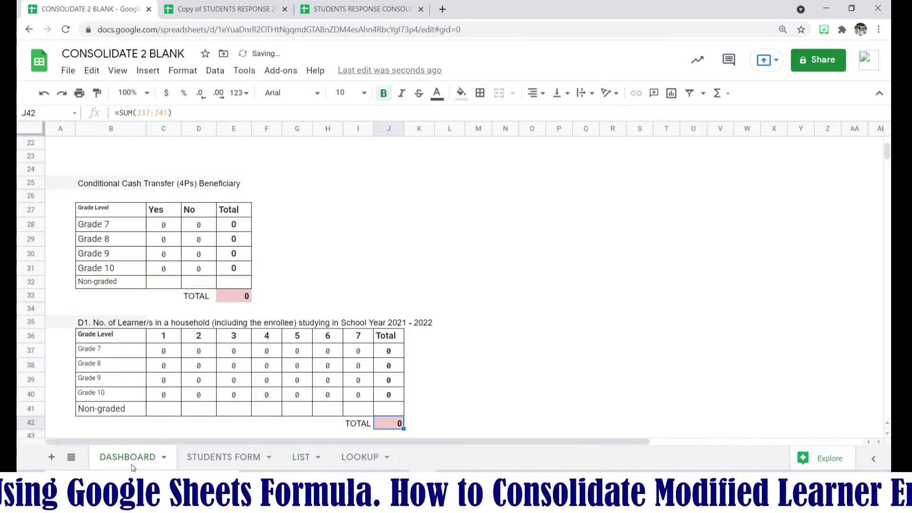
left_click(223, 457)
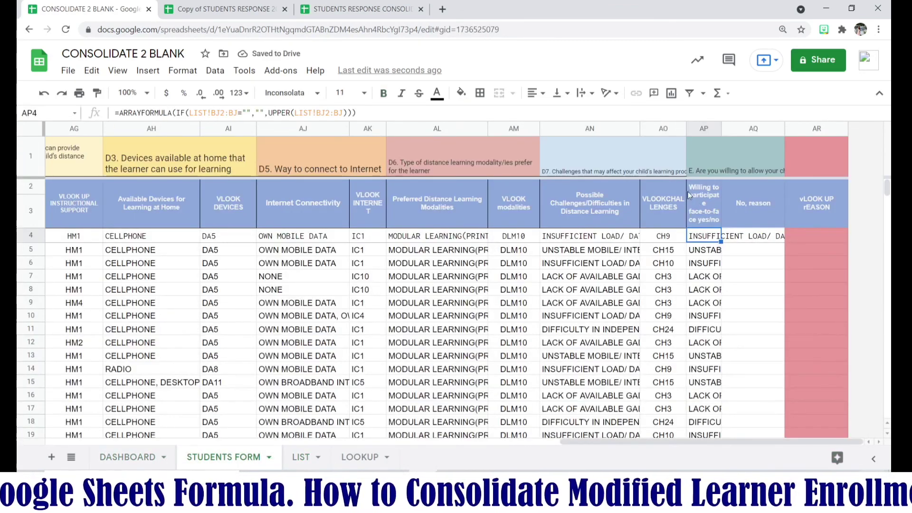
Change both LIST references in AP4's formula to BK2:BK
left_click(218, 113)
type("K")
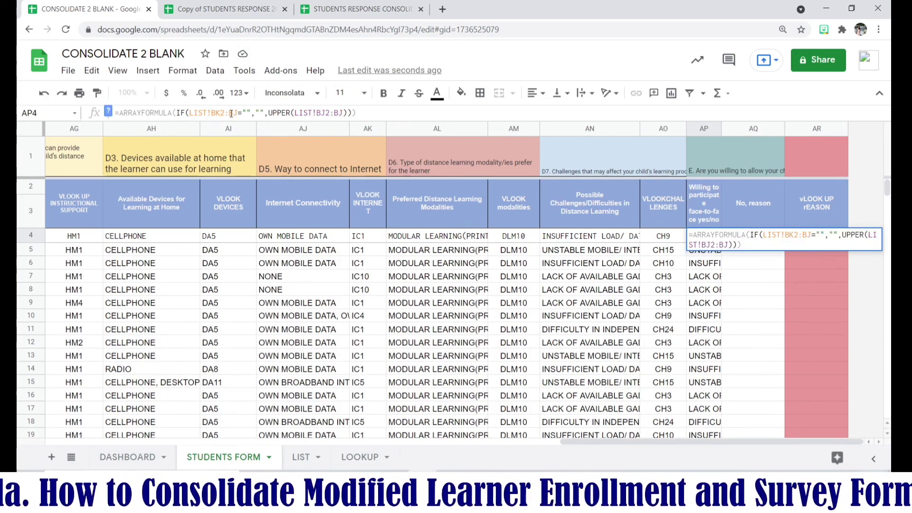
left_click_drag(238, 113, 233, 113)
type("K")
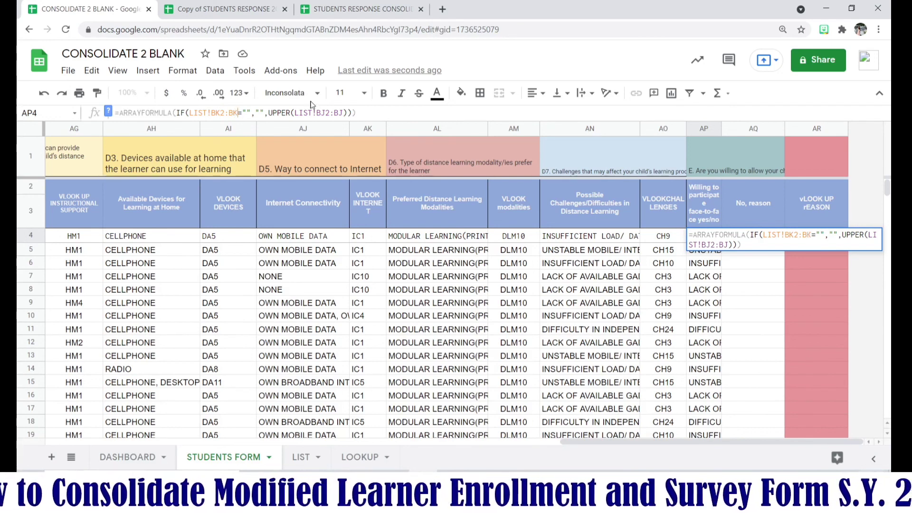
left_click_drag(326, 113, 321, 113)
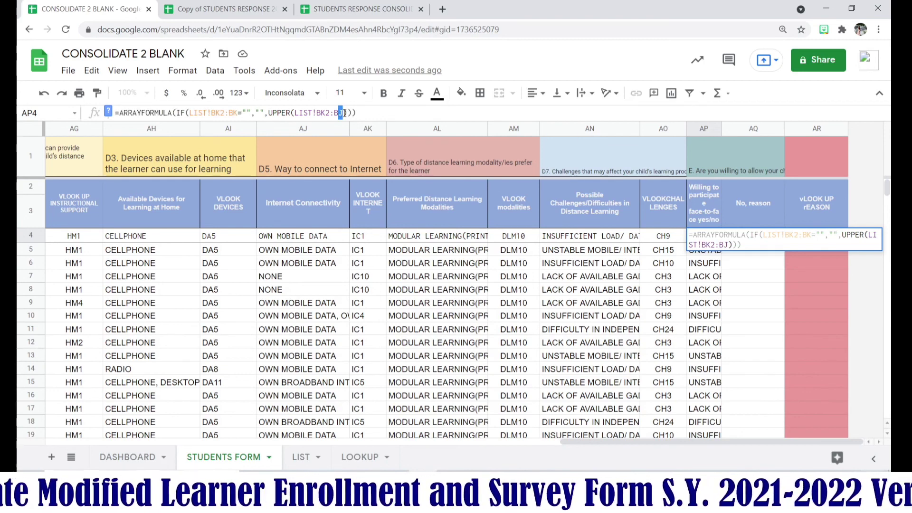
key("Return")
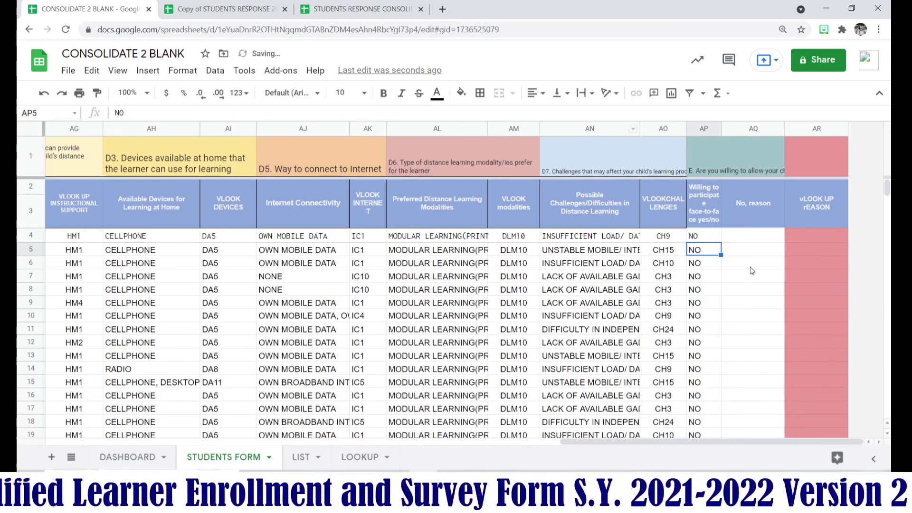
Narrow column AQ slightly and fill AP4's formula across into AQ4 under No, reason
left_click(758, 233)
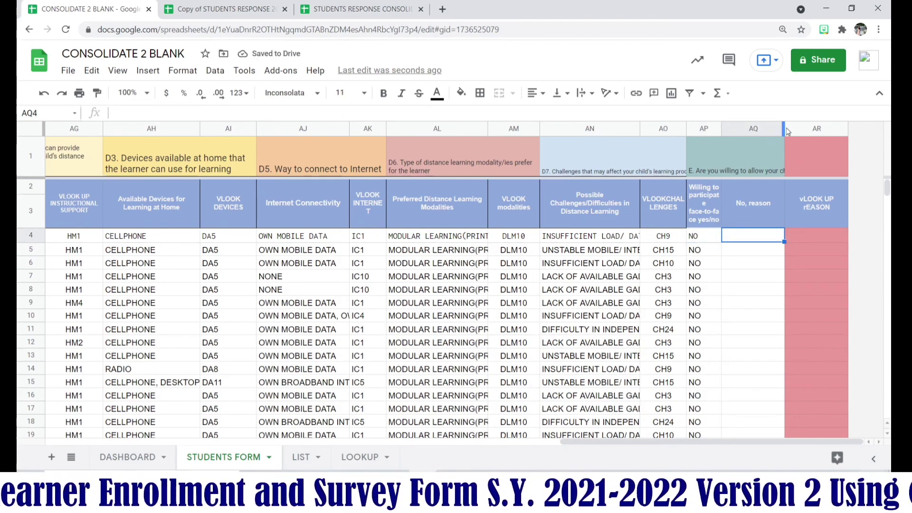
left_click_drag(775, 129, 776, 129)
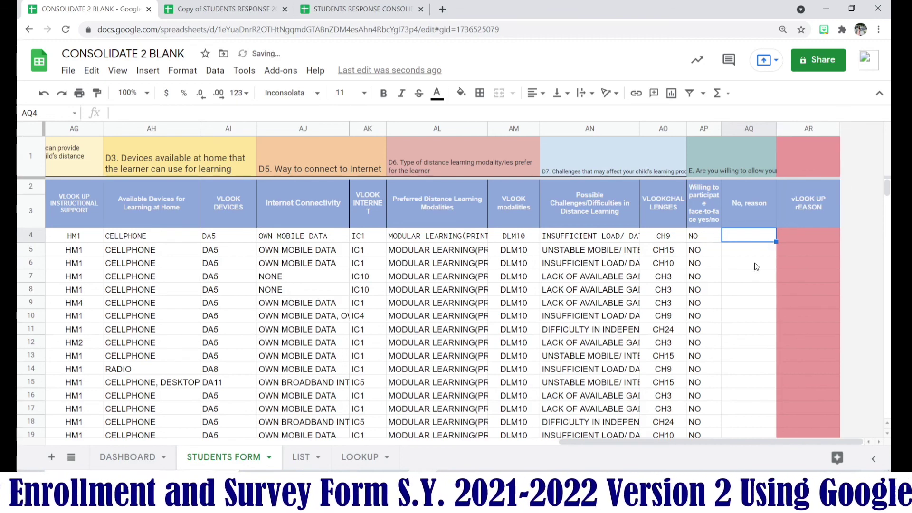
left_click(716, 240)
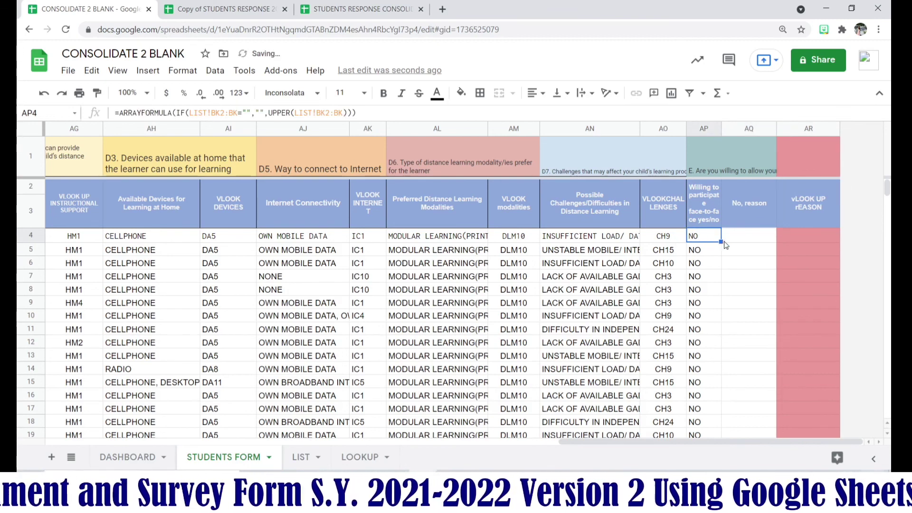
left_click_drag(744, 240, 751, 240)
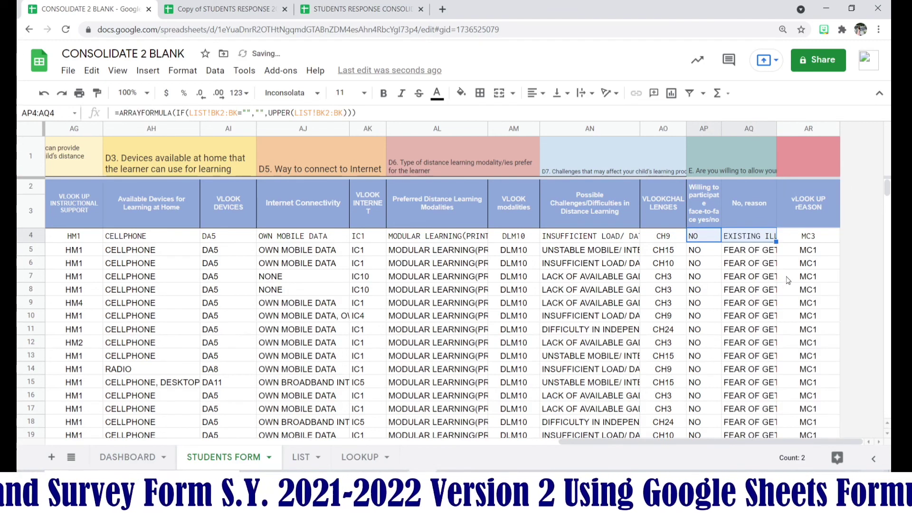
Examine the AR lookup formula and compare the reason codes with the AP and AQ answers down to the last student rows
scroll(830, 320, "down", 2)
scroll(786, 356, "up", 2)
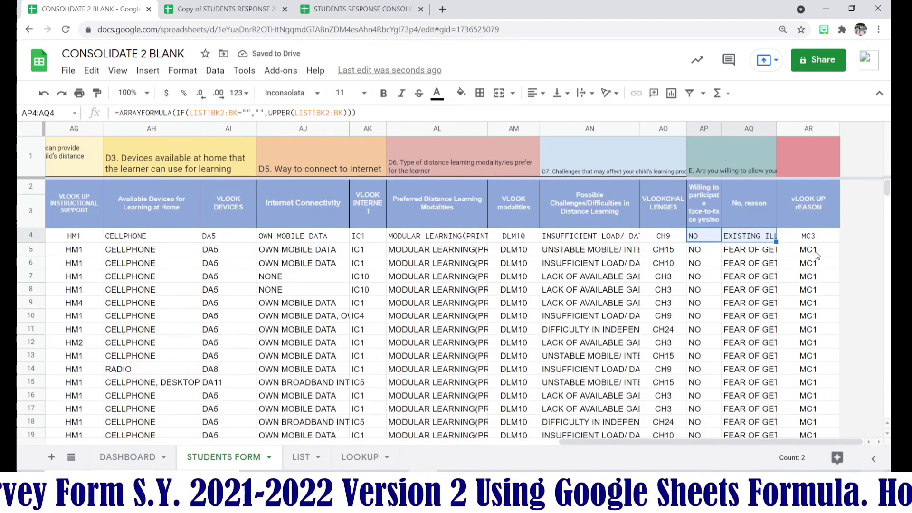
left_click(808, 236)
scroll(831, 380, "down", 9)
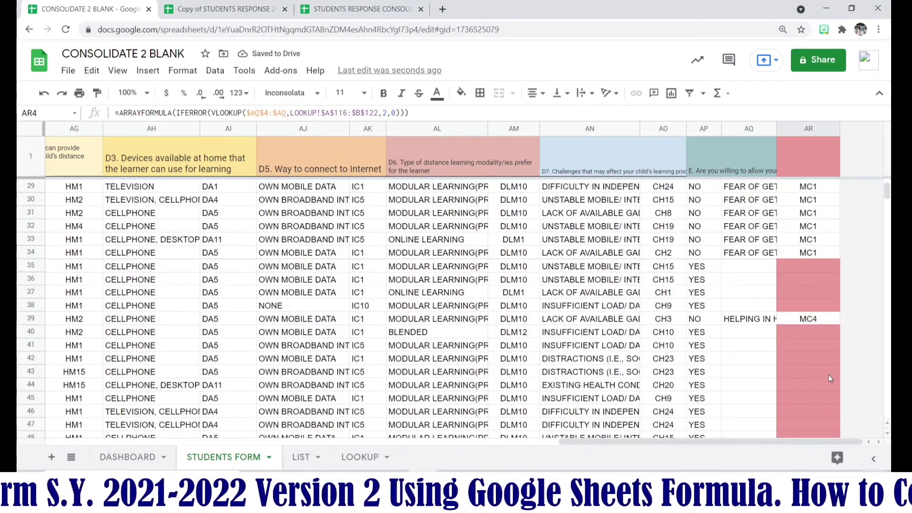
scroll(829, 374, "down", 20)
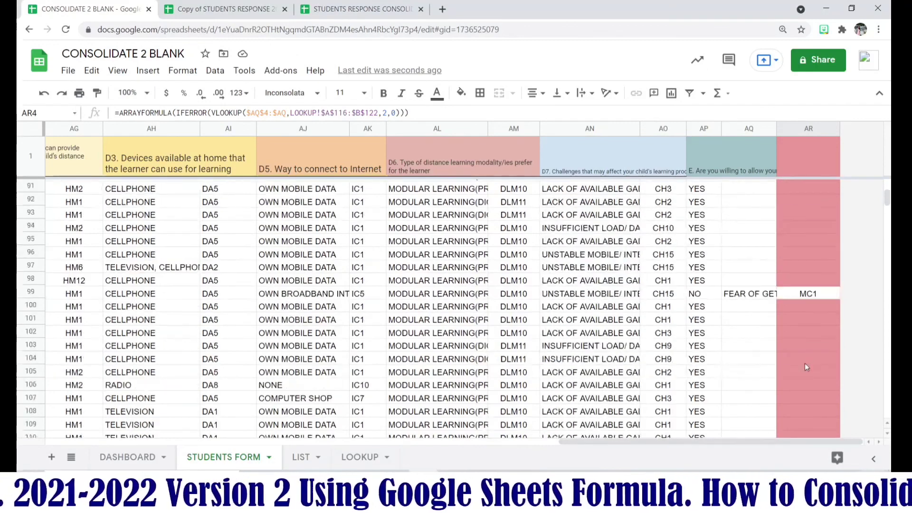
scroll(805, 365, "down", 17)
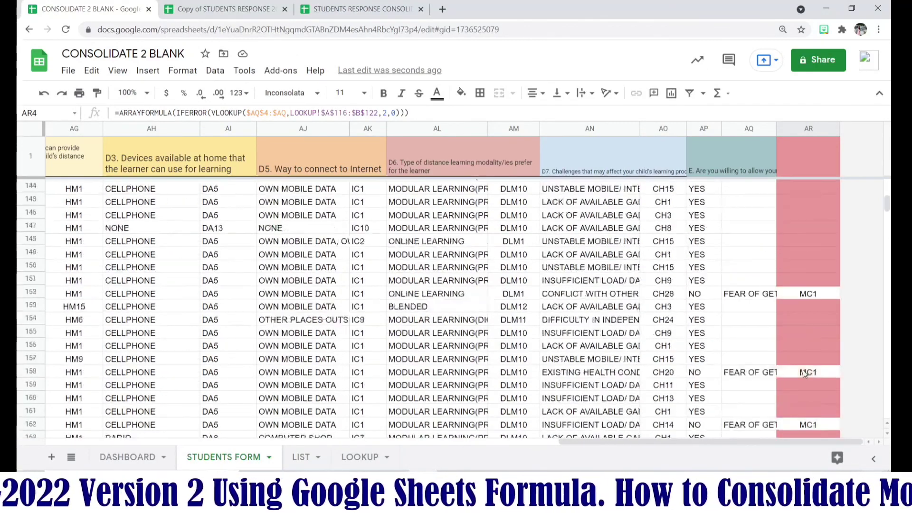
scroll(803, 373, "down", 20)
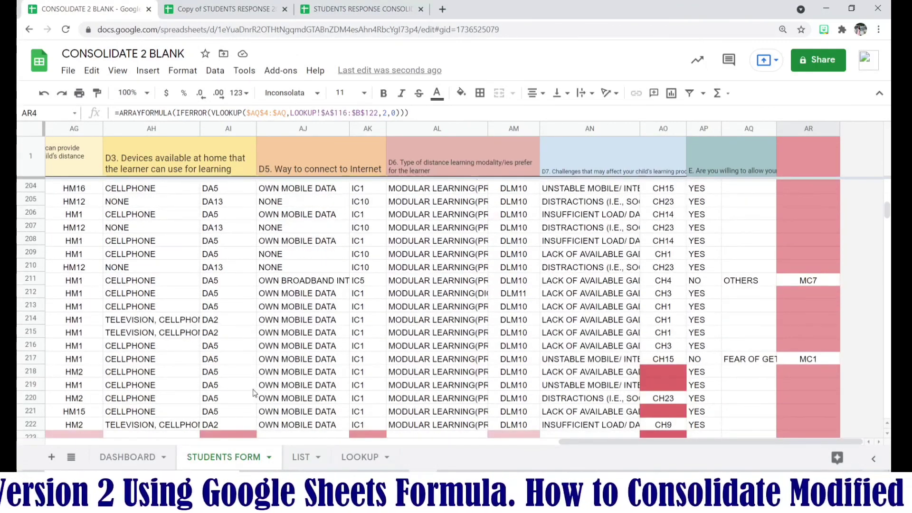
Inspect challenge code cell AO218 and read the full challenges answer in AN218
left_click(668, 377)
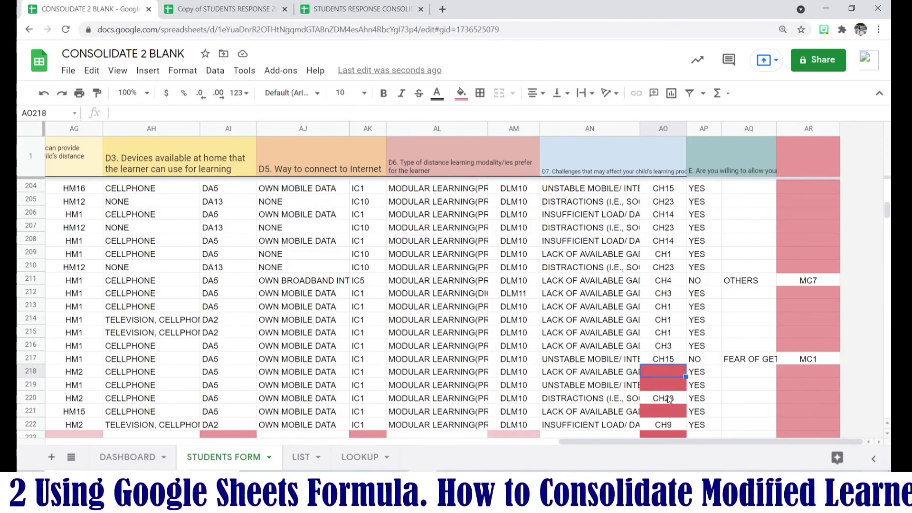
left_click(669, 370)
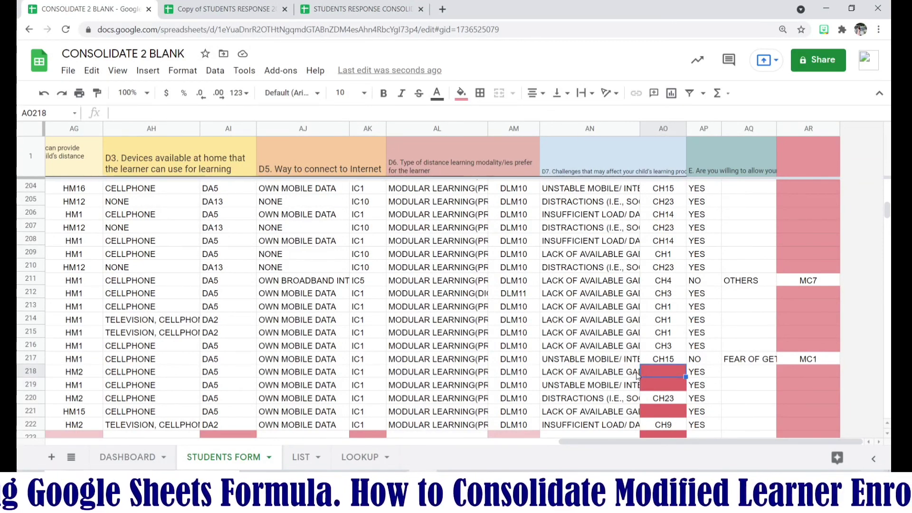
left_click(636, 373)
left_click(660, 374)
scroll(681, 400, "down", 2)
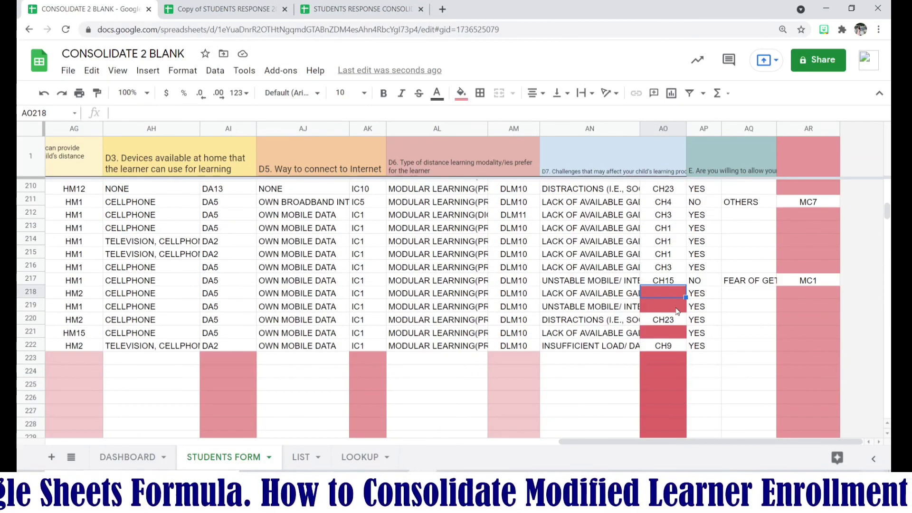
left_click(625, 298)
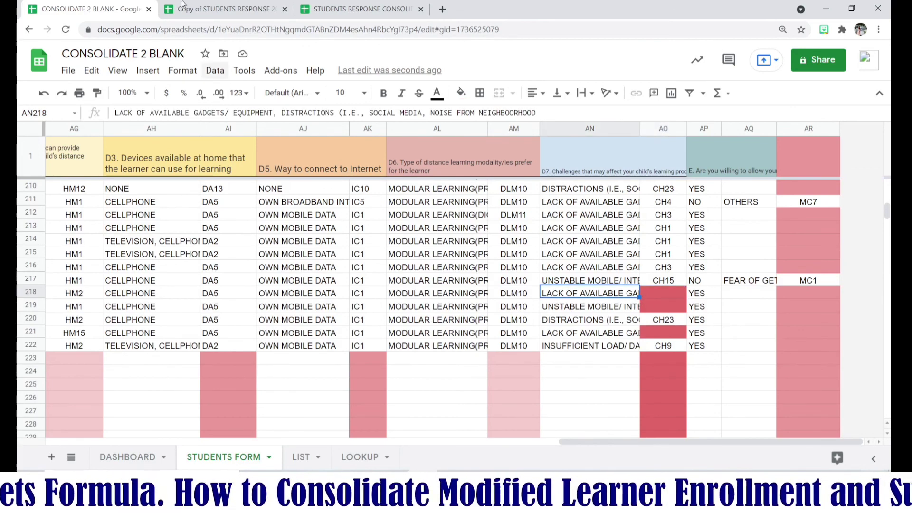
Check the Form Responses 1 sheet in STUDENTS RESPONSE CONSOLIDATE BLANK for the source survey answers
left_click(339, 12)
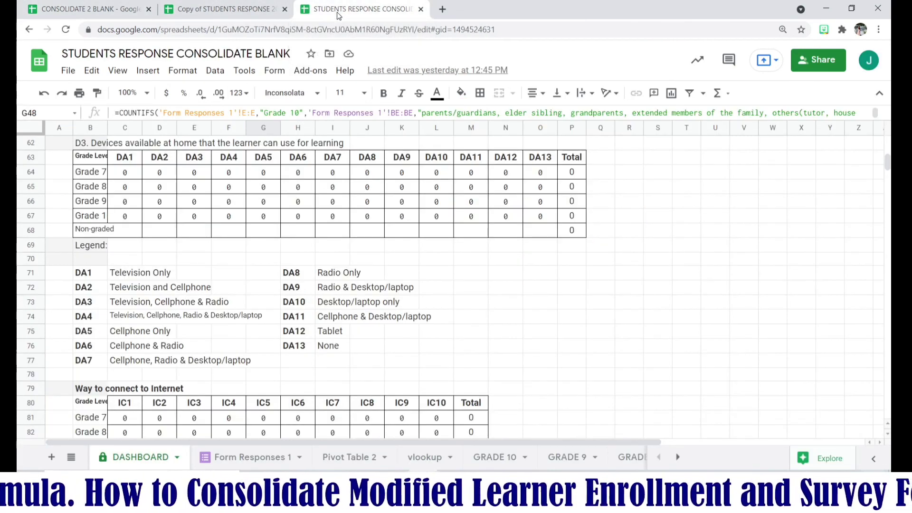
left_click(261, 457)
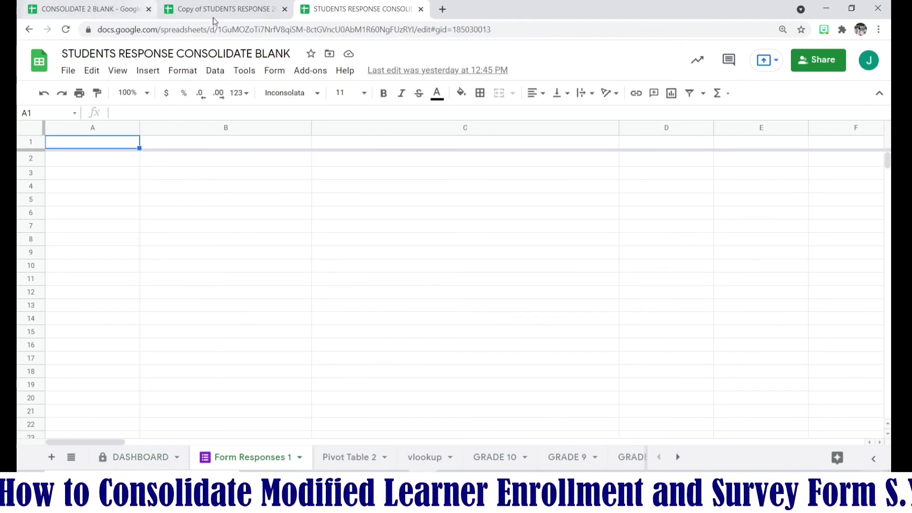
left_click(95, 13)
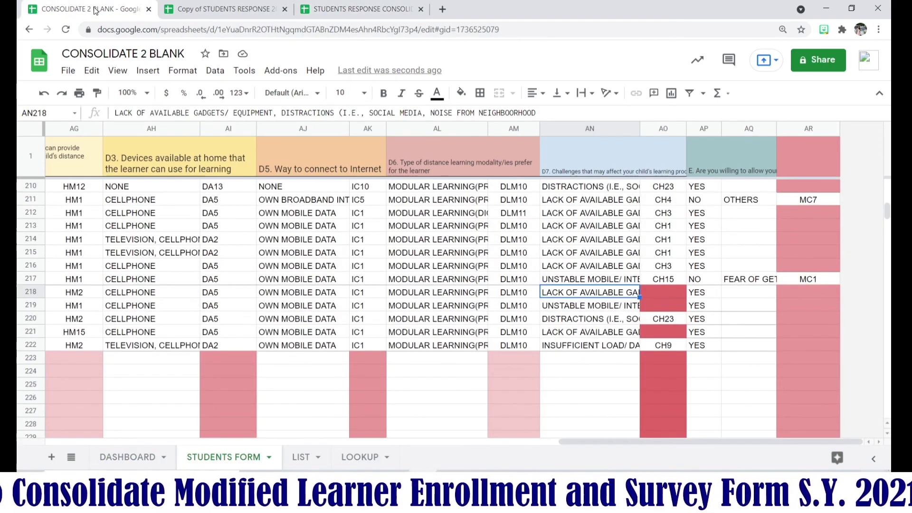
left_click(343, 5)
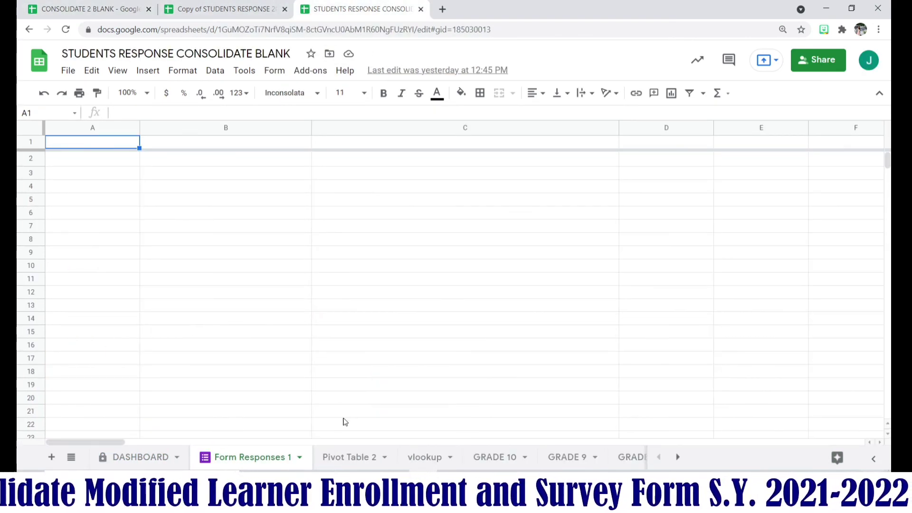
Switch to Copy of STUDENTS RESPONSE 2021-22 and locate the last students' challenge answers in column BJ of Form Responses 1
left_click(246, 14)
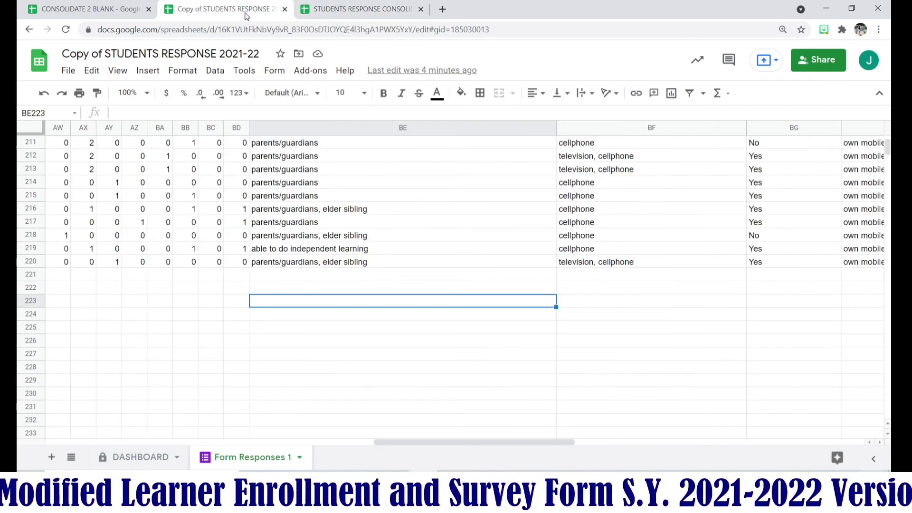
scroll(487, 363, "up", 3)
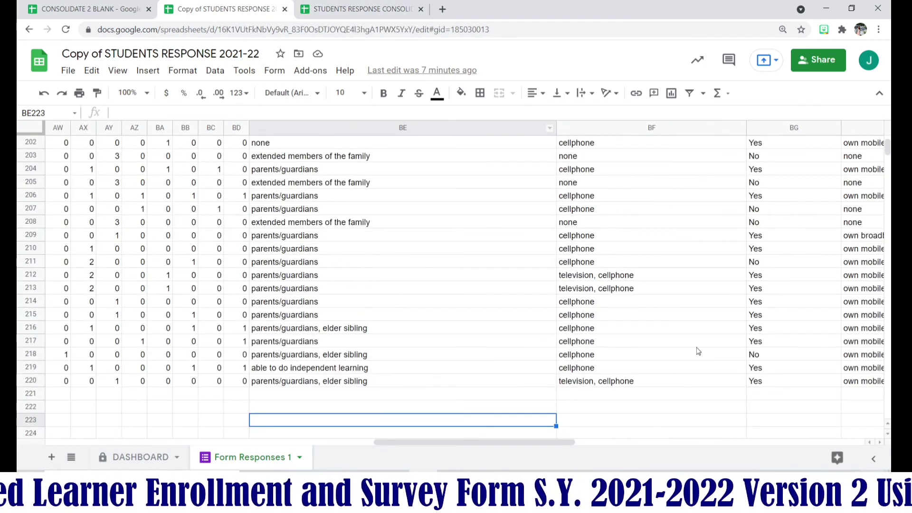
left_click(670, 358)
key("Right")
key("Right")
key("Right")
key("Right")
key("Right")
key("Right")
key("Right")
key("Right")
key("Right")
key("Right")
key("Right")
key("Right")
key("Right")
key("Right")
key("Right")
key("Right")
key("Right")
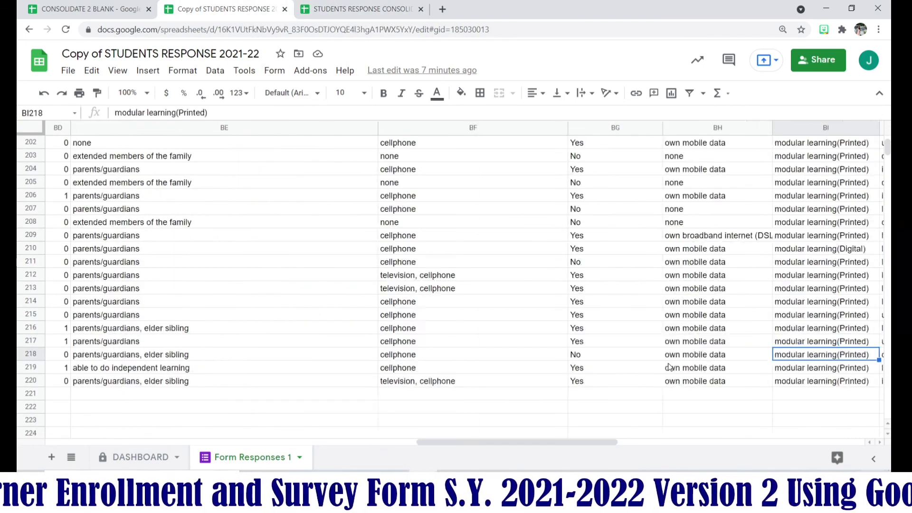
key("Left")
key("Left")
key("Left")
key("Left")
key("Left")
key("Left")
key("Left")
key("Left")
key("Left")
key("Left")
key("Left")
key("Left")
key("Left")
key("Left")
key("Left")
key("Left")
key("Left")
key("Left")
key("Left")
key("Left")
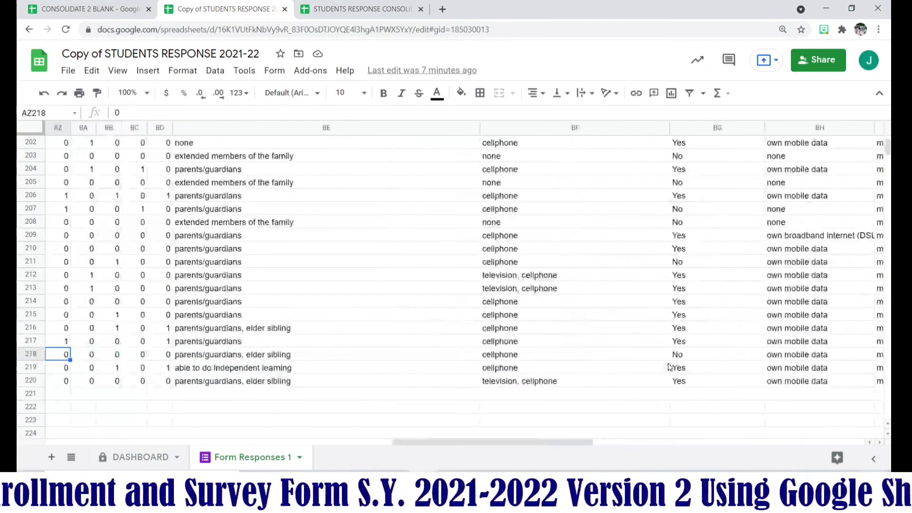
key("Right")
key("Right")
key("Right")
key("Right")
key("Right")
key("Right")
key("Right")
key("Right")
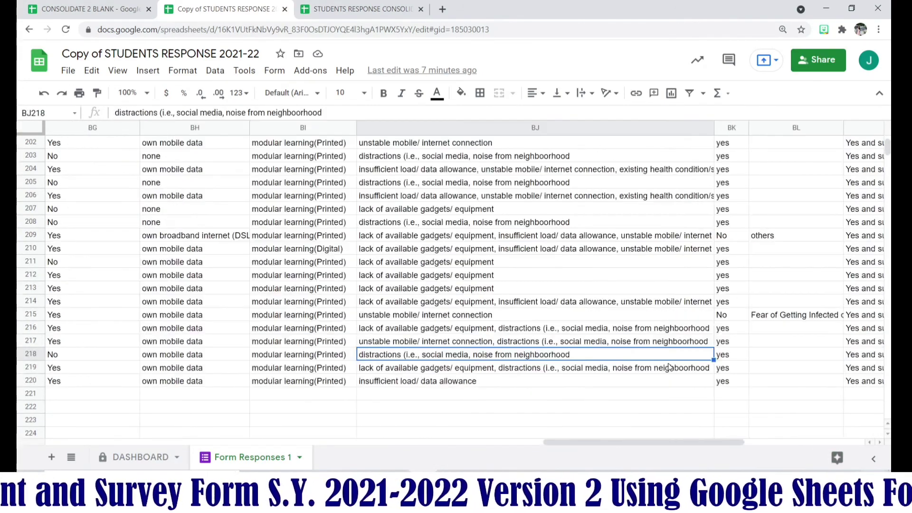
key("Left")
key("Right")
key("Right")
key("Left")
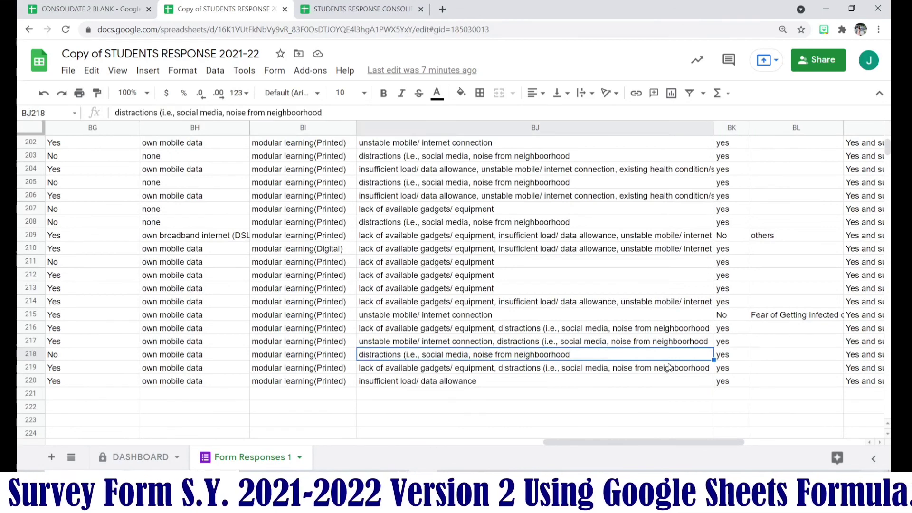
key("Right")
key("Left")
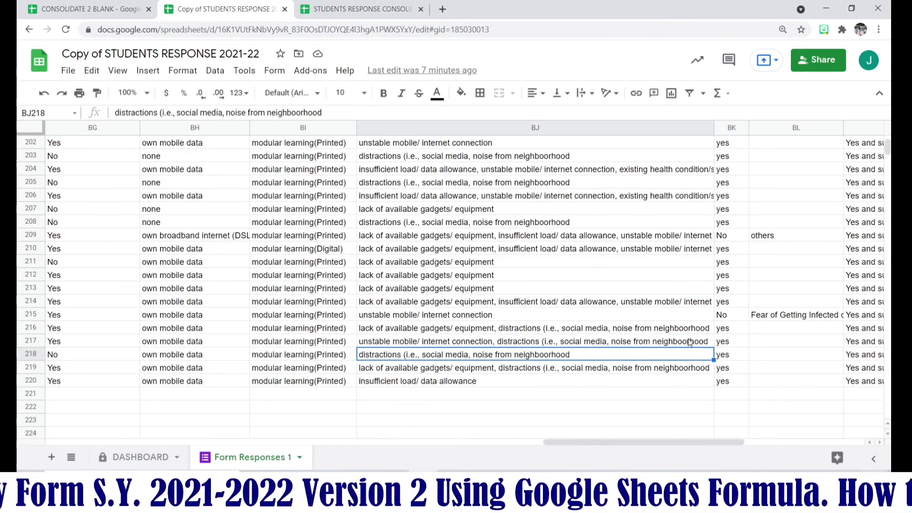
Shorten the challenges answer in BJ216 to "lack of available gadgets/ equipment"
left_click(601, 332)
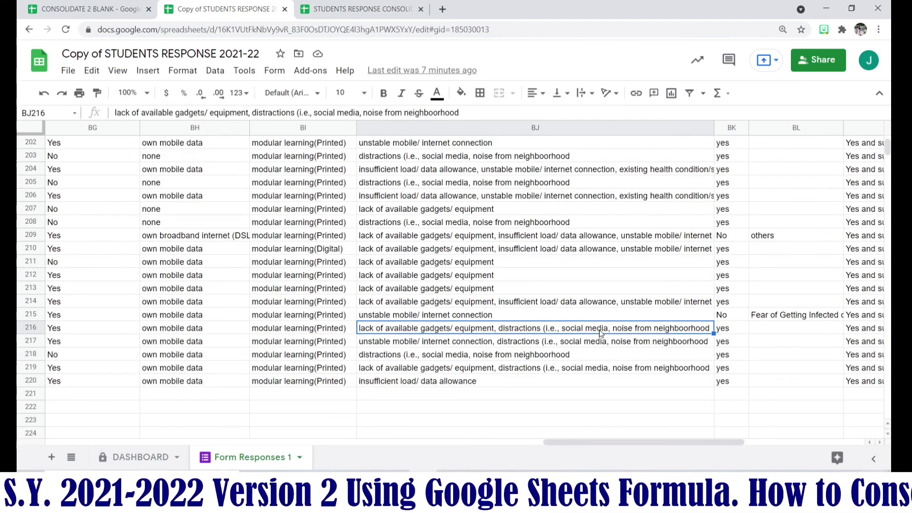
left_click_drag(480, 114, 272, 106)
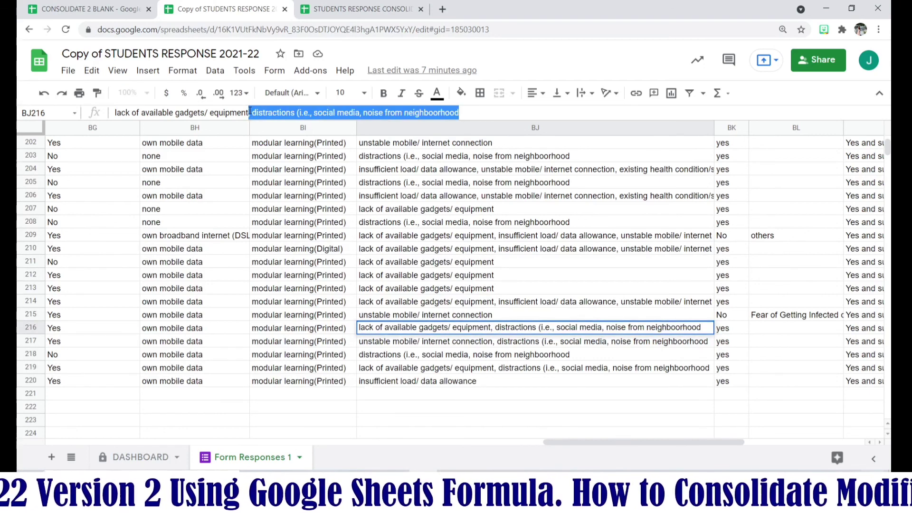
key("BackSpace")
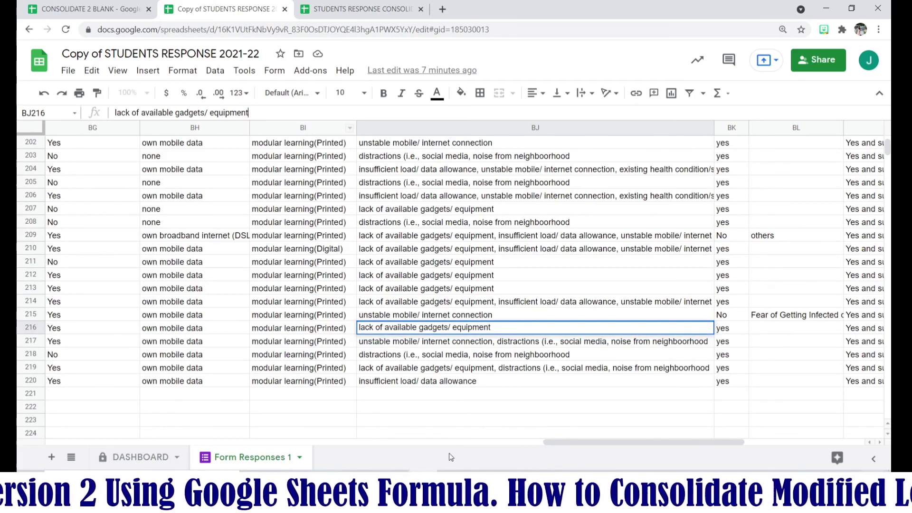
left_click(462, 412)
Return to CONSOLIDATE 2 BLANK, check the challenge code in AO218, and read the unmatched answer in AN219
left_click(81, 6)
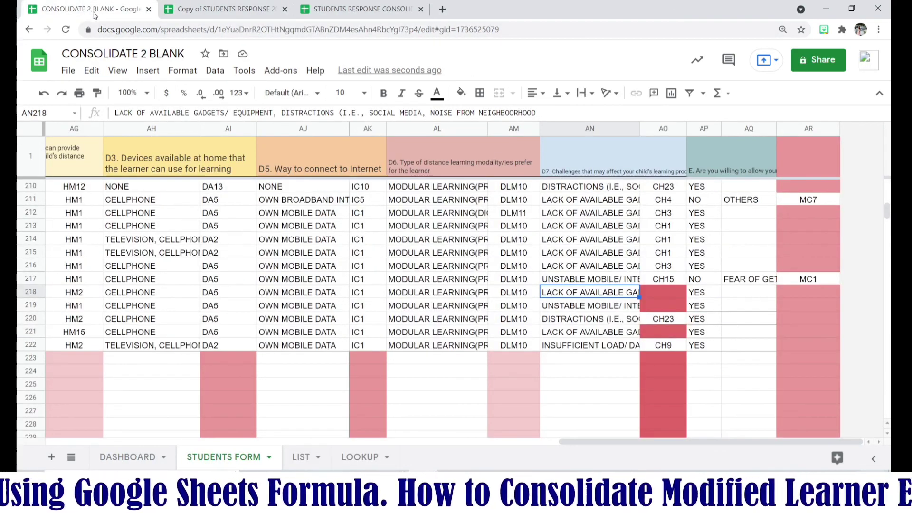
left_click(727, 326)
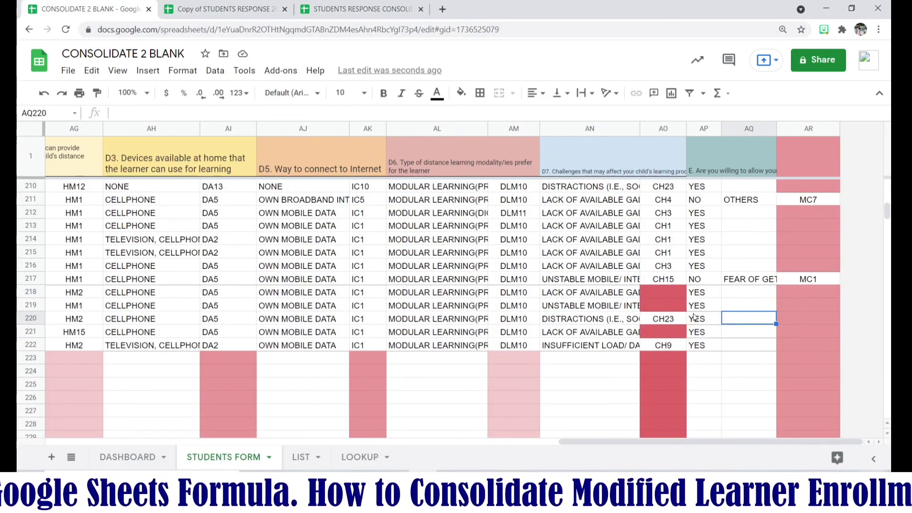
left_click(648, 333)
left_click(614, 307)
left_click(644, 297)
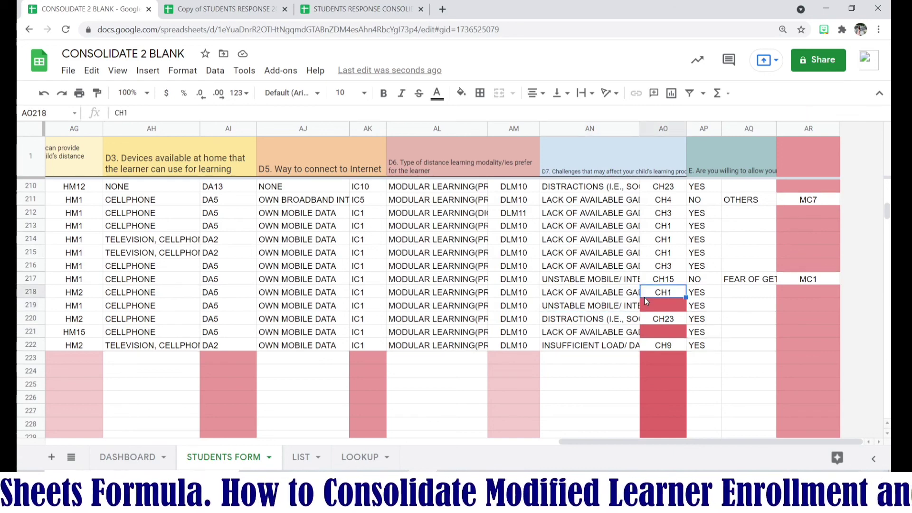
left_click(765, 358)
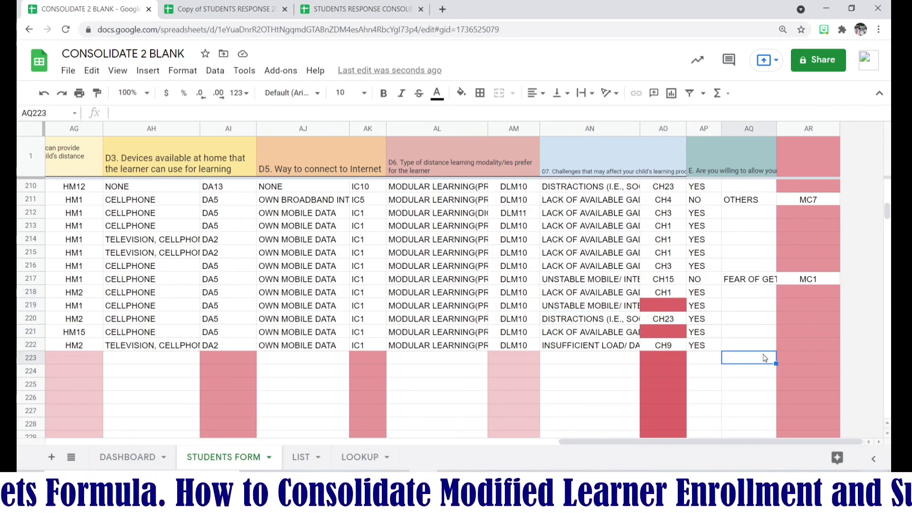
left_click(617, 306)
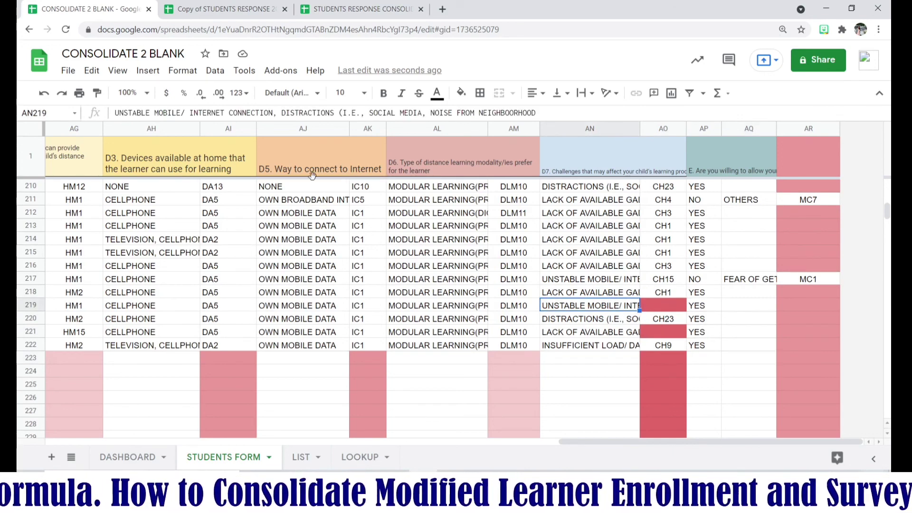
In Copy of STUDENTS RESPONSE 2021-22, shorten BJ217's challenges answer to "unstable mobile/ internet connection"
left_click(221, 13)
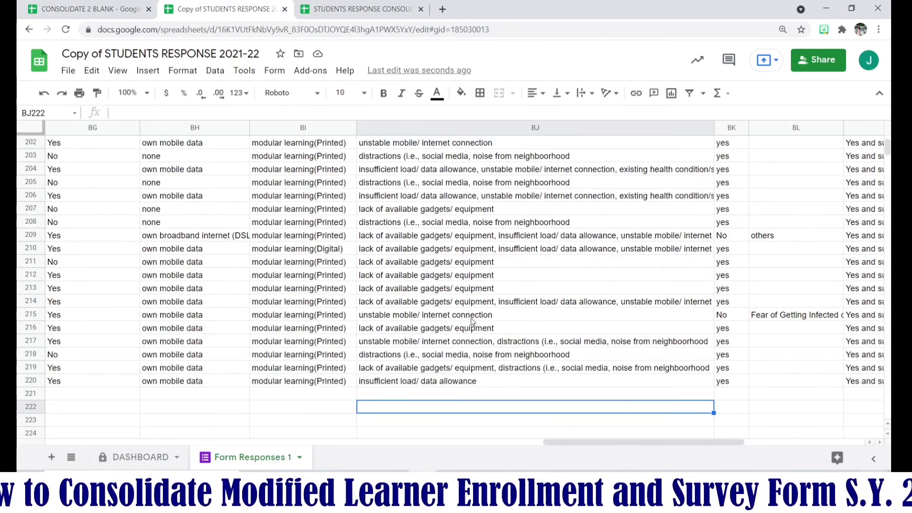
left_click(441, 334)
left_click(445, 343)
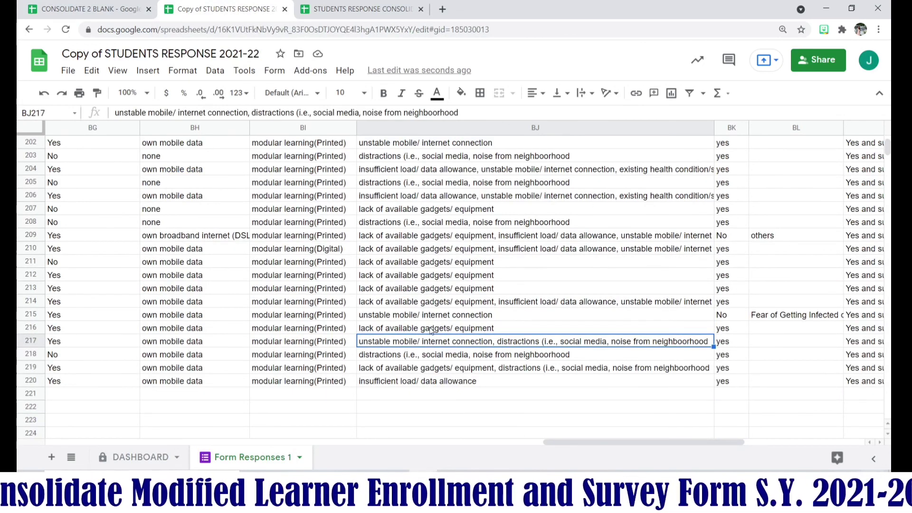
left_click_drag(498, 116, 349, 116)
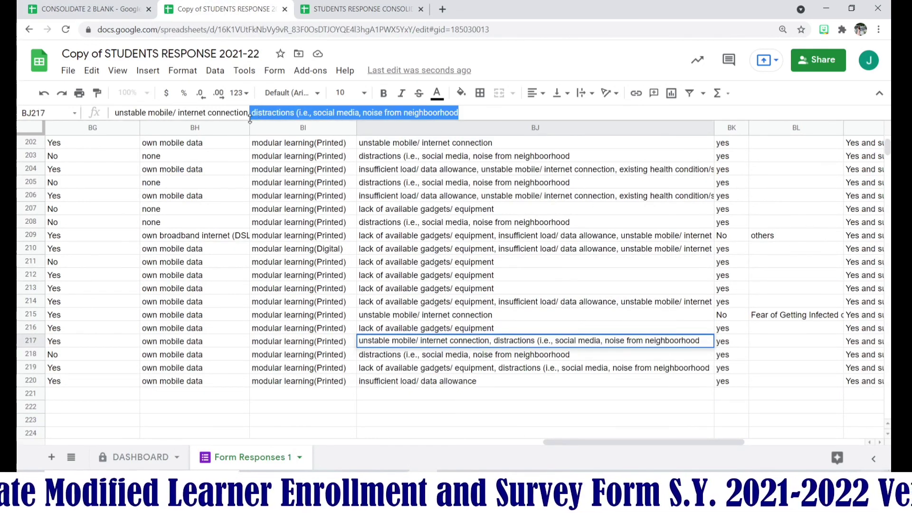
key("BackSpace")
key("Return")
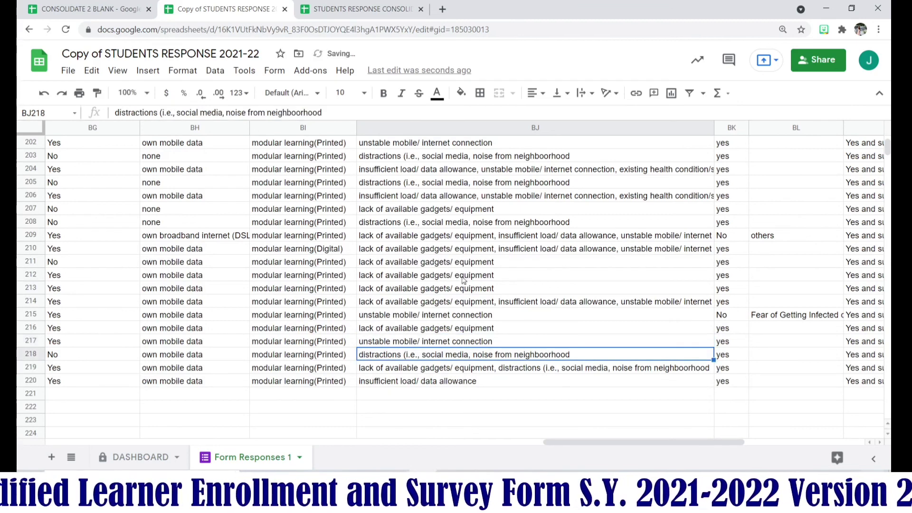
Read the unmatched answer in AN221 of STUDENTS FORM and remove "lack of available gadgets/ equipment," from source response BJ219
left_click(88, 18)
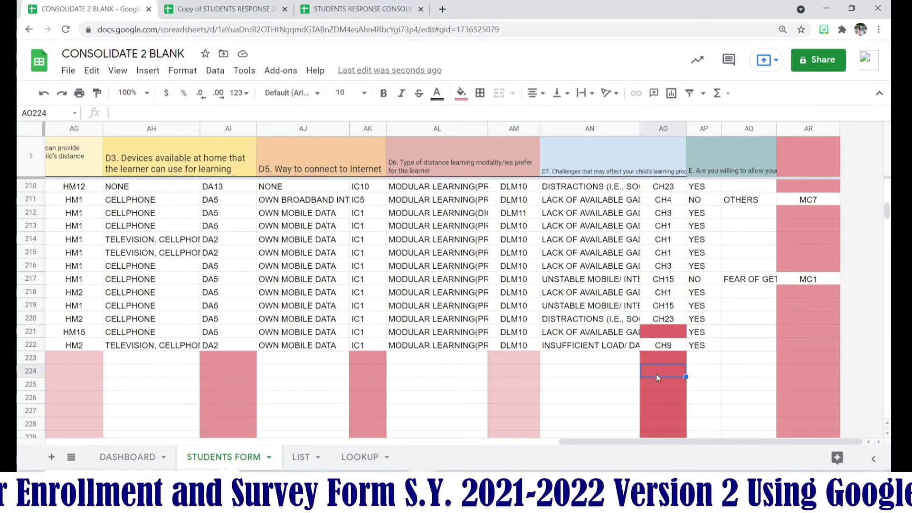
left_click(636, 332)
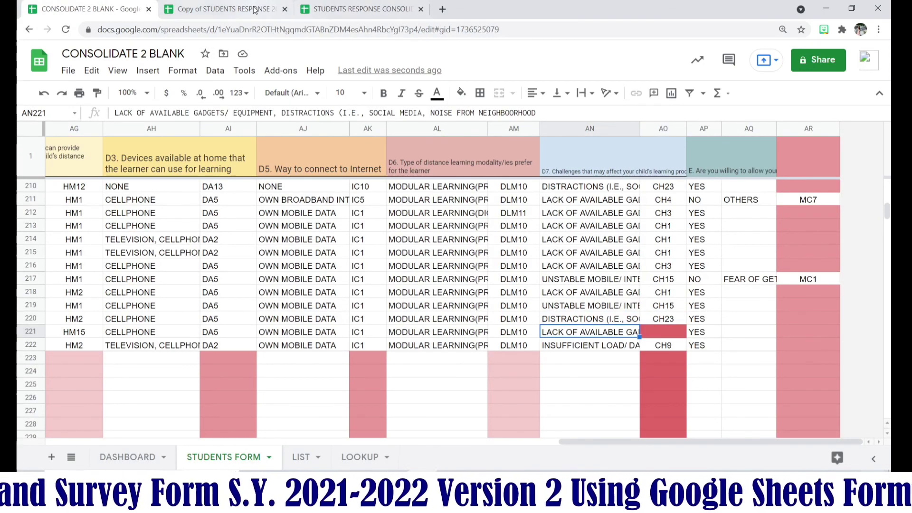
left_click(223, 9)
left_click(452, 406)
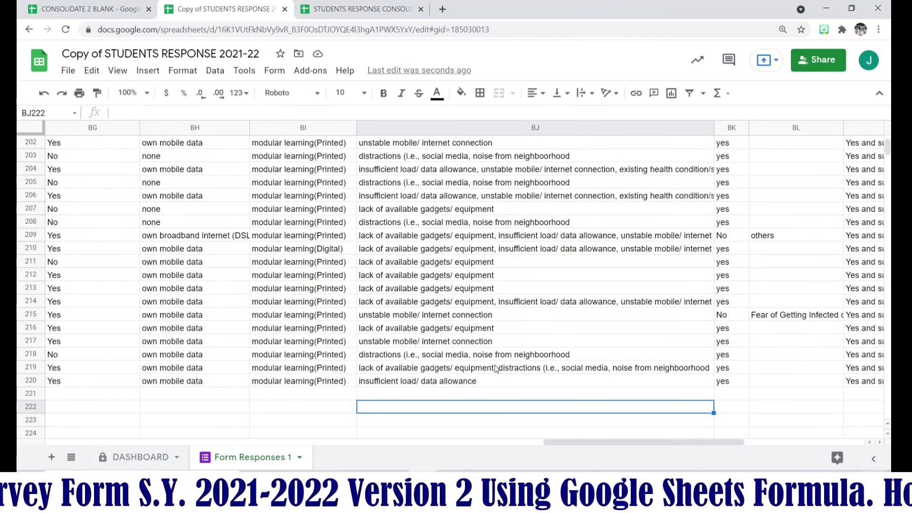
left_click(497, 370)
double_click(497, 372)
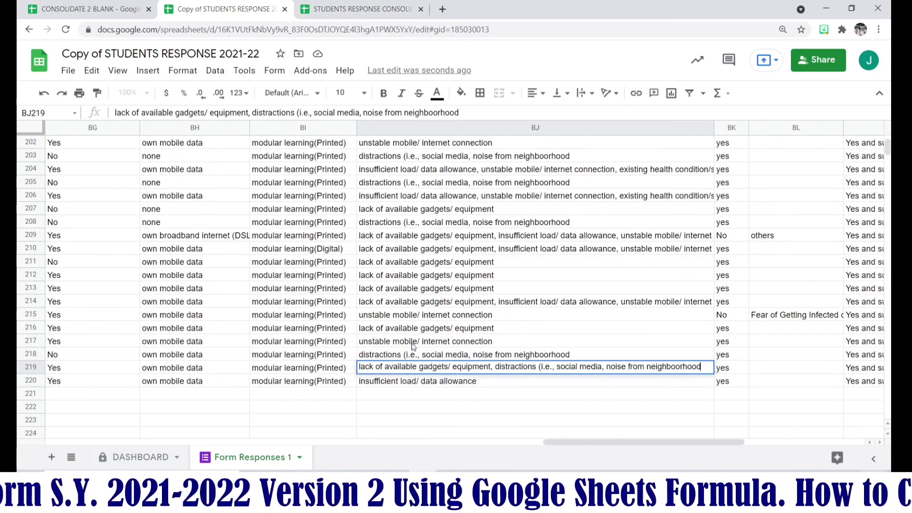
left_click_drag(495, 370, 338, 356)
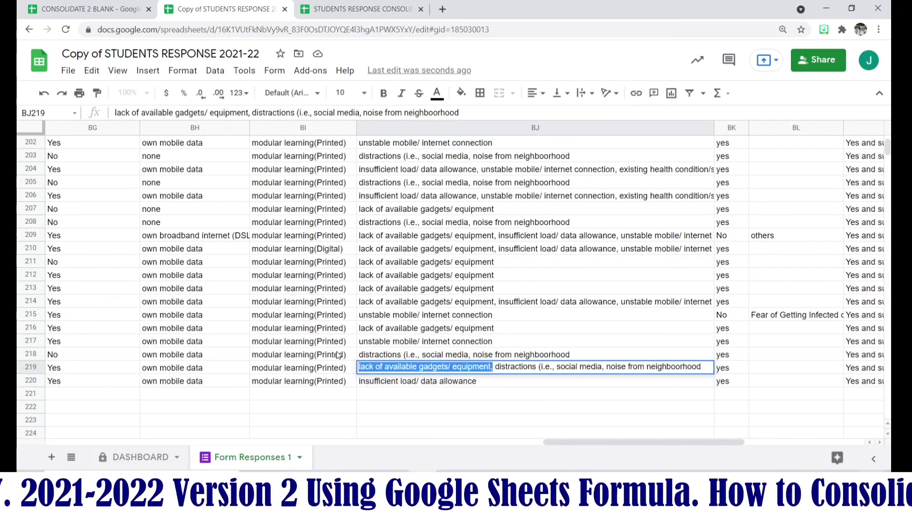
key("BackSpace")
key("Return")
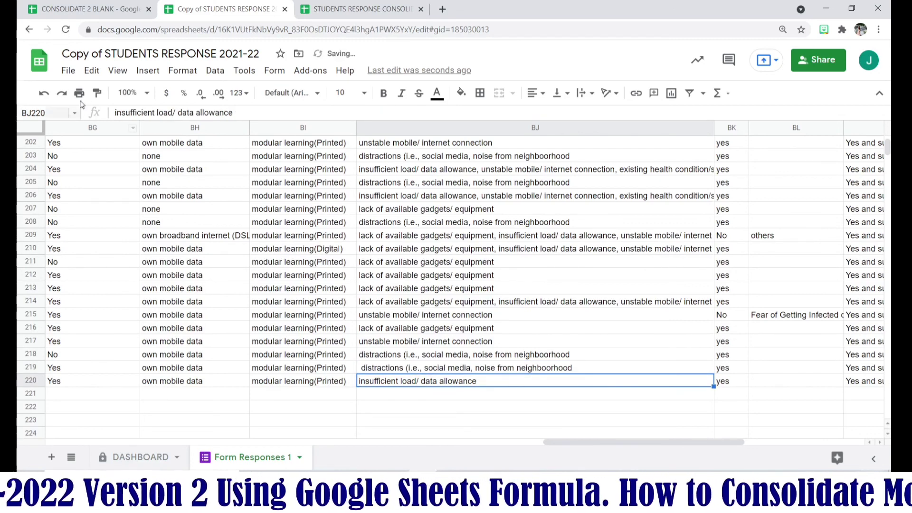
Back in CONSOLIDATE 2 BLANK, check challenge code cell AO221 against the updated answer in AN221
left_click(105, 11)
left_click_drag(702, 407, 689, 403)
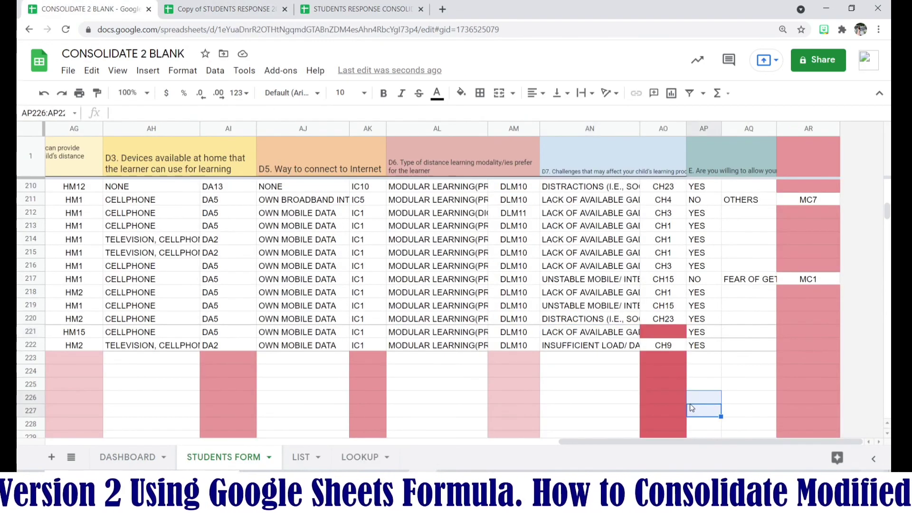
left_click(657, 373)
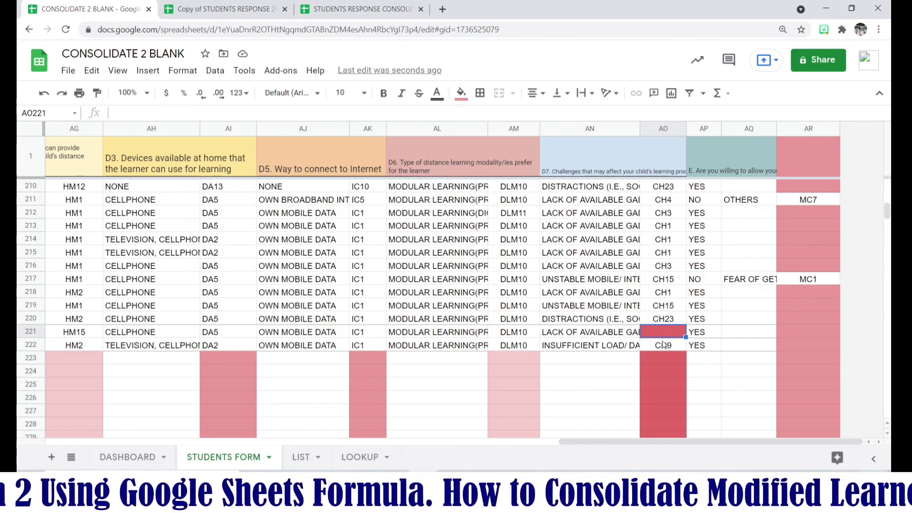
key("Up")
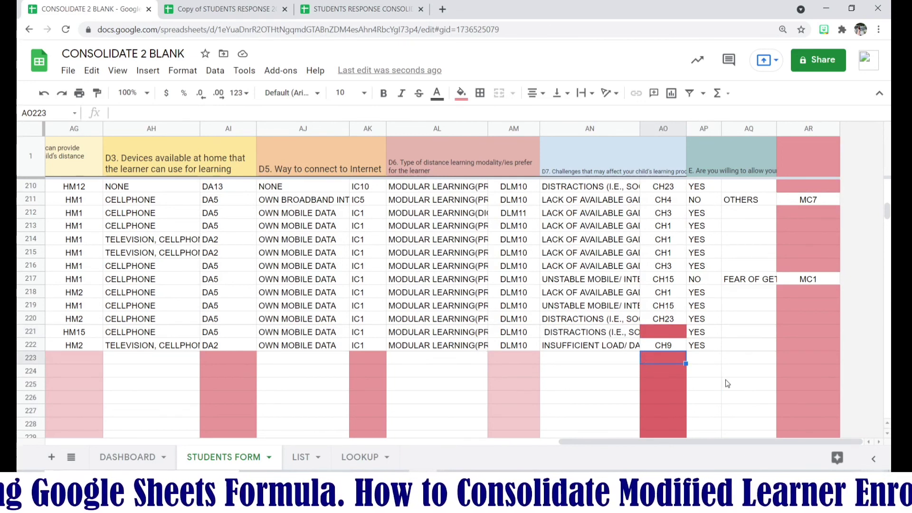
left_click(743, 384)
left_click(627, 333)
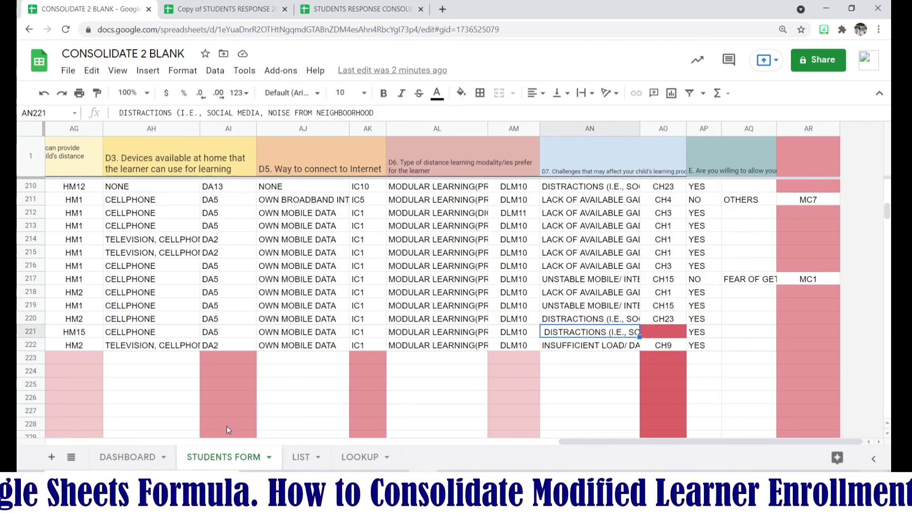
Review the challenge entries on the LOOKUP sheet to compare the distractions wording with AN221's answer
left_click(357, 457)
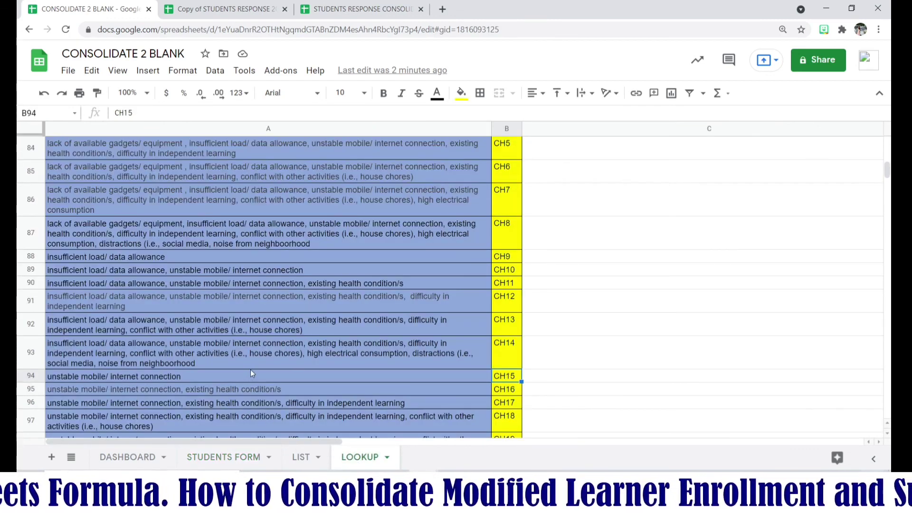
scroll(251, 370, "down", 3)
scroll(253, 367, "down", 4)
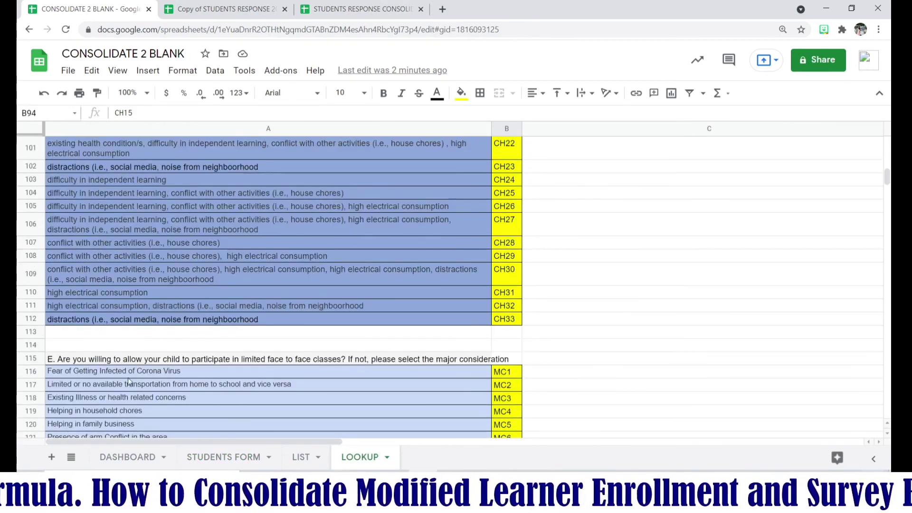
Return to STUDENTS FORM and examine the challenges answer in AN221 for differences from the LOOKUP wording
left_click(153, 333)
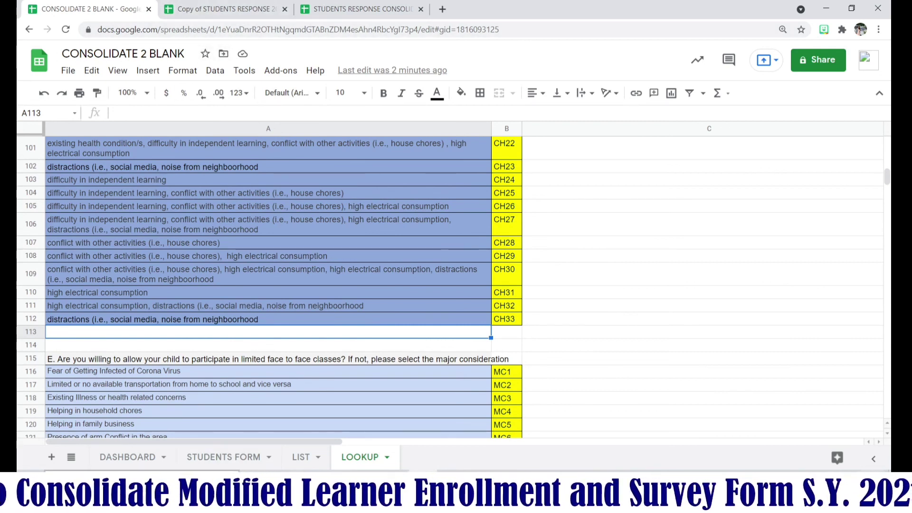
left_click(210, 459)
left_click(660, 364)
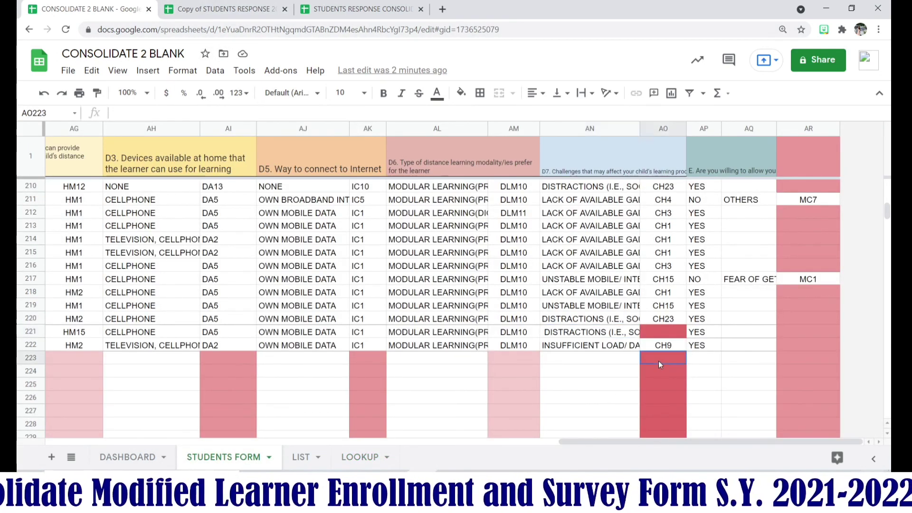
left_click(623, 335)
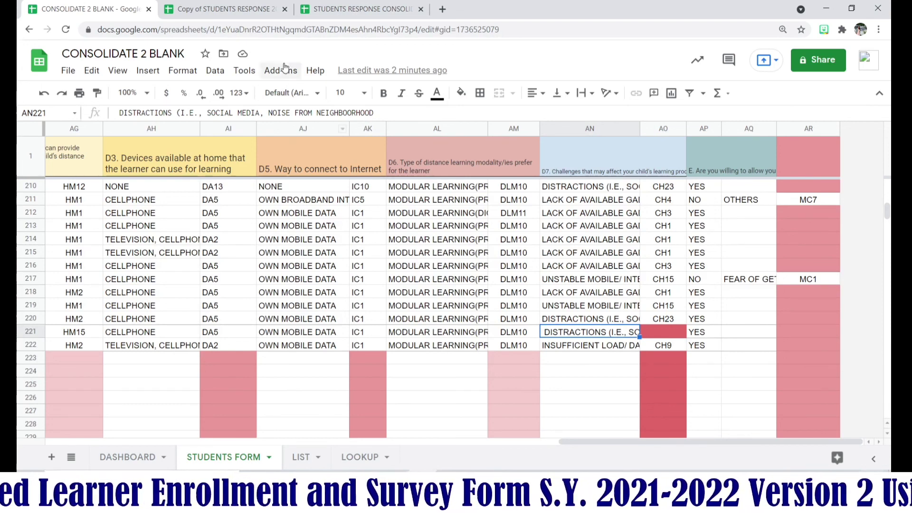
In Copy of STUDENTS RESPONSE 2021-22, remove the leading space before "distractions" in challenges answer BJ219
left_click(223, 9)
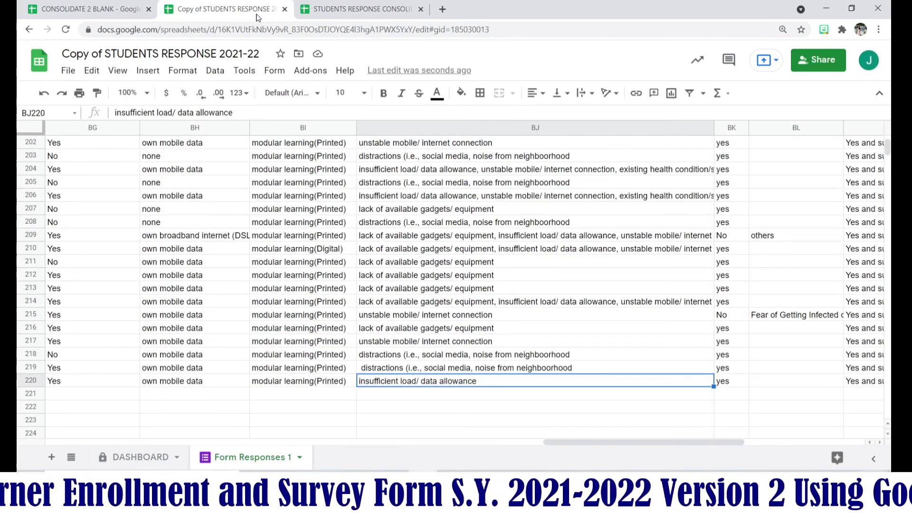
left_click(375, 369)
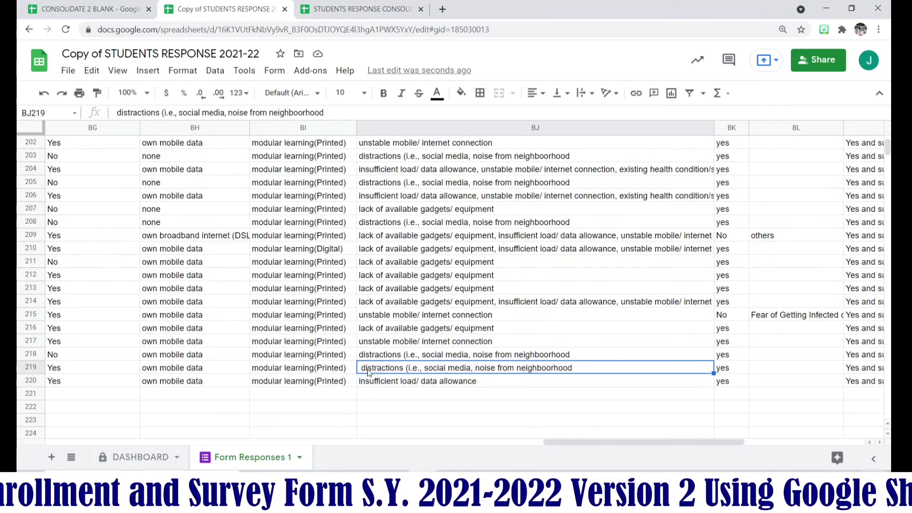
double_click(363, 371)
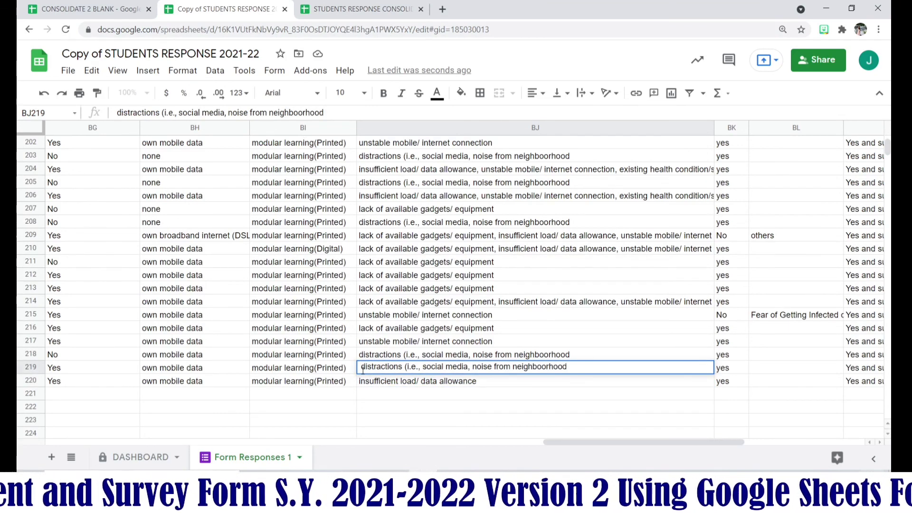
key("Return")
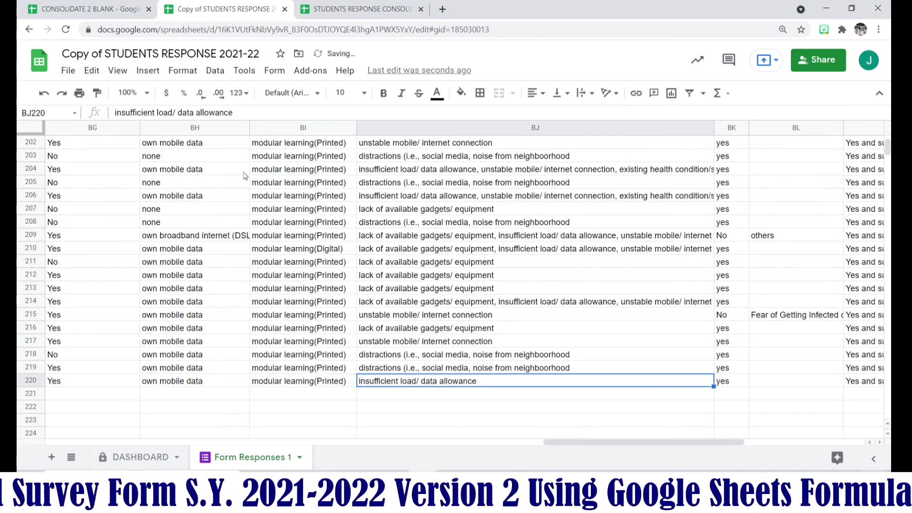
Back in CONSOLIDATE 2 BLANK, check challenge code cell AO221 on STUDENTS FORM against the corrected answer
left_click(126, 9)
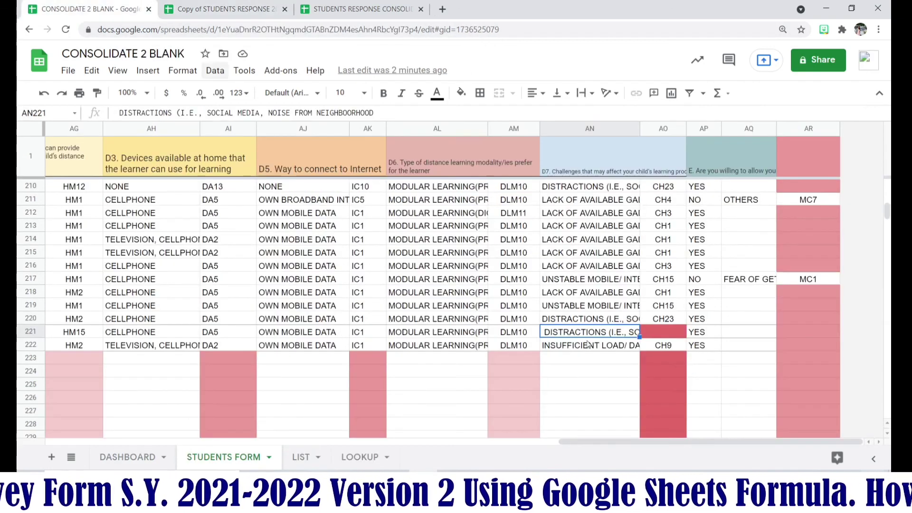
left_click(692, 362)
left_click(677, 334)
left_click(719, 345)
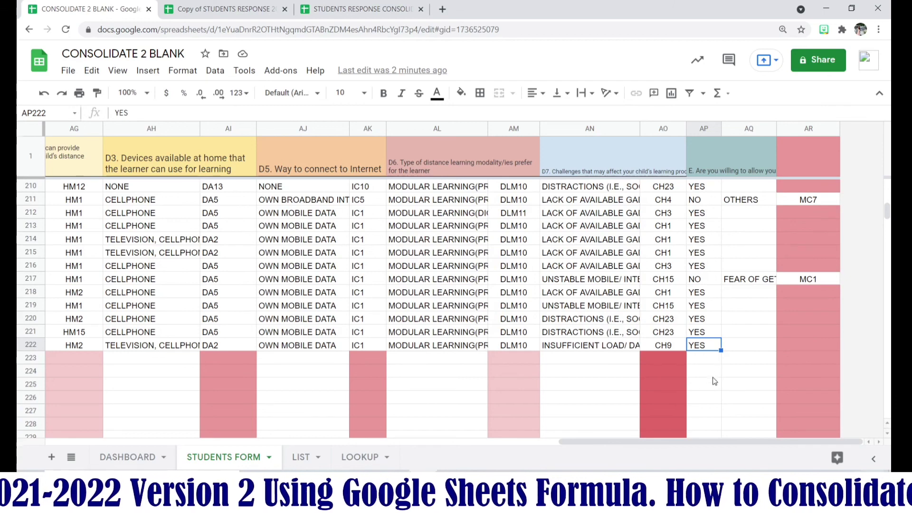
Review the DASHBOARD summary tables and their totals, from the grade-level enrollment table down to D7 challenges
left_click(126, 457)
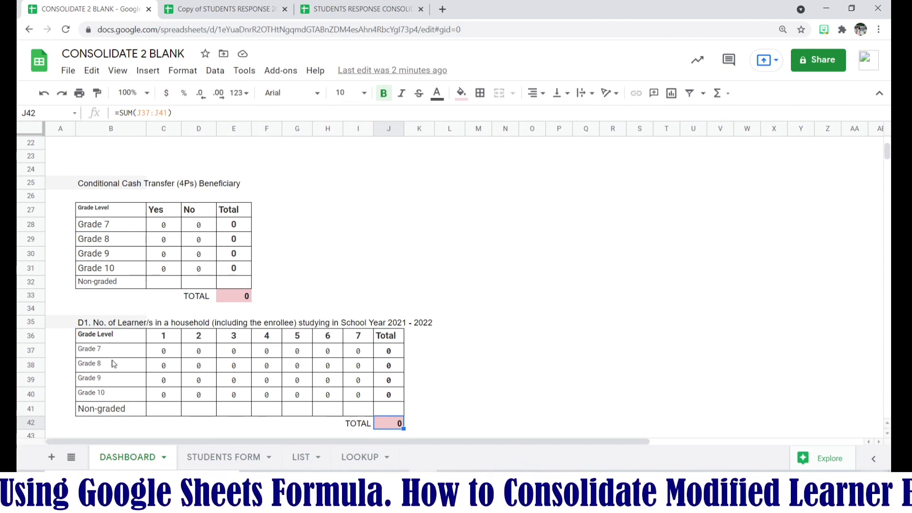
scroll(134, 386, "up", 7)
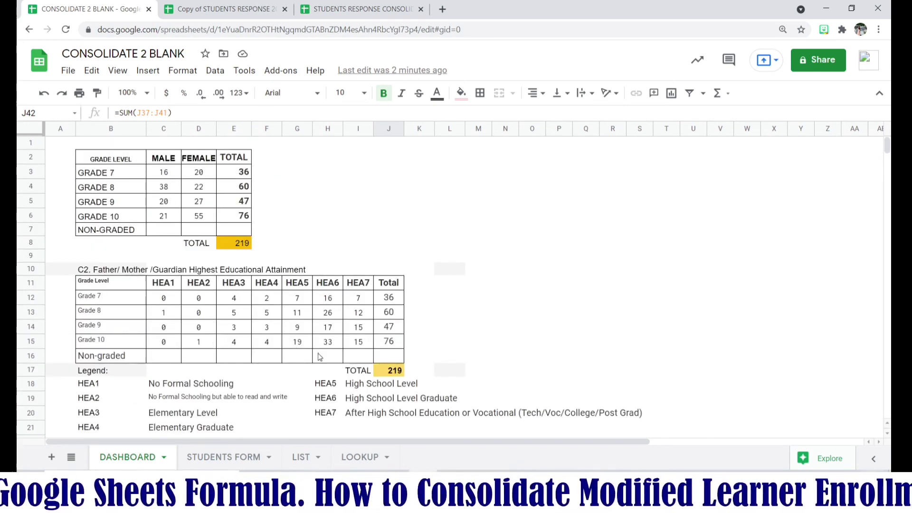
scroll(247, 282, "down", 6)
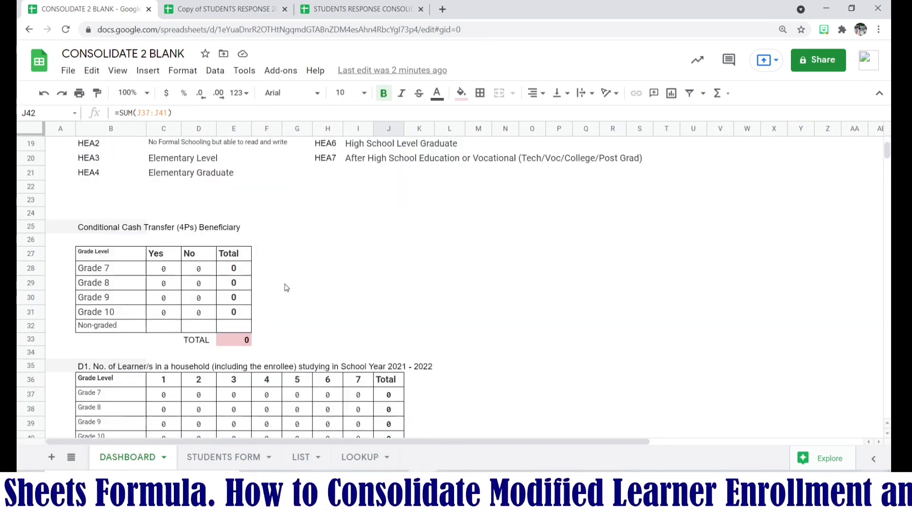
scroll(288, 287, "down", 4)
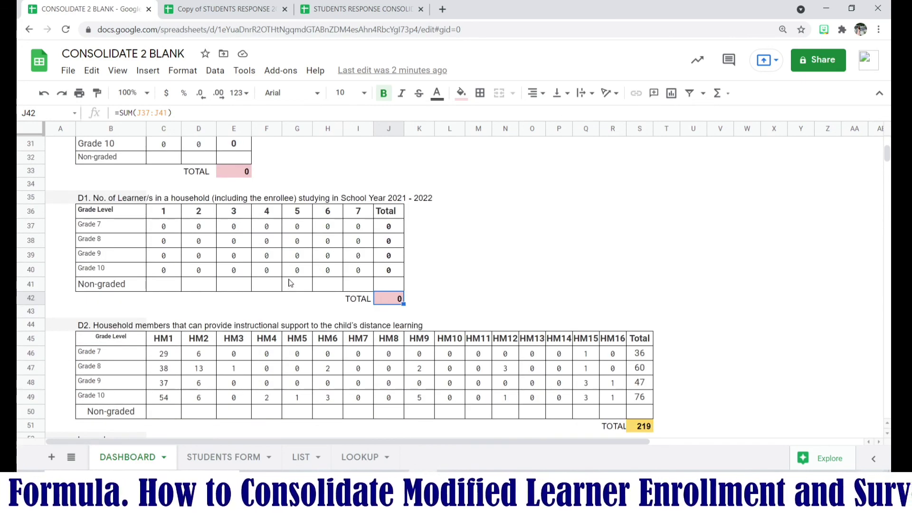
left_click(478, 283)
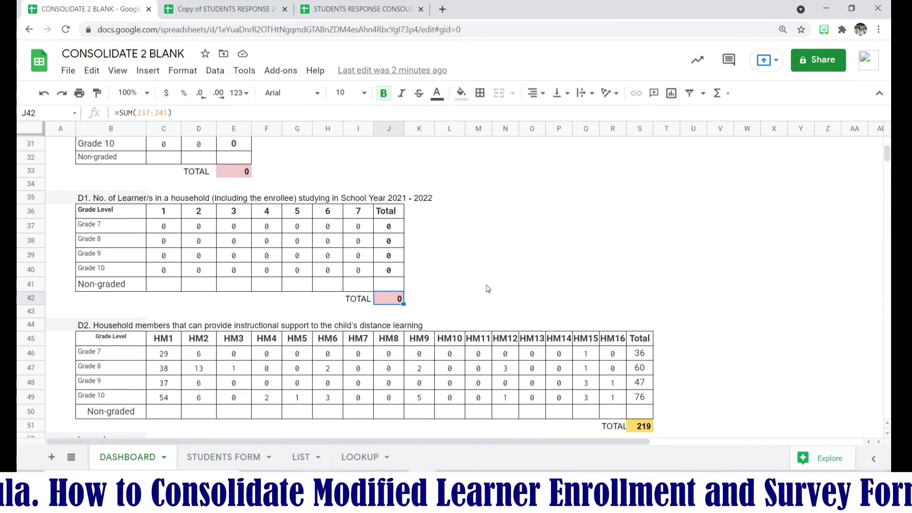
scroll(369, 281, "down", 4)
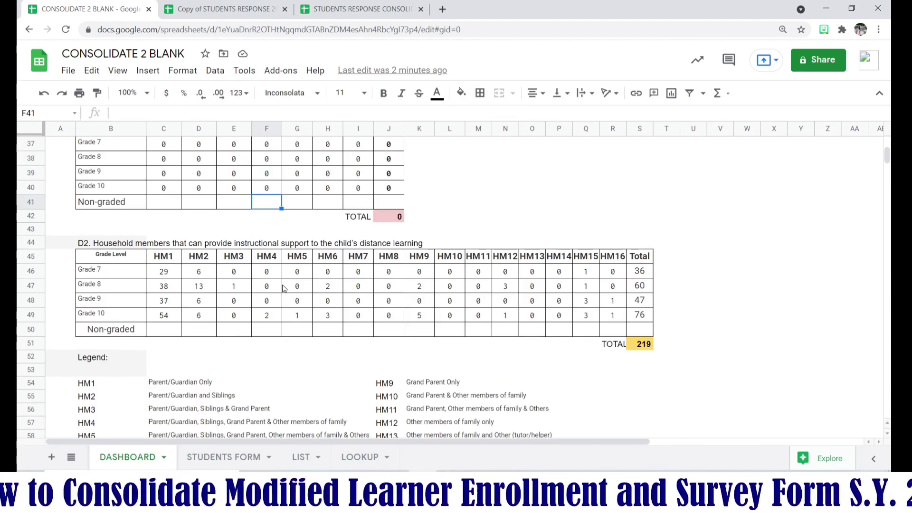
left_click(629, 271)
scroll(572, 316, "down", 5)
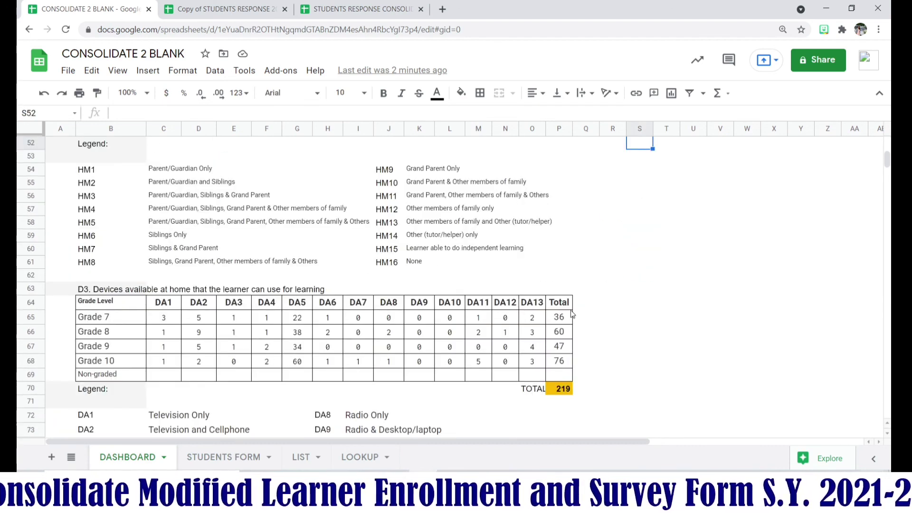
left_click(424, 310)
scroll(399, 328, "down", 15)
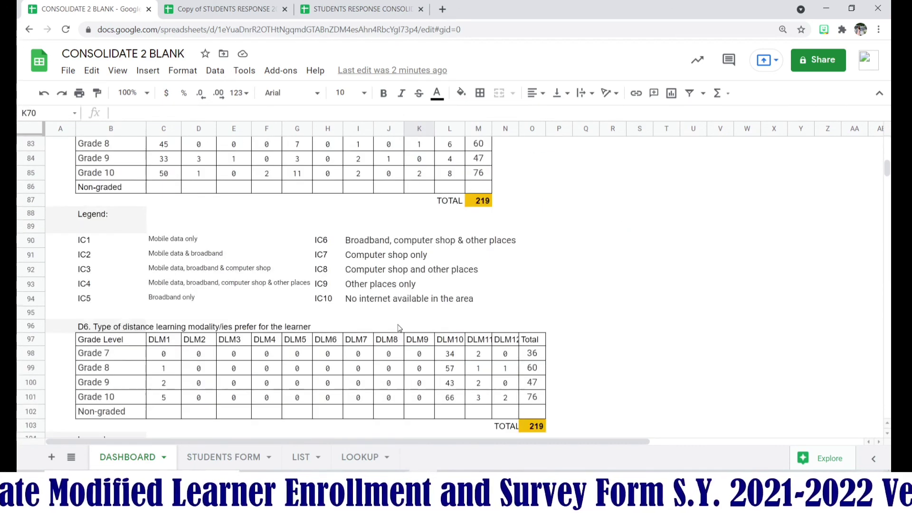
scroll(400, 334, "down", 2)
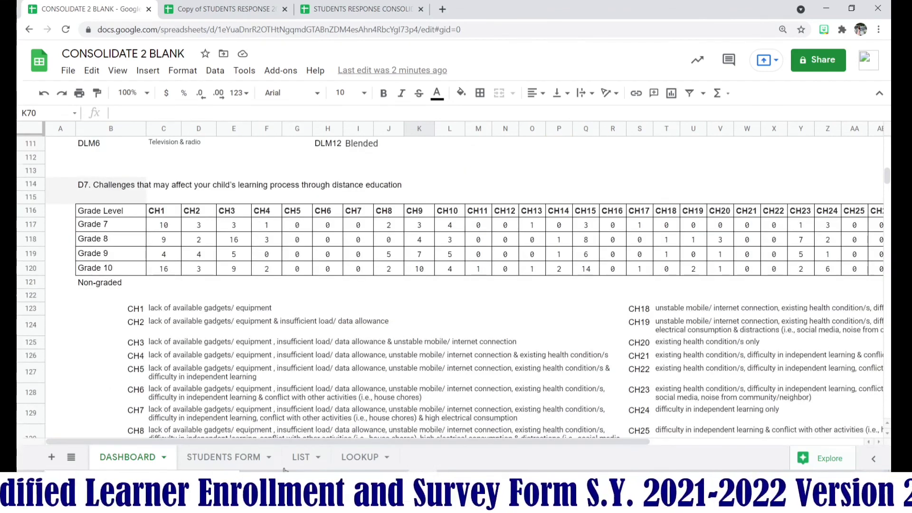
Inspect the importrange formula in A1 of LIST, including its source spreadsheet ID and the range Form Responses 1!A1:BM
left_click_drag(393, 441, 360, 449)
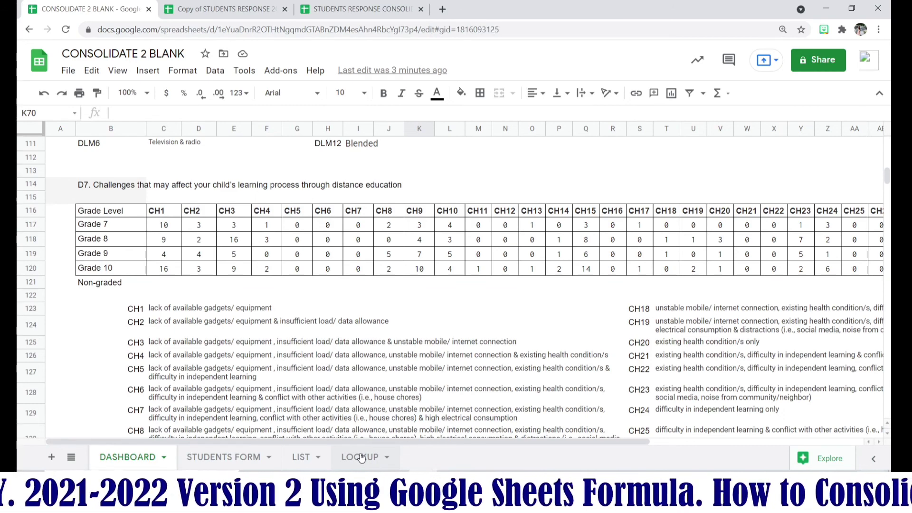
left_click(361, 457)
left_click(303, 460)
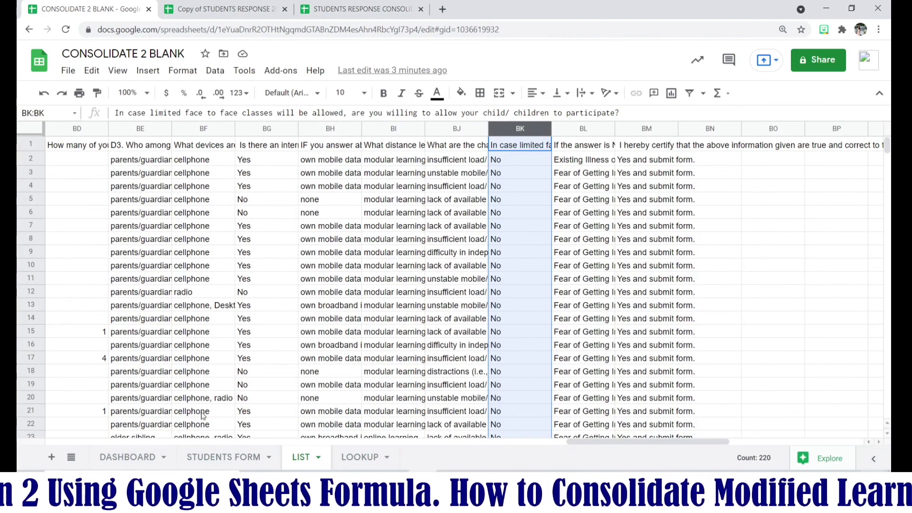
left_click_drag(596, 443, 76, 442)
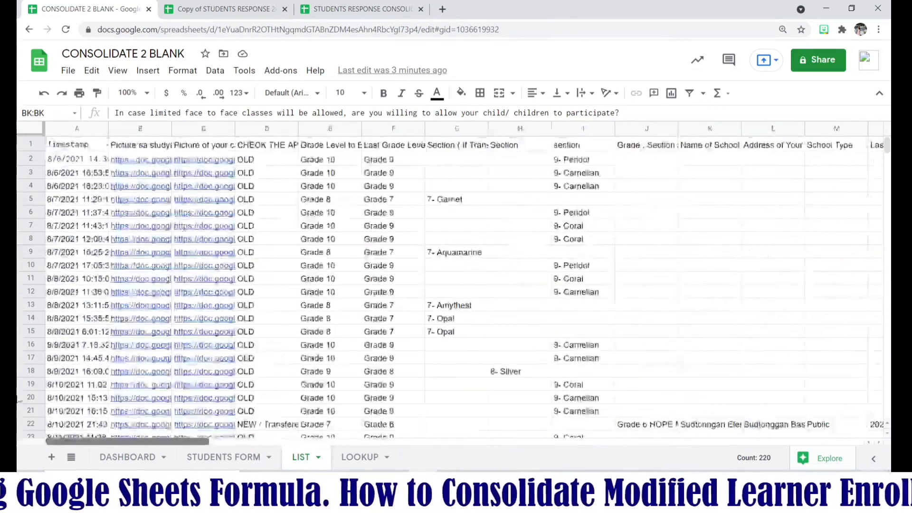
left_click(64, 148)
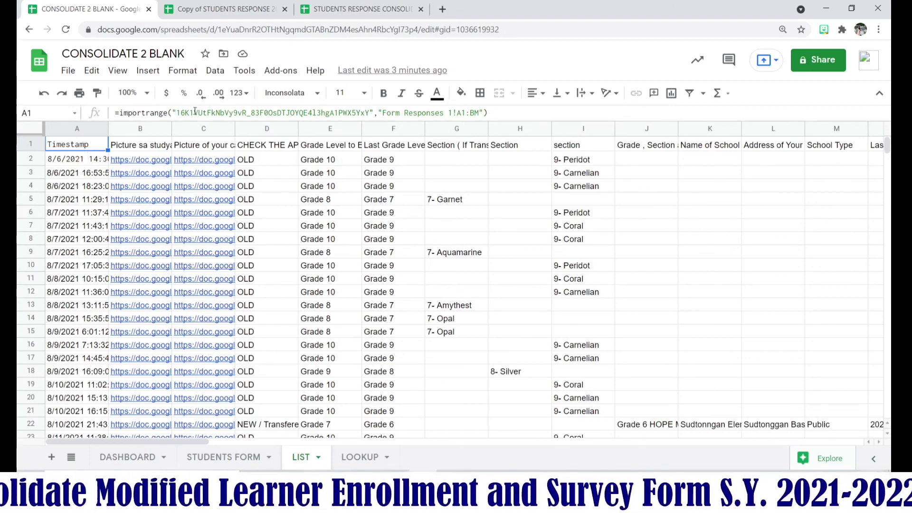
left_click(368, 113)
left_click_drag(369, 113, 168, 113)
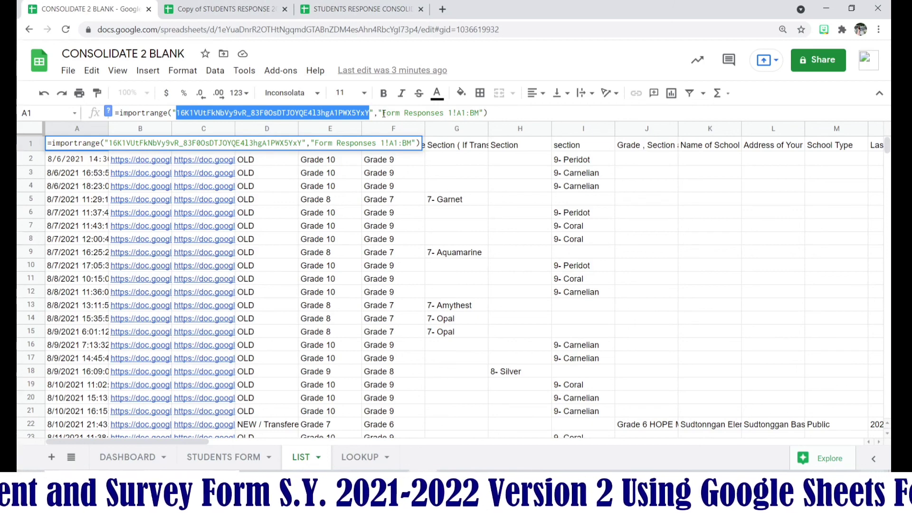
left_click_drag(384, 113, 411, 113)
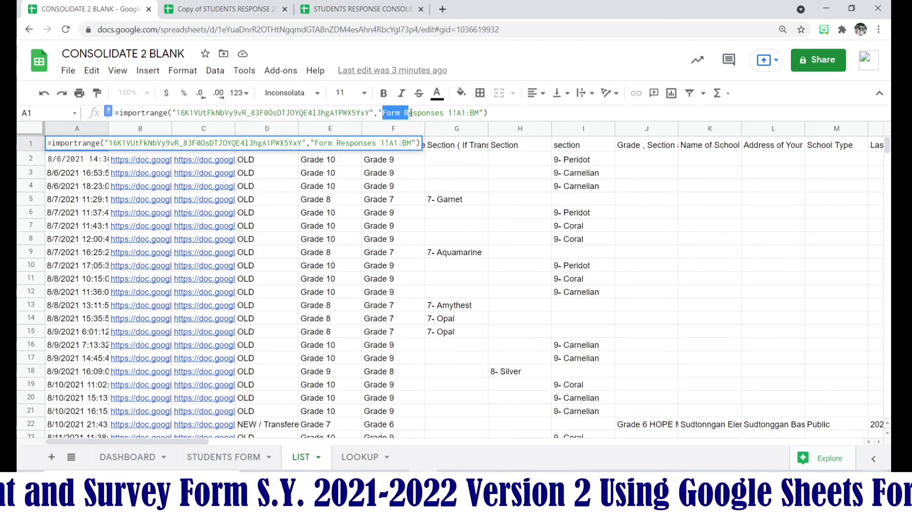
left_click(458, 113)
left_click(469, 188)
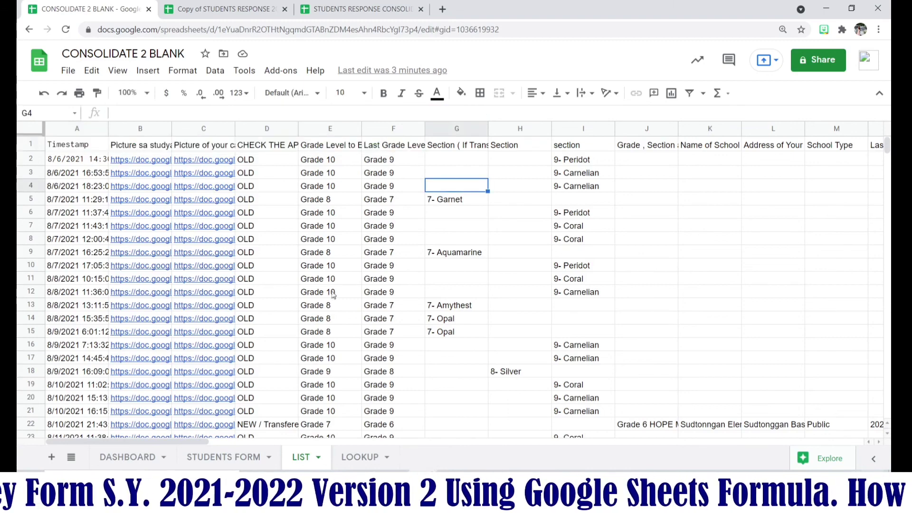
Inspect the Sex column's array formula in F4 of STUDENTS FORM and its reference to LIST
left_click(216, 460)
scroll(210, 396, "up", 20)
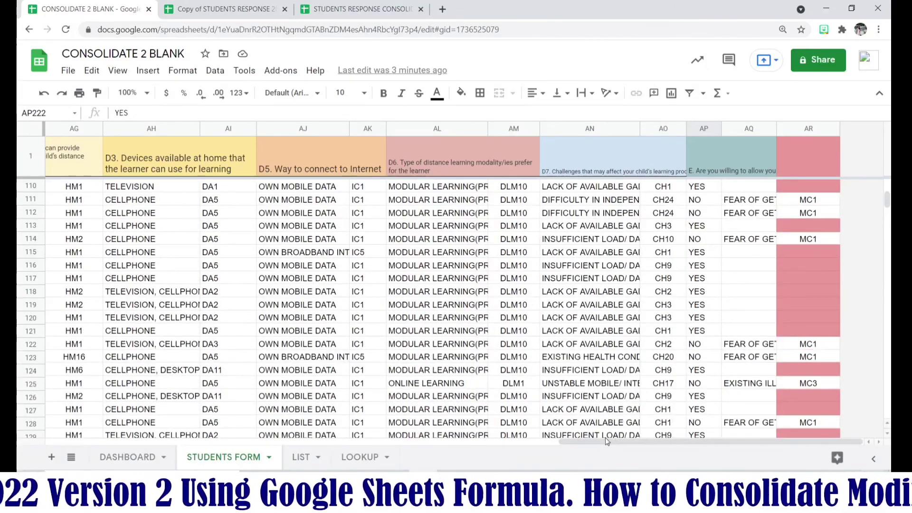
left_click_drag(606, 441, 101, 414)
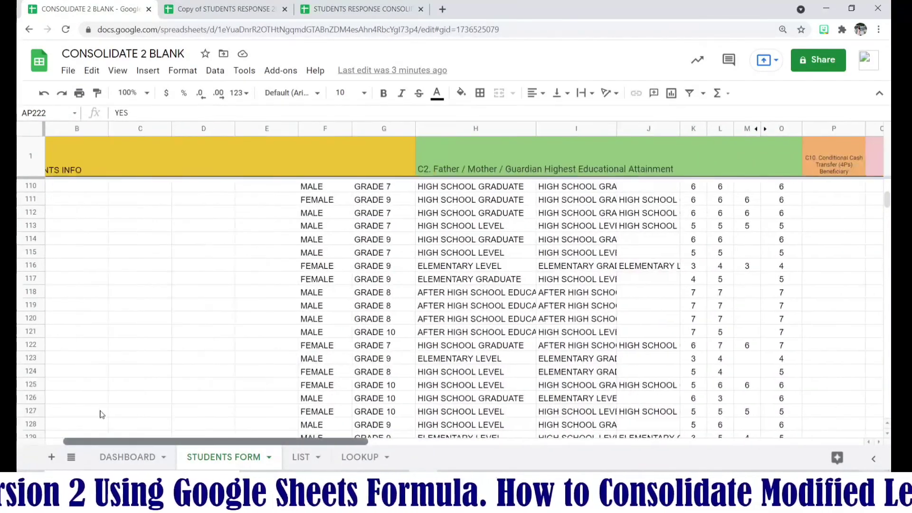
left_click(306, 190)
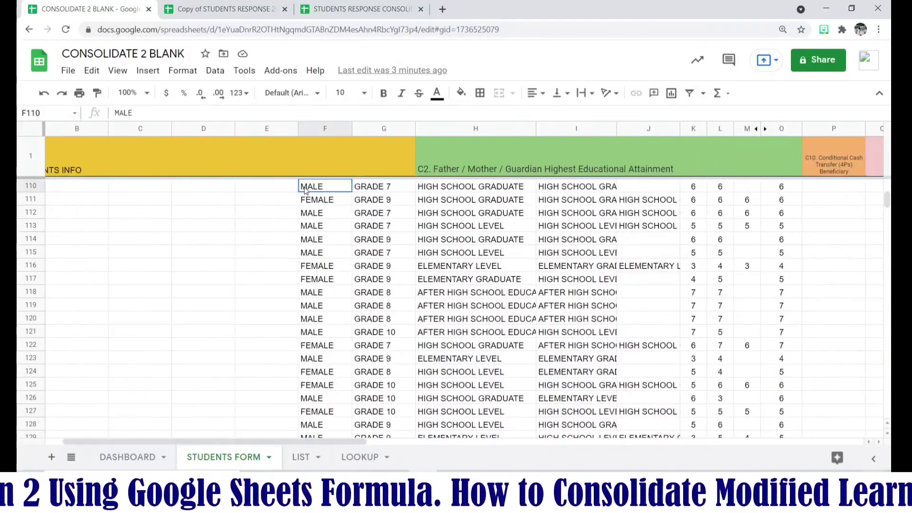
left_click(369, 190)
scroll(339, 334, "up", 20)
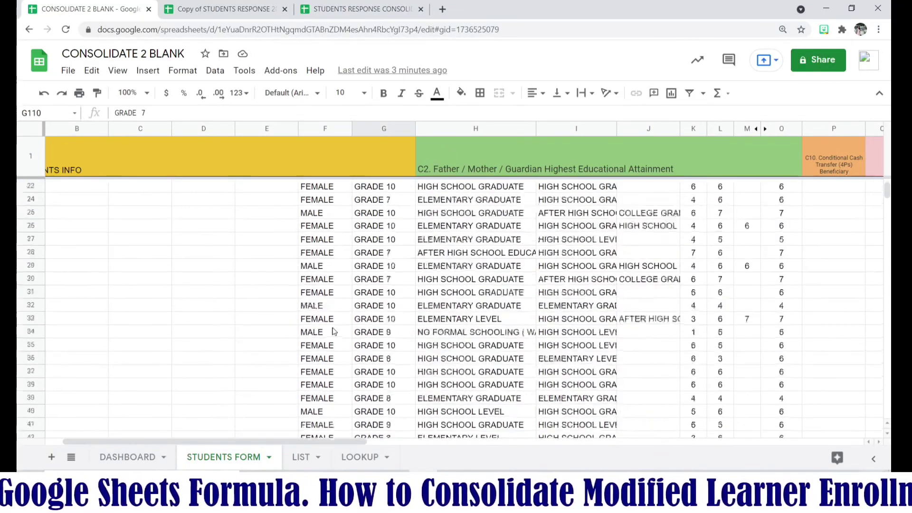
left_click(320, 242)
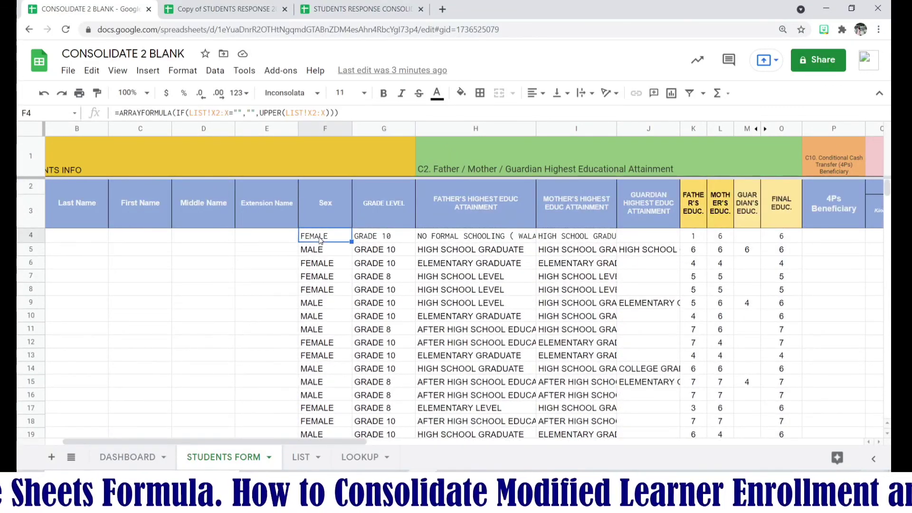
left_click(357, 115)
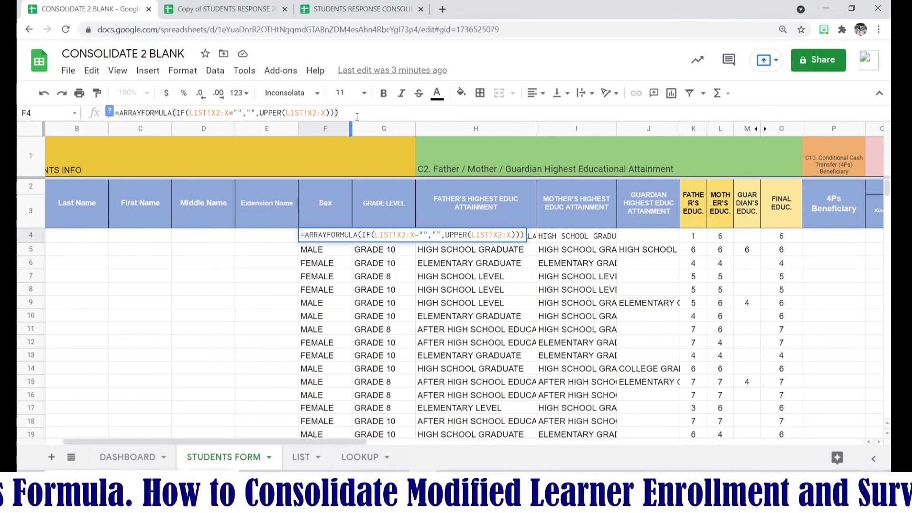
left_click(300, 457)
left_click(232, 457)
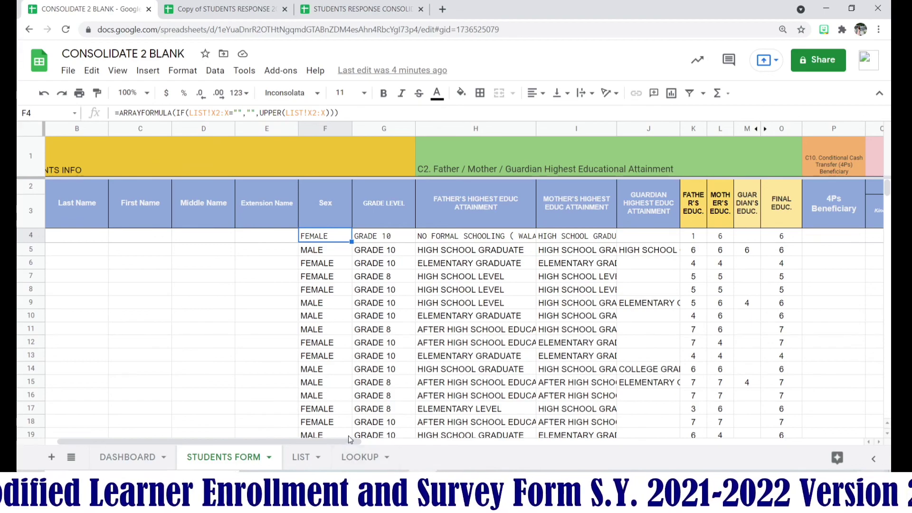
Review the lookup code columns on STUDENTS FORM, from household support to refusal reason, down the student rows
left_click_drag(350, 443, 853, 449)
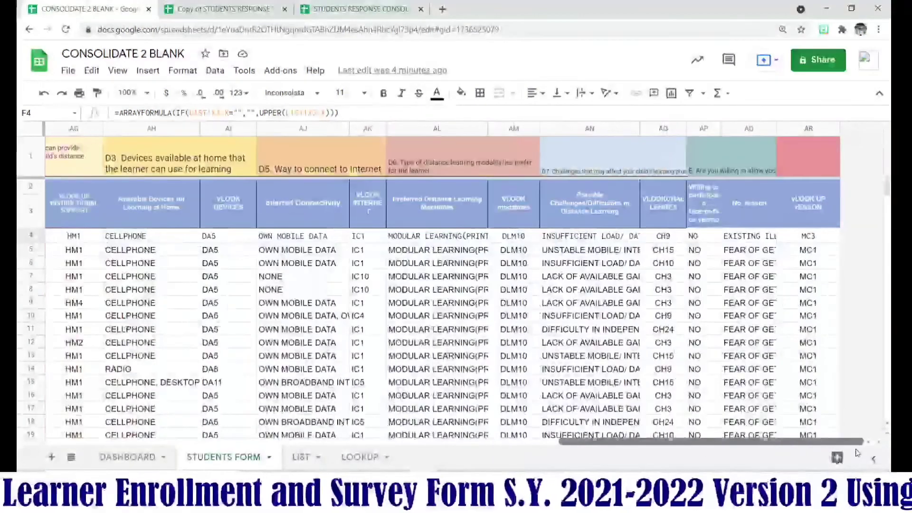
scroll(759, 377, "down", 3)
scroll(759, 377, "down", 20)
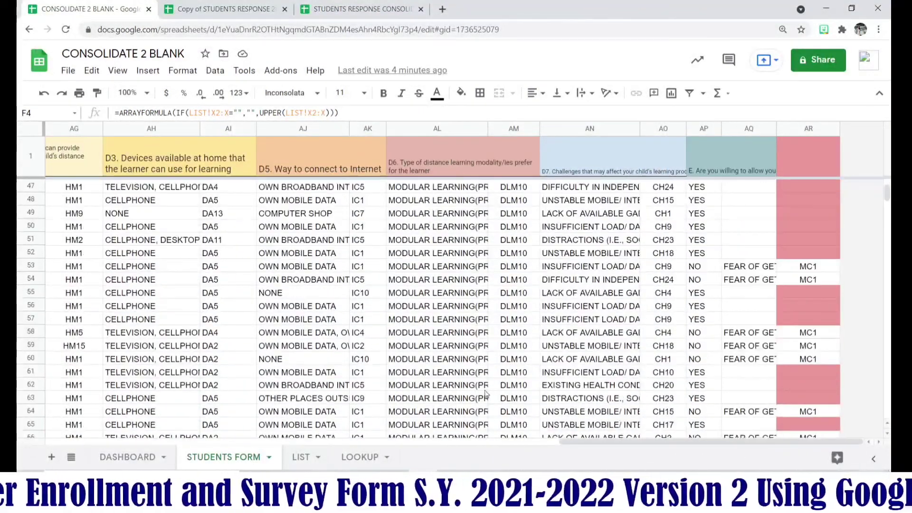
scroll(553, 406, "down", 7)
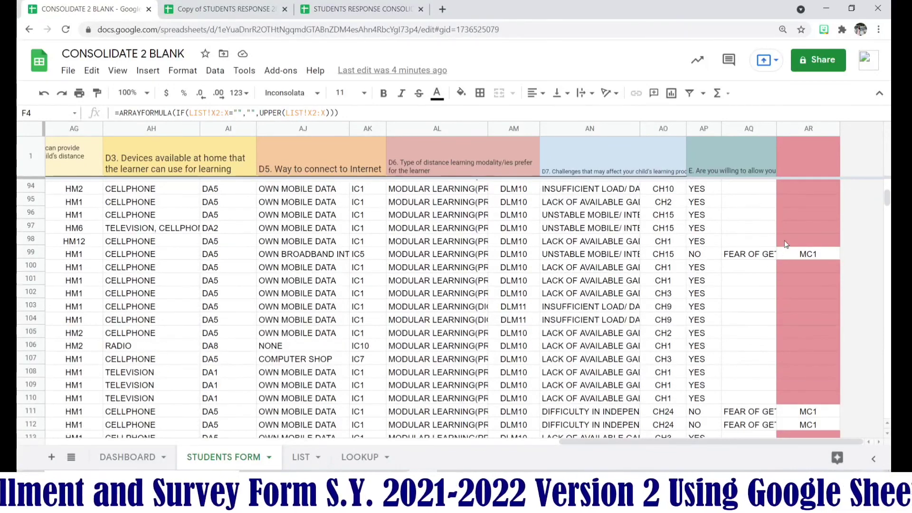
Check the device, internet, modality, challenge and refusal-reason lookup codes on STUDENTS FORM down to the last student row
scroll(785, 244, "down", 1)
scroll(822, 226, "down", 17)
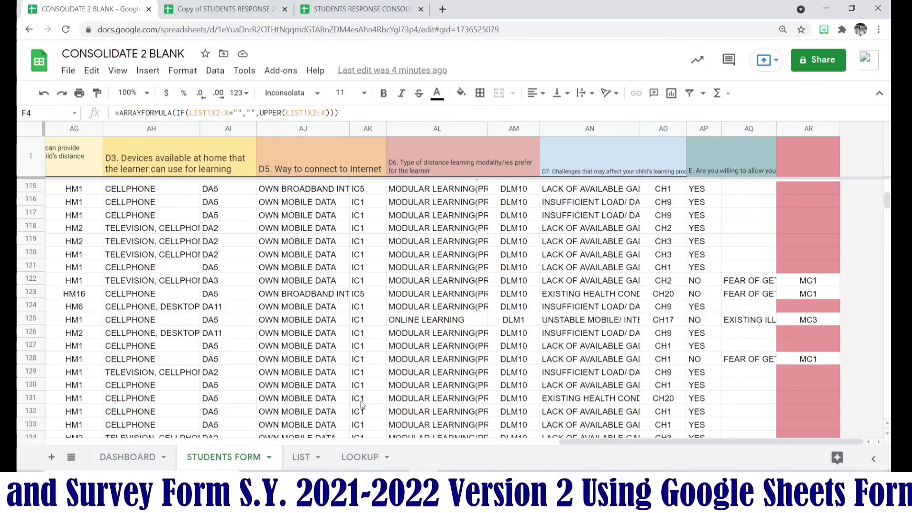
scroll(351, 385, "down", 9)
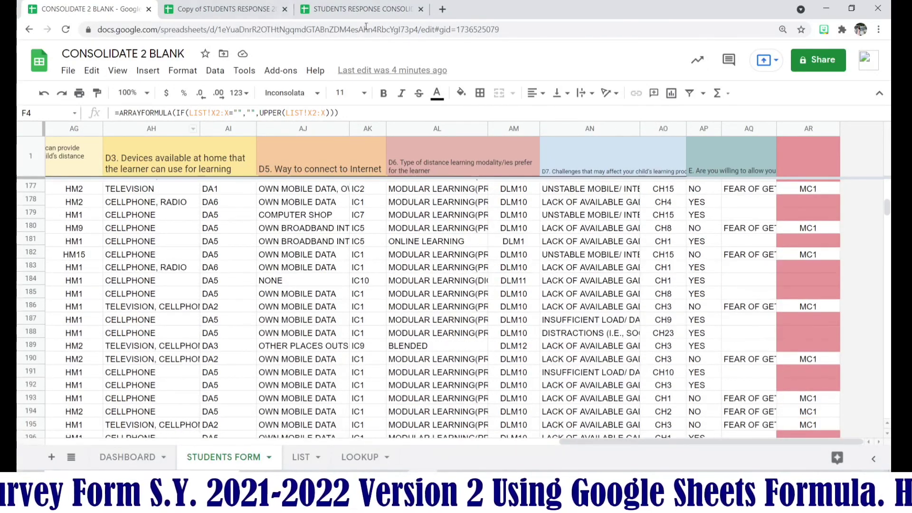
scroll(384, 357, "down", 11)
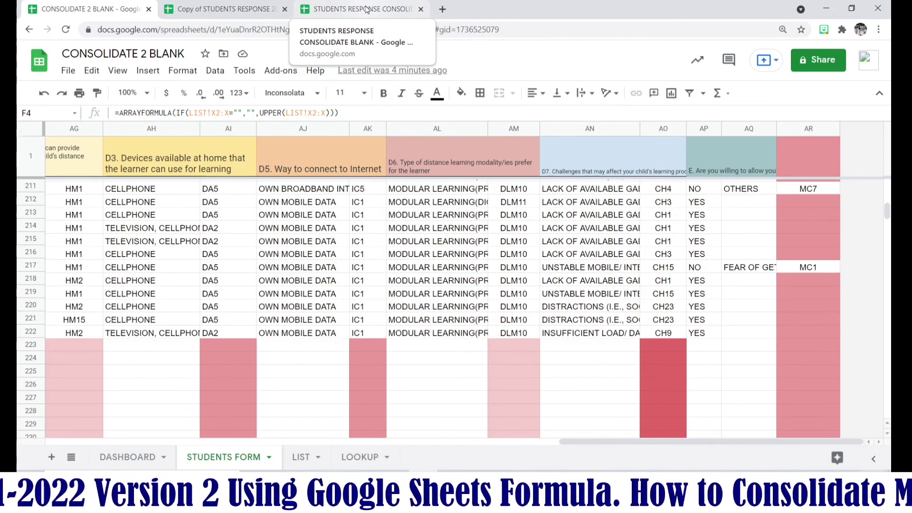
scroll(374, 400, "up", 2)
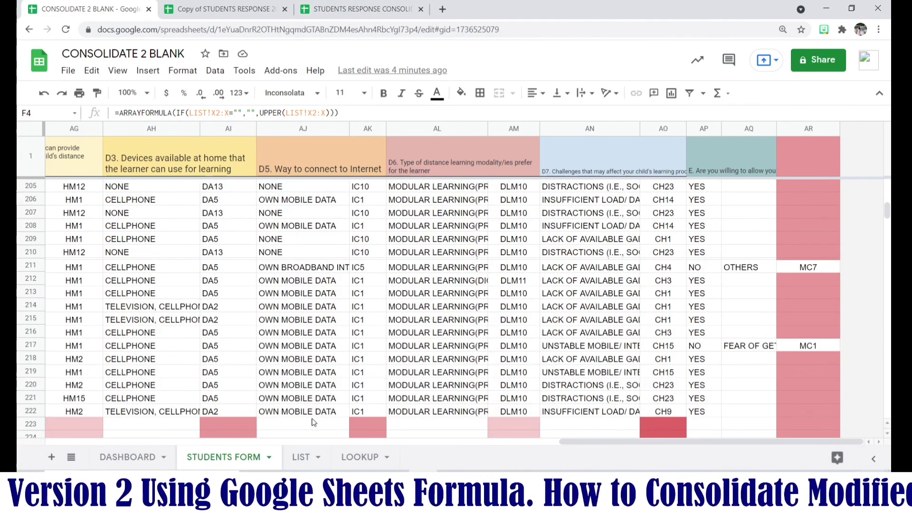
scroll(313, 422, "up", 10)
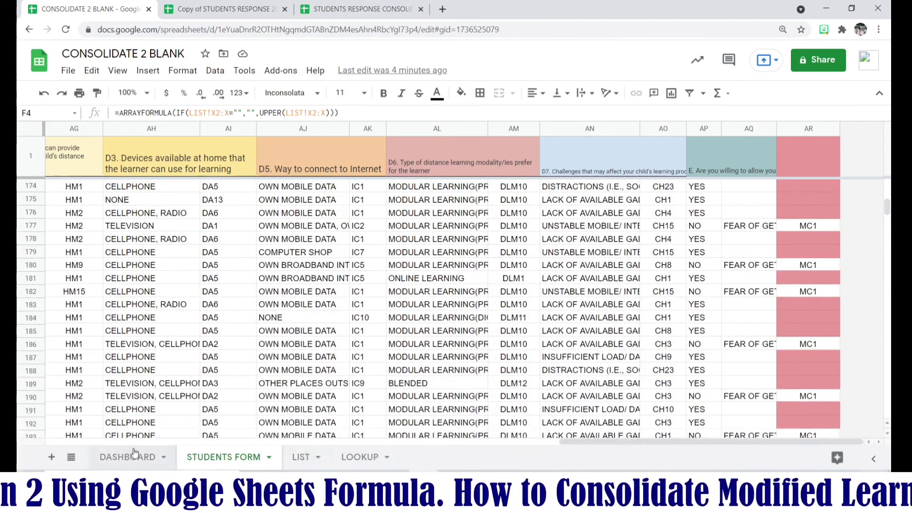
scroll(566, 390, "up", 3)
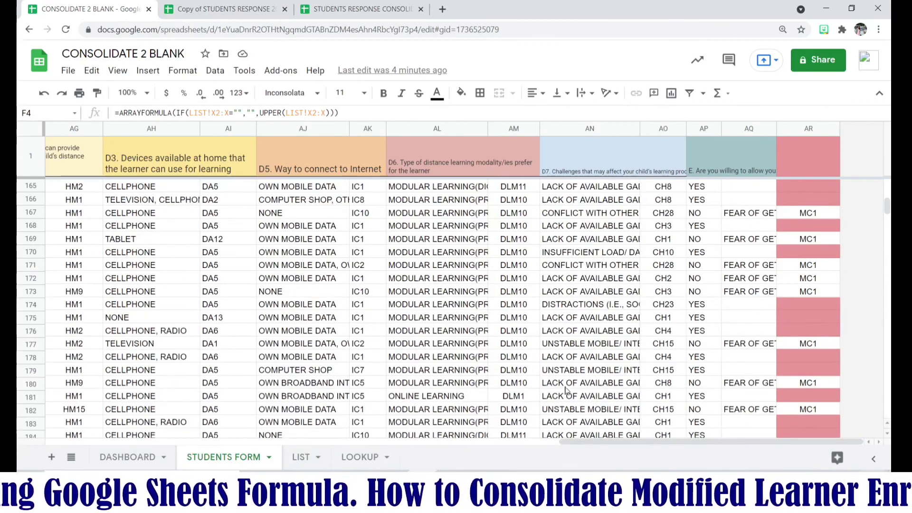
scroll(361, 385, "up", 11)
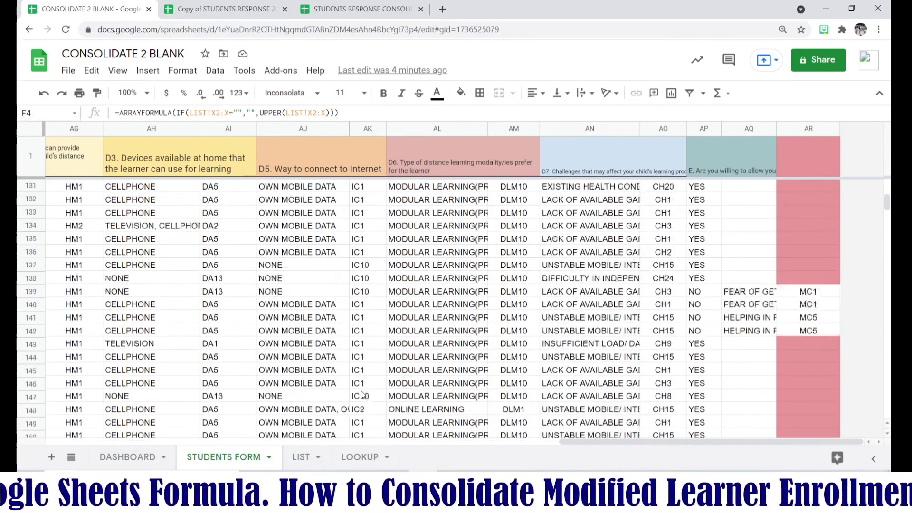
scroll(362, 395, "up", 20)
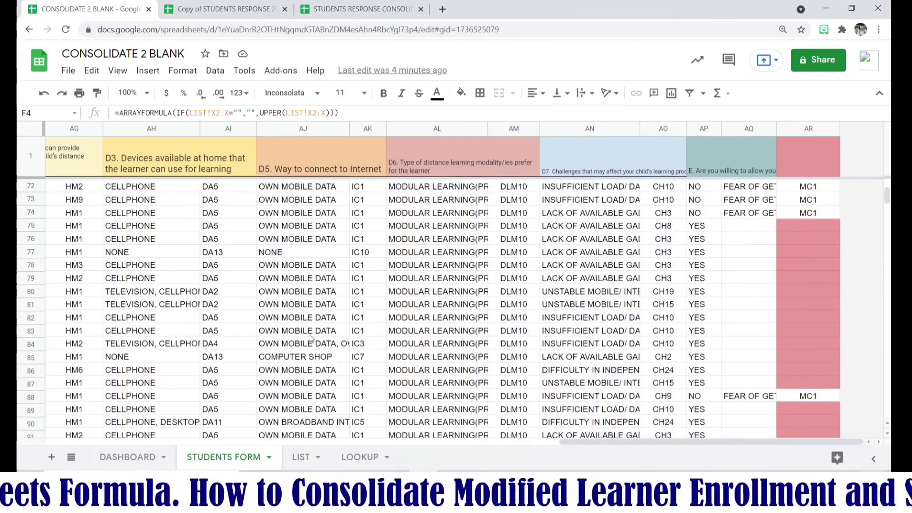
scroll(312, 338, "up", 20)
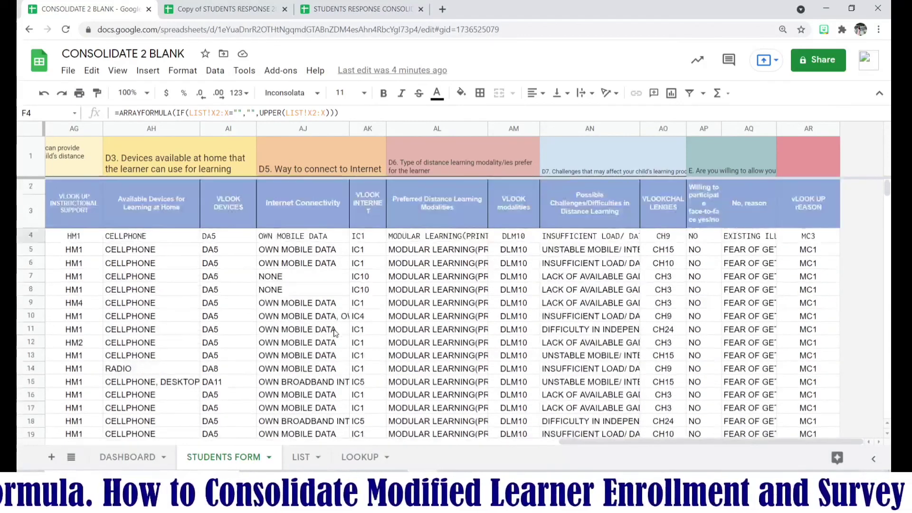
Examine the first D7 challenge combinations on LOOKUP and their codes, from CH1 to CH11
left_click(120, 459)
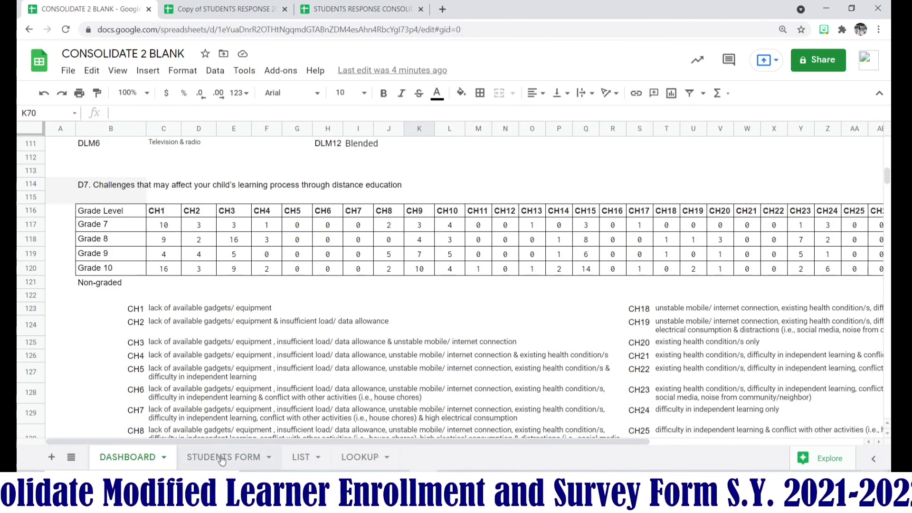
left_click(371, 462)
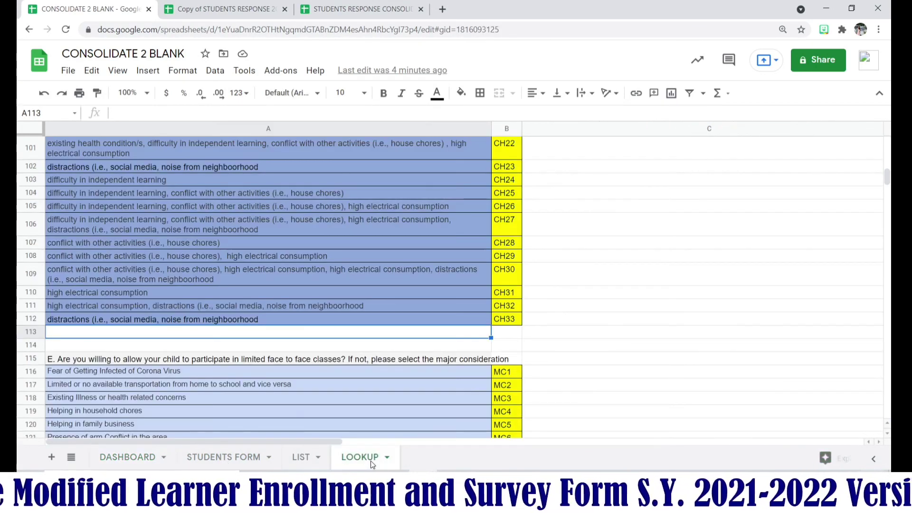
left_click(257, 320)
scroll(275, 306, "up", 10)
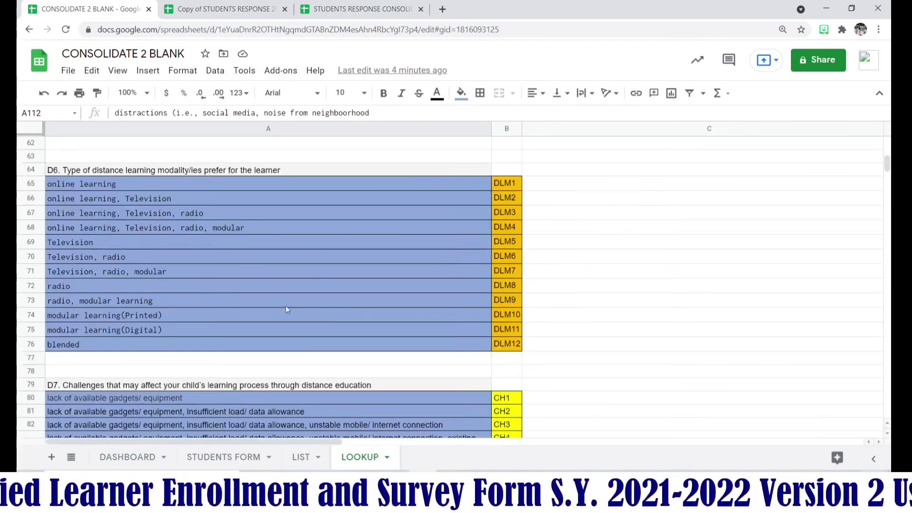
scroll(219, 381, "down", 2)
left_click(207, 361)
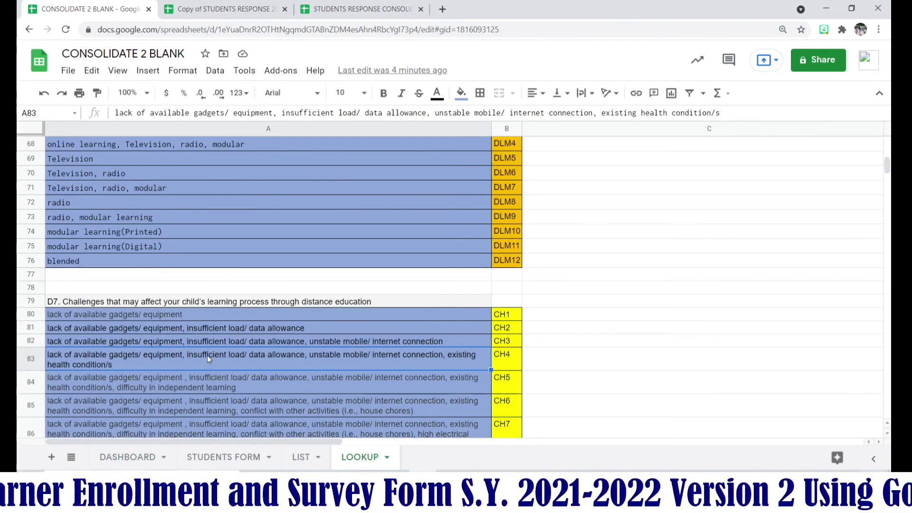
scroll(207, 356, "down", 2)
left_click(173, 253)
left_click(181, 229)
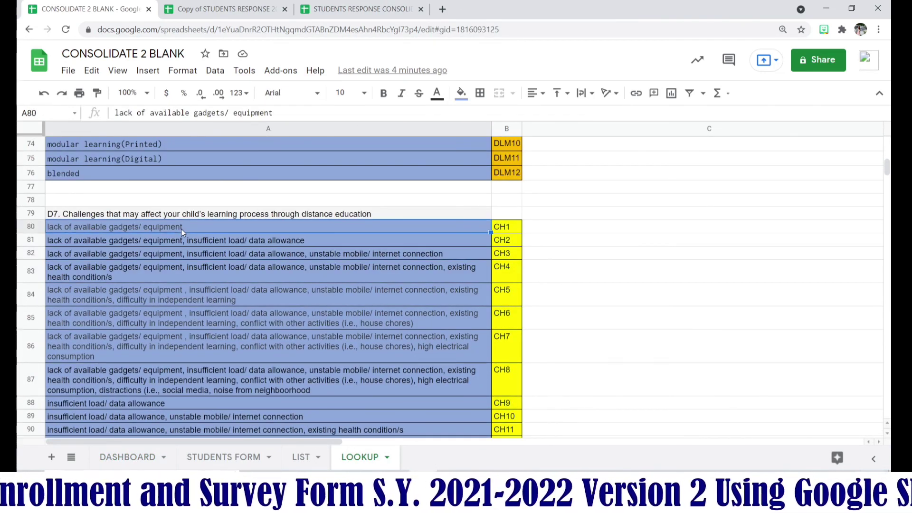
left_click(233, 404)
left_click(244, 430)
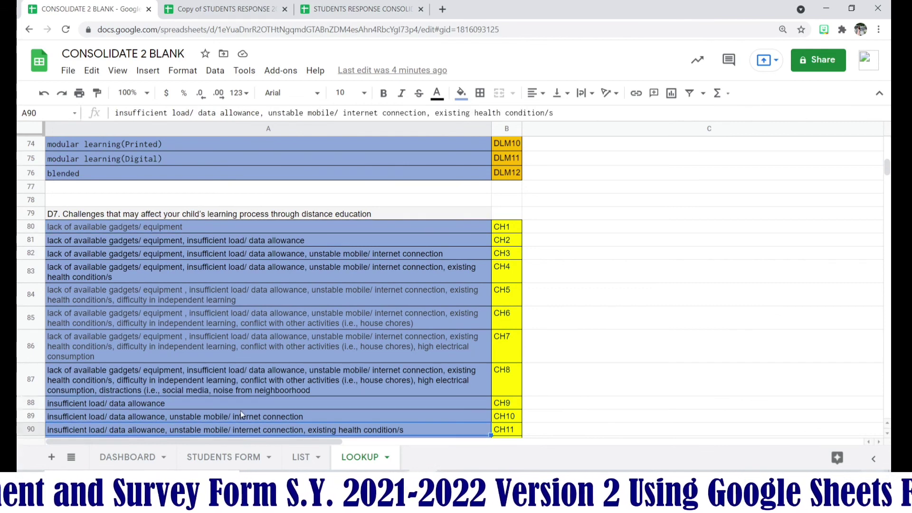
Examine the remaining D7 challenge codes on LOOKUP up to CH33 and the section E major considerations
scroll(245, 405, "down", 3)
left_click(203, 374)
scroll(201, 372, "down", 3)
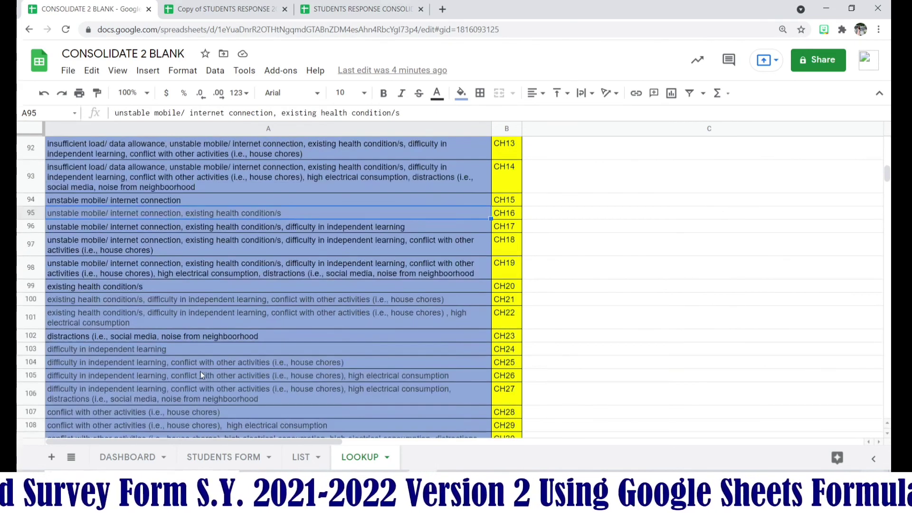
left_click(202, 395)
scroll(198, 376, "down", 2)
left_click(195, 338)
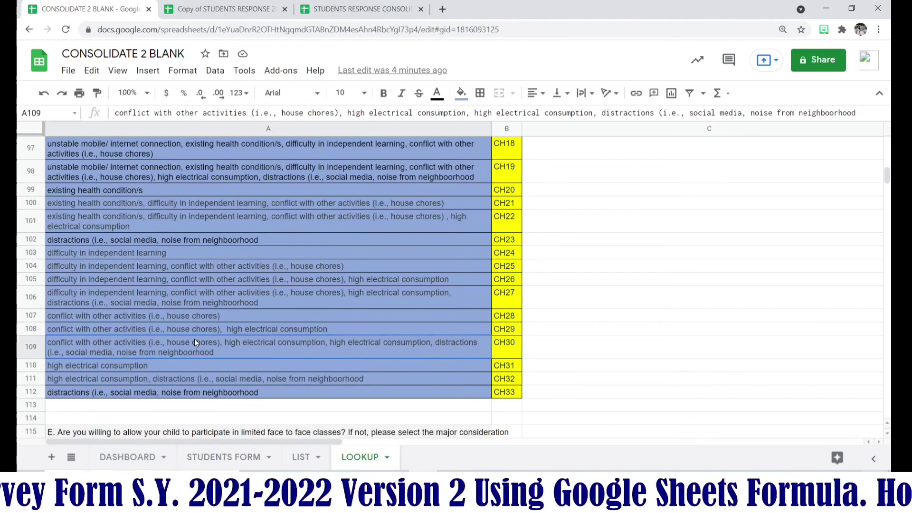
left_click(219, 328)
scroll(297, 413, "down", 3)
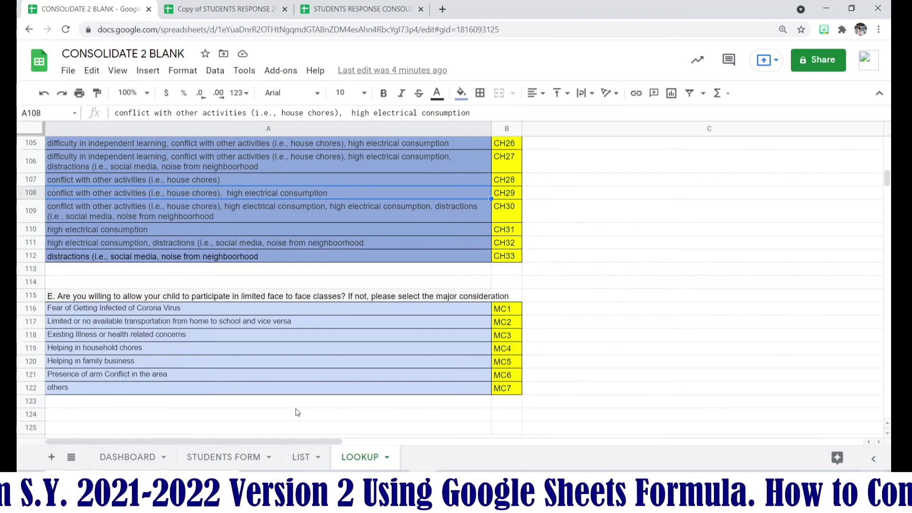
left_click(167, 324)
left_click(151, 309)
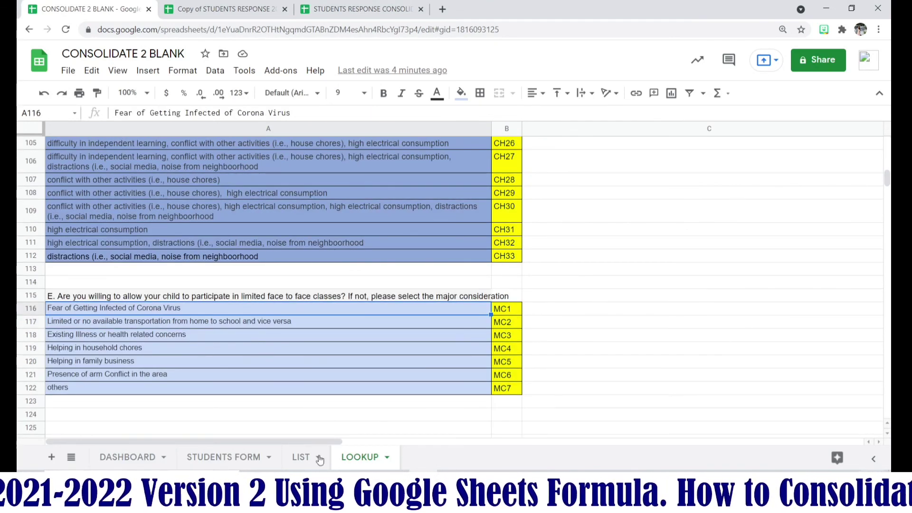
Inspect the available devices array formula in AH4 of STUDENTS FORM, including its LIST!BF2:BF reference and UPPER function
left_click(299, 457)
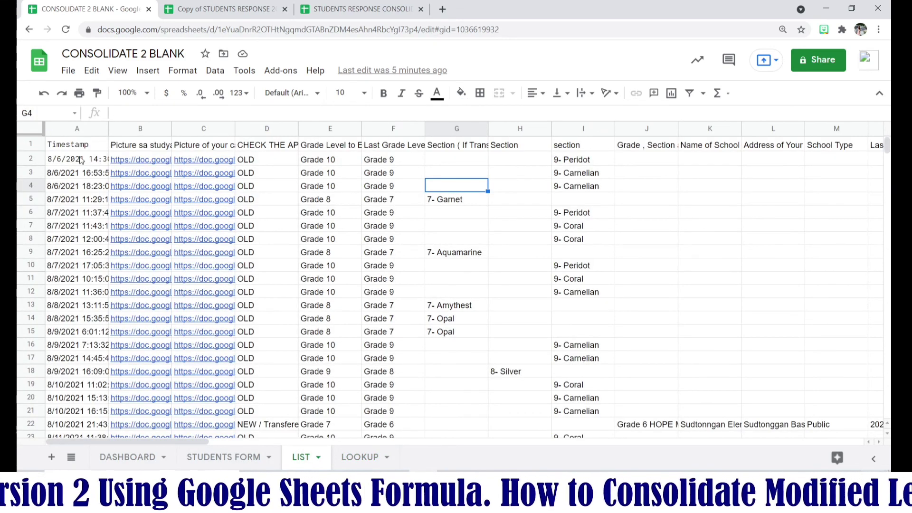
left_click(232, 459)
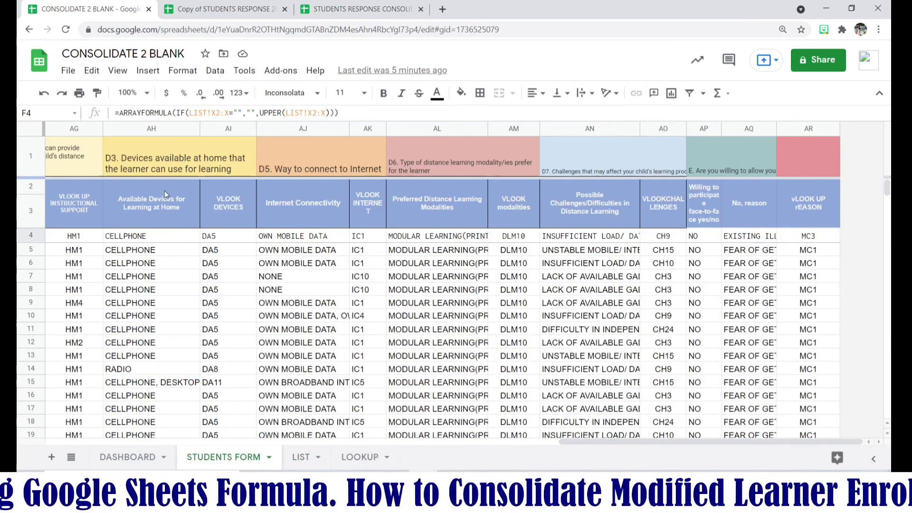
left_click(138, 239)
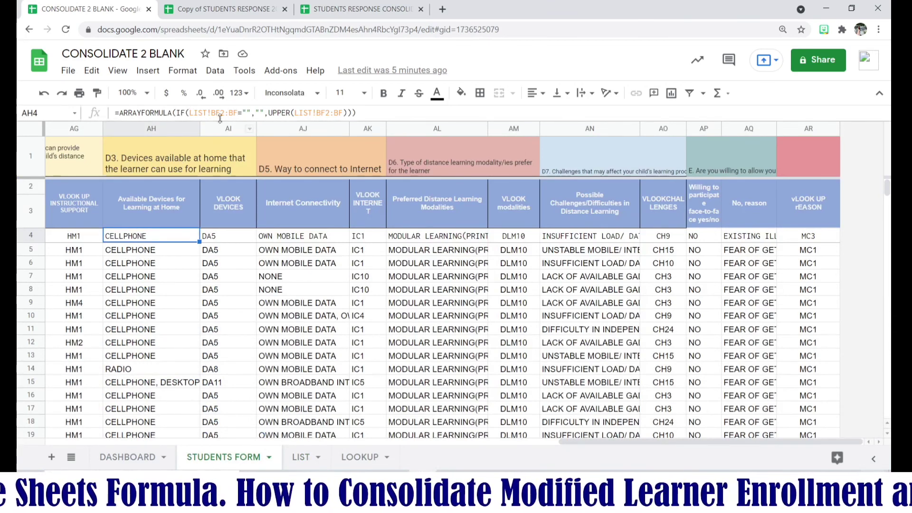
left_click_drag(189, 113, 242, 113)
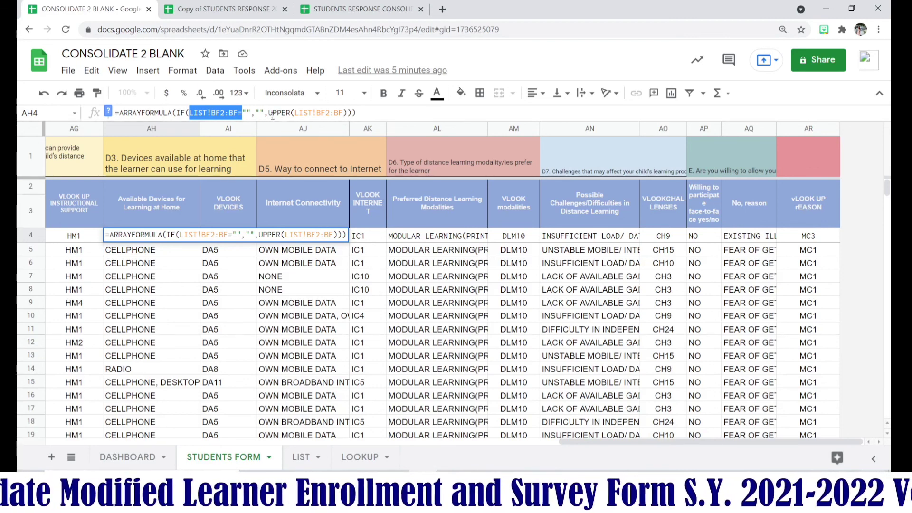
left_click_drag(269, 115, 288, 116)
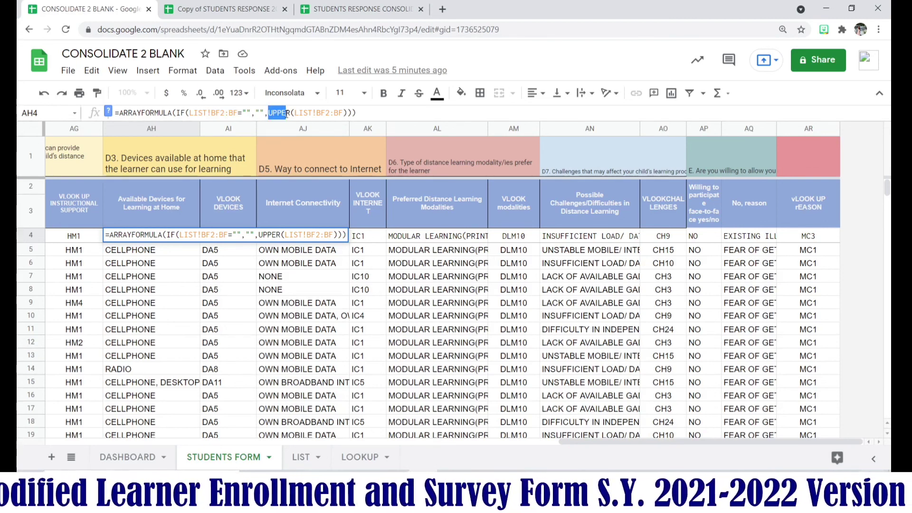
left_click(336, 116)
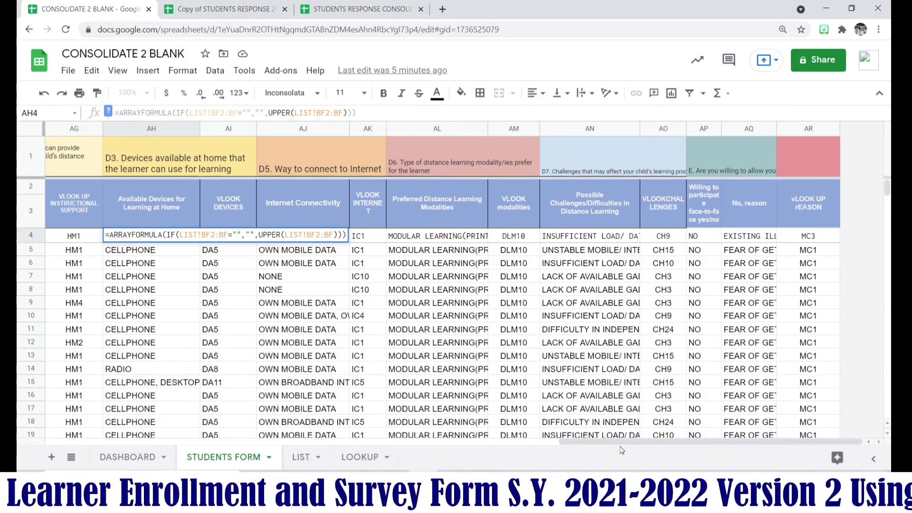
left_click(627, 356)
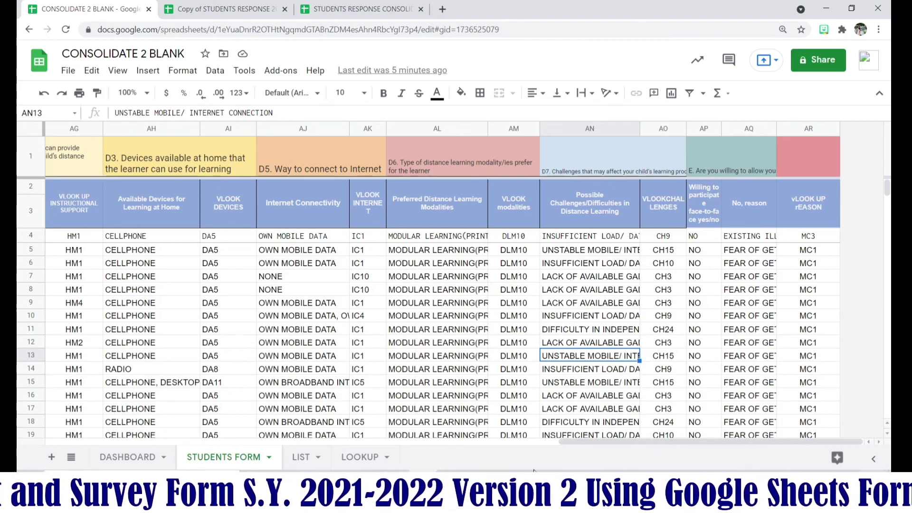
mouse_move(507, 481)
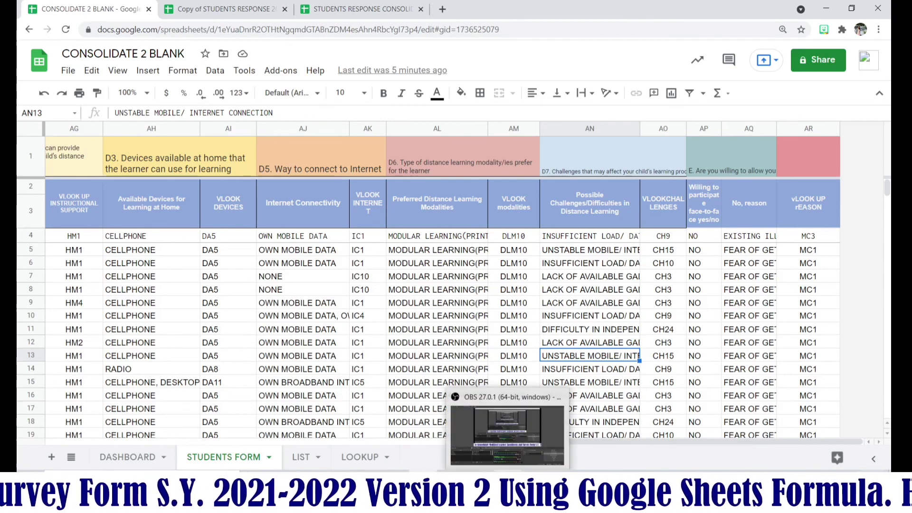
left_click(508, 435)
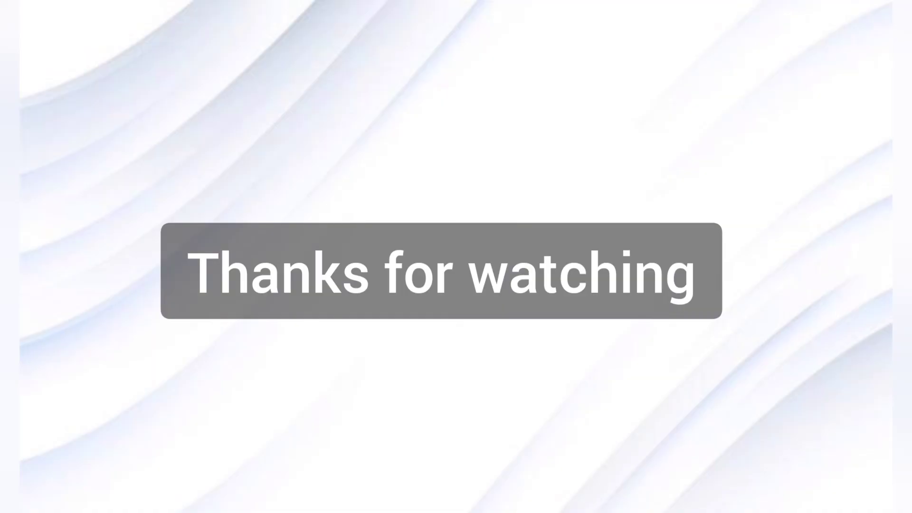